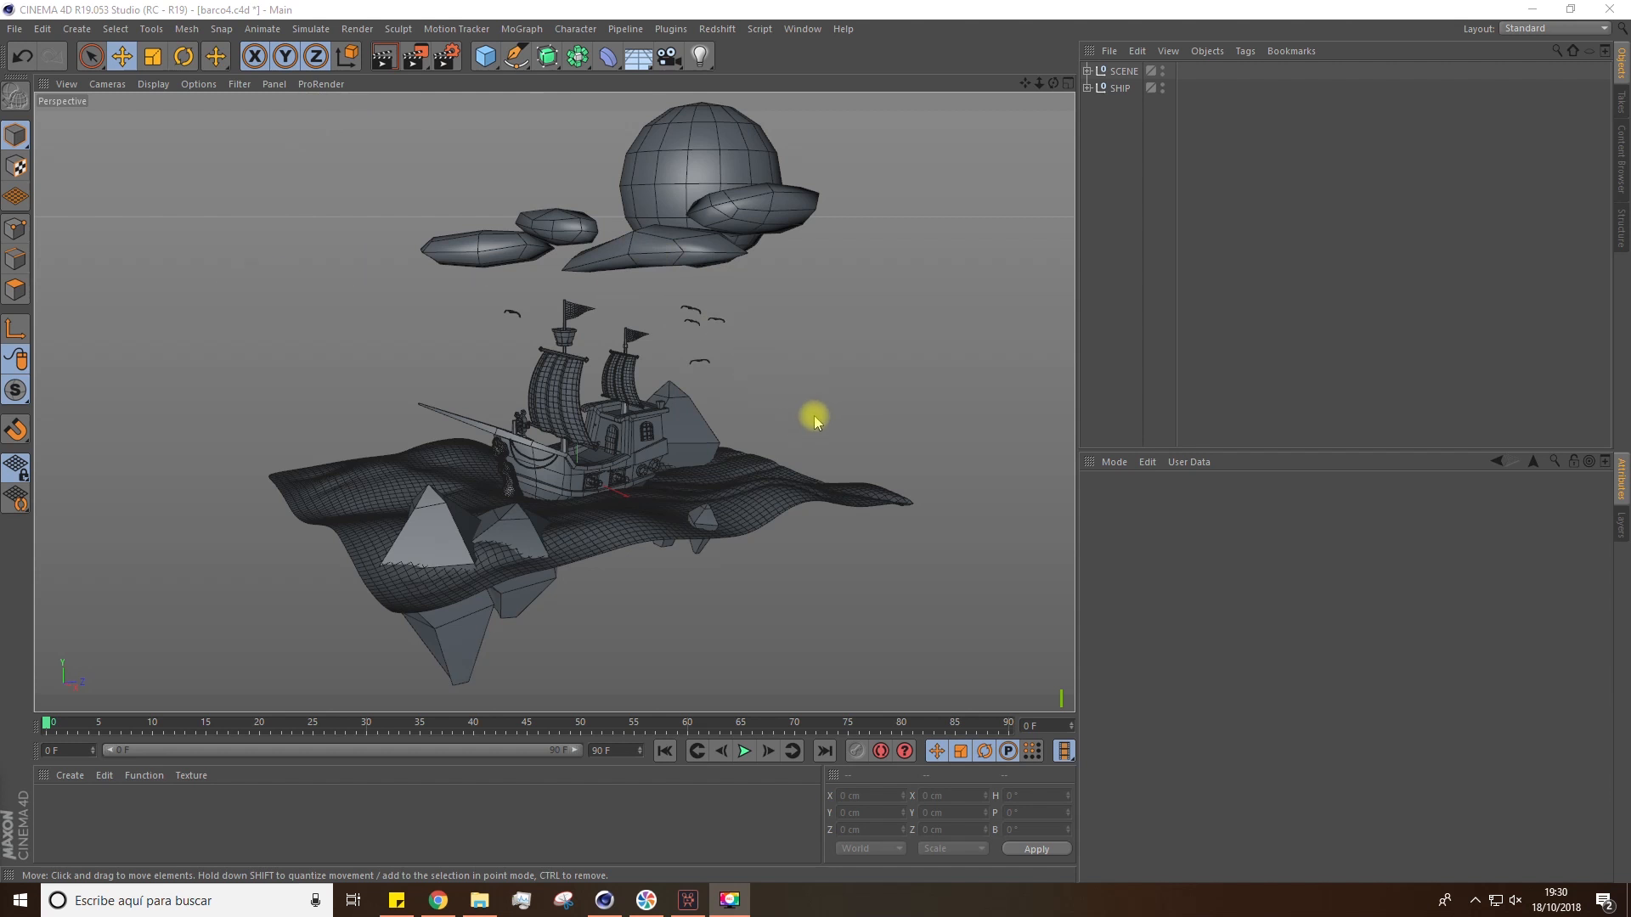
# Examine the ship, sea, rocks, clouds and sphere of the scene from several sides and distances
pyautogui.keyDown('alt'); pyautogui.moveTo(702, 470); pyautogui.dragTo(678, 473); pyautogui.keyUp('alt')
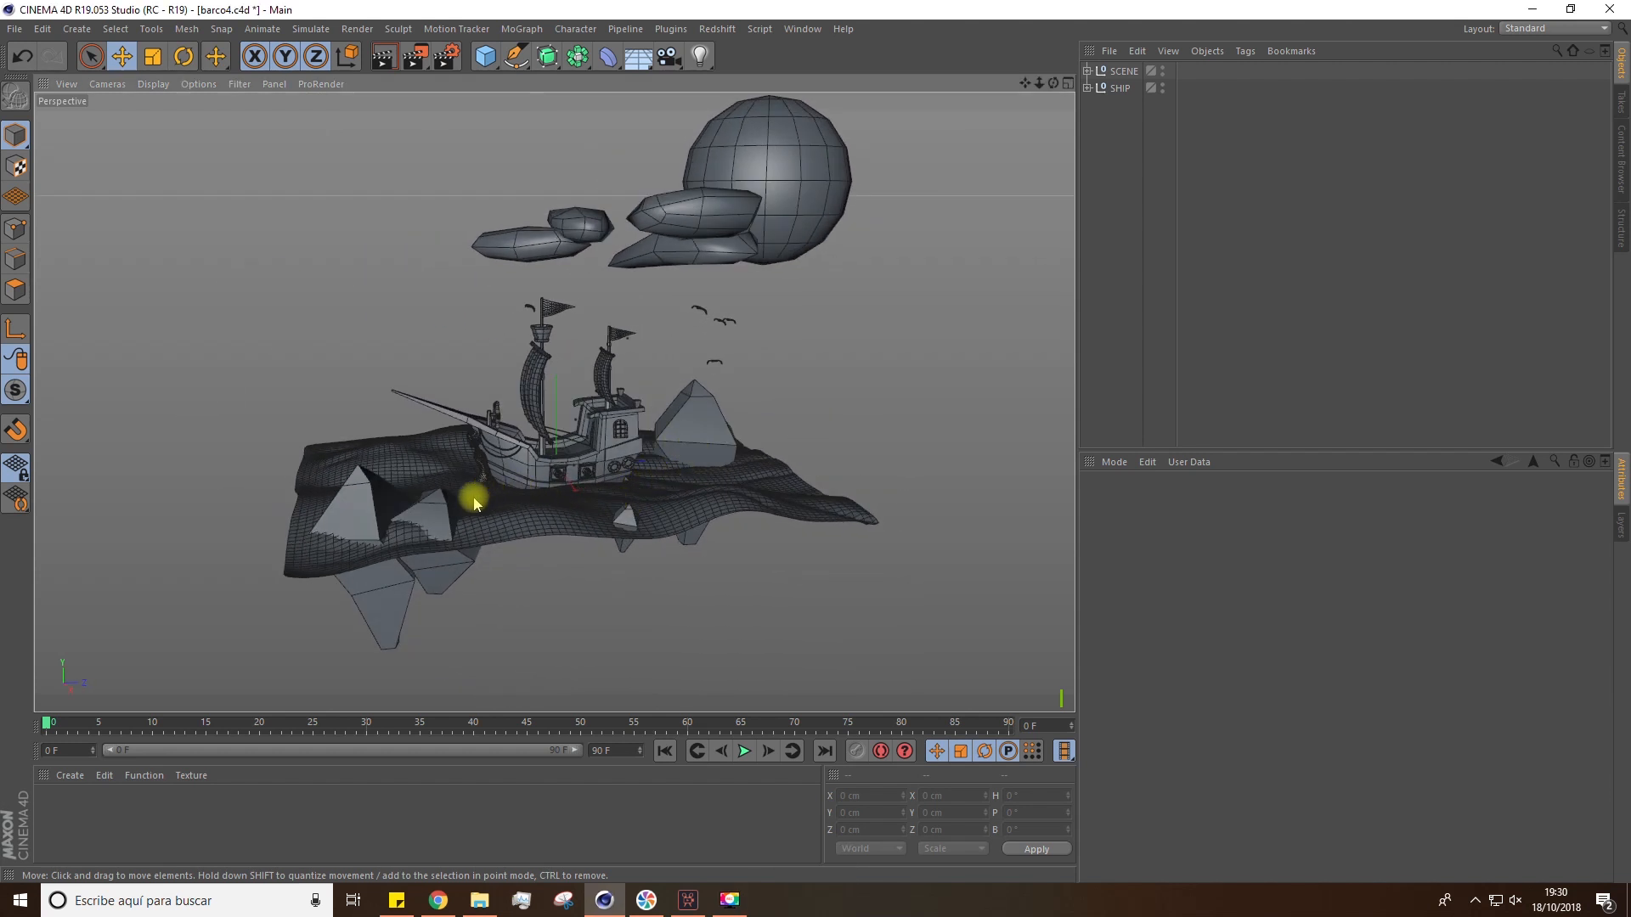
pyautogui.keyDown('alt'); pyautogui.moveTo(528, 425); pyautogui.dragTo(591, 395); pyautogui.keyUp('alt')
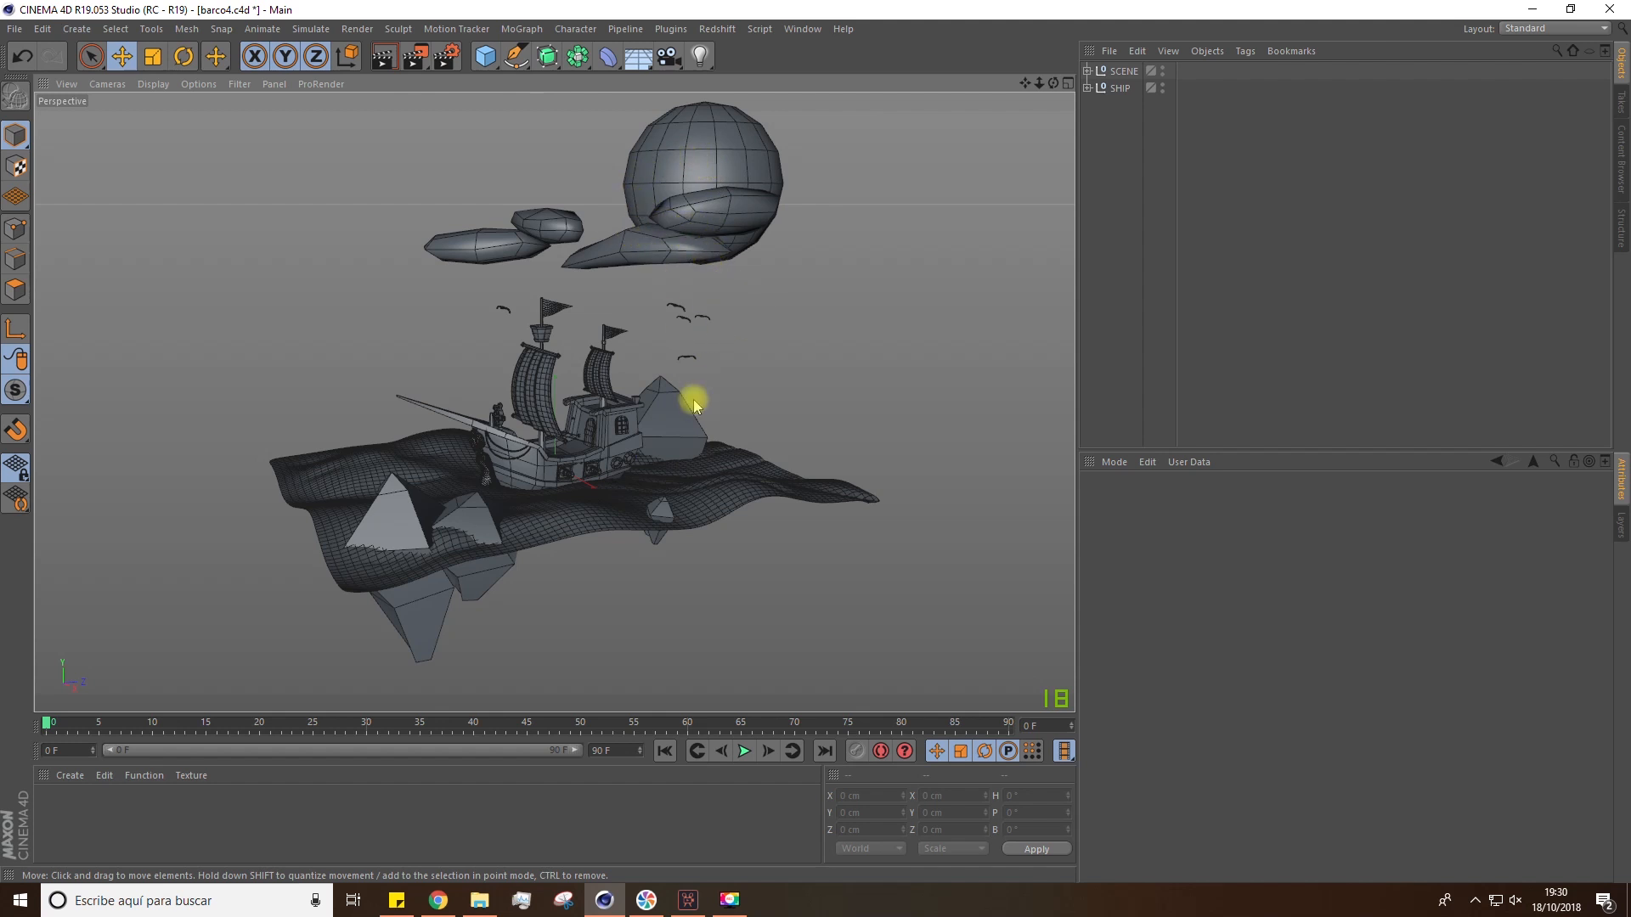
pyautogui.scroll(10, 699, 349)
pyautogui.keyDown('alt'); pyautogui.moveTo(676, 358); pyautogui.dragTo(513, 392); pyautogui.keyUp('alt')
pyautogui.scroll(-3, 512, 392)
pyautogui.keyDown('alt'); pyautogui.moveTo(476, 444); pyautogui.dragTo(609, 371); pyautogui.keyUp('alt')
pyautogui.scroll(-4, 579, 395)
pyautogui.scroll(-3, 614, 384)
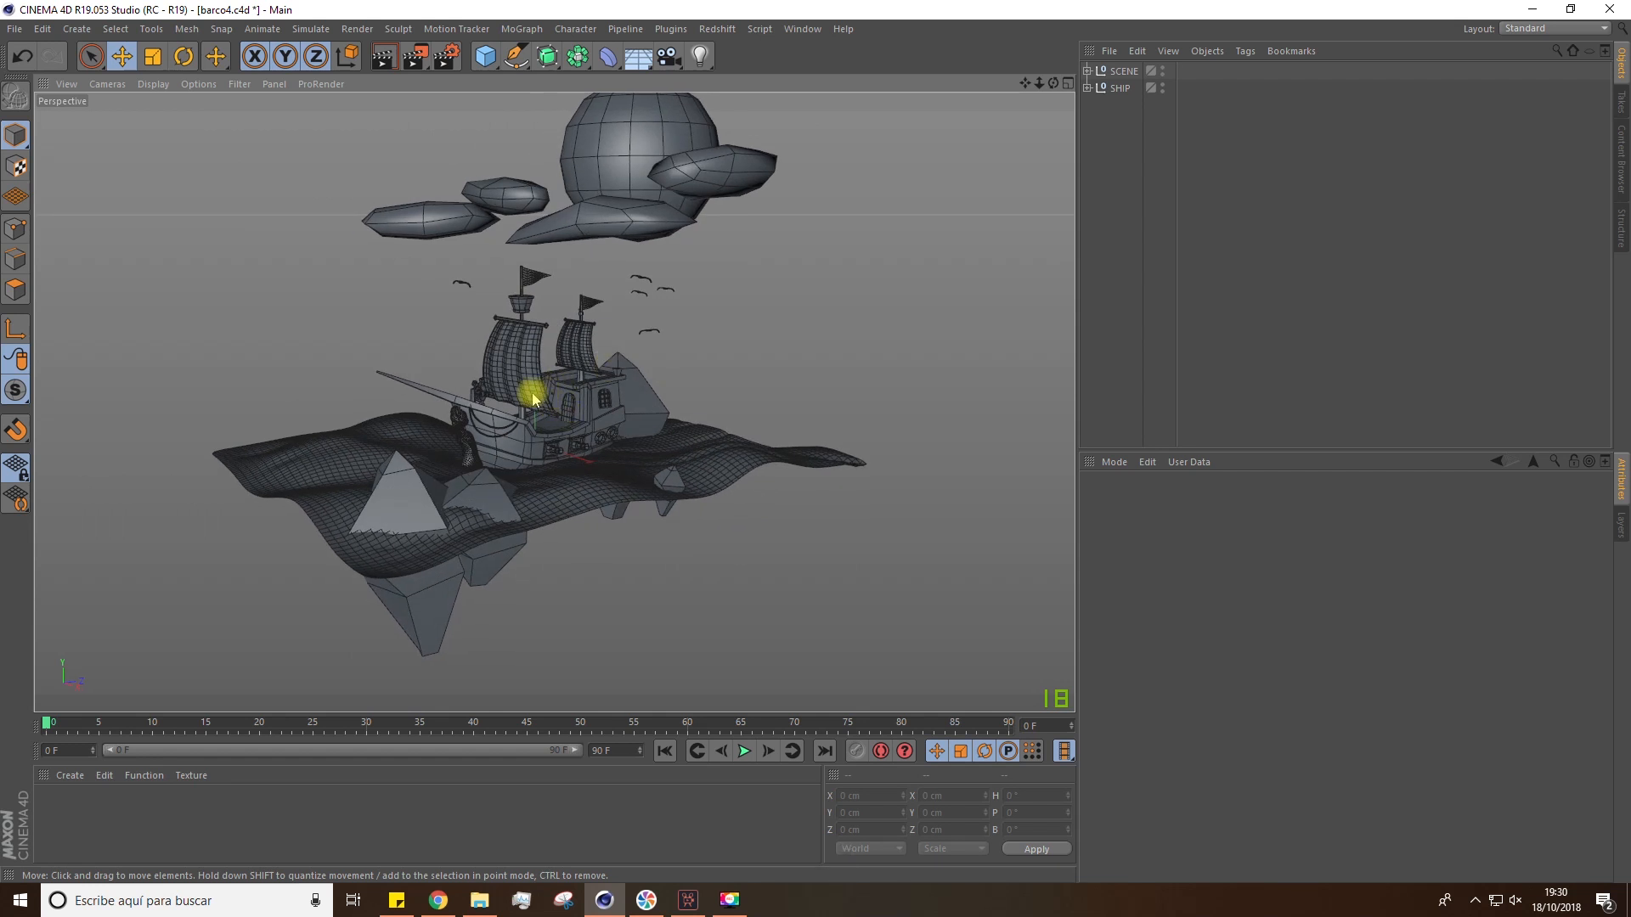
pyautogui.keyDown('alt'); pyautogui.moveTo(557, 426); pyautogui.dragTo(570, 462); pyautogui.keyUp('alt')
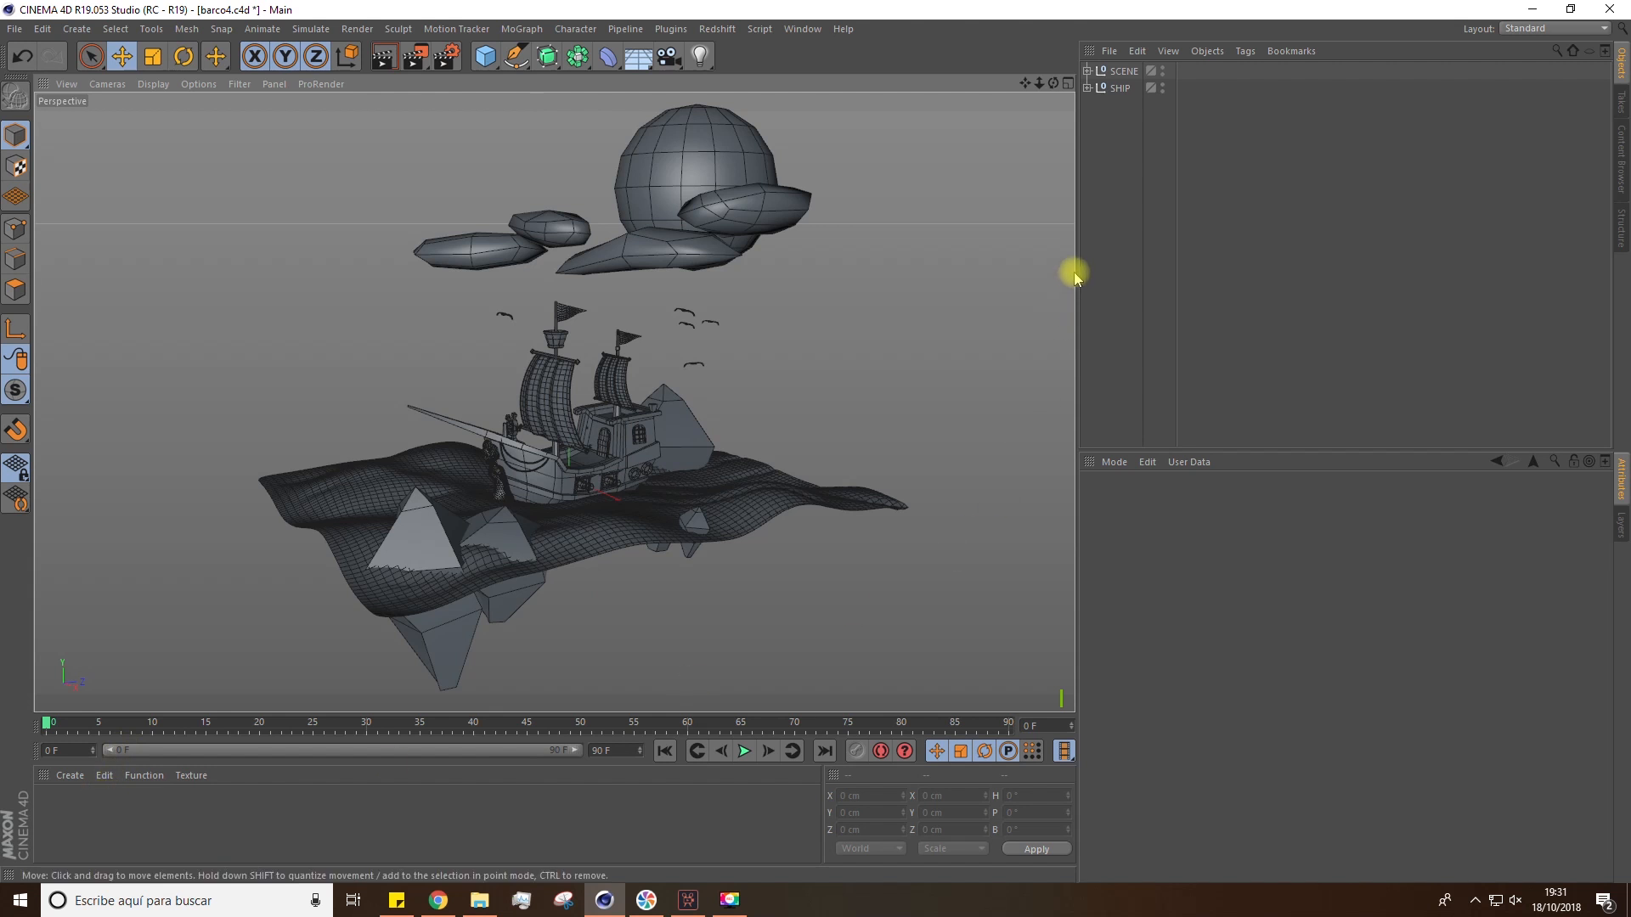
# Try moving the SHIP group and the SCENE group upward in turn, undoing each move
pyautogui.click(1119, 87)
pyautogui.moveTo(575, 273); pyautogui.dragTo(604, 216)
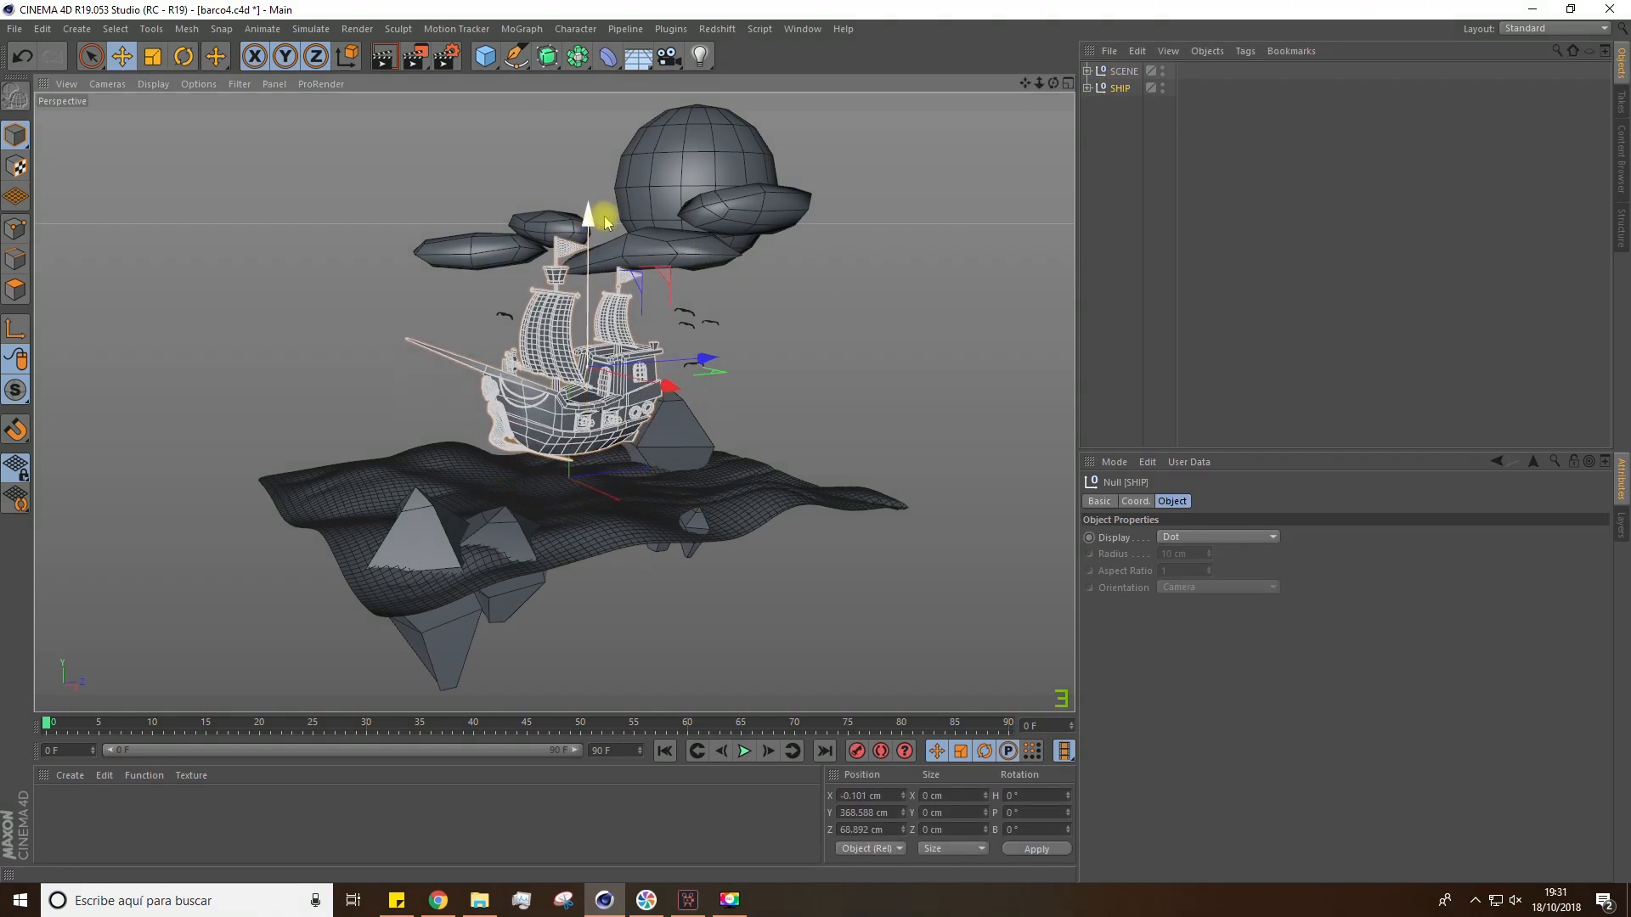
pyautogui.hotkey('ctrl', 'z')
pyautogui.click(1123, 71)
pyautogui.moveTo(624, 174)
pyautogui.mouseDown()
pyautogui.moveTo(619, 226)
pyautogui.moveTo(617, 170)
pyautogui.moveTo(608, 181)
pyautogui.mouseUp()
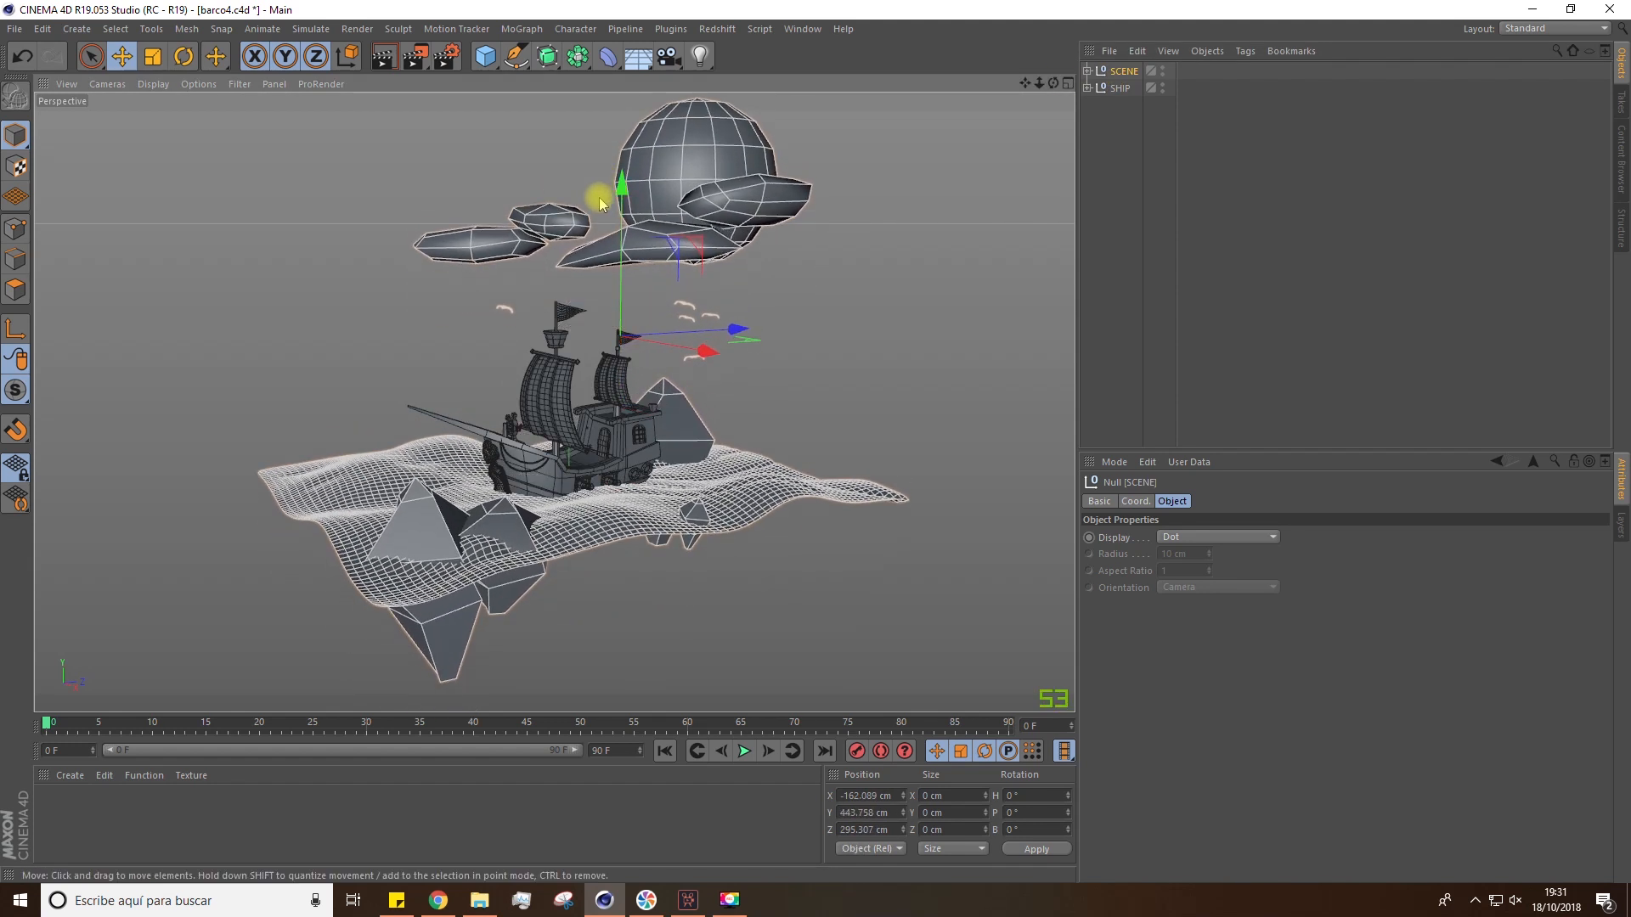
pyautogui.hotkey('ctrl', 'z')
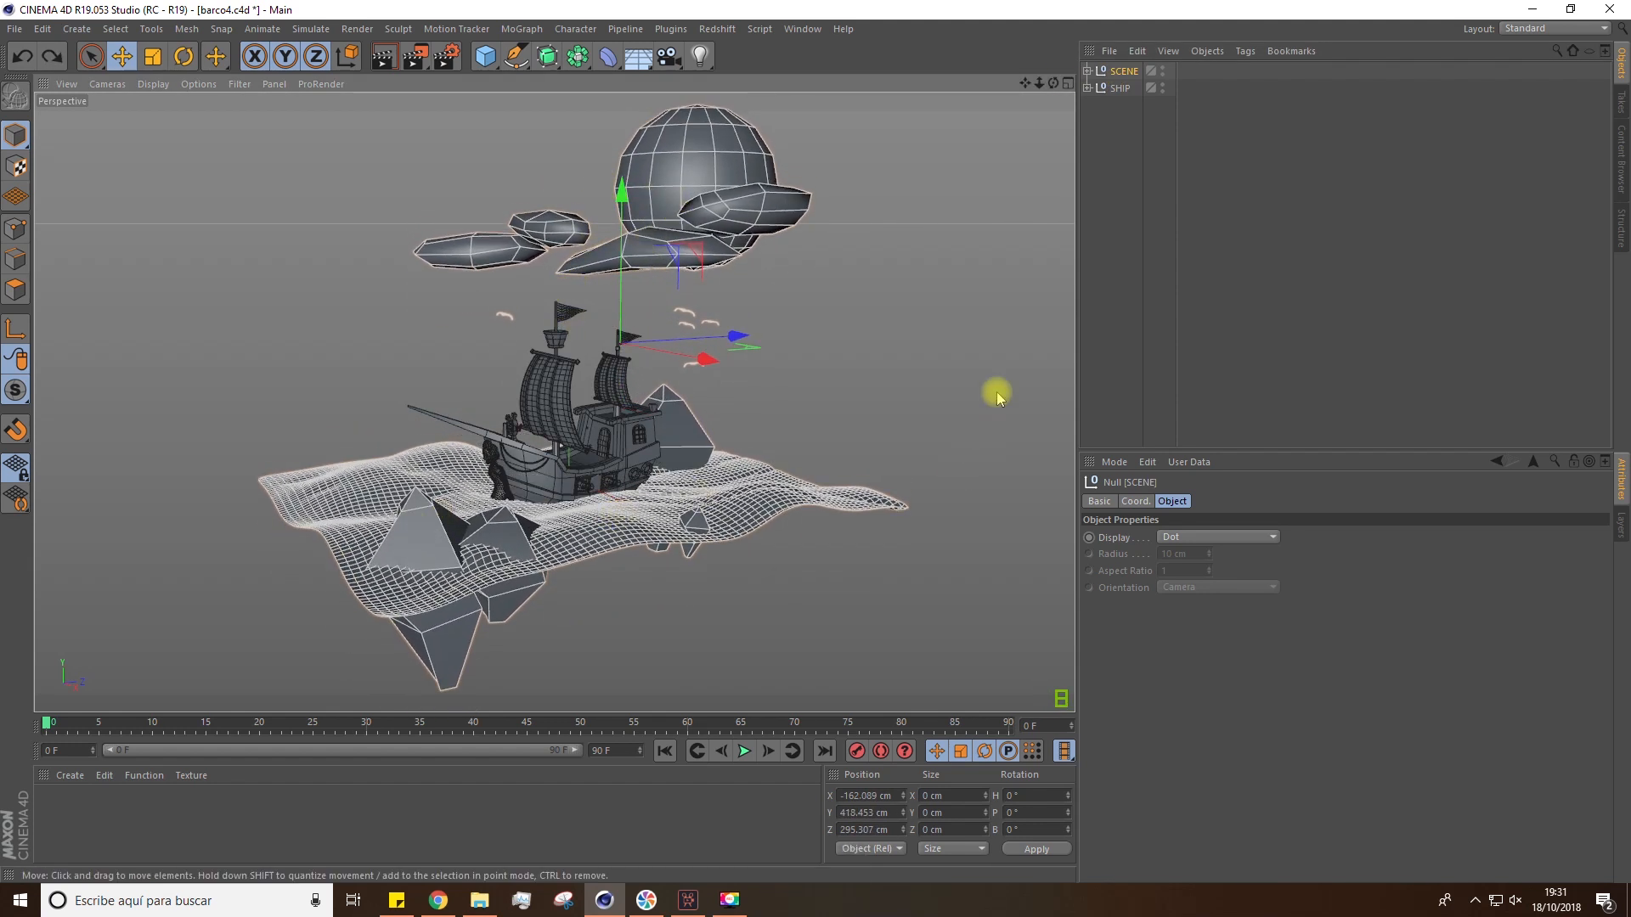
pyautogui.click(1095, 228)
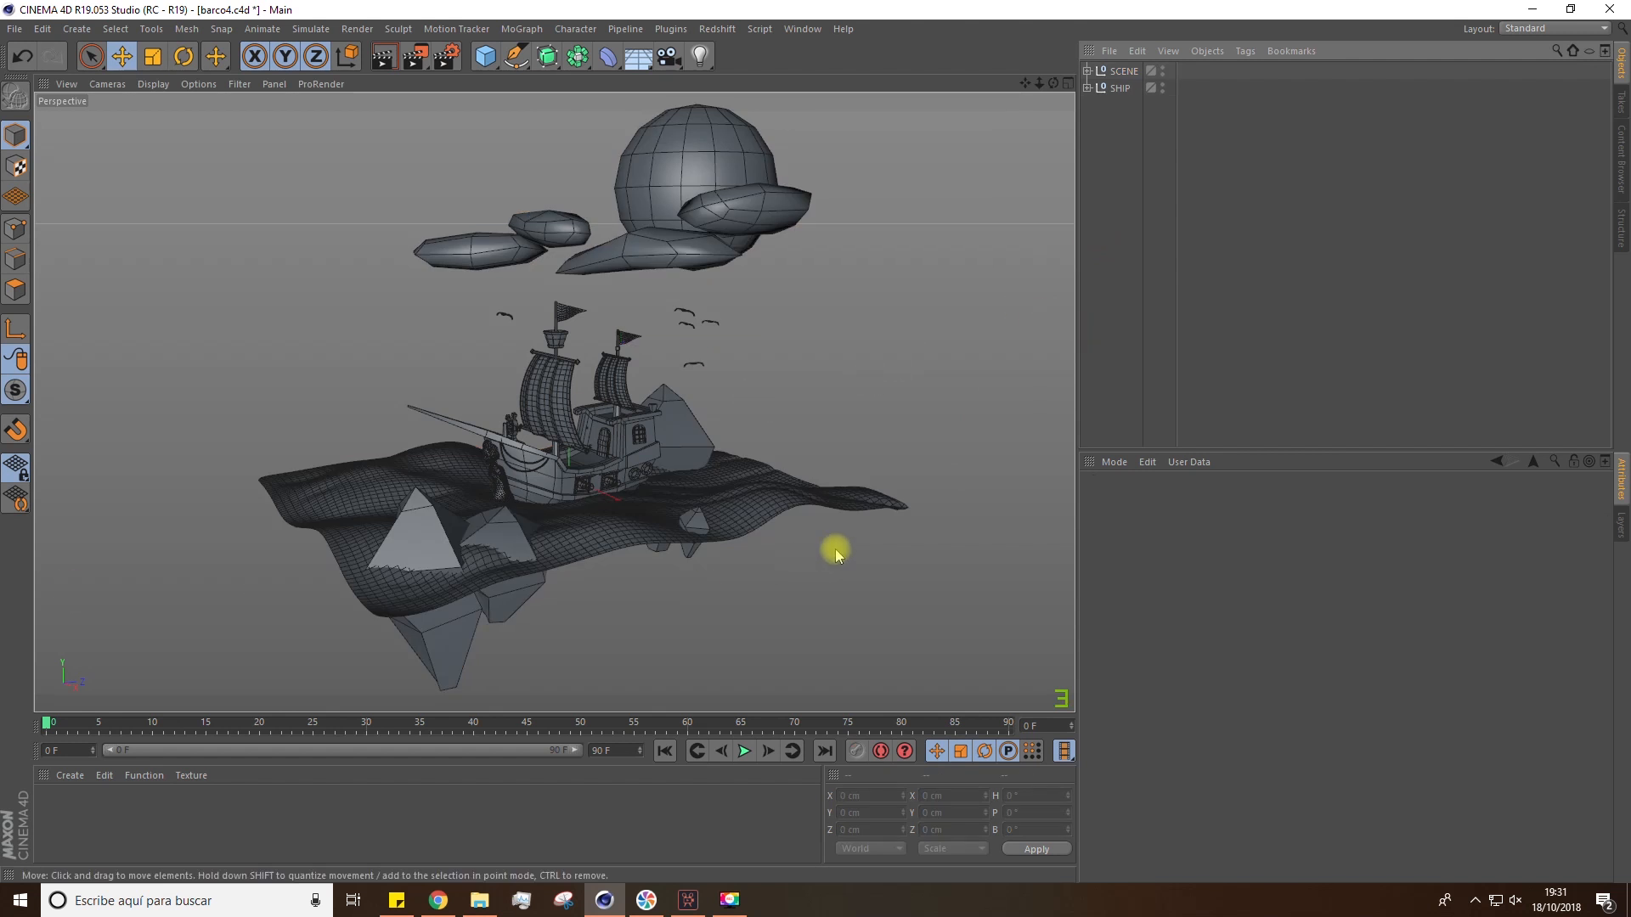
# Create a new material and hide the SCENE group in both the viewport and the render
pyautogui.doubleClick(65, 814)
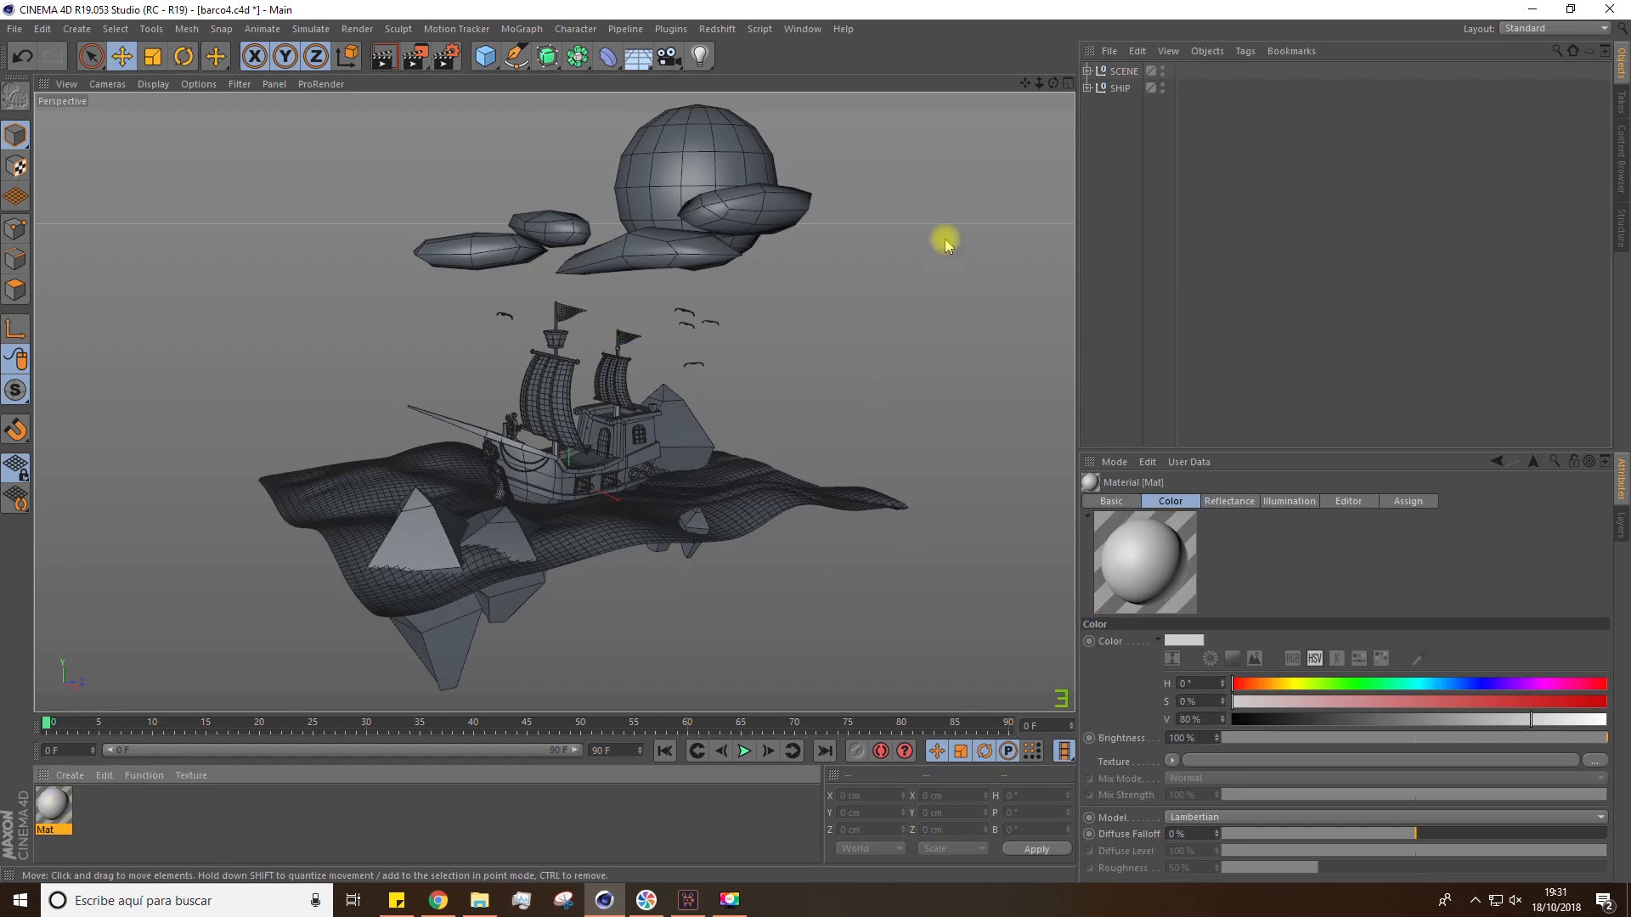
pyautogui.click(1161, 70)
pyautogui.click(1161, 70)
pyautogui.scroll(10, 570, 533)
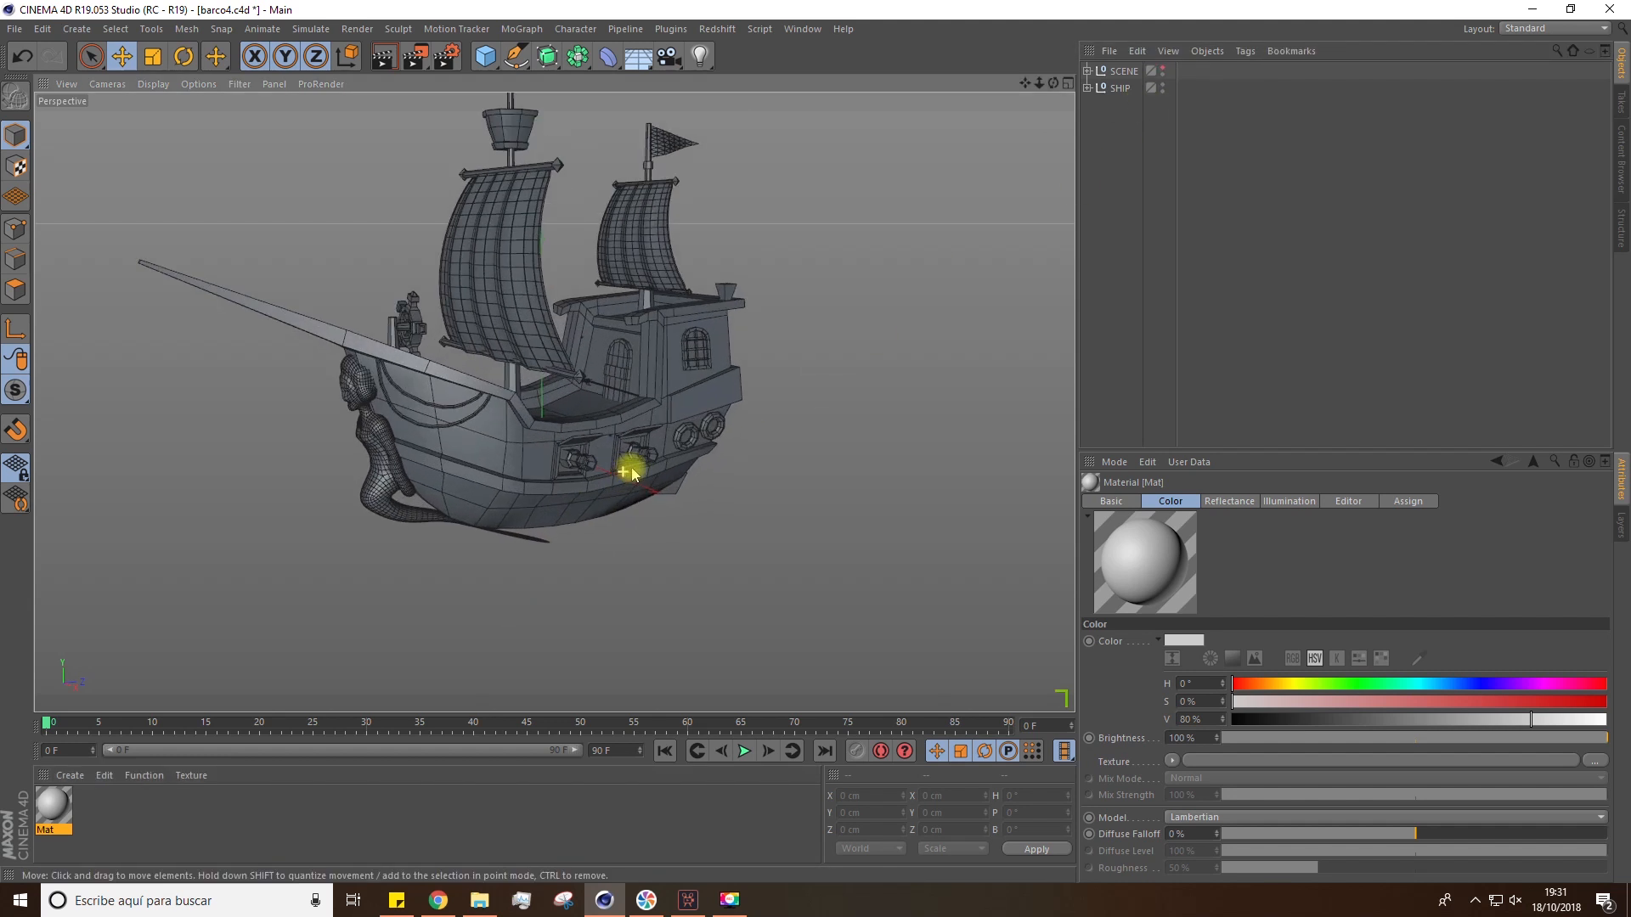
pyautogui.keyDown('alt'); pyautogui.moveTo(690, 456); pyautogui.dragTo(594, 473); pyautogui.keyUp('alt')
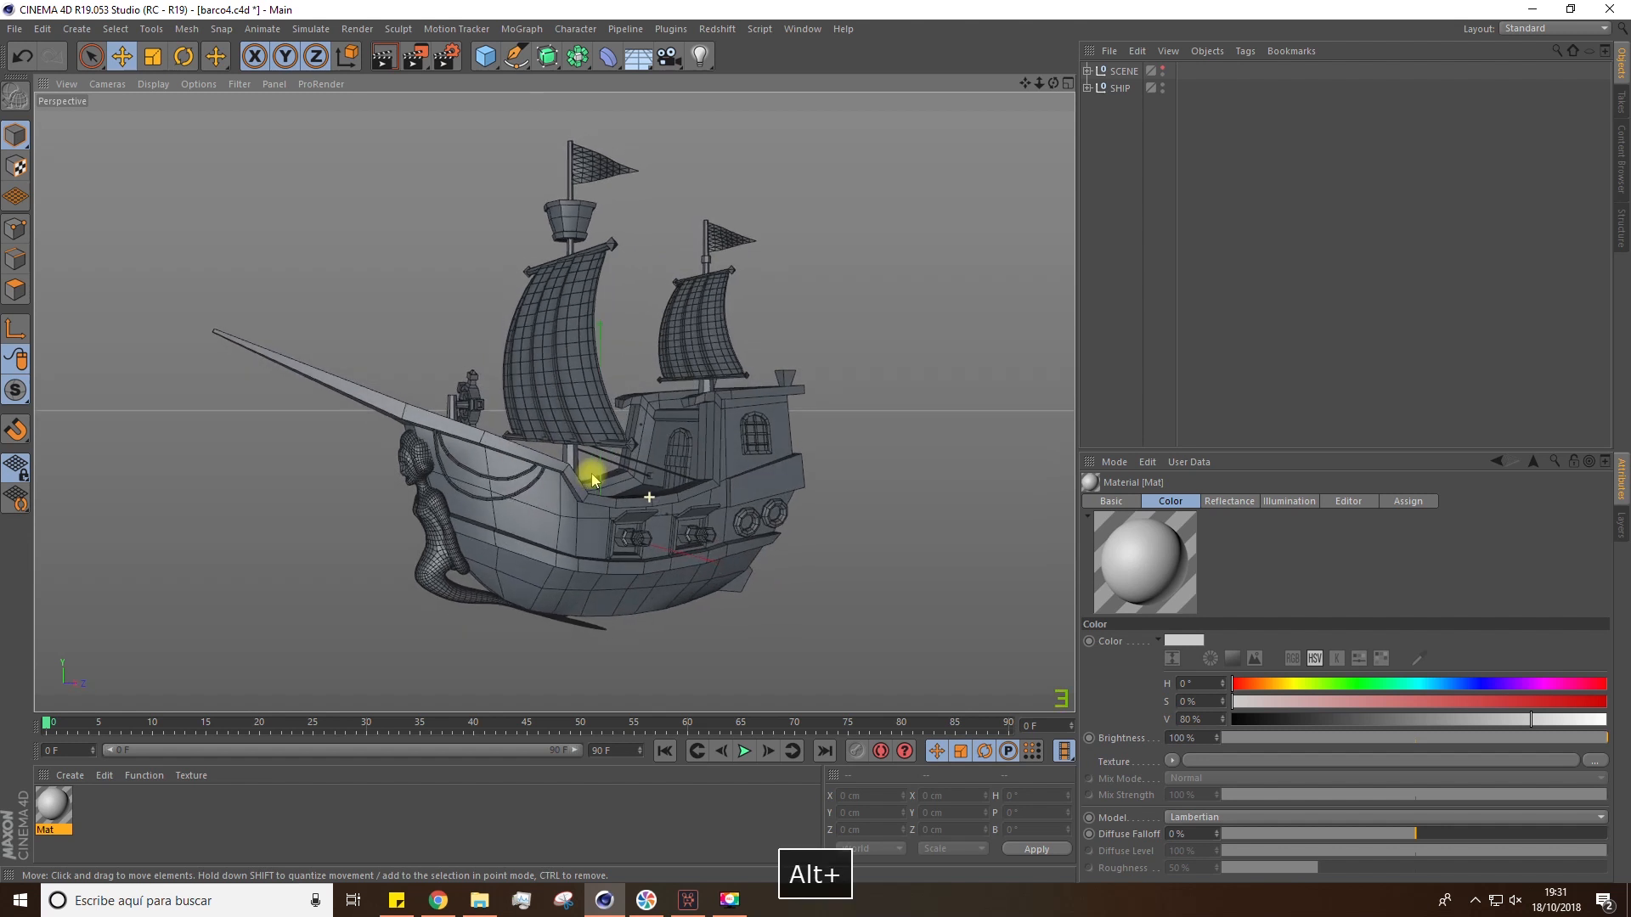
pyautogui.keyDown('alt'); pyautogui.moveTo(629, 538); pyautogui.dragTo(523, 537); pyautogui.keyUp('alt')
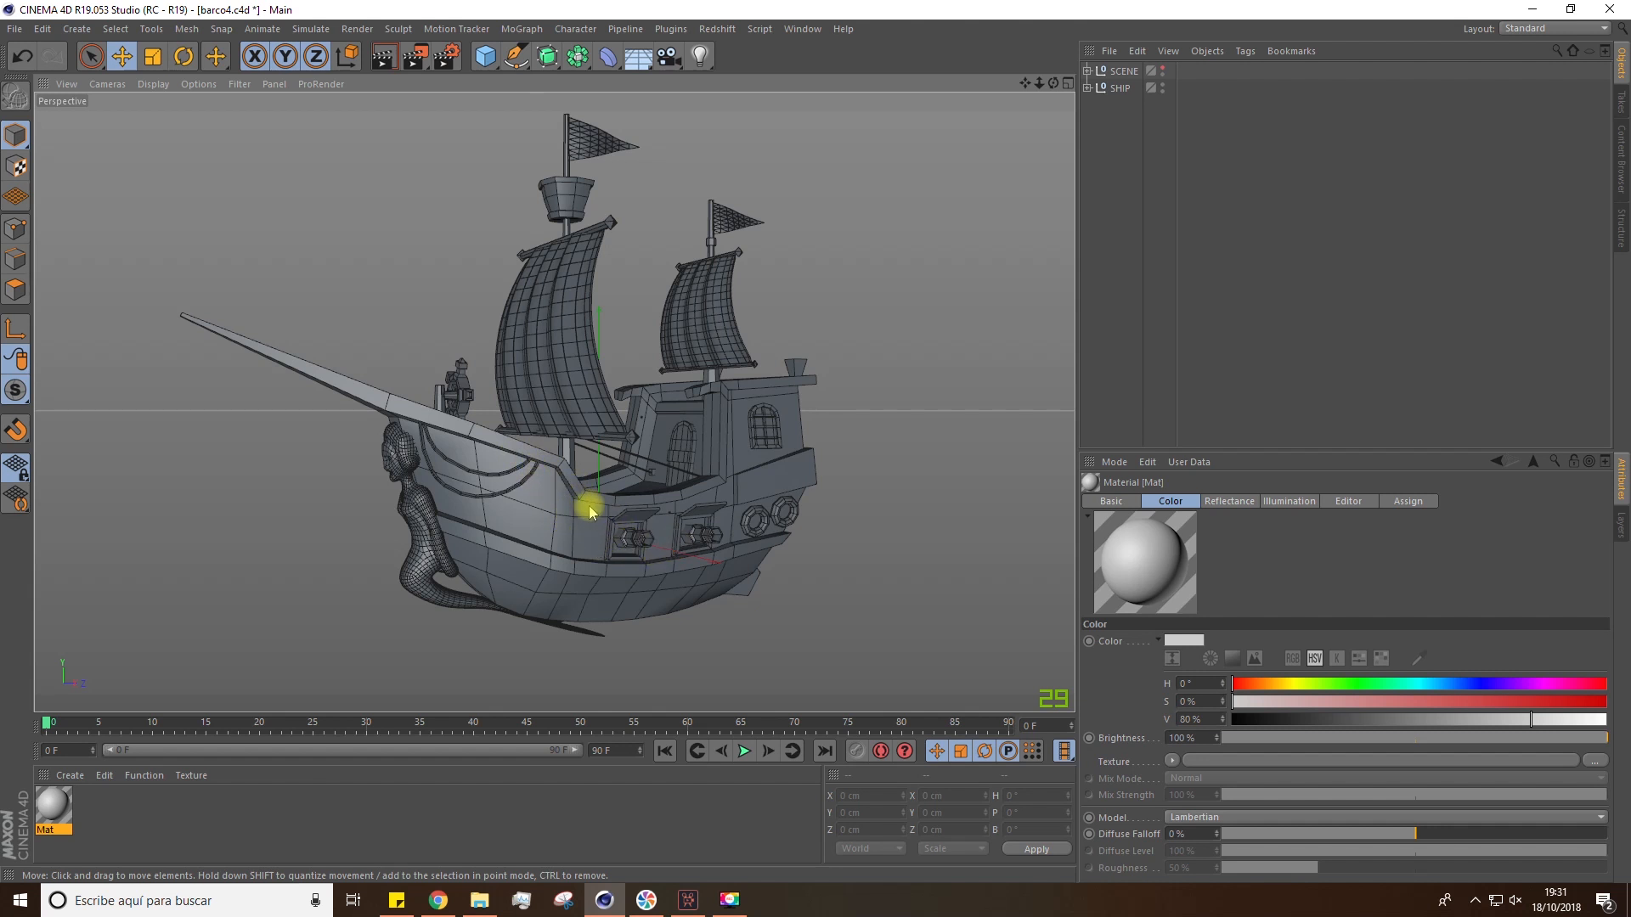
# Set the new material's color to a light brown with hue 29°, saturation 57% and value 77%
pyautogui.click(558, 476)
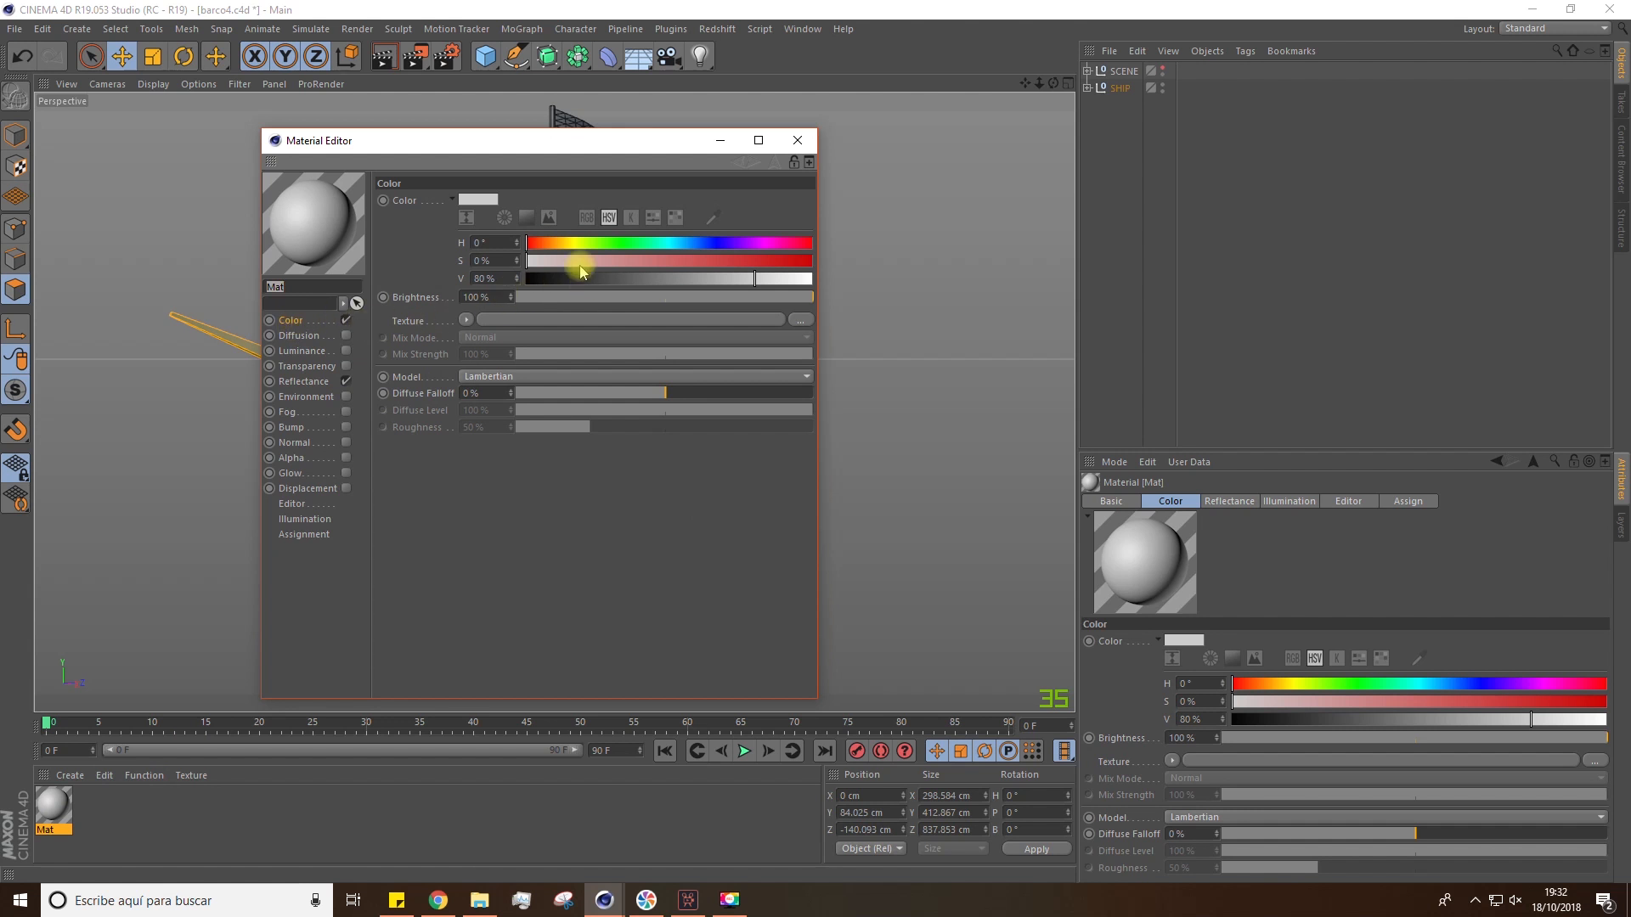
pyautogui.moveTo(551, 250); pyautogui.dragTo(711, 261)
pyautogui.click(734, 280)
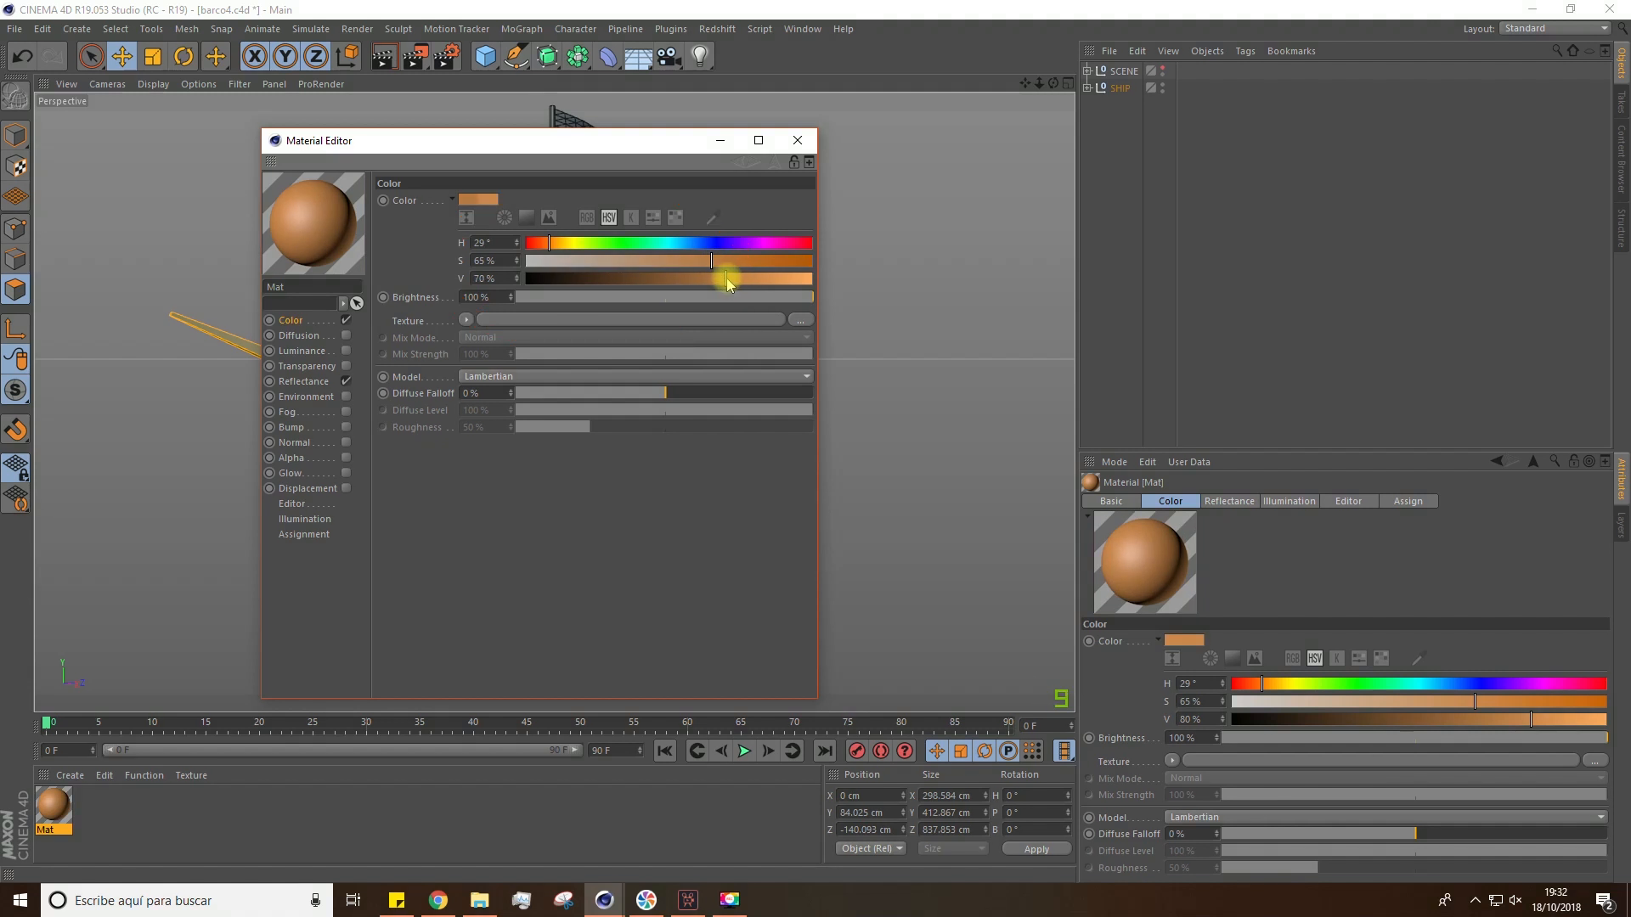
pyautogui.moveTo(733, 279); pyautogui.dragTo(735, 281)
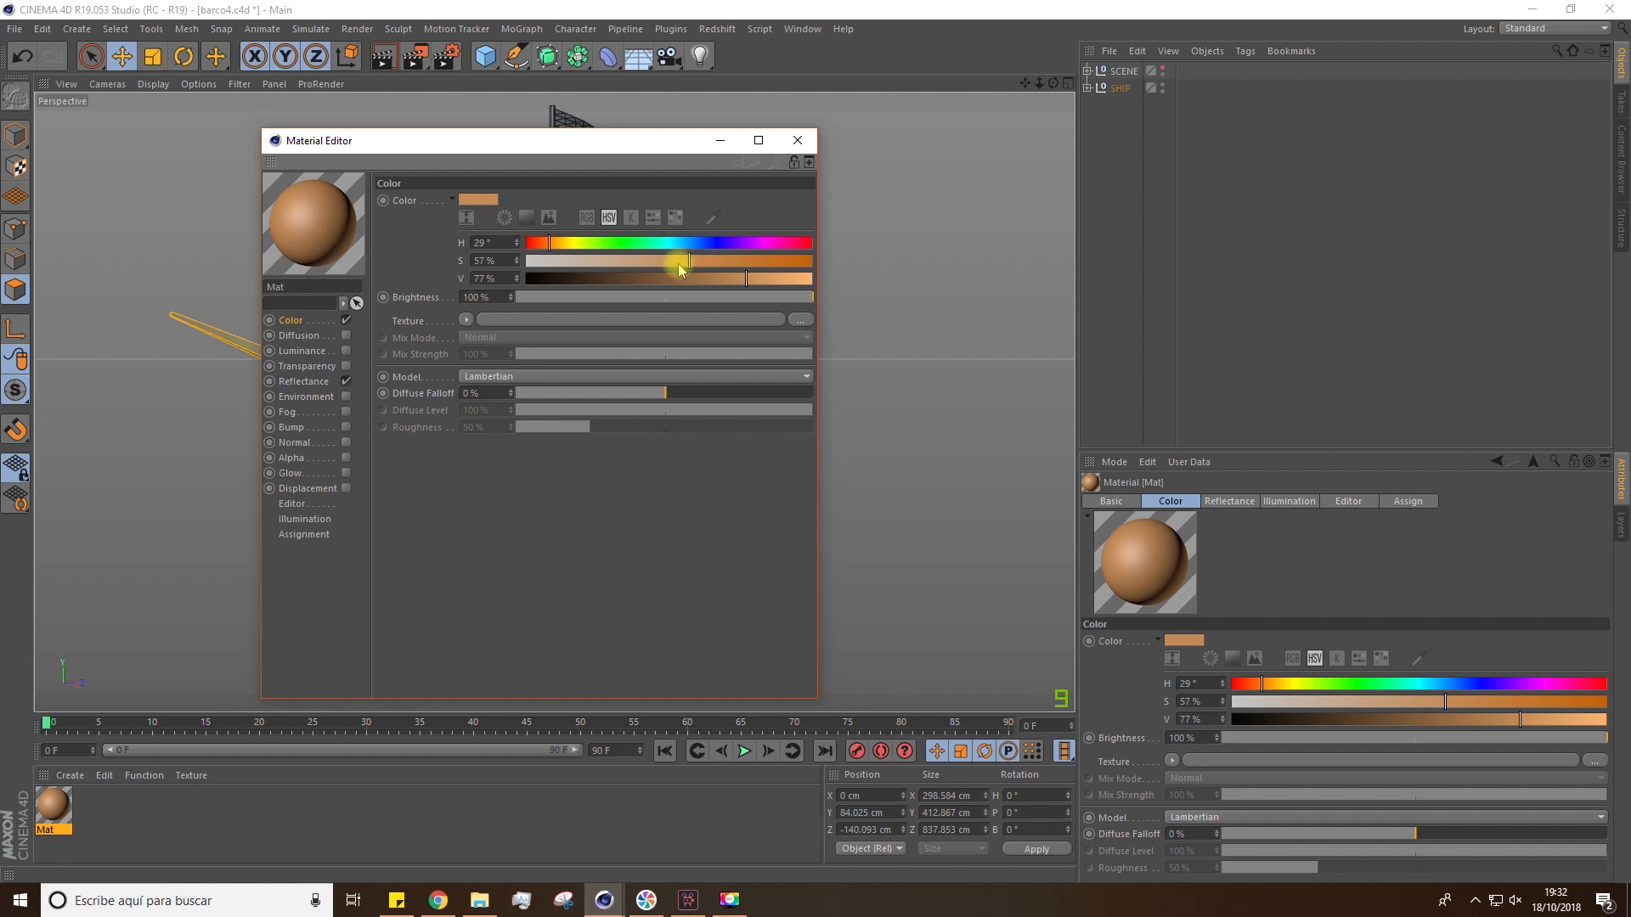
# Apply the light brown material Mat to the ship's hull, the Cube object
pyautogui.press('Delete')
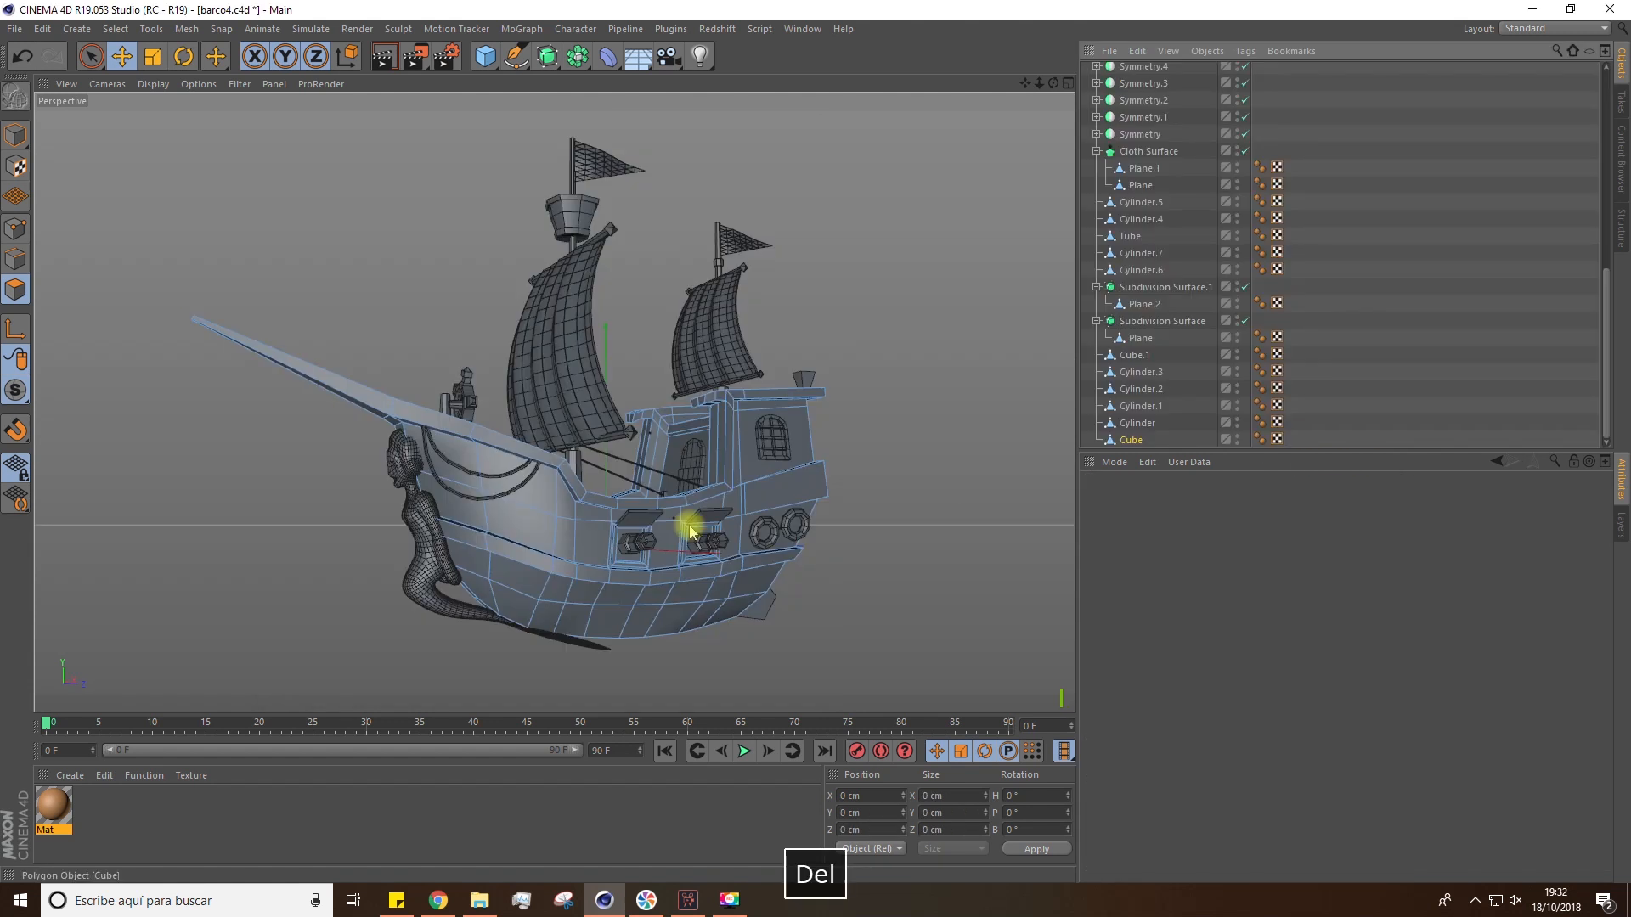
pyautogui.moveTo(58, 805); pyautogui.dragTo(63, 802)
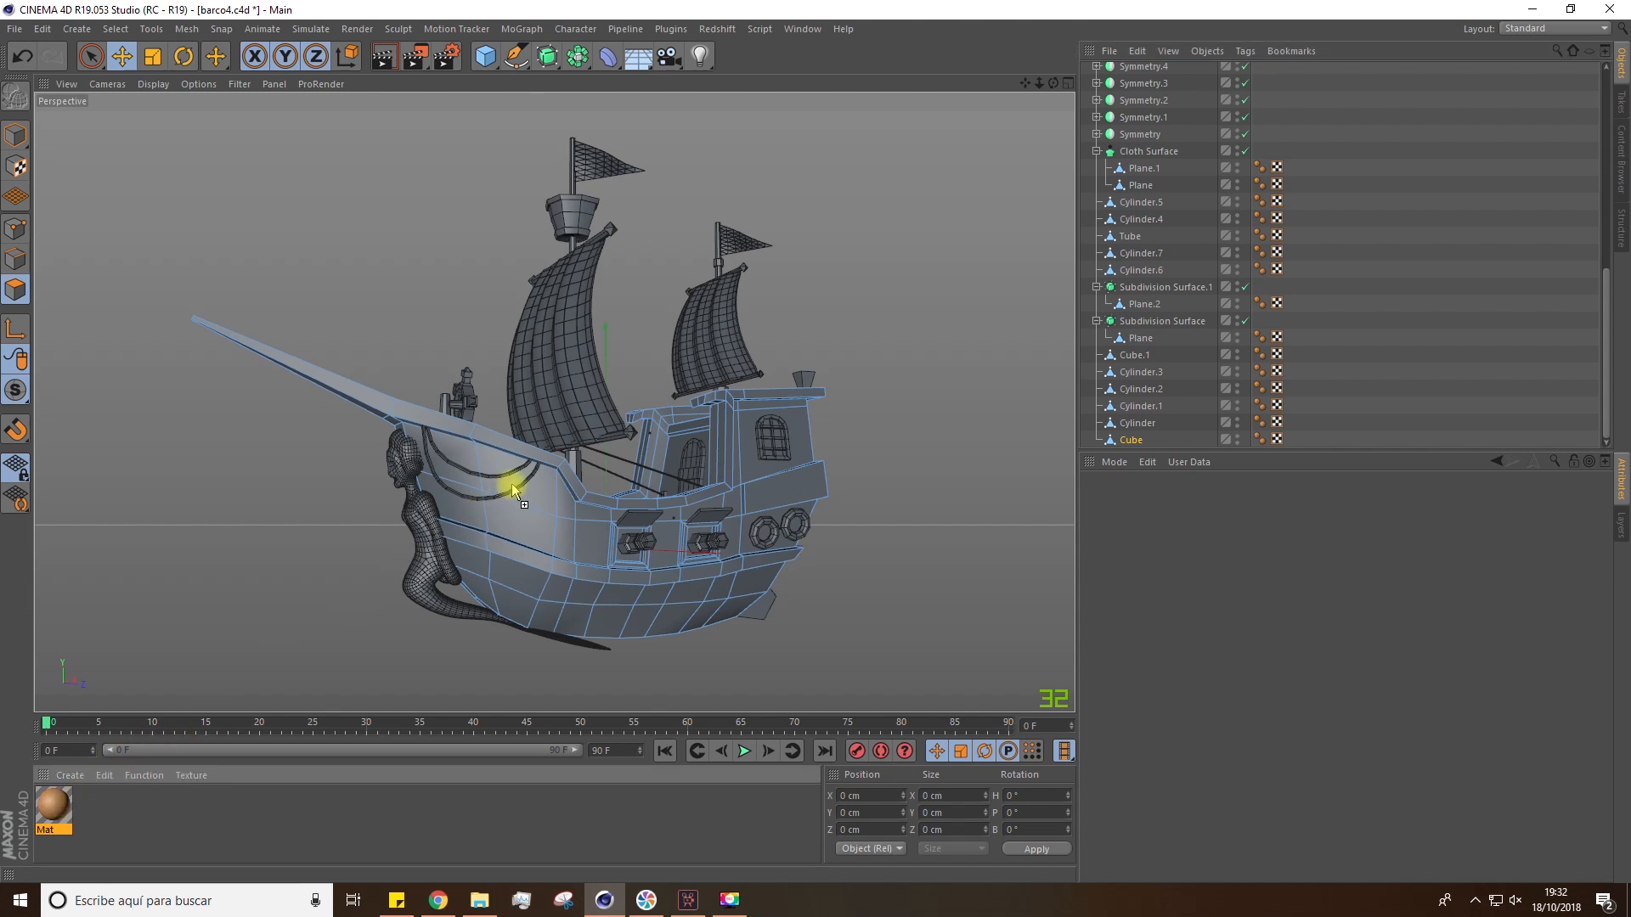
pyautogui.moveTo(525, 490); pyautogui.dragTo(525, 492)
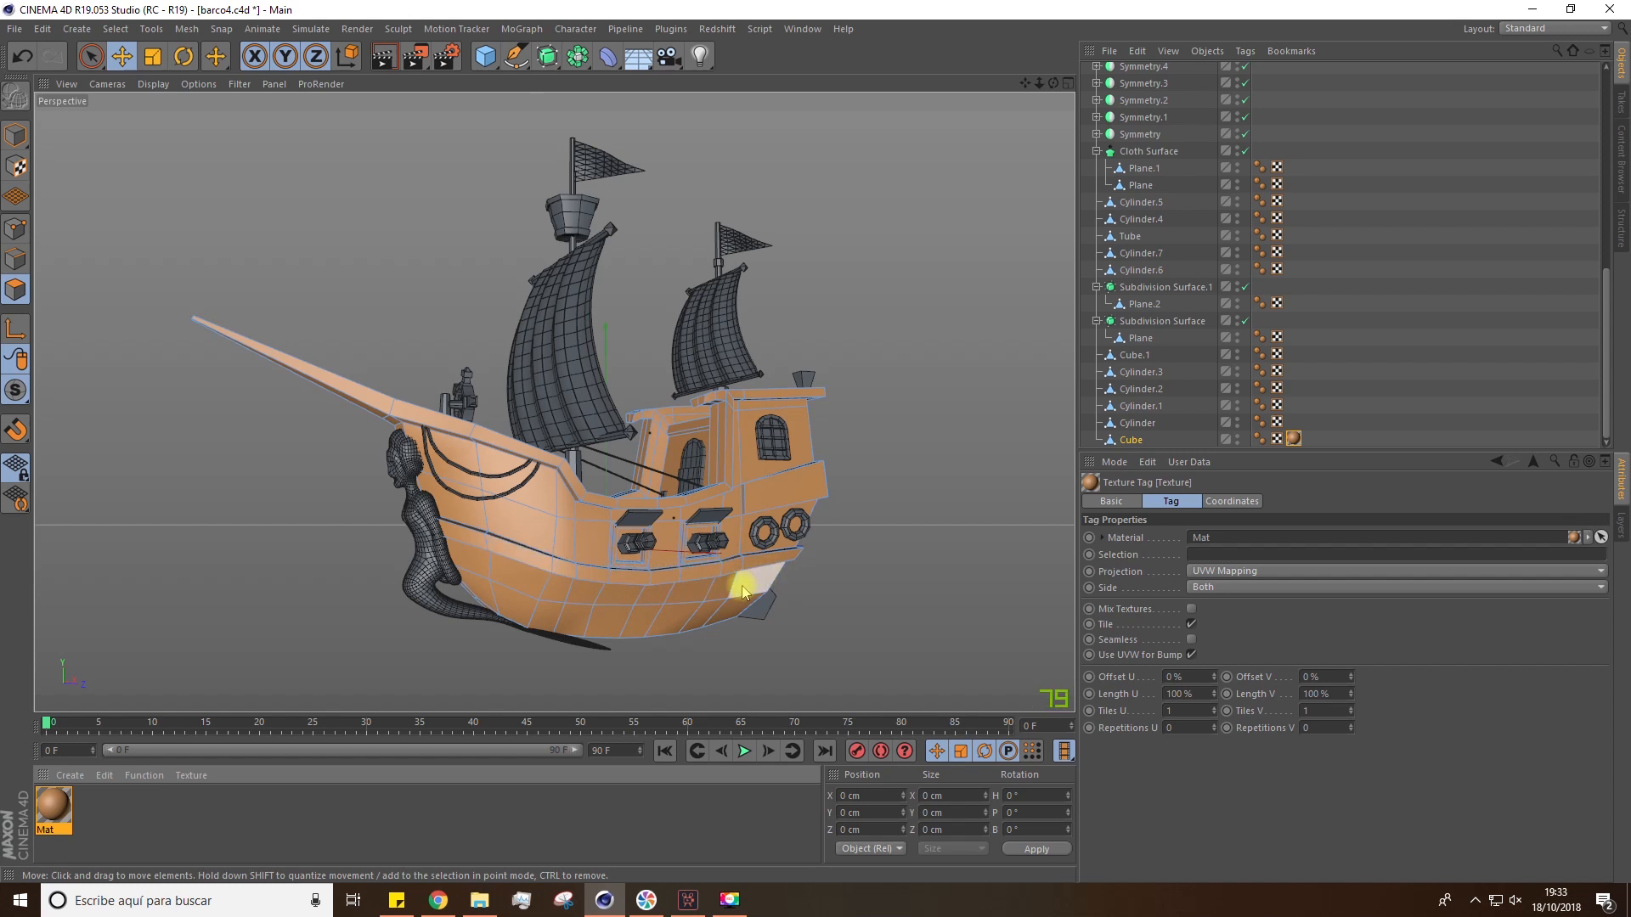
# Create a second material in dark brown with hue 19°, saturation 56% and value 49%
pyautogui.scroll(3, 792, 586)
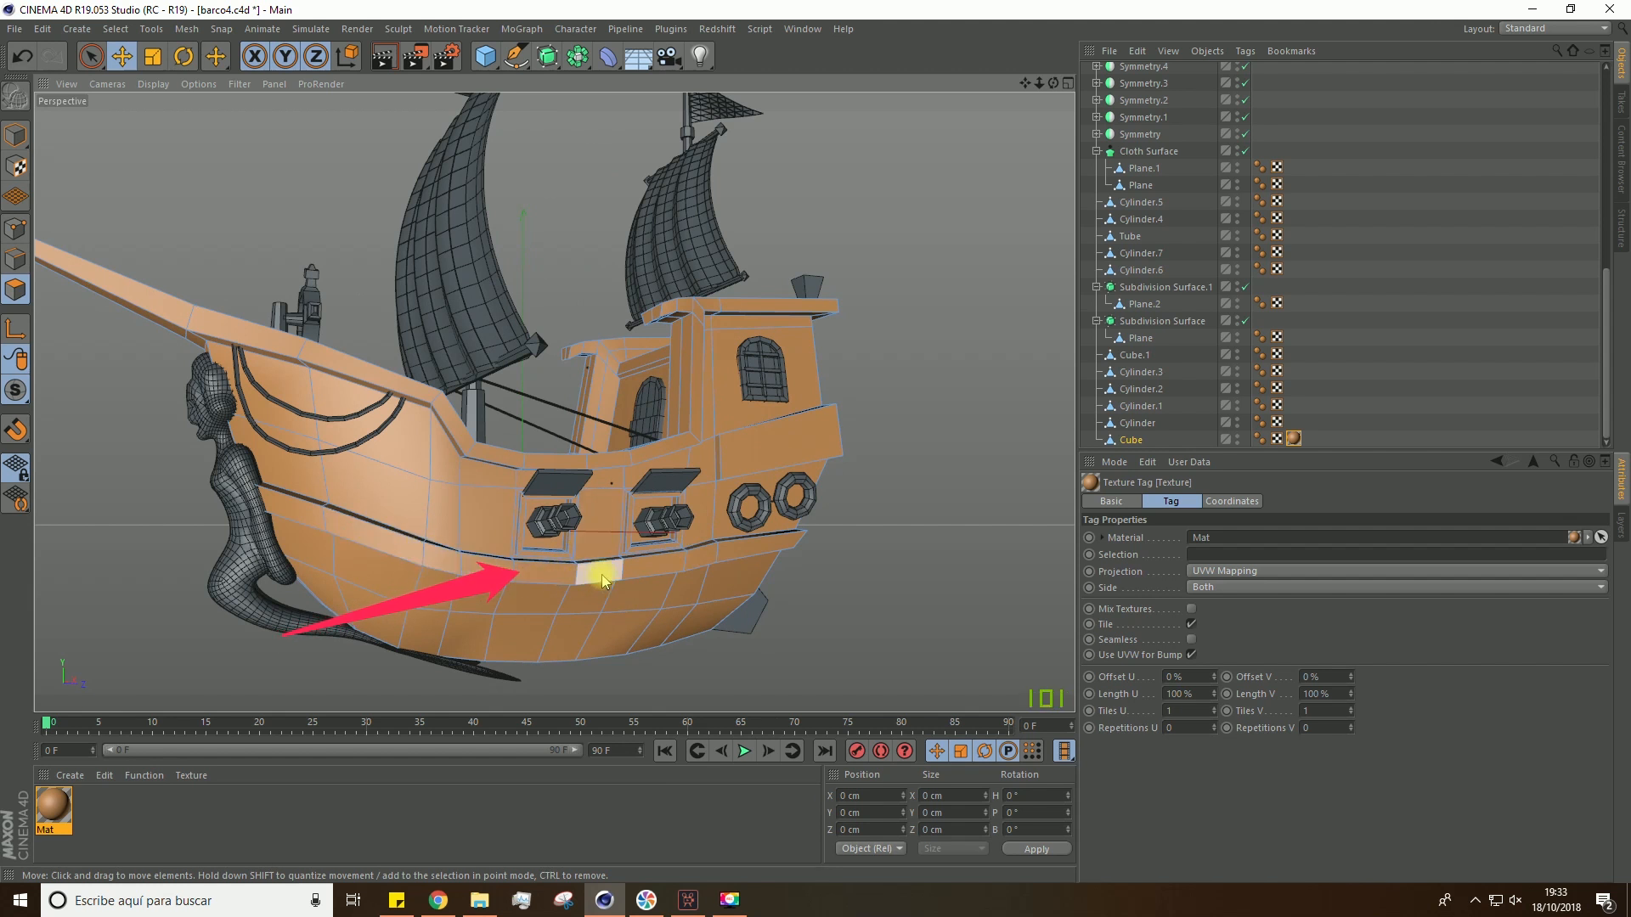
pyautogui.doubleClick(119, 814)
pyautogui.doubleClick(52, 805)
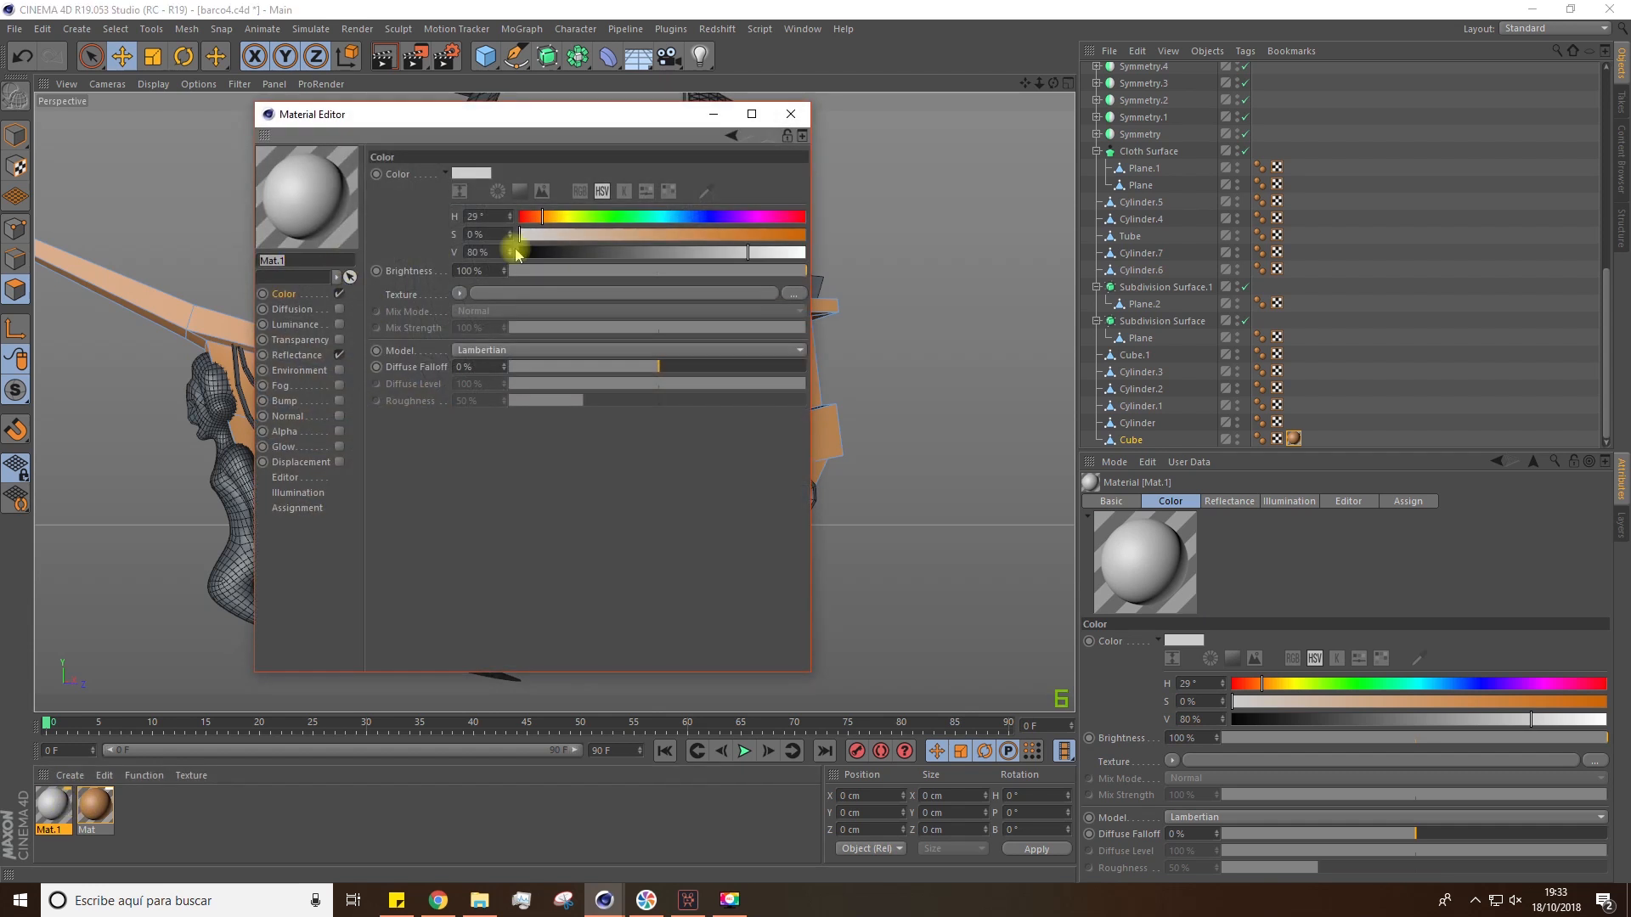
pyautogui.moveTo(578, 221); pyautogui.dragTo(640, 217)
pyautogui.click(679, 236)
pyautogui.click(534, 217)
pyautogui.click(664, 254)
pyautogui.click(660, 254)
pyautogui.click(791, 114)
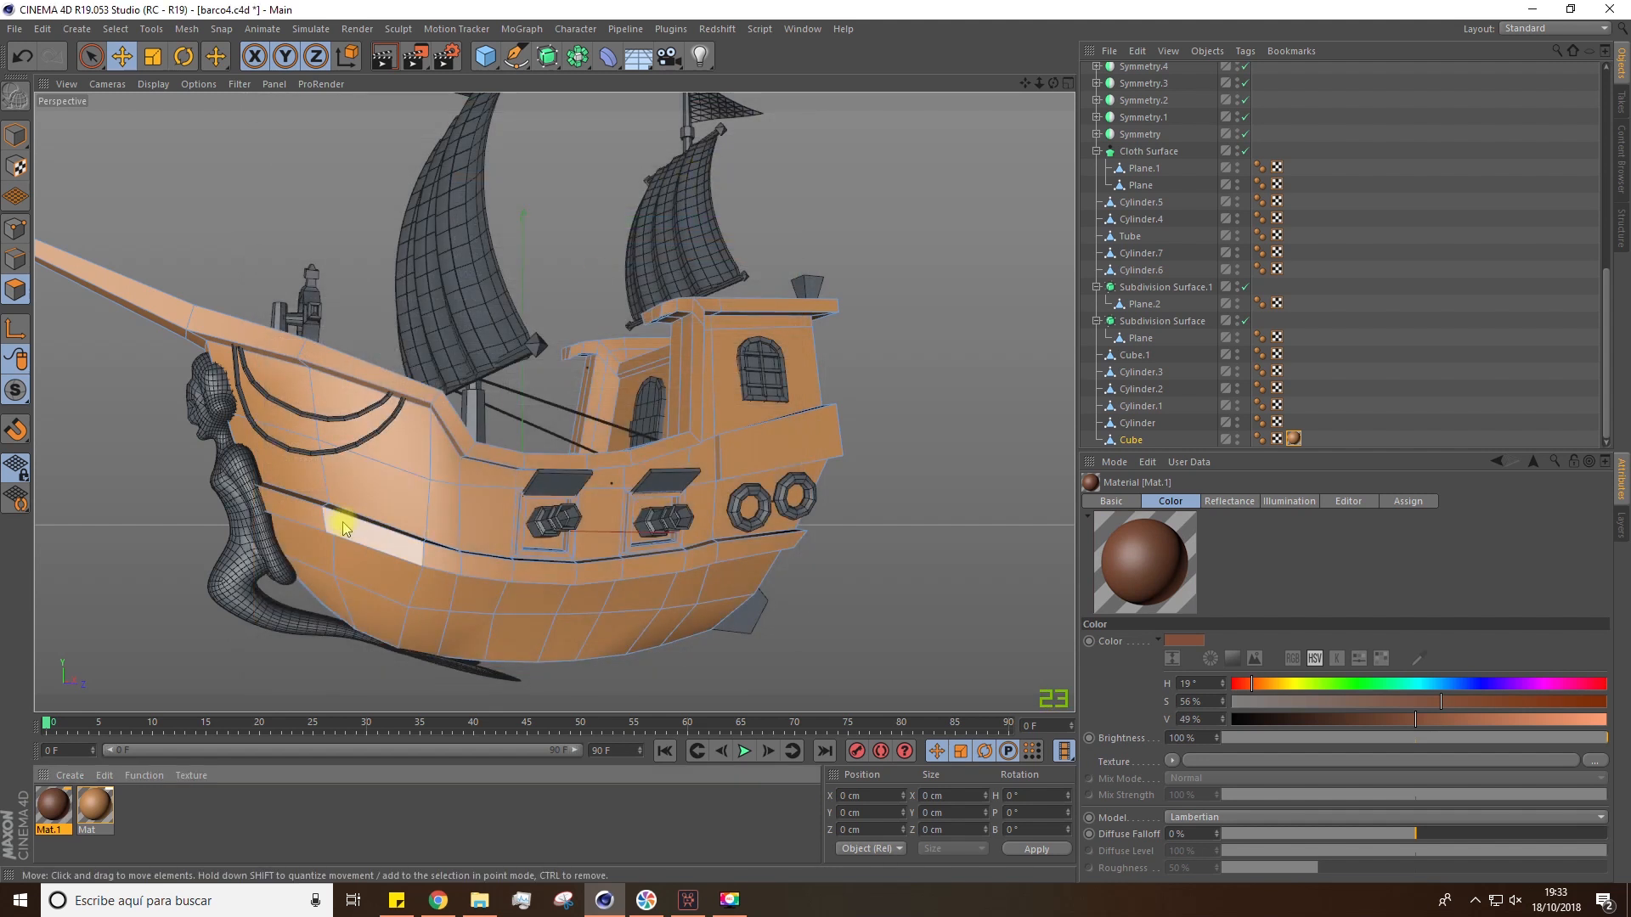
# Use Loop Selection to select the band of polygons running along the hull below the cannons, including its narrow edge loop
pyautogui.click(116, 29)
pyautogui.click(144, 146)
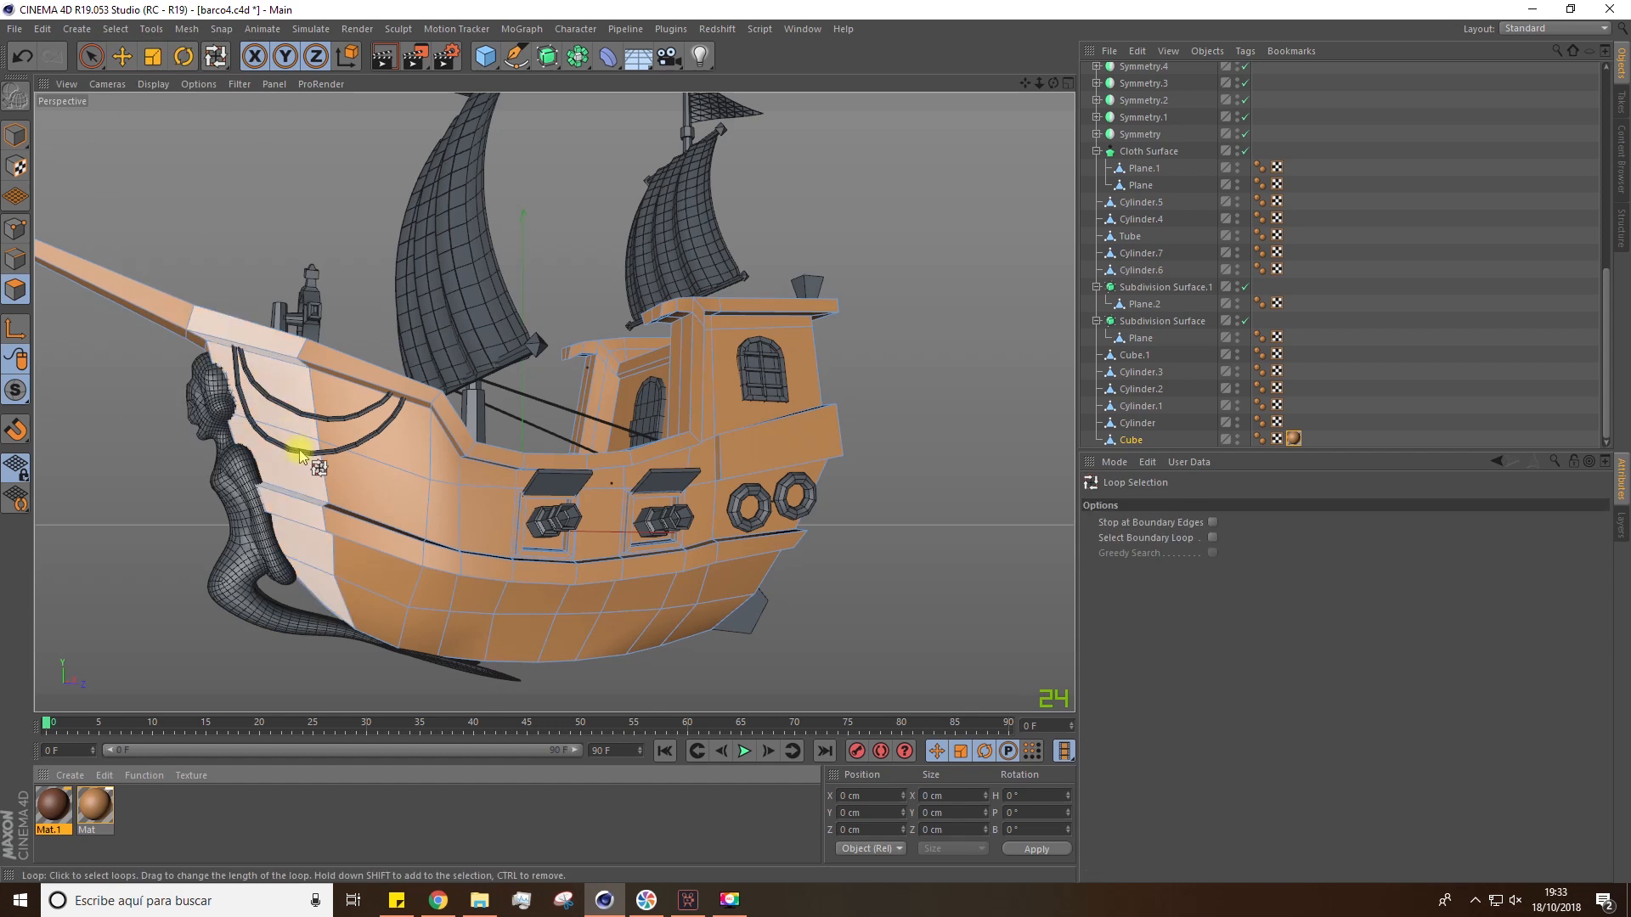
pyautogui.click(324, 515)
pyautogui.keyDown('alt'); pyautogui.moveTo(422, 558); pyautogui.dragTo(370, 584); pyautogui.keyUp('alt')
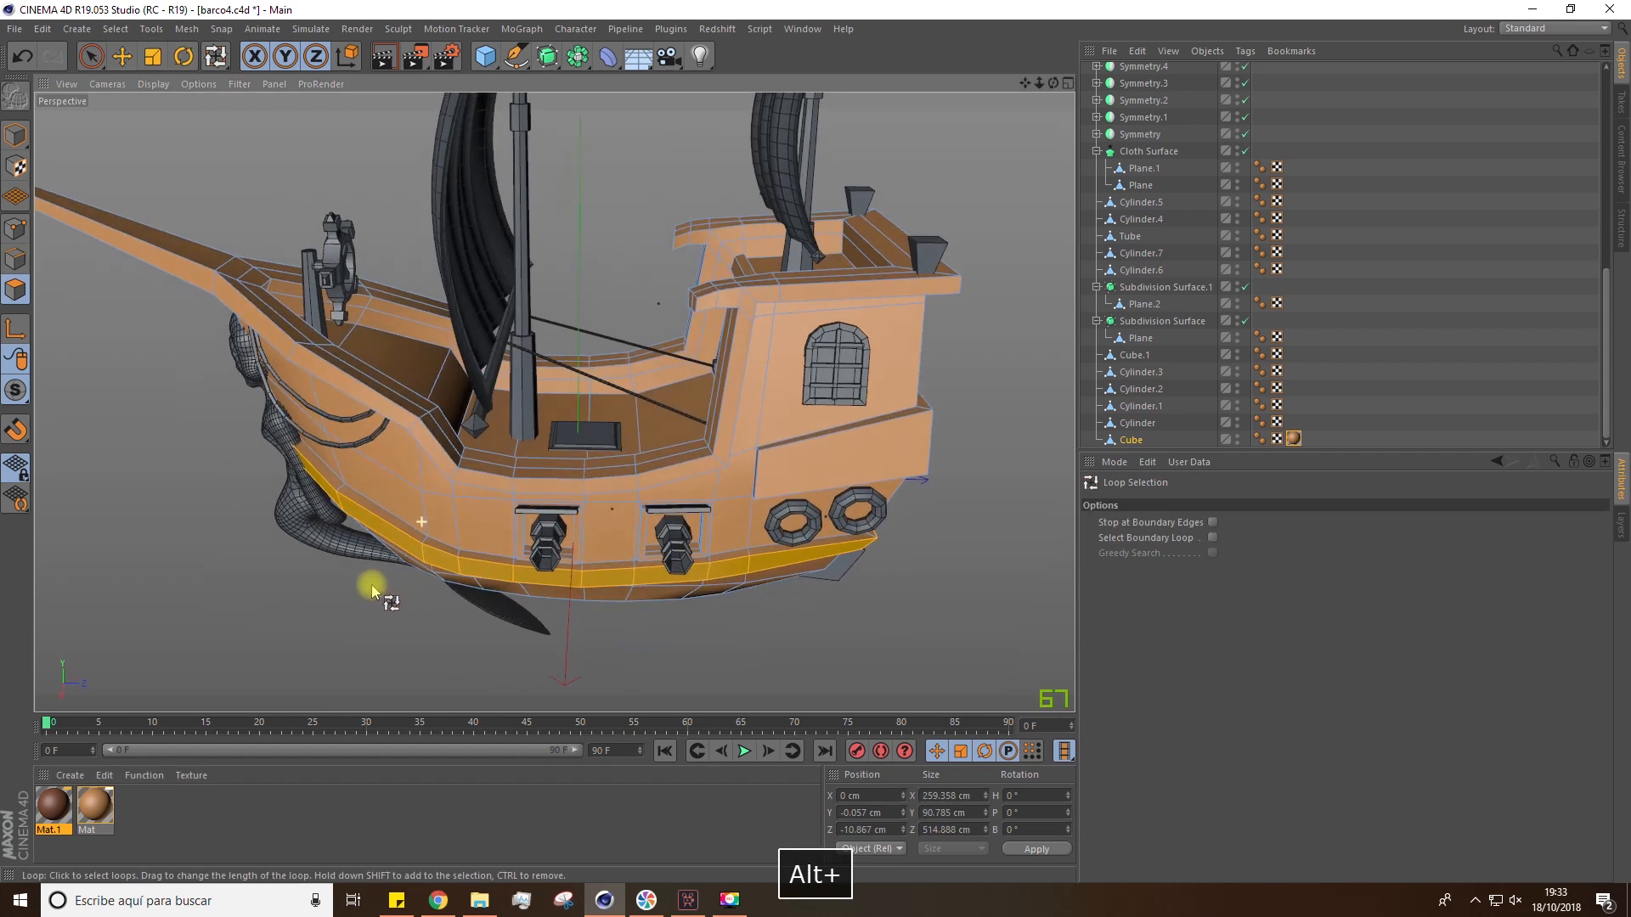
pyautogui.keyDown('alt'); pyautogui.moveTo(373, 538); pyautogui.dragTo(426, 541, button='right'); pyautogui.keyUp('alt')
pyautogui.keyDown('shift'); pyautogui.click(424, 539); pyautogui.keyUp('shift')
pyautogui.keyDown('alt'); pyautogui.moveTo(459, 583); pyautogui.dragTo(521, 350); pyautogui.keyUp('alt')
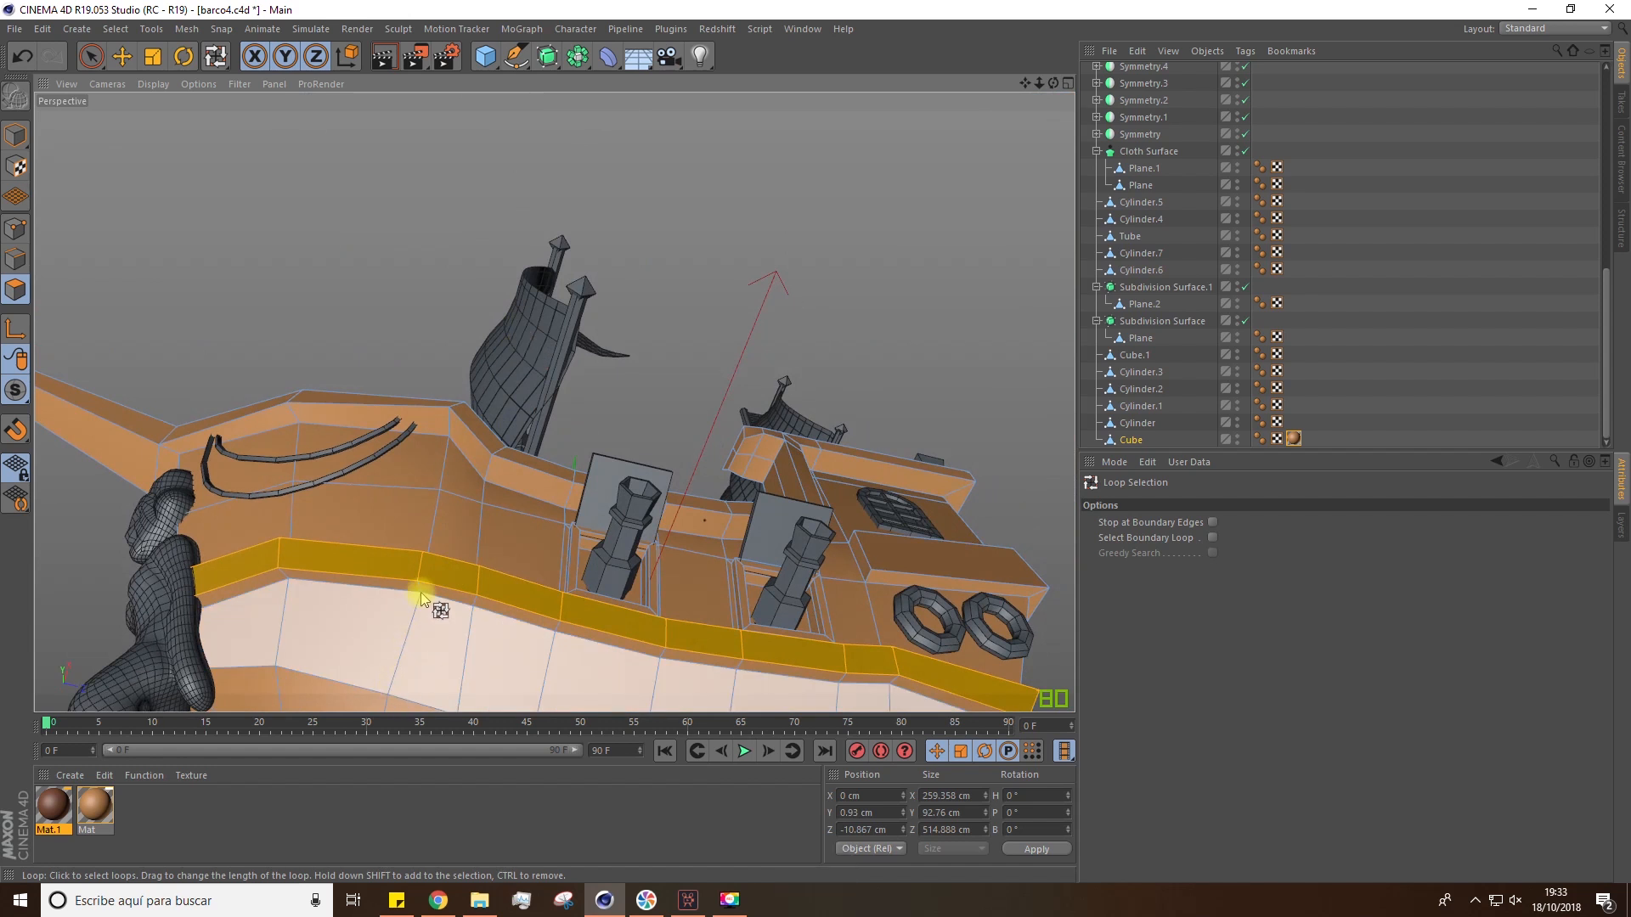
pyautogui.keyDown('alt'); pyautogui.moveTo(478, 513); pyautogui.dragTo(442, 584); pyautogui.keyUp('alt')
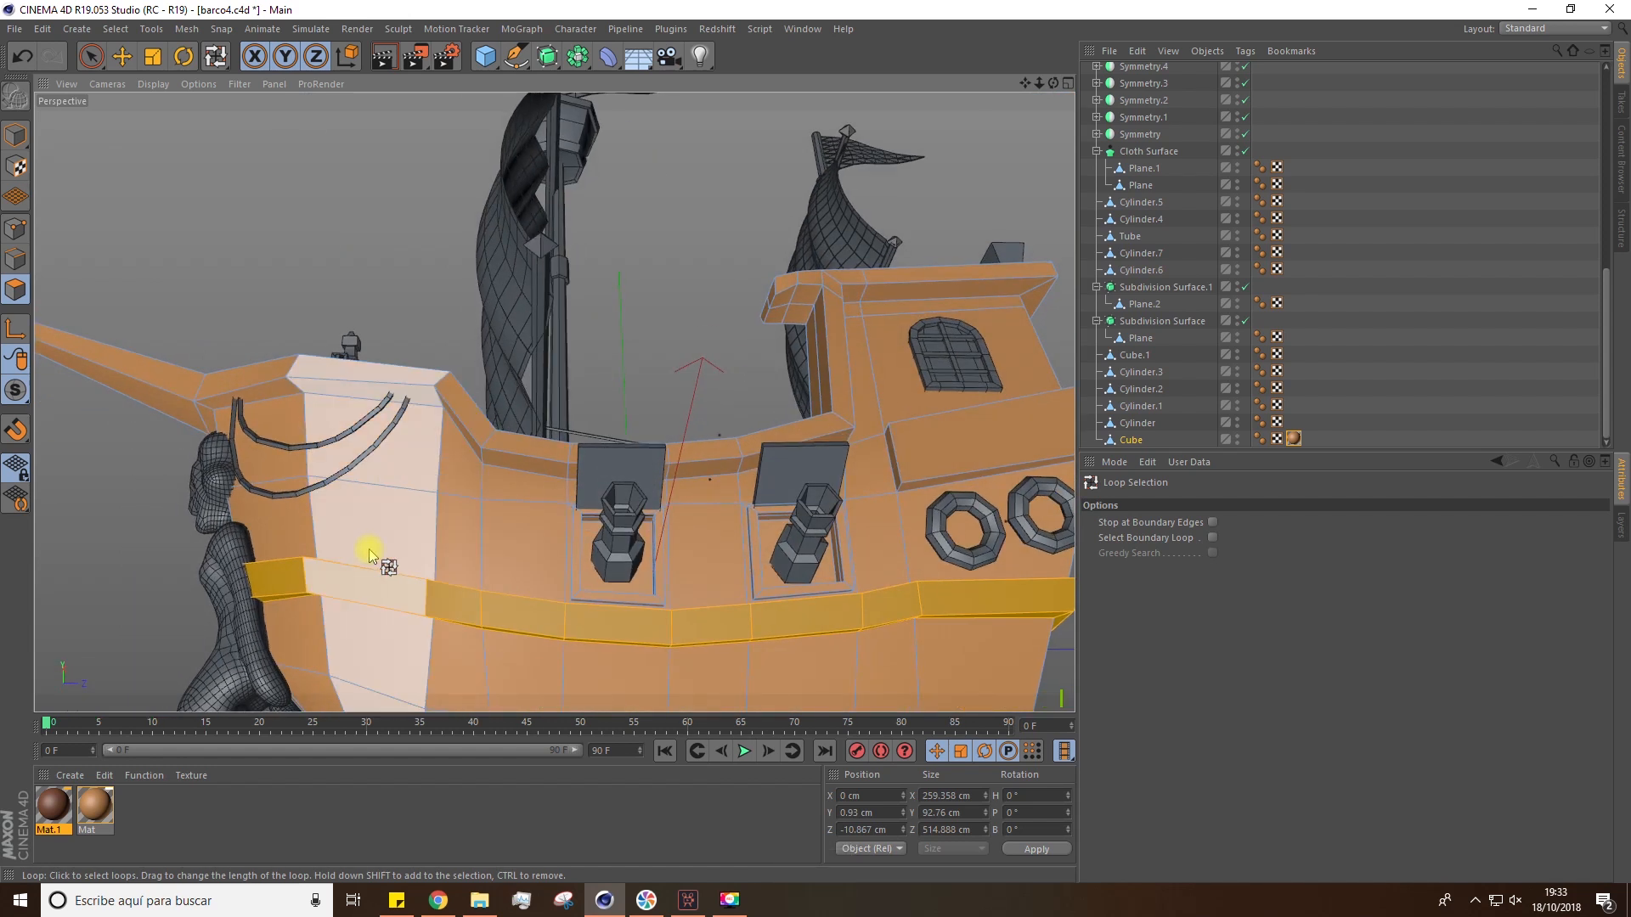
pyautogui.keyDown('alt'); pyautogui.moveTo(407, 514); pyautogui.dragTo(343, 551); pyautogui.keyUp('alt')
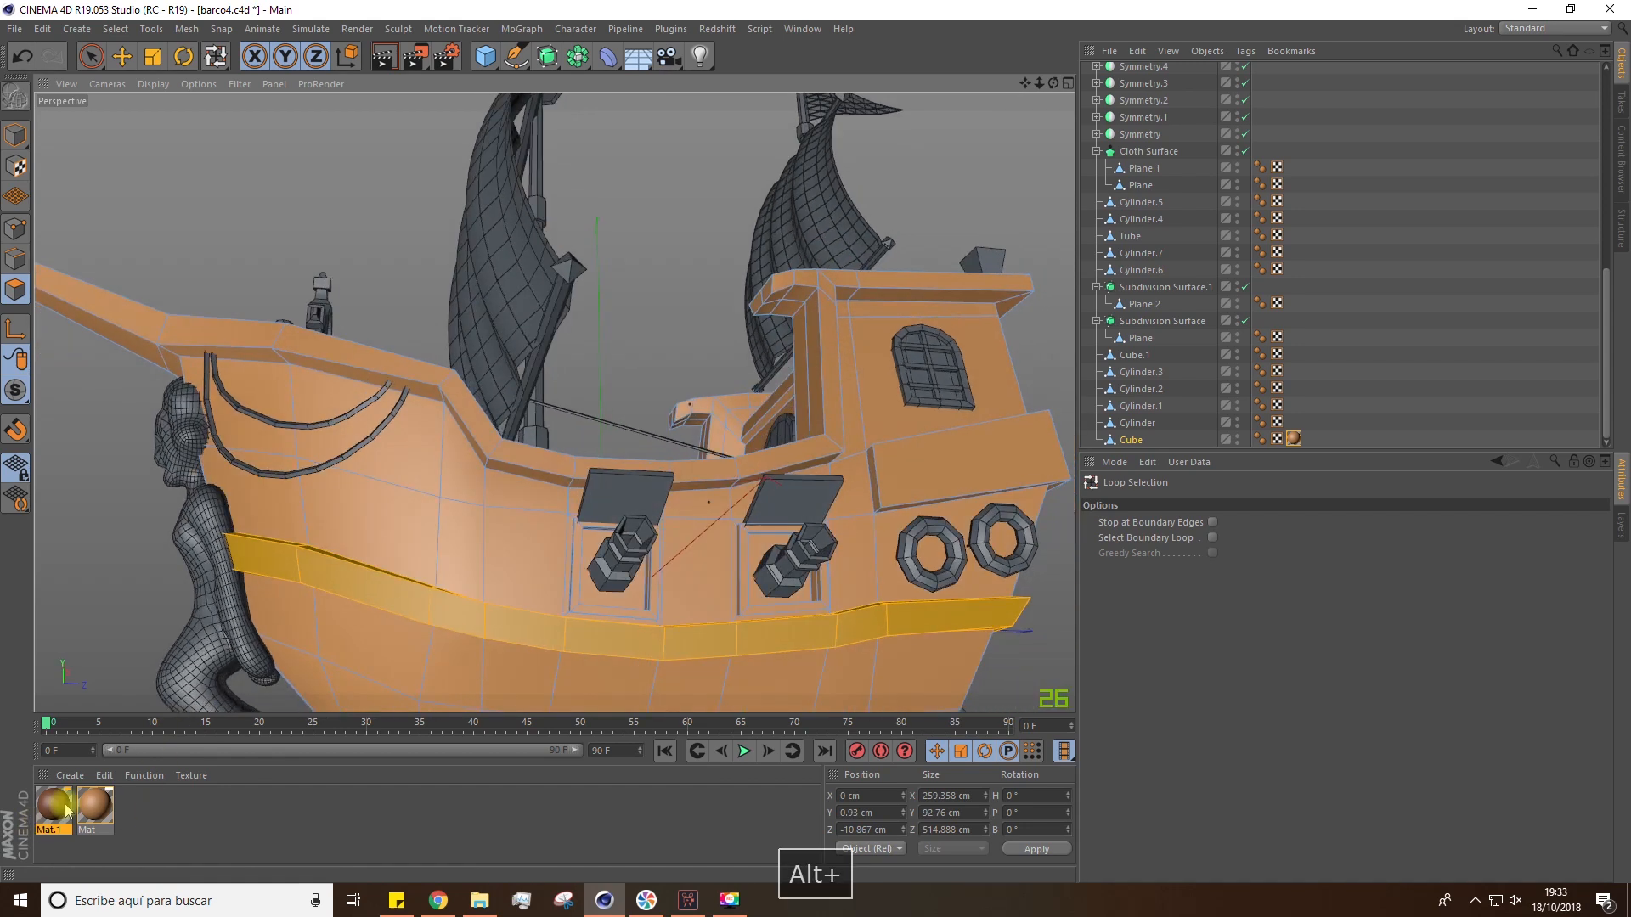
# Extend the polygon selection to the hull's upper rim, the bowsprit and the trim around the stern cabin
pyautogui.keyDown('alt'); pyautogui.moveTo(390, 470); pyautogui.dragTo(437, 540, button='middle'); pyautogui.keyUp('alt')
pyautogui.keyDown('alt'); pyautogui.moveTo(446, 520); pyautogui.dragTo(455, 639); pyautogui.keyUp('alt')
pyautogui.keyDown('shift'); pyautogui.click(509, 581); pyautogui.keyUp('shift')
pyautogui.keyDown('alt'); pyautogui.moveTo(522, 595); pyautogui.dragTo(51, 448); pyautogui.keyUp('alt')
pyautogui.press('space')
pyautogui.keyDown('shift'); pyautogui.click(710, 314); pyautogui.keyUp('shift')
pyautogui.press('space')
pyautogui.keyDown('alt'); pyautogui.moveTo(628, 383); pyautogui.dragTo(441, 335); pyautogui.keyUp('alt')
pyautogui.scroll(-3, 773, 471)
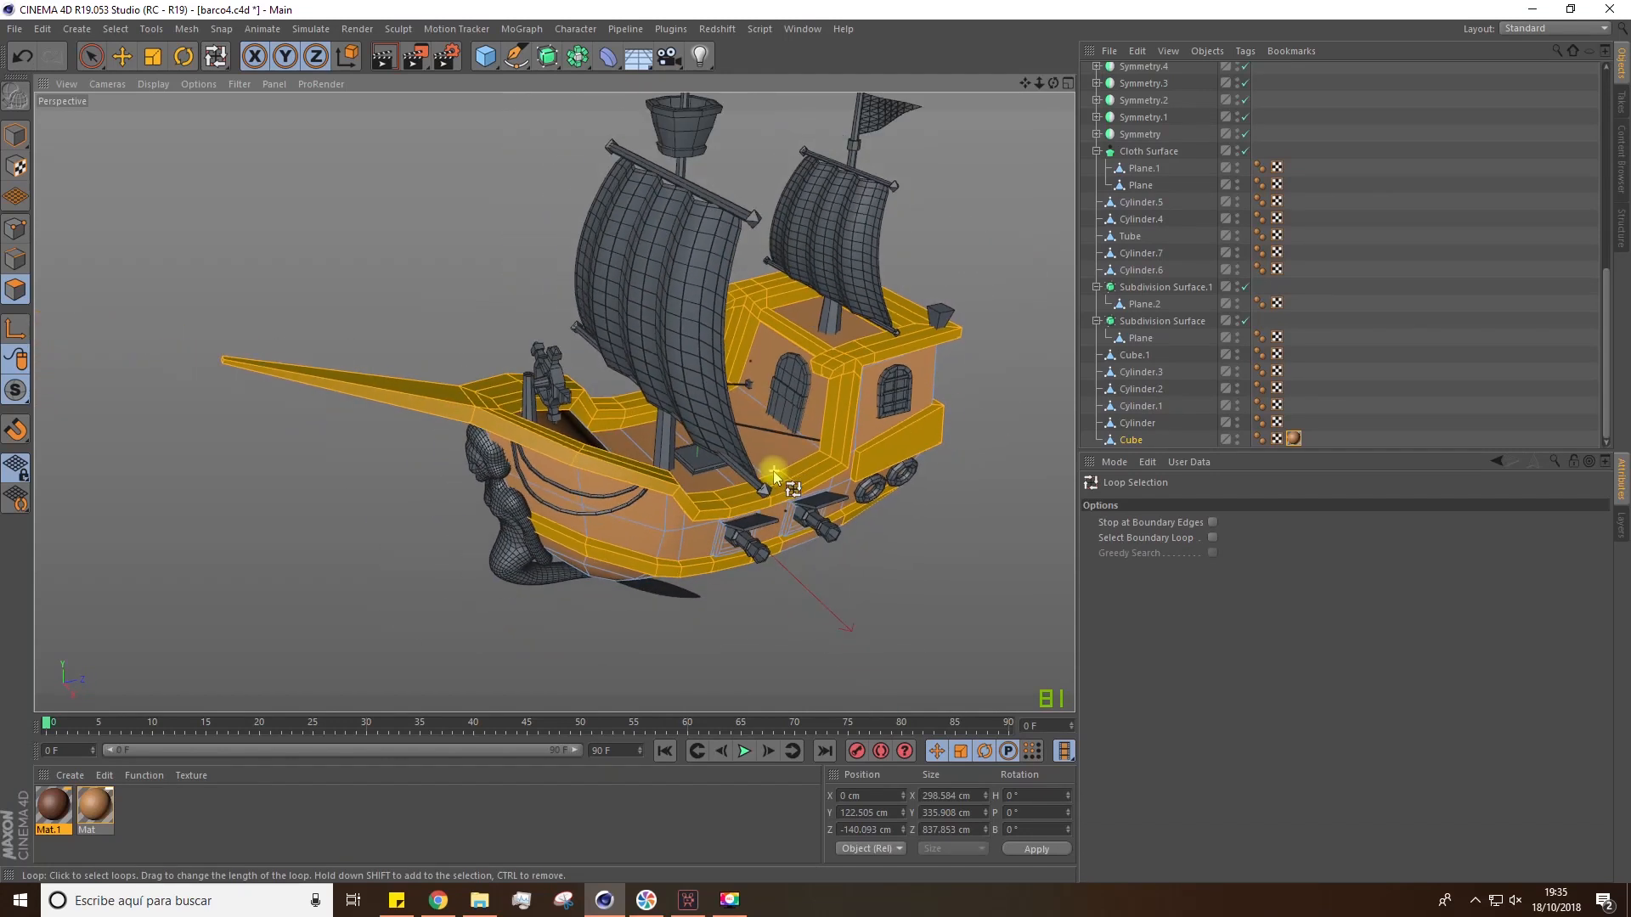
# Apply the dark brown material Mat.1 to the selected trim polygons of the hull
pyautogui.click(55, 811)
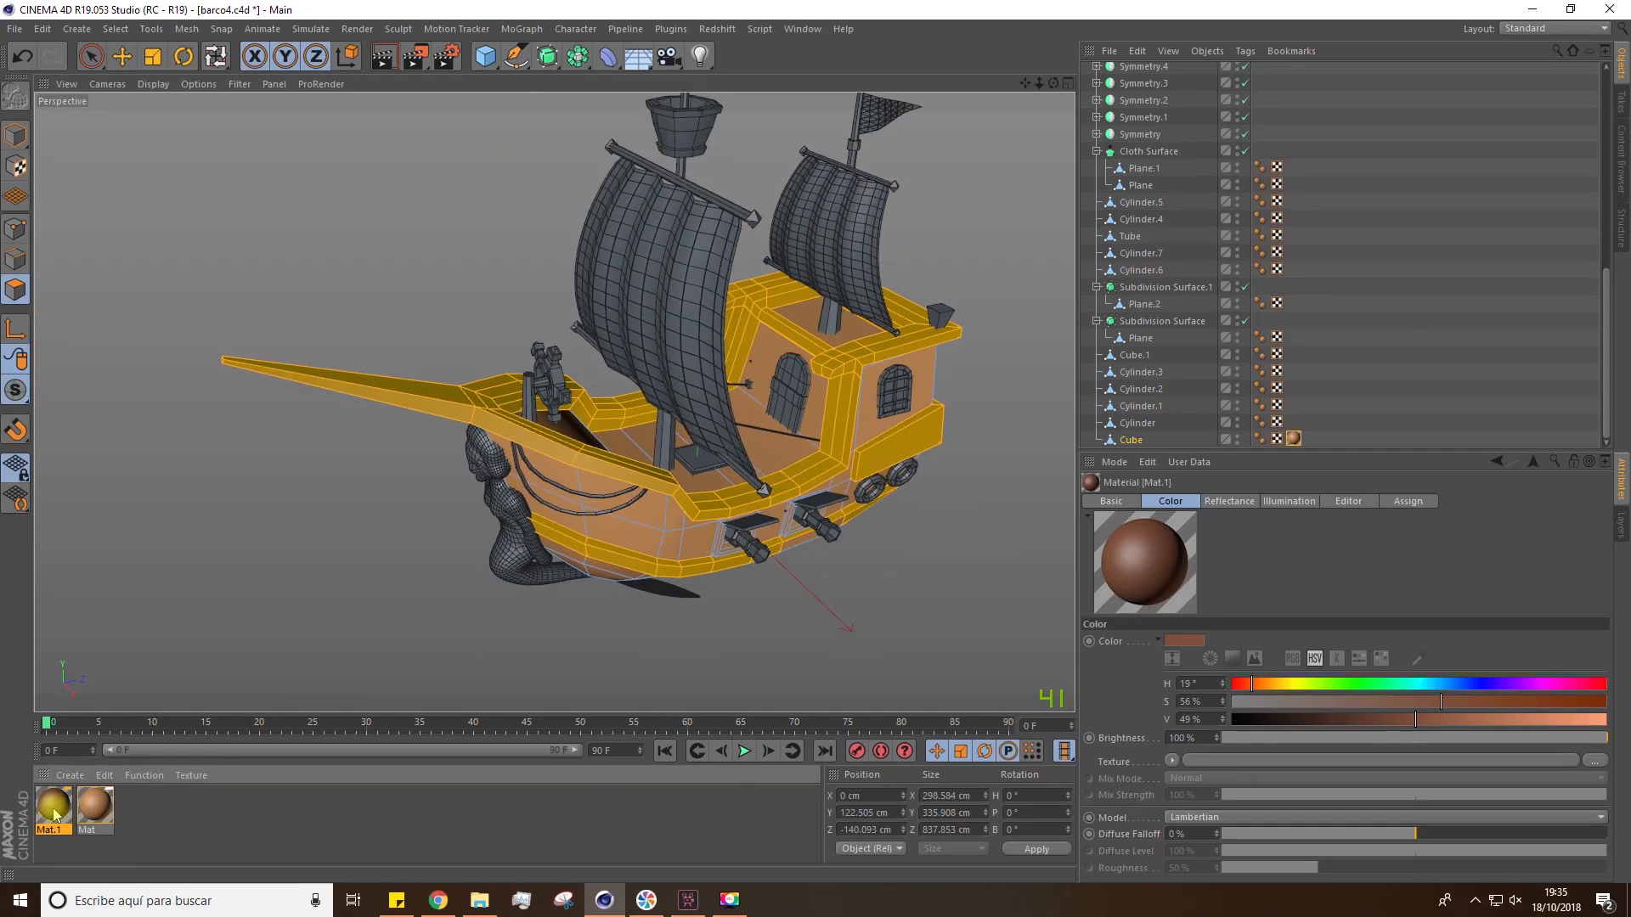
pyautogui.moveTo(68, 798); pyautogui.dragTo(174, 658)
pyautogui.moveTo(455, 409); pyautogui.dragTo(455, 410)
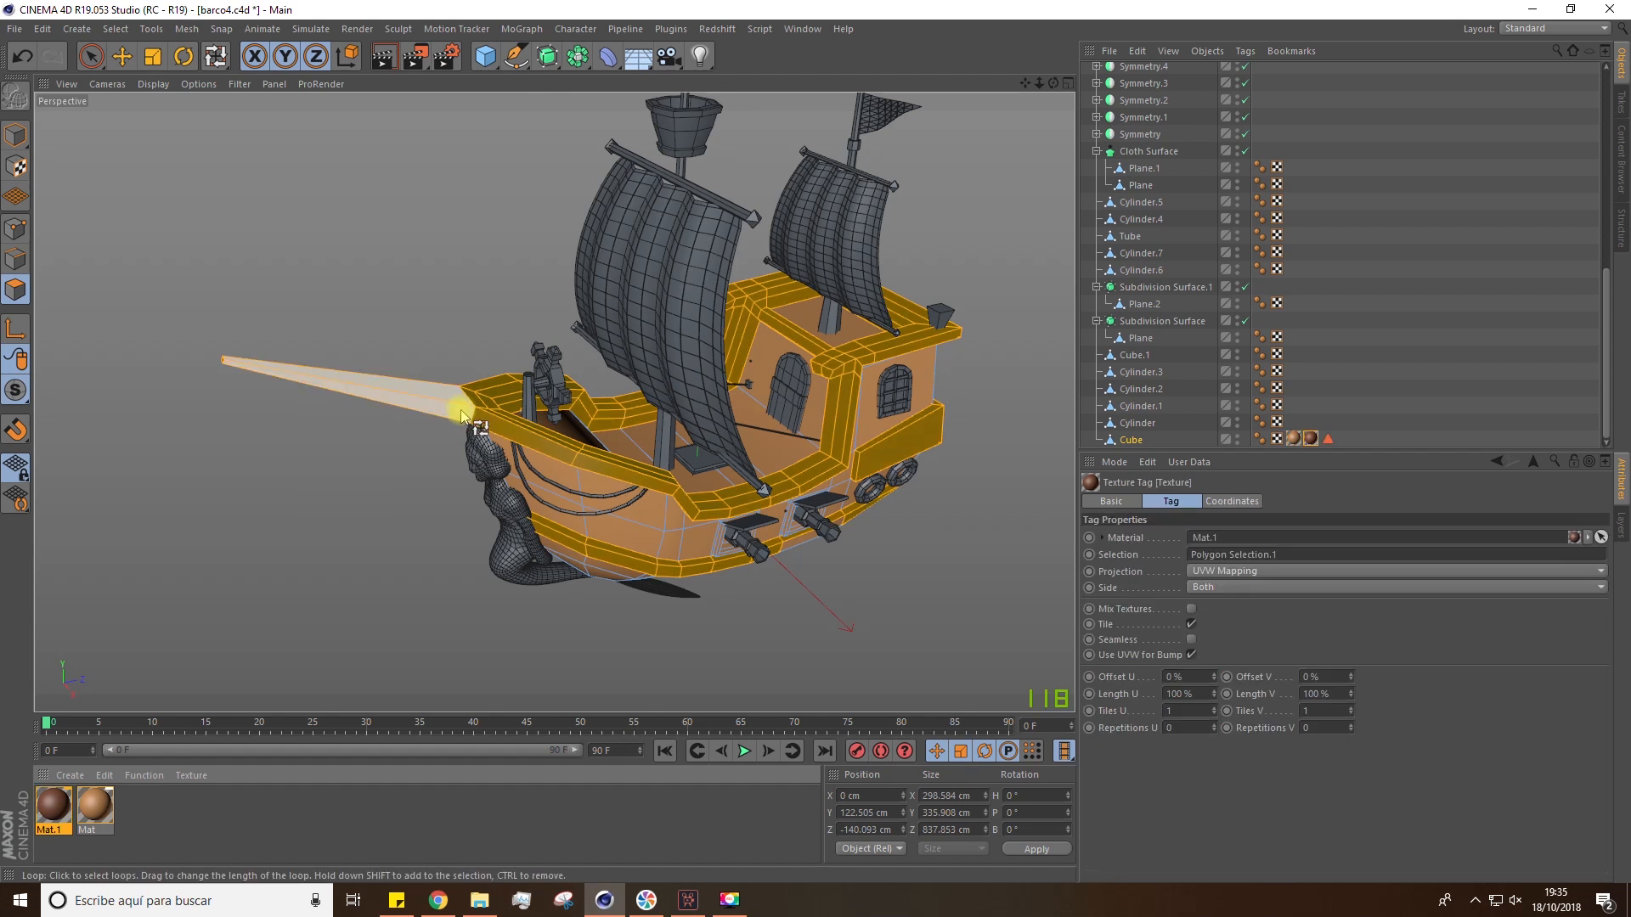
# Link the hull's Polygon Selection.1 tag to the Selection property of the Mat.1 texture tag
pyautogui.click(1328, 439)
pyautogui.click(1310, 438)
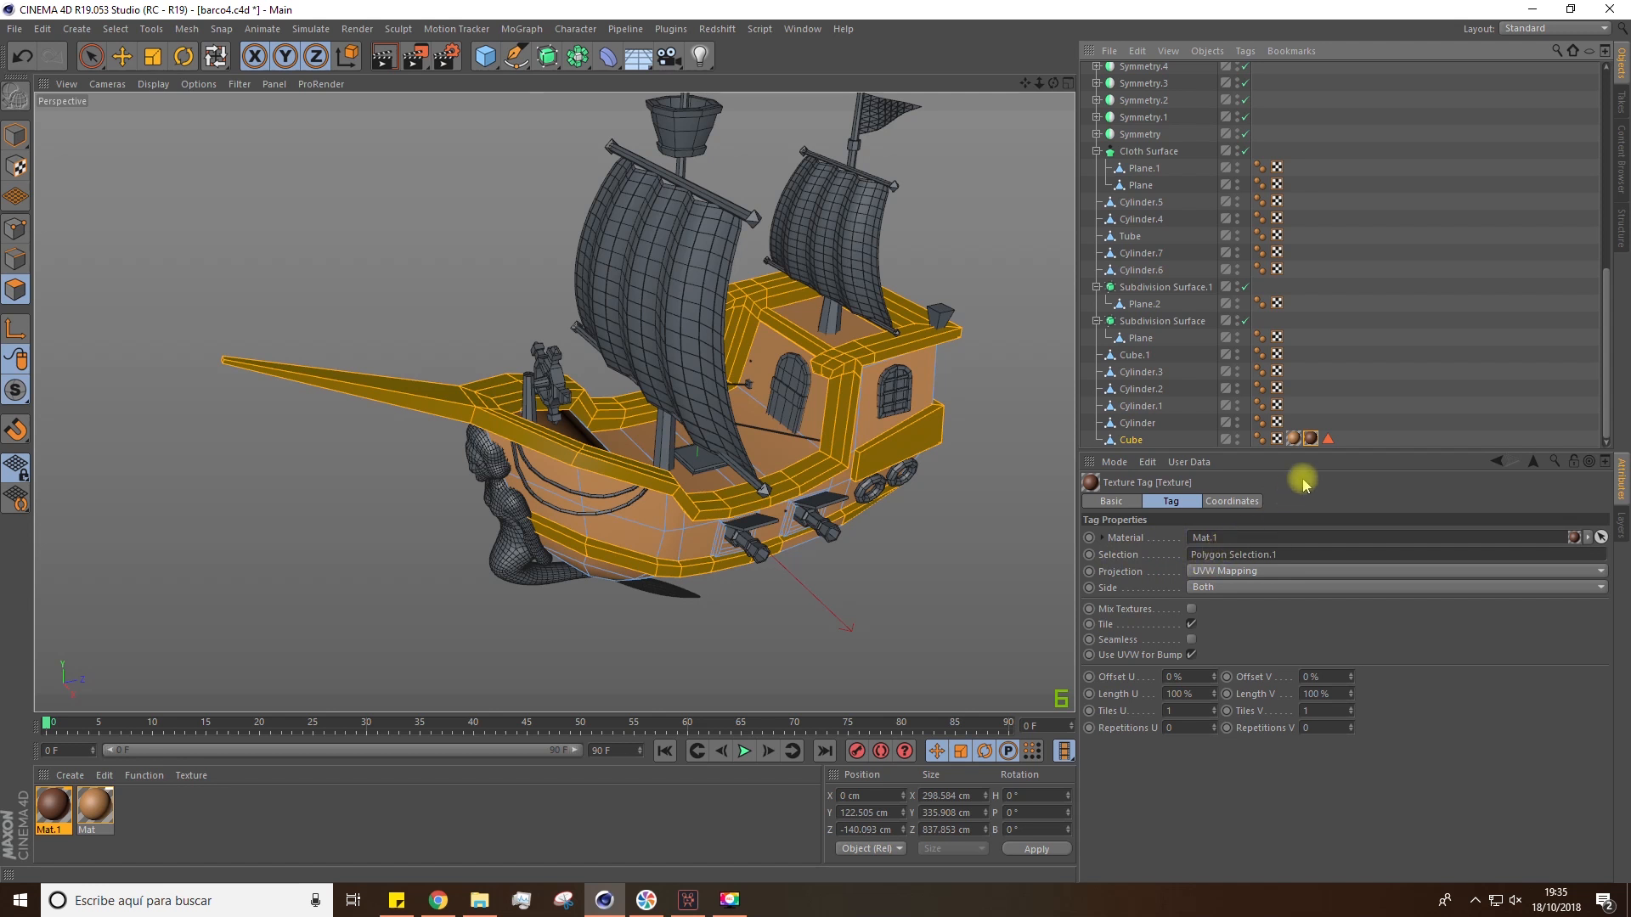
pyautogui.moveTo(1329, 443); pyautogui.dragTo(1265, 538)
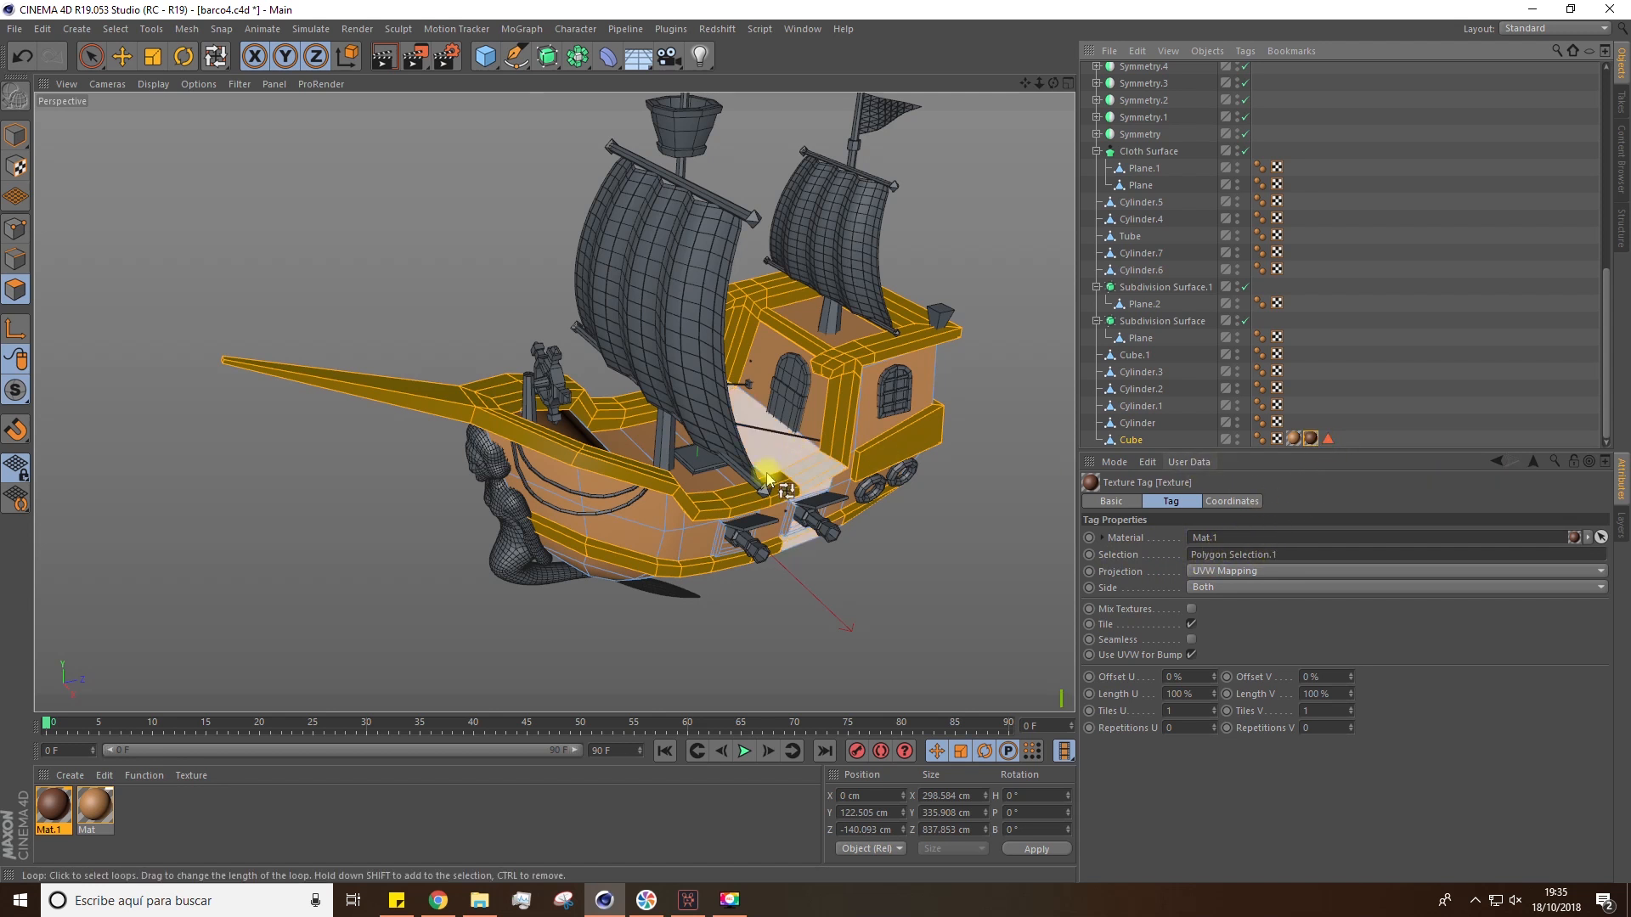
# Examine the trim band along the hull below the cannons up close and undo the last selection changes
pyautogui.scroll(-3, 769, 482)
pyautogui.keyDown('alt'); pyautogui.moveTo(740, 436); pyautogui.dragTo(654, 303); pyautogui.keyUp('alt')
pyautogui.scroll(6, 798, 472)
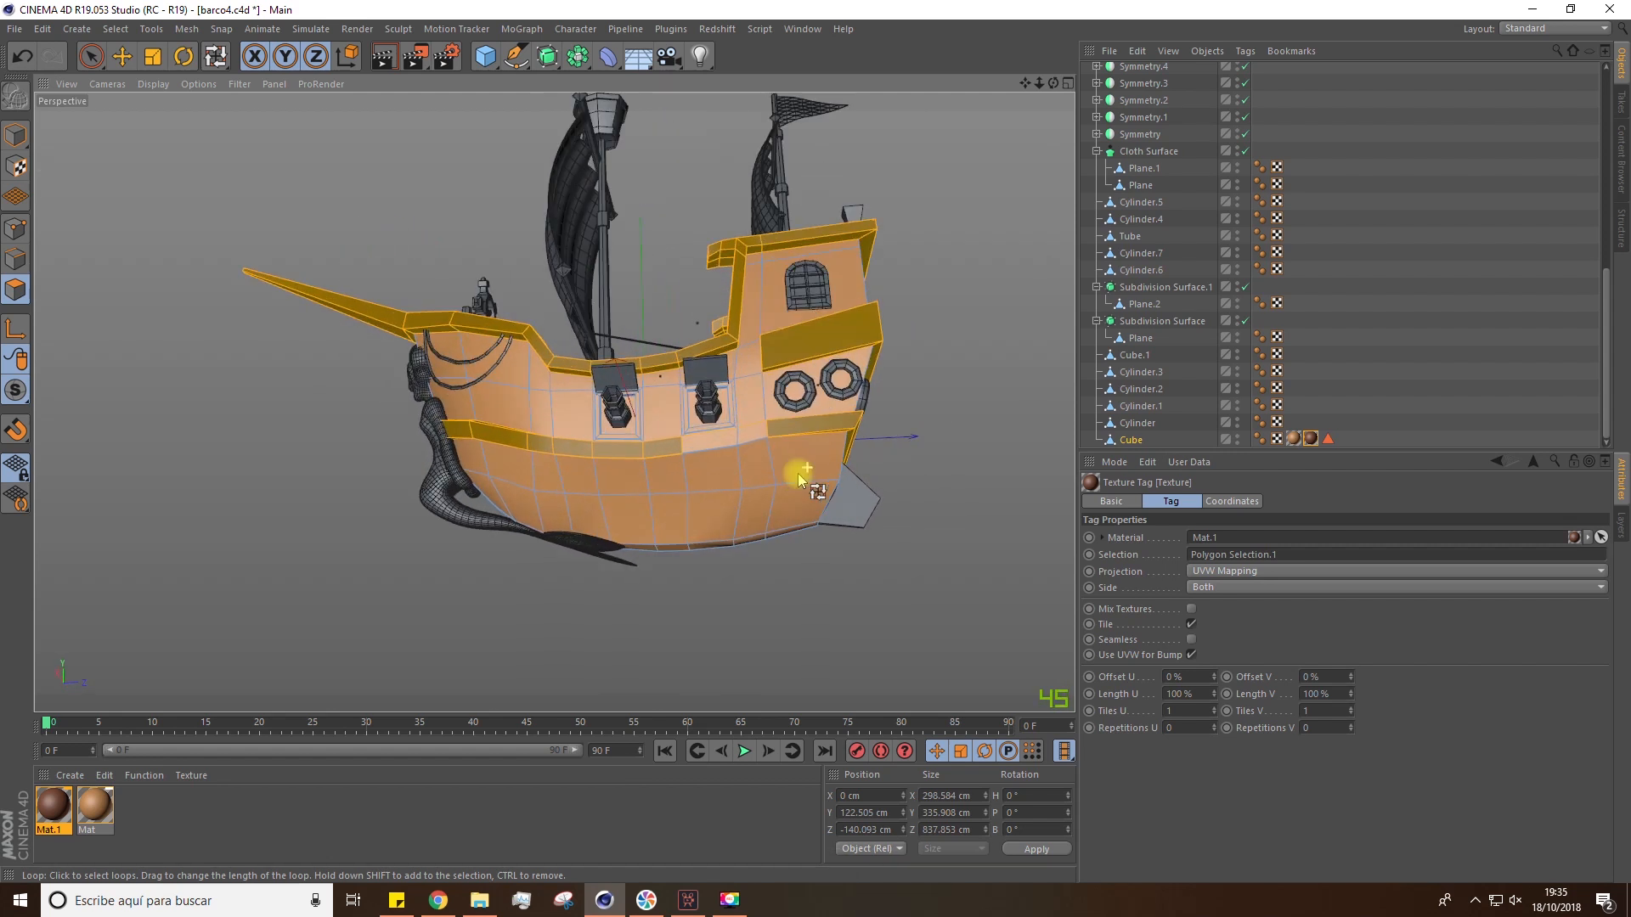
pyautogui.keyDown('alt'); pyautogui.moveTo(713, 437); pyautogui.dragTo(751, 455); pyautogui.keyUp('alt')
pyautogui.scroll(5, 730, 416)
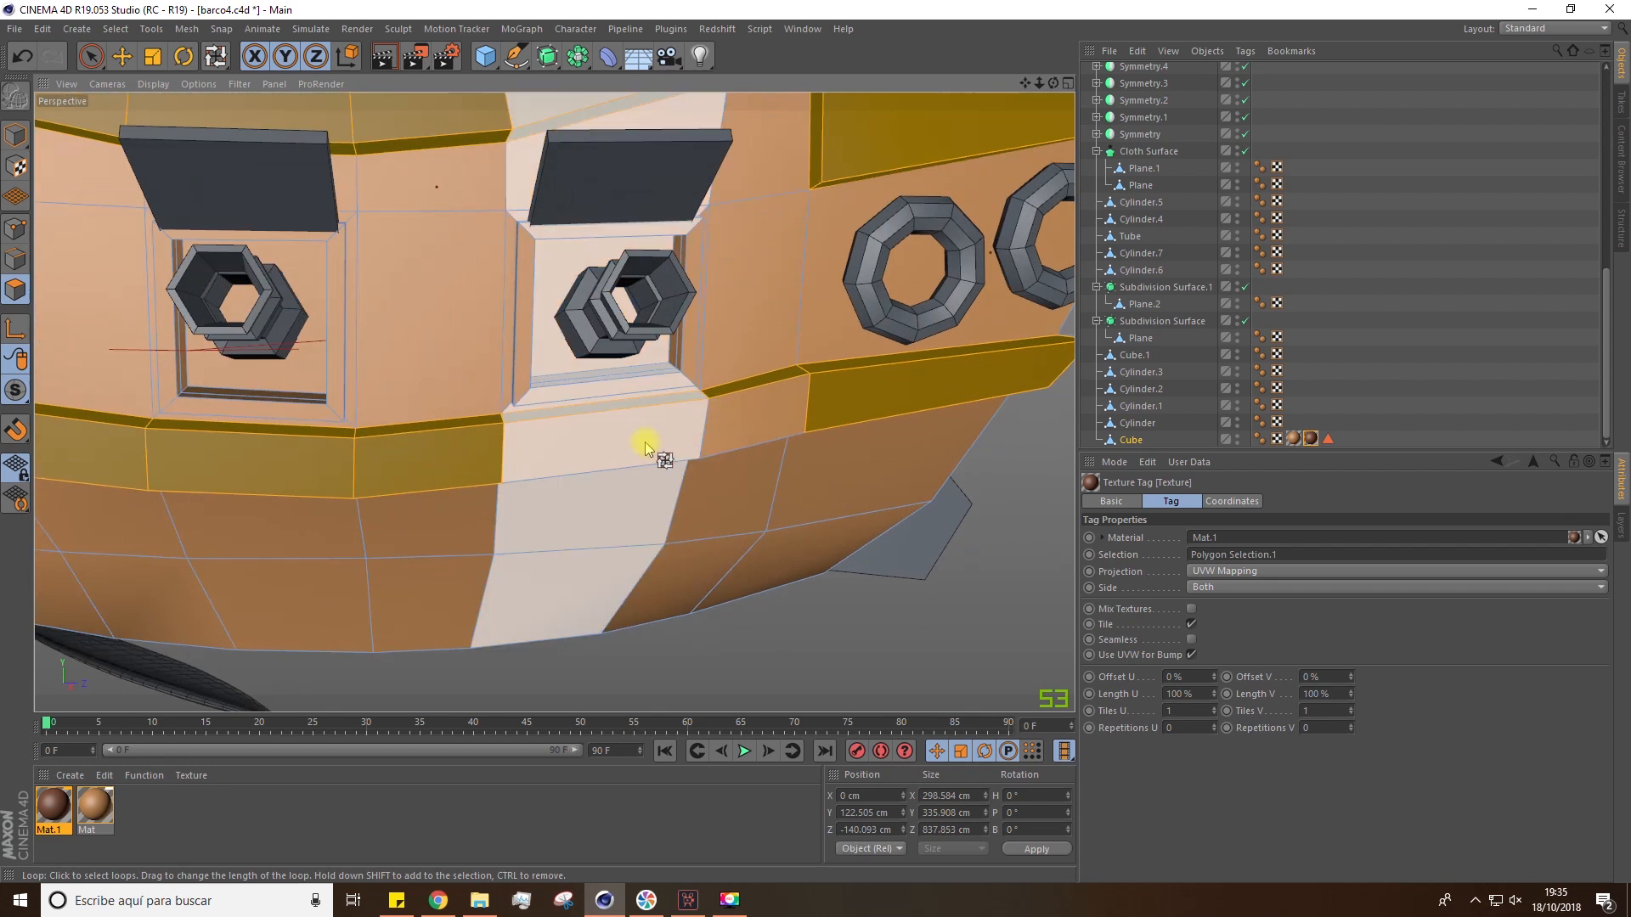
pyautogui.scroll(3, 696, 418)
pyautogui.click(829, 439)
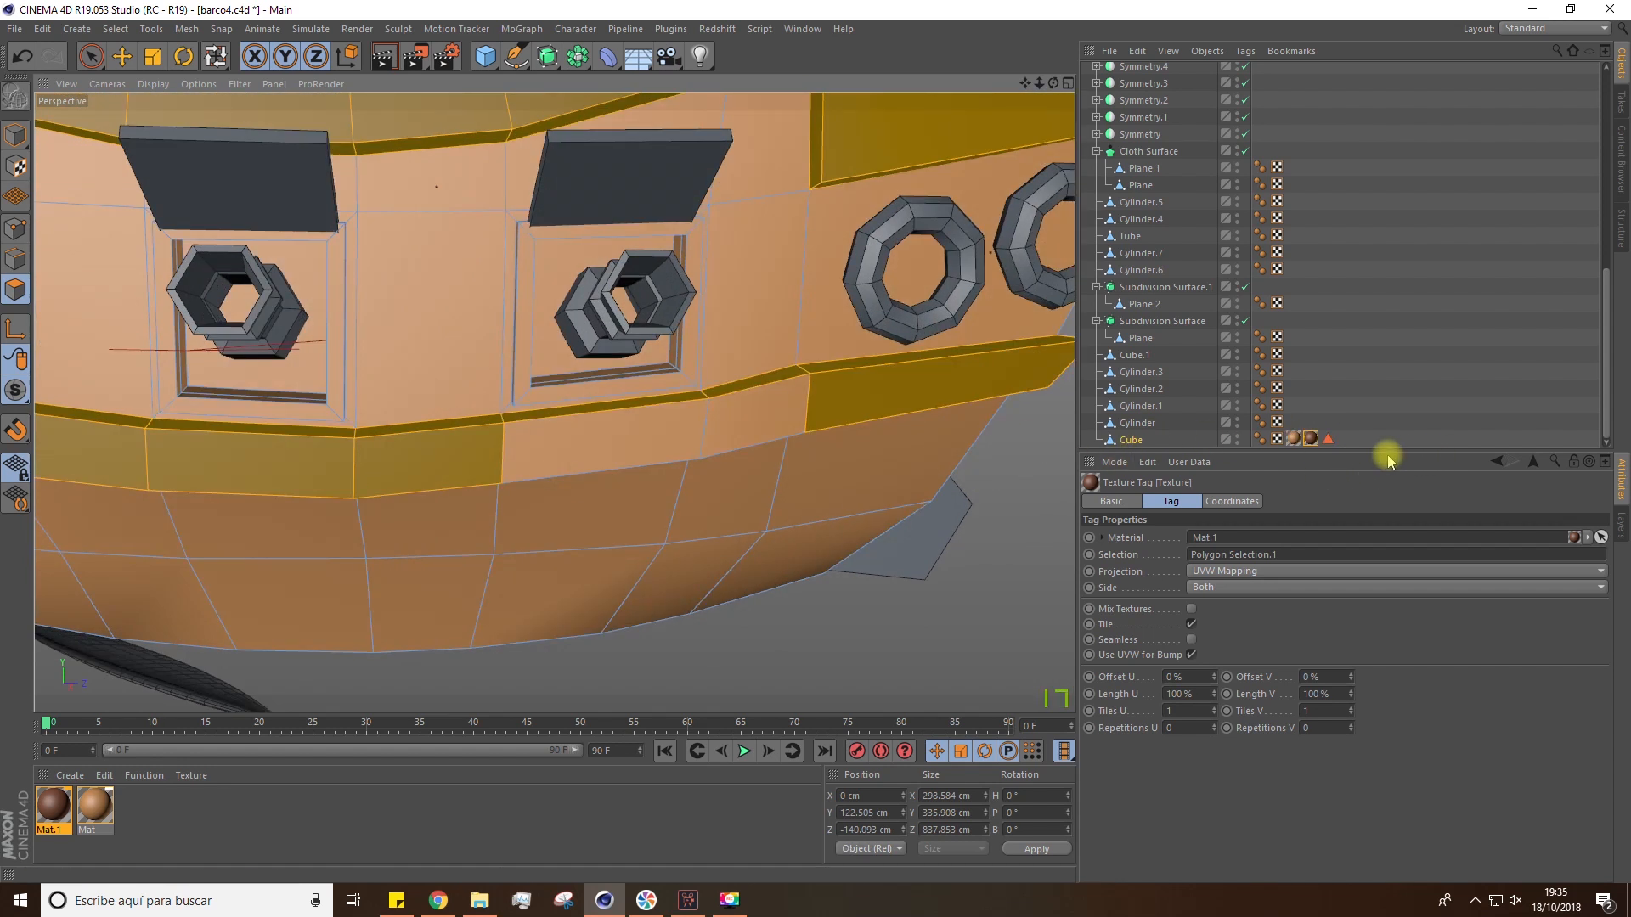
pyautogui.hotkey('ctrl', 'z')
pyautogui.hotkey('ctrl', 'z')
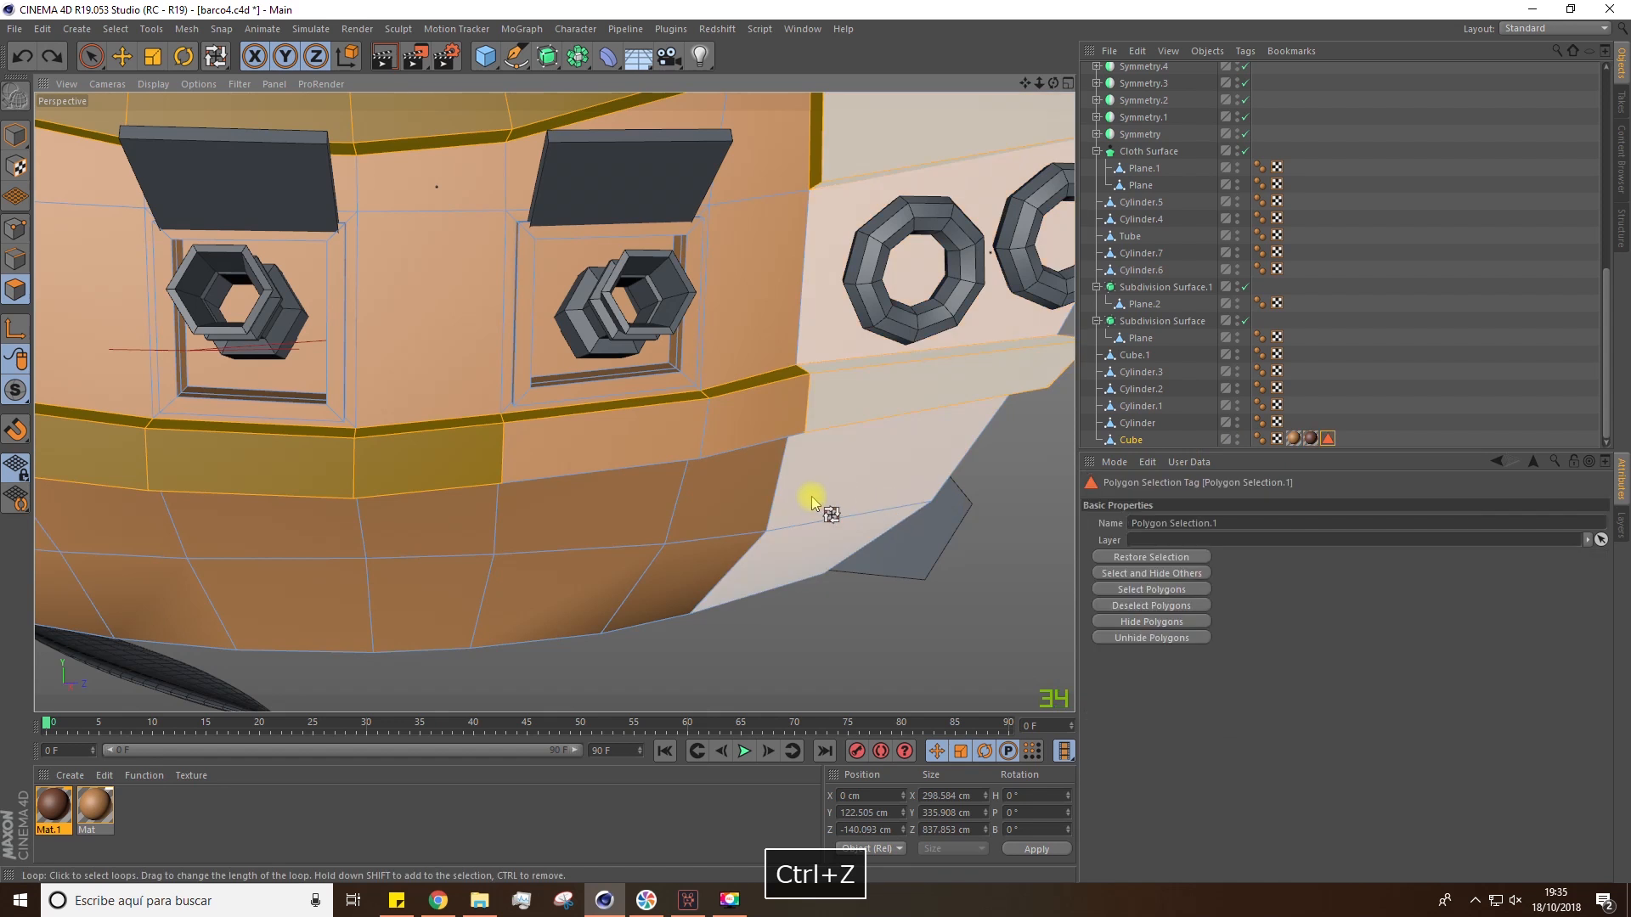
# Undo the Mat.1 assignment and reapply it with the missing polygons of the band below the cannons added to the trim selection
pyautogui.hotkey('ctrl', 'z')
pyautogui.hotkey('ctrl', 'z')
pyautogui.press('space')
pyautogui.moveTo(566, 441)
pyautogui.keyDown('shift'); pyautogui.mouseDown()
pyautogui.moveTo(728, 419)
pyautogui.moveTo(716, 292)
pyautogui.moveTo(690, 425)
pyautogui.moveTo(661, 423)
pyautogui.moveTo(658, 502)
pyautogui.mouseUp(); pyautogui.keyUp('shift')
pyautogui.keyDown('shift'); pyautogui.click(692, 429); pyautogui.keyUp('shift')
pyautogui.scroll(-5, 658, 503)
pyautogui.keyDown('alt'); pyautogui.moveTo(723, 435); pyautogui.dragTo(586, 458); pyautogui.keyUp('alt')
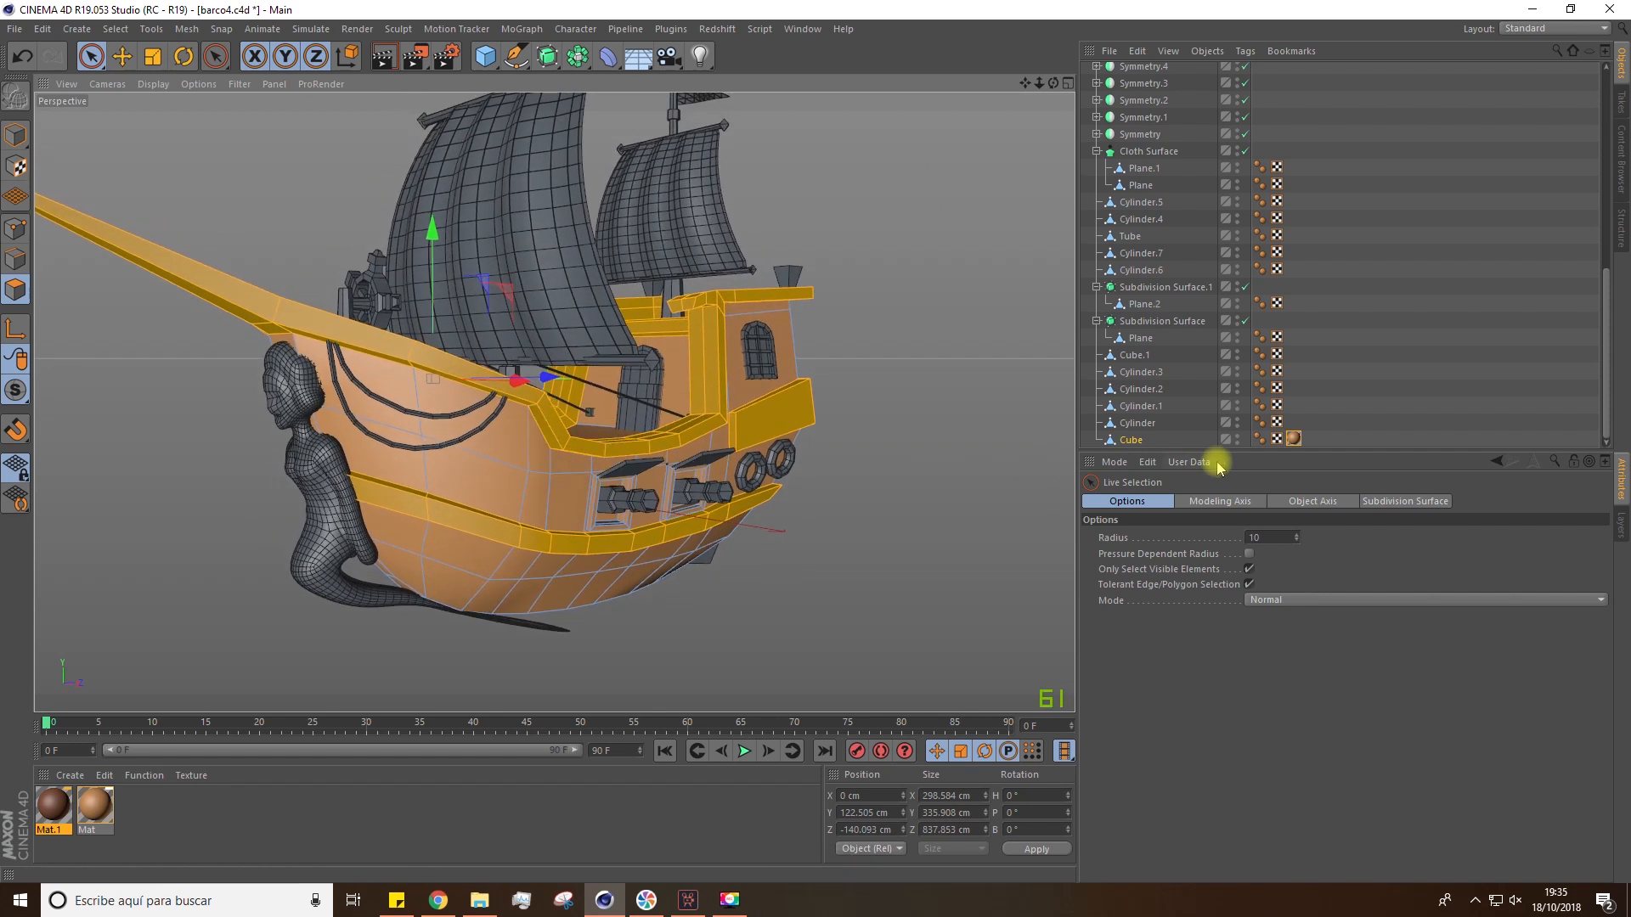
pyautogui.moveTo(440, 358); pyautogui.dragTo(491, 430)
pyautogui.keyDown('alt'); pyautogui.moveTo(1048, 342); pyautogui.dragTo(561, 465); pyautogui.keyUp('alt')
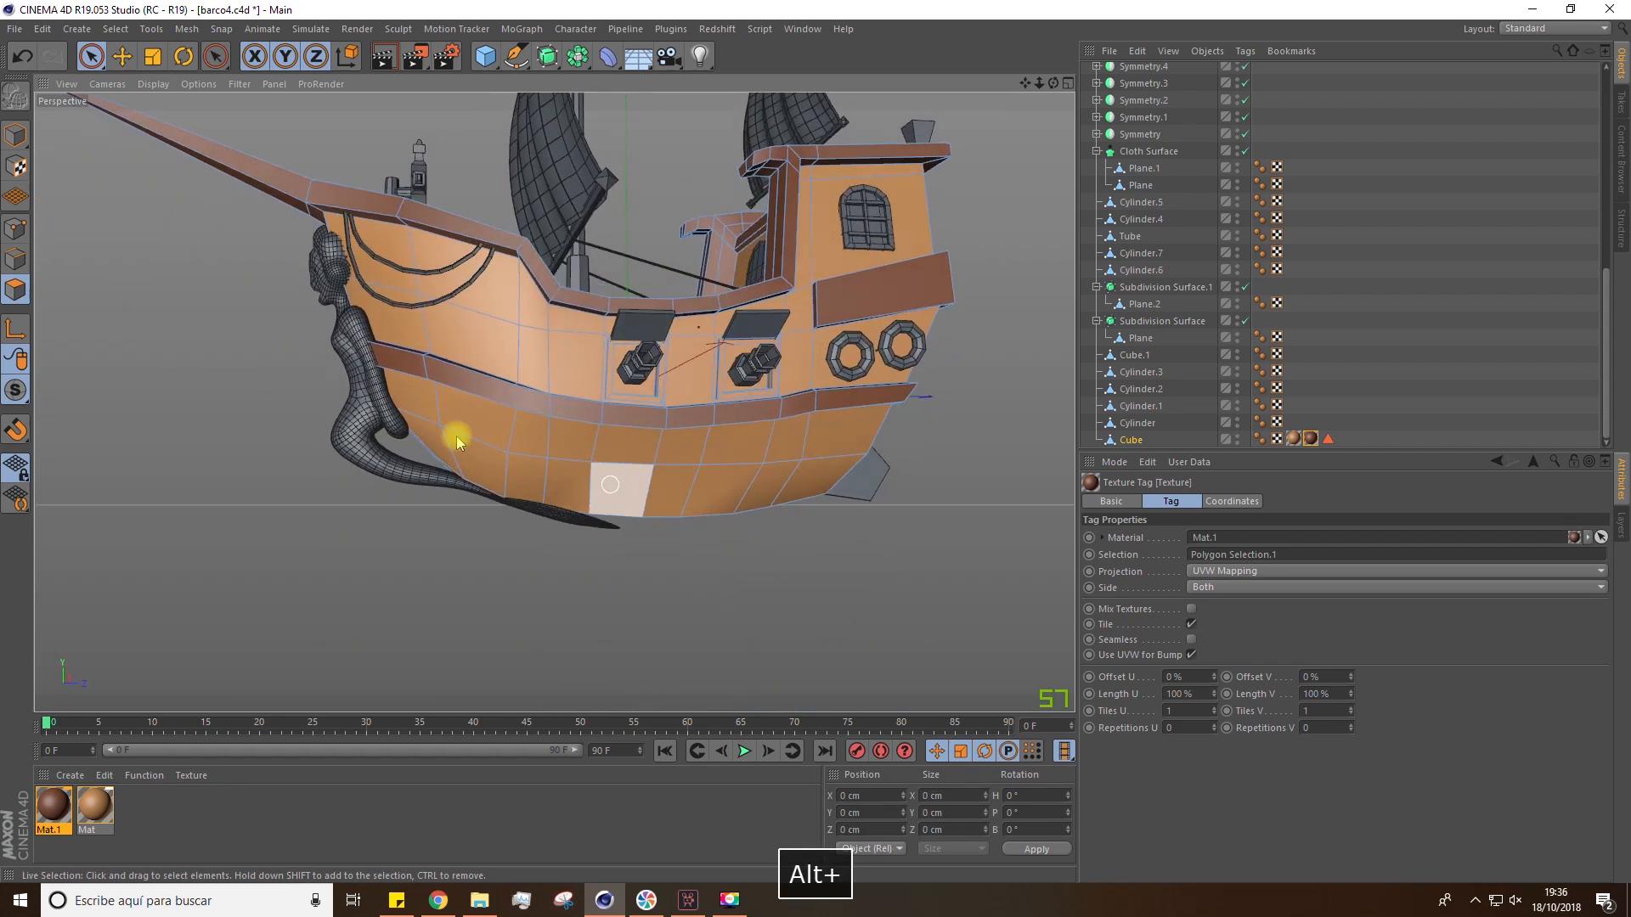
# Create the material Mat.2 and set its color to a dark red-brown with H 12°, S 78% and V 45%
pyautogui.doubleClick(150, 824)
pyautogui.doubleClick(51, 803)
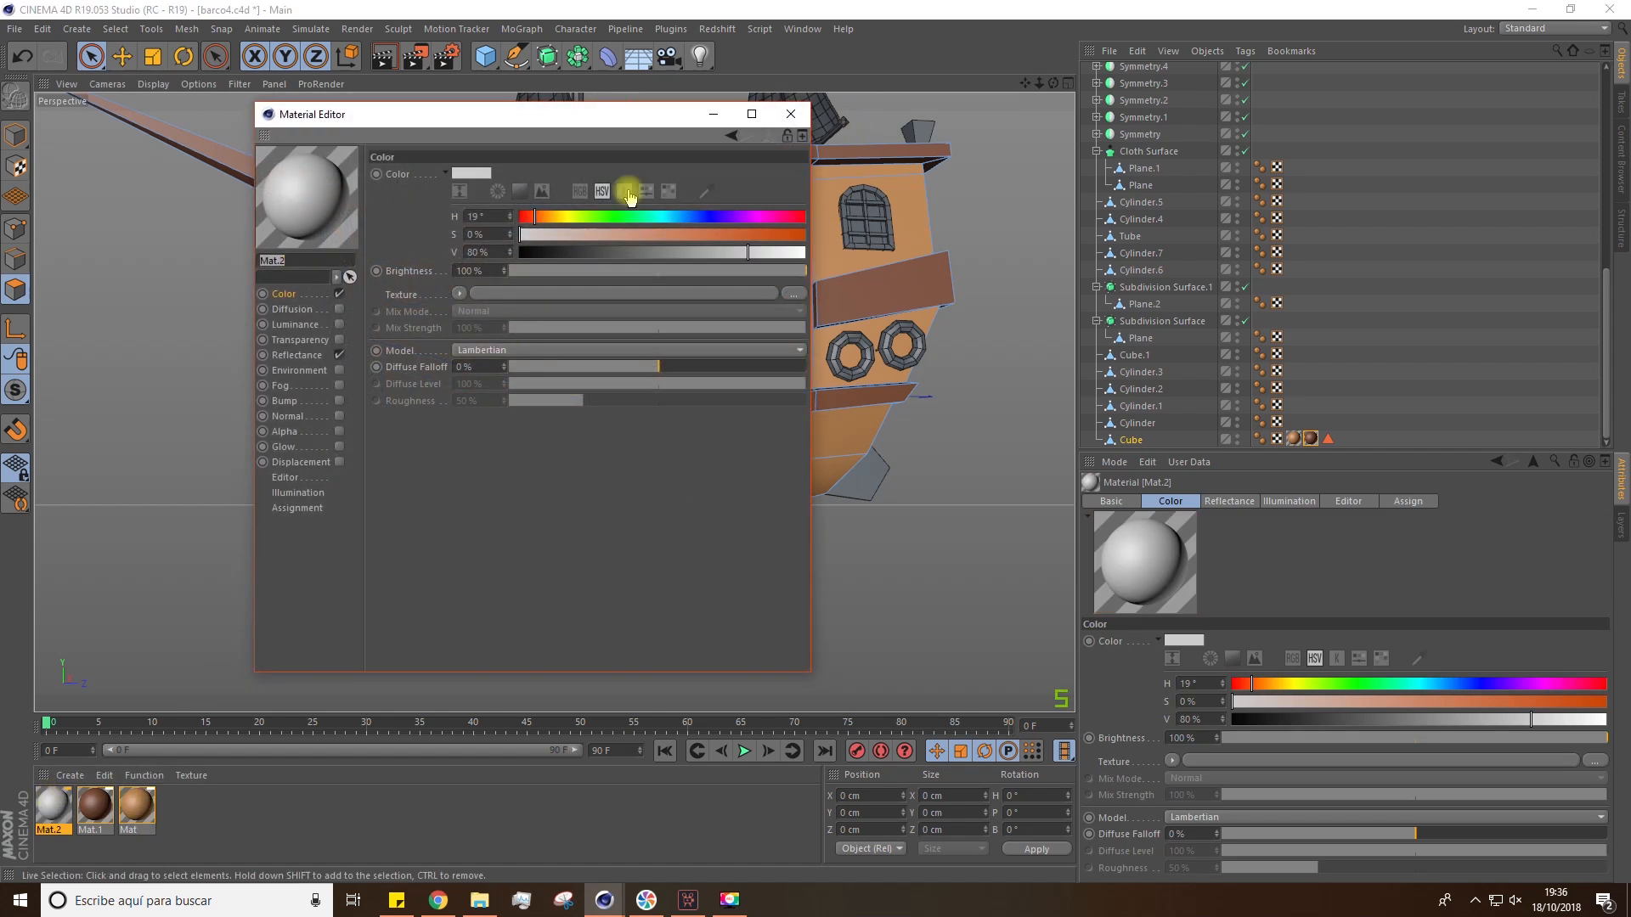
pyautogui.moveTo(534, 218); pyautogui.dragTo(648, 254)
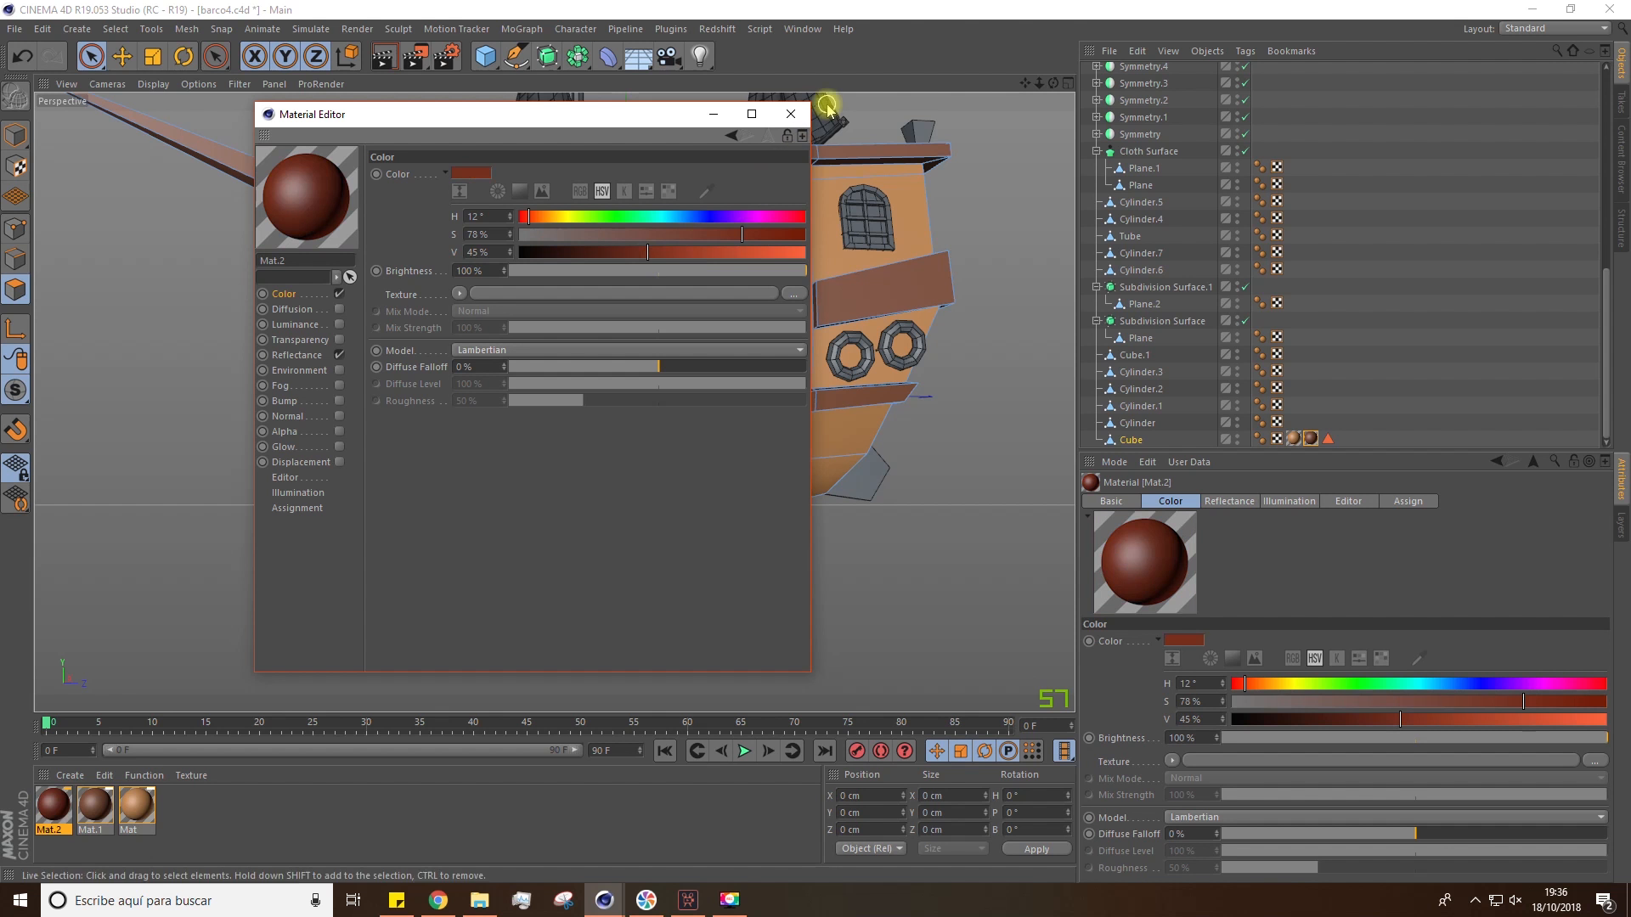
pyautogui.click(791, 113)
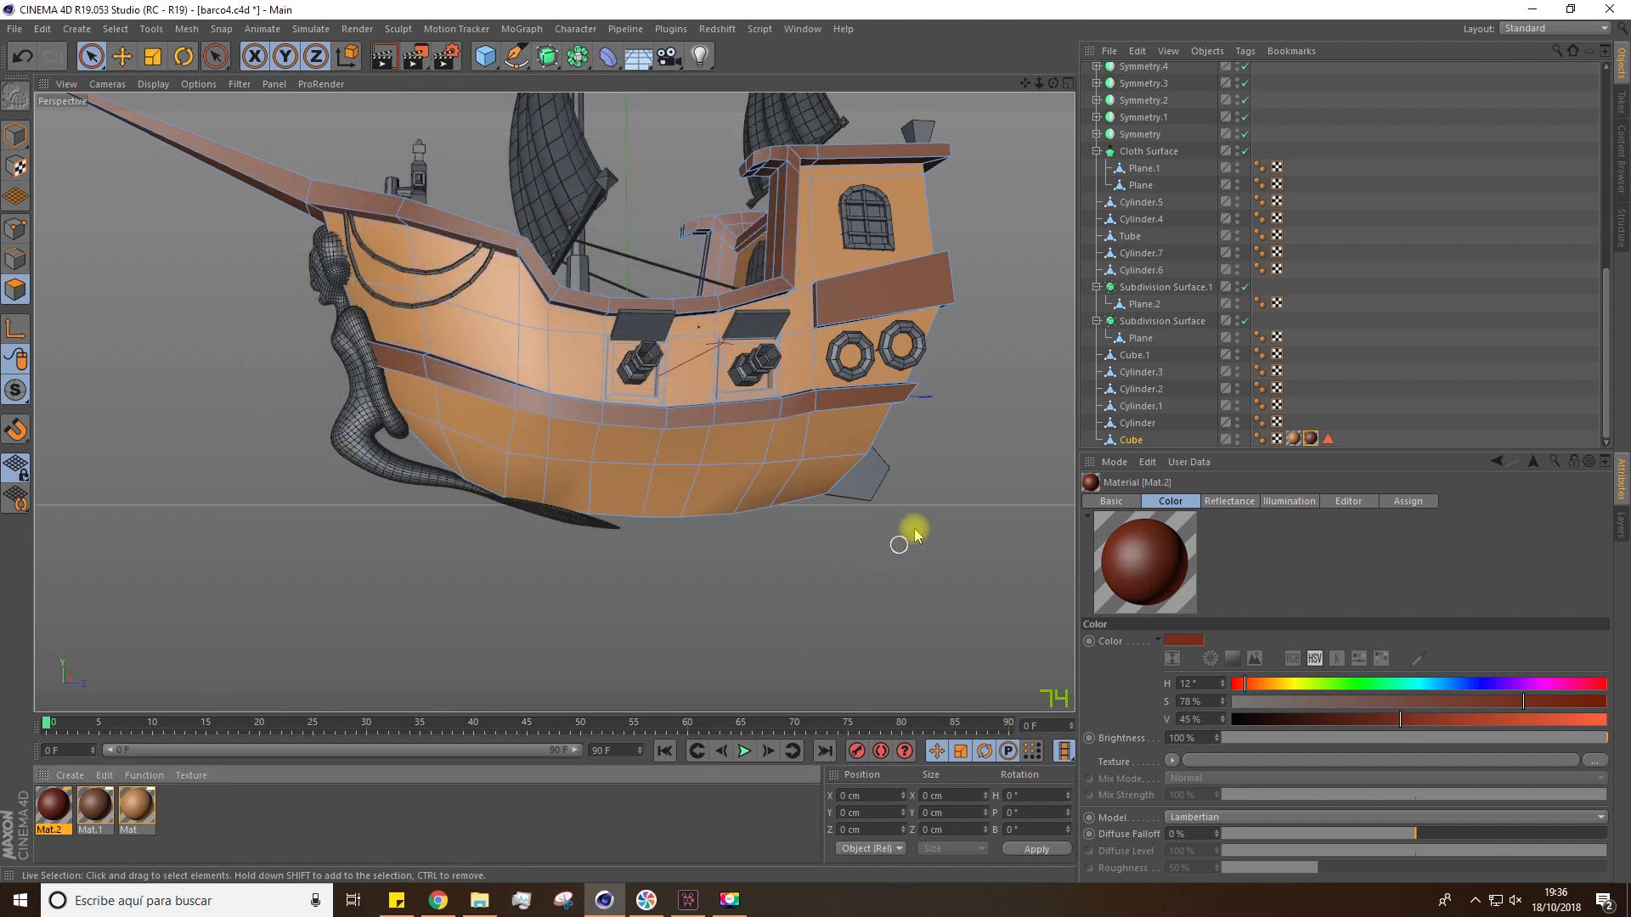
# Select all hull polygons below the trim band, from bow to stern and across the underside
pyautogui.moveTo(925, 467)
pyautogui.keyDown('shift'); pyautogui.mouseDown()
pyautogui.moveTo(528, 484)
pyautogui.moveTo(432, 455)
pyautogui.mouseUp(); pyautogui.keyUp('shift')
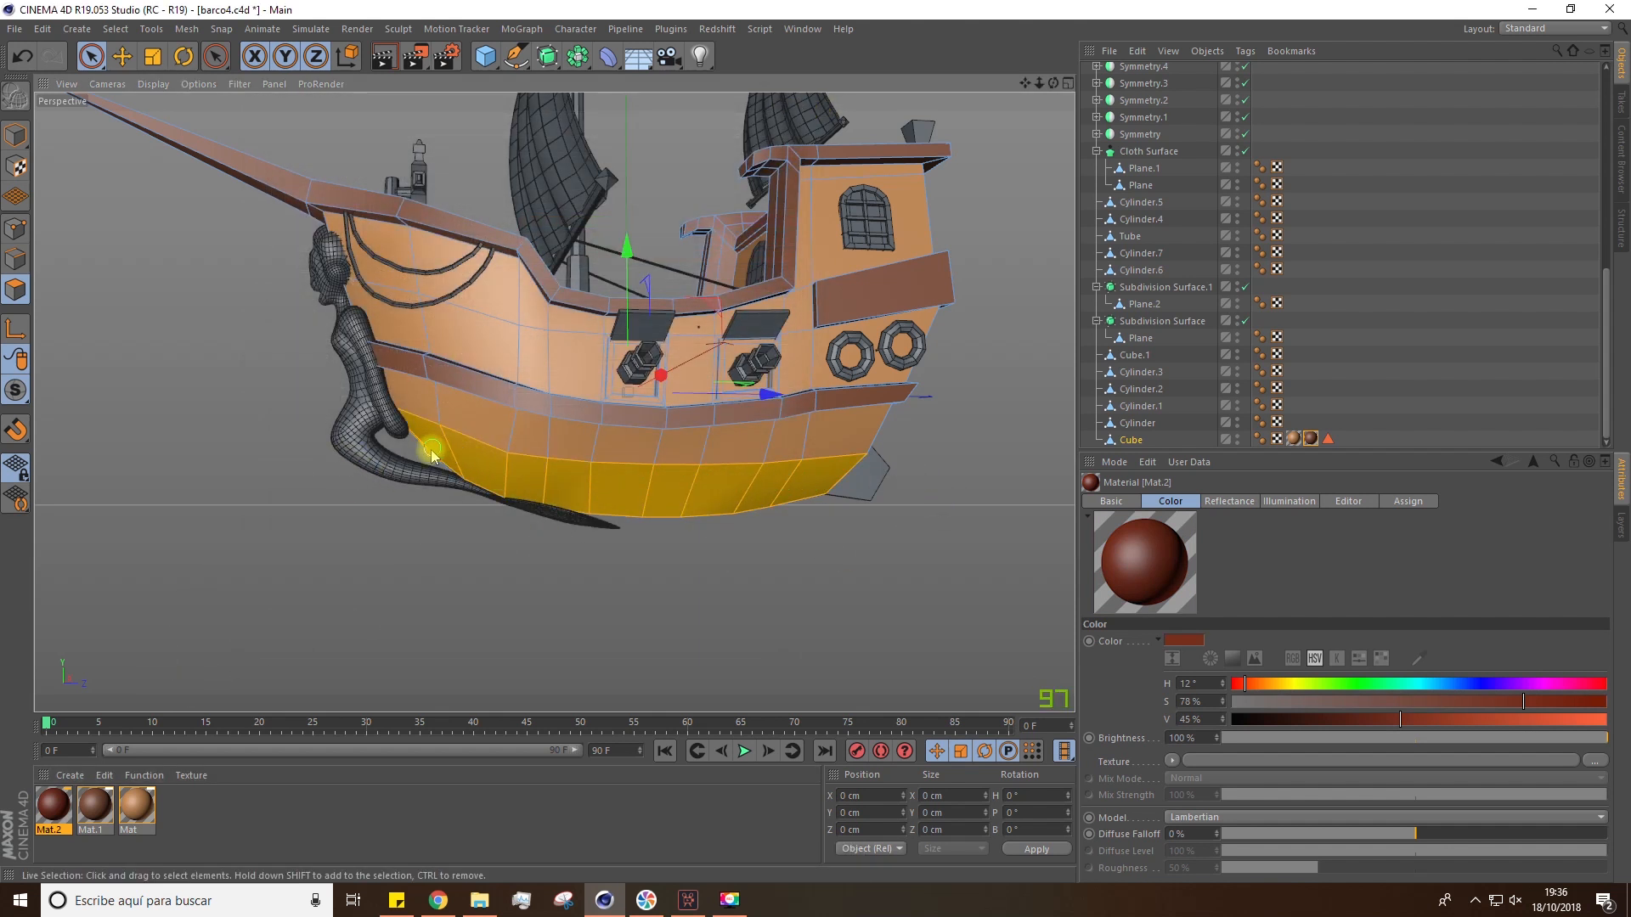
pyautogui.moveTo(859, 532)
pyautogui.keyDown('alt'); pyautogui.mouseDown()
pyautogui.moveTo(648, 458)
pyautogui.moveTo(458, 513)
pyautogui.moveTo(401, 509)
pyautogui.mouseUp(); pyautogui.keyUp('alt')
pyautogui.moveTo(615, 463)
pyautogui.keyDown('shift'); pyautogui.mouseDown()
pyautogui.moveTo(451, 510)
pyautogui.moveTo(225, 488)
pyautogui.moveTo(245, 536)
pyautogui.moveTo(308, 443)
pyautogui.moveTo(595, 455)
pyautogui.moveTo(735, 412)
pyautogui.mouseUp(); pyautogui.keyUp('shift')
pyautogui.keyDown('alt'); pyautogui.moveTo(429, 567); pyautogui.dragTo(547, 448); pyautogui.keyUp('alt')
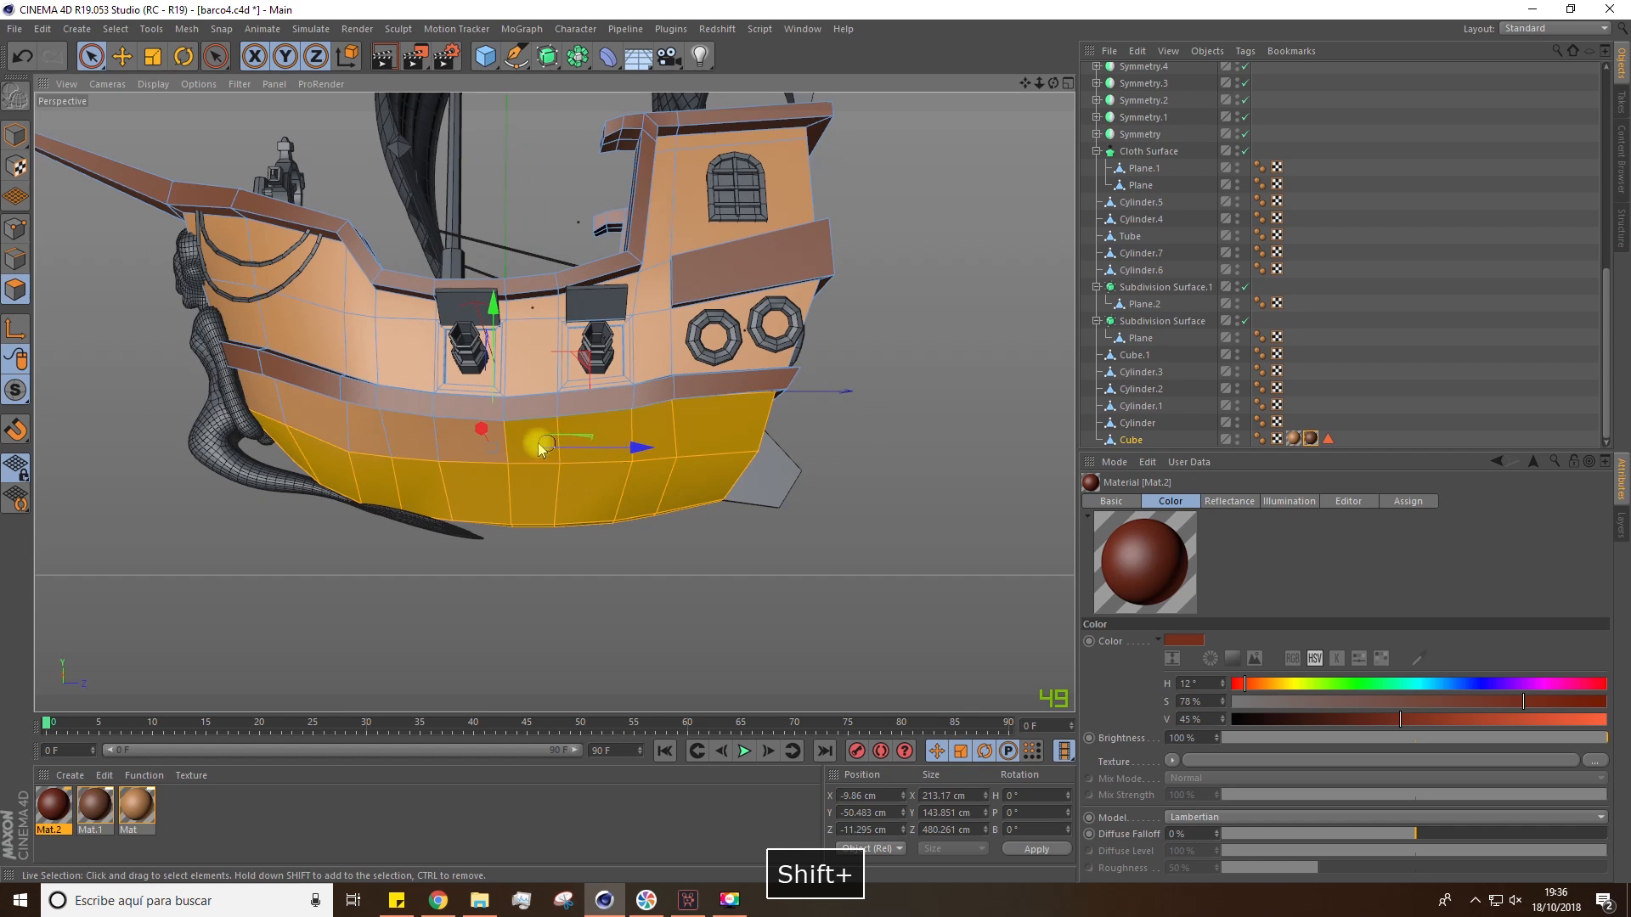
pyautogui.moveTo(405, 446)
pyautogui.keyDown('shift'); pyautogui.mouseDown()
pyautogui.moveTo(297, 431)
pyautogui.moveTo(688, 386)
pyautogui.moveTo(737, 397)
pyautogui.moveTo(502, 393)
pyautogui.moveTo(224, 452)
pyautogui.mouseUp(); pyautogui.keyUp('shift')
pyautogui.scroll(-3, 306, 552)
pyautogui.keyDown('alt'); pyautogui.moveTo(306, 557); pyautogui.dragTo(389, 471); pyautogui.keyUp('alt')
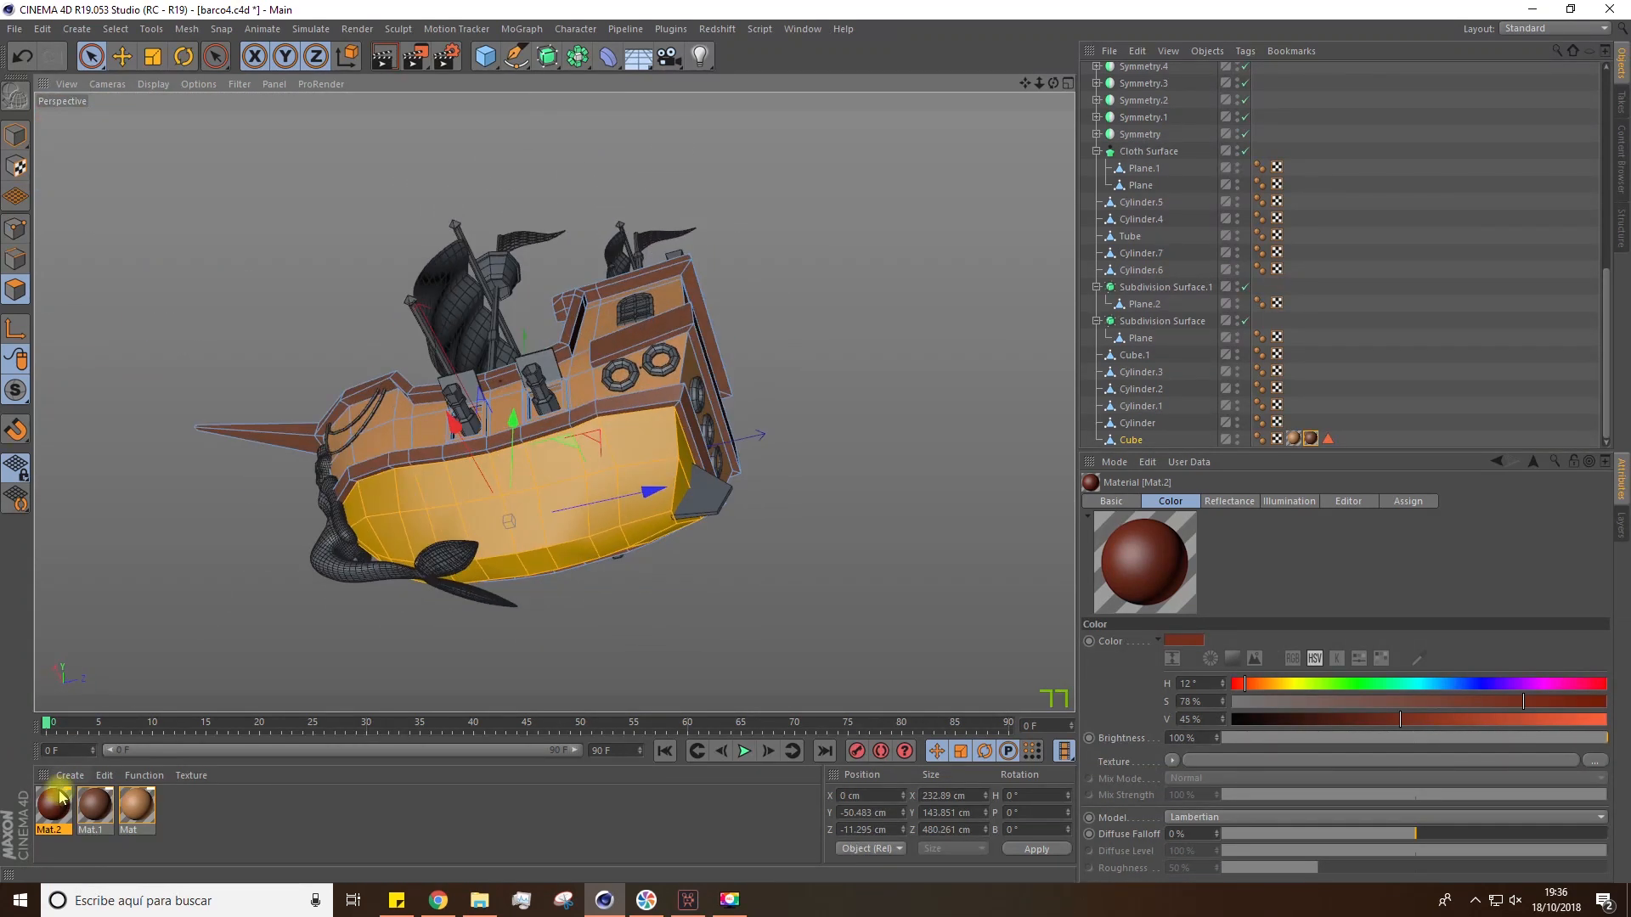
# Apply the dark red-brown material Mat.2 to the selected lower hull polygons and clear the selection
pyautogui.moveTo(590, 483); pyautogui.dragTo(588, 485)
pyautogui.keyDown('alt'); pyautogui.moveTo(588, 486); pyautogui.dragTo(522, 533); pyautogui.keyUp('alt')
pyautogui.click(900, 499)
pyautogui.keyDown('alt'); pyautogui.moveTo(812, 563); pyautogui.dragTo(606, 582); pyautogui.keyUp('alt')
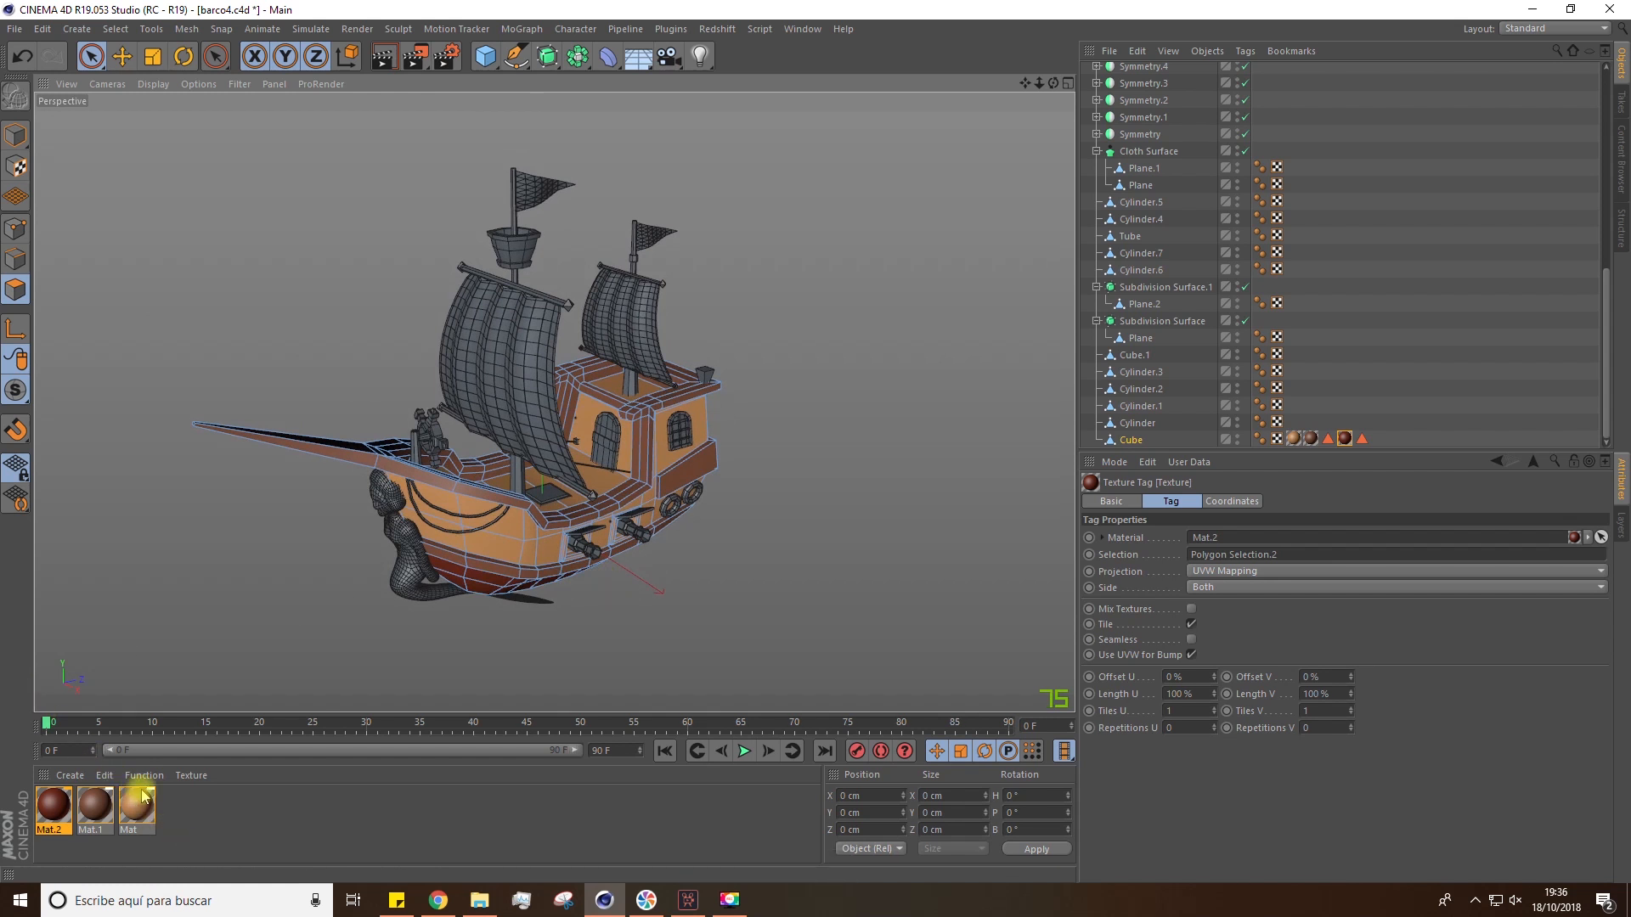
# Collapse the SHIP group and make the SCENE group visible in the viewport
pyautogui.scroll(6, 1095, 200)
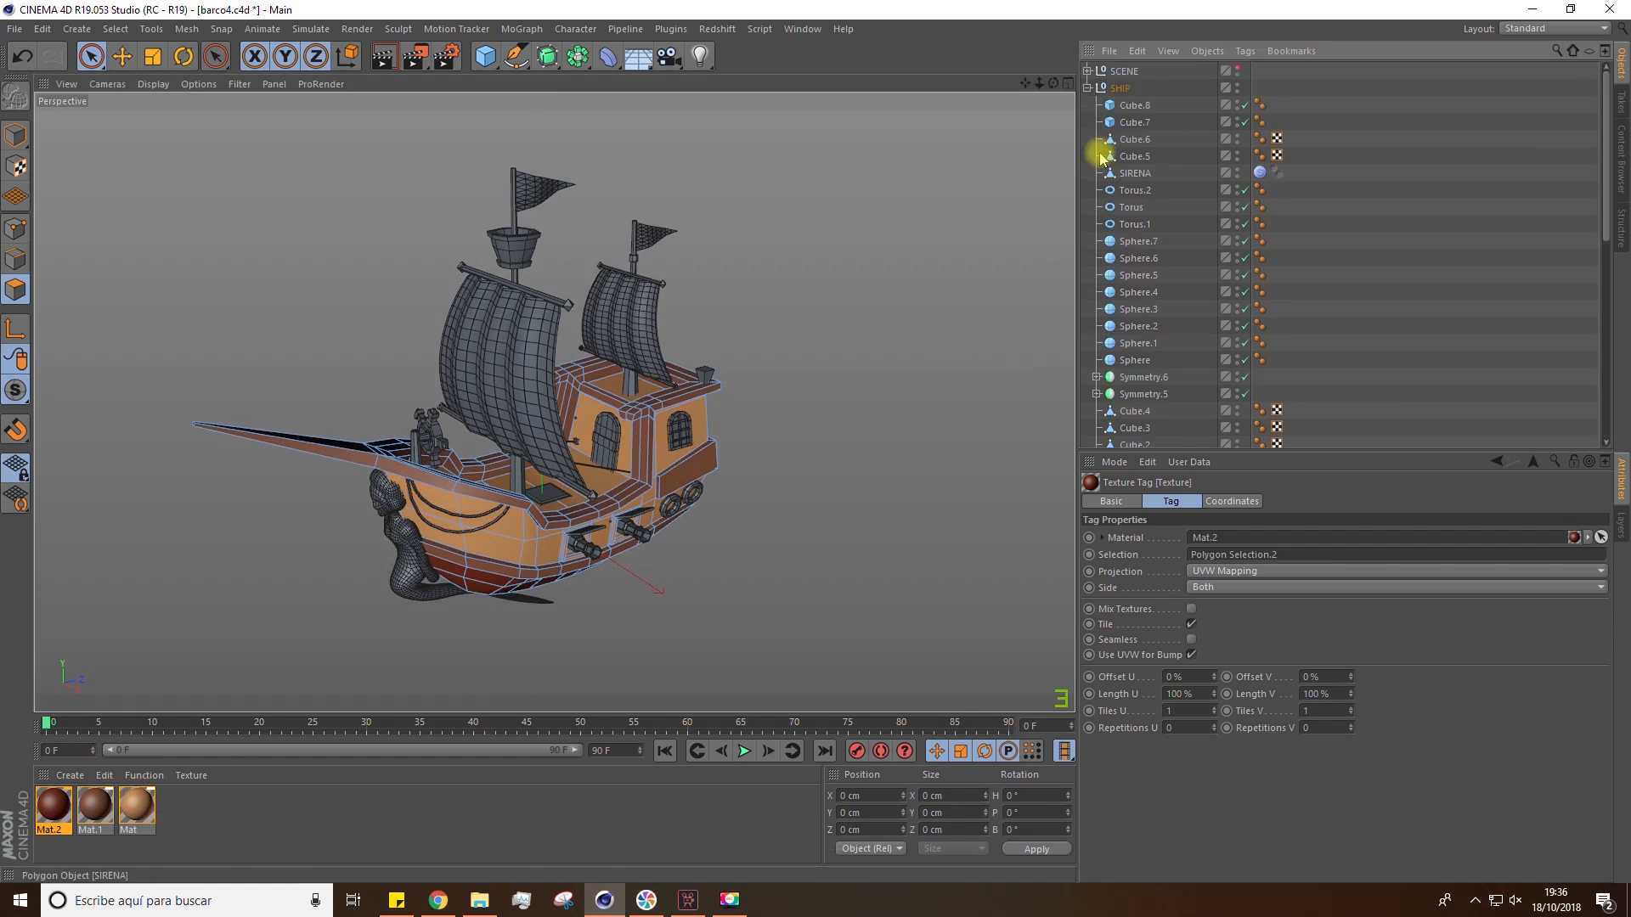
pyautogui.click(1087, 88)
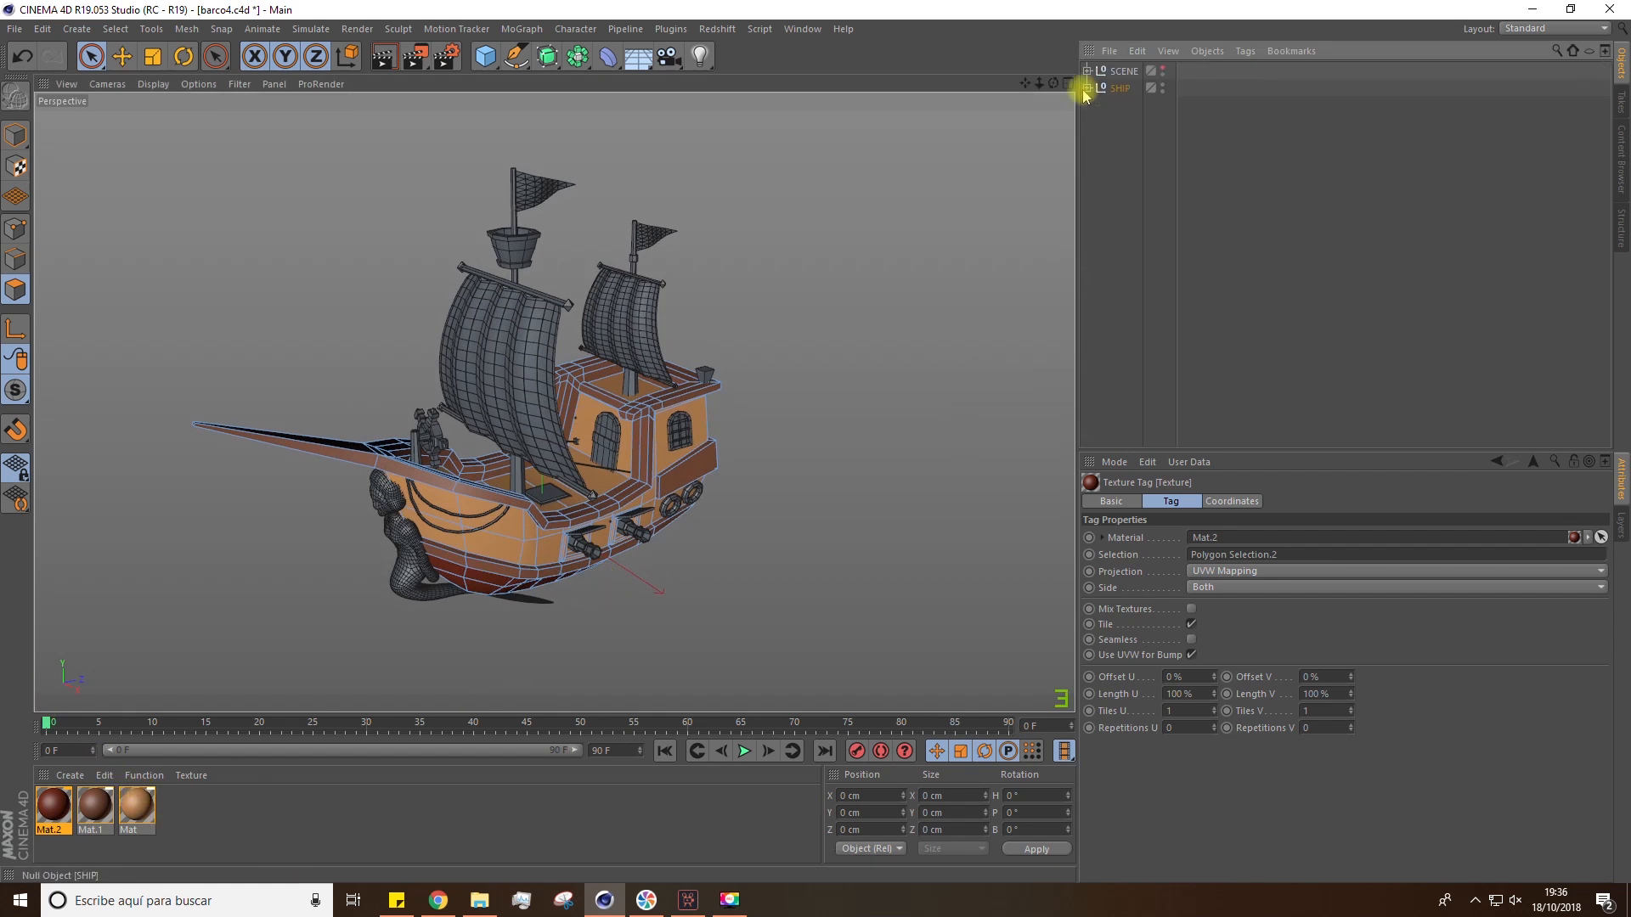
pyautogui.click(1162, 73)
pyautogui.keyDown('alt'); pyautogui.moveTo(491, 378); pyautogui.dragTo(650, 476); pyautogui.keyUp('alt')
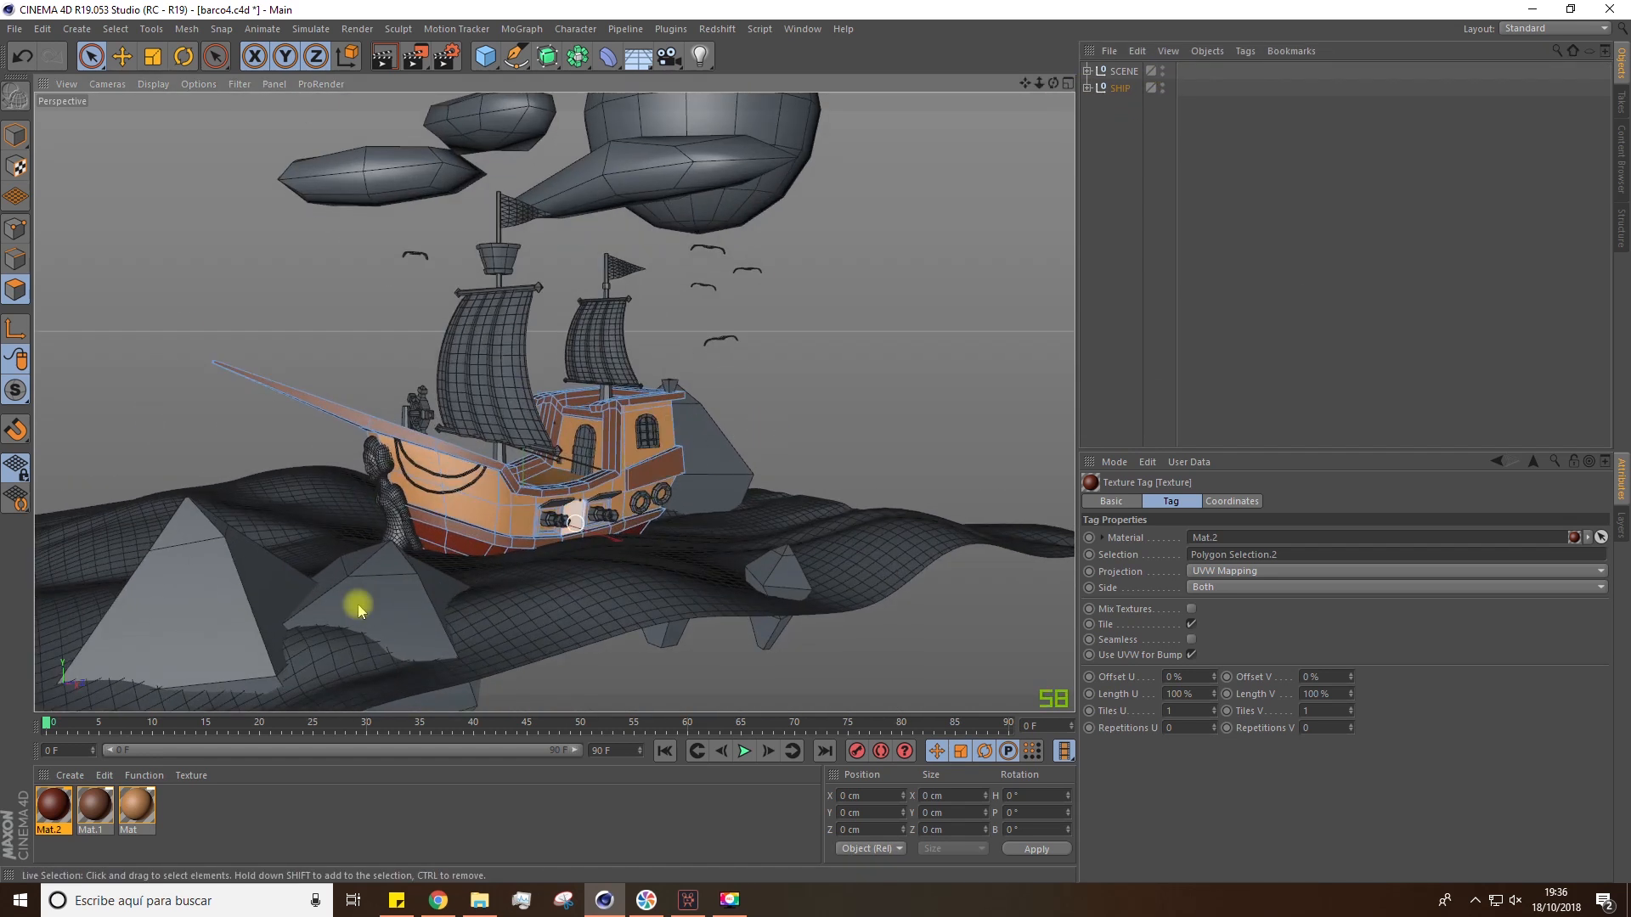
# Create two new materials and apply the near-white Mat.3 to the rocks around the ship
pyautogui.doubleClick(164, 809)
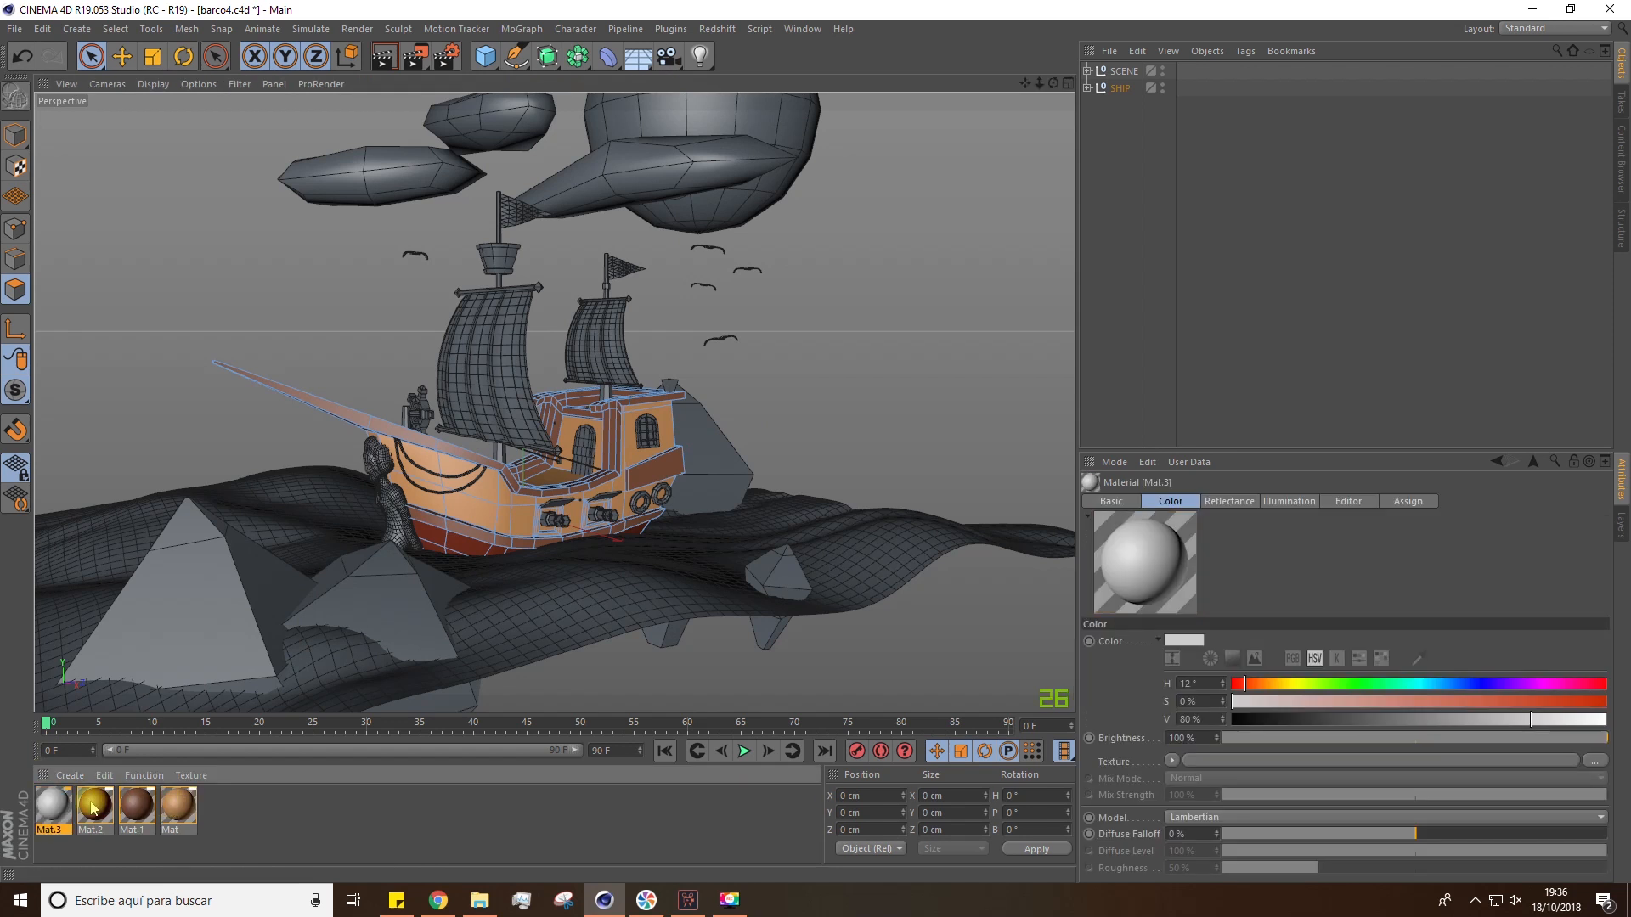
pyautogui.doubleClick(50, 806)
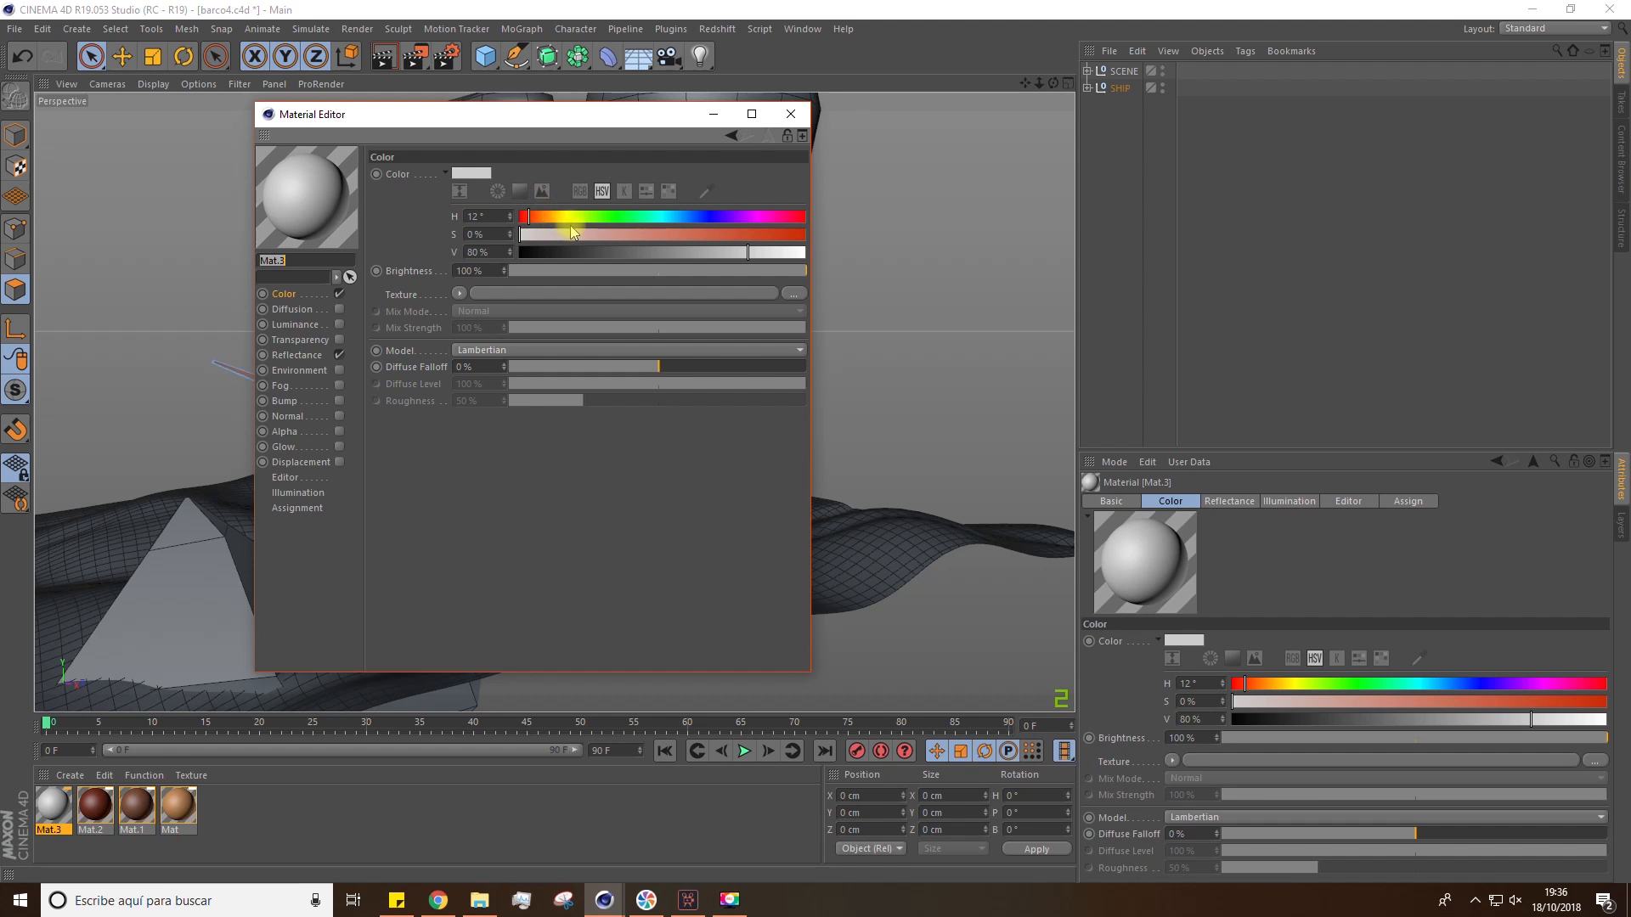
pyautogui.click(791, 113)
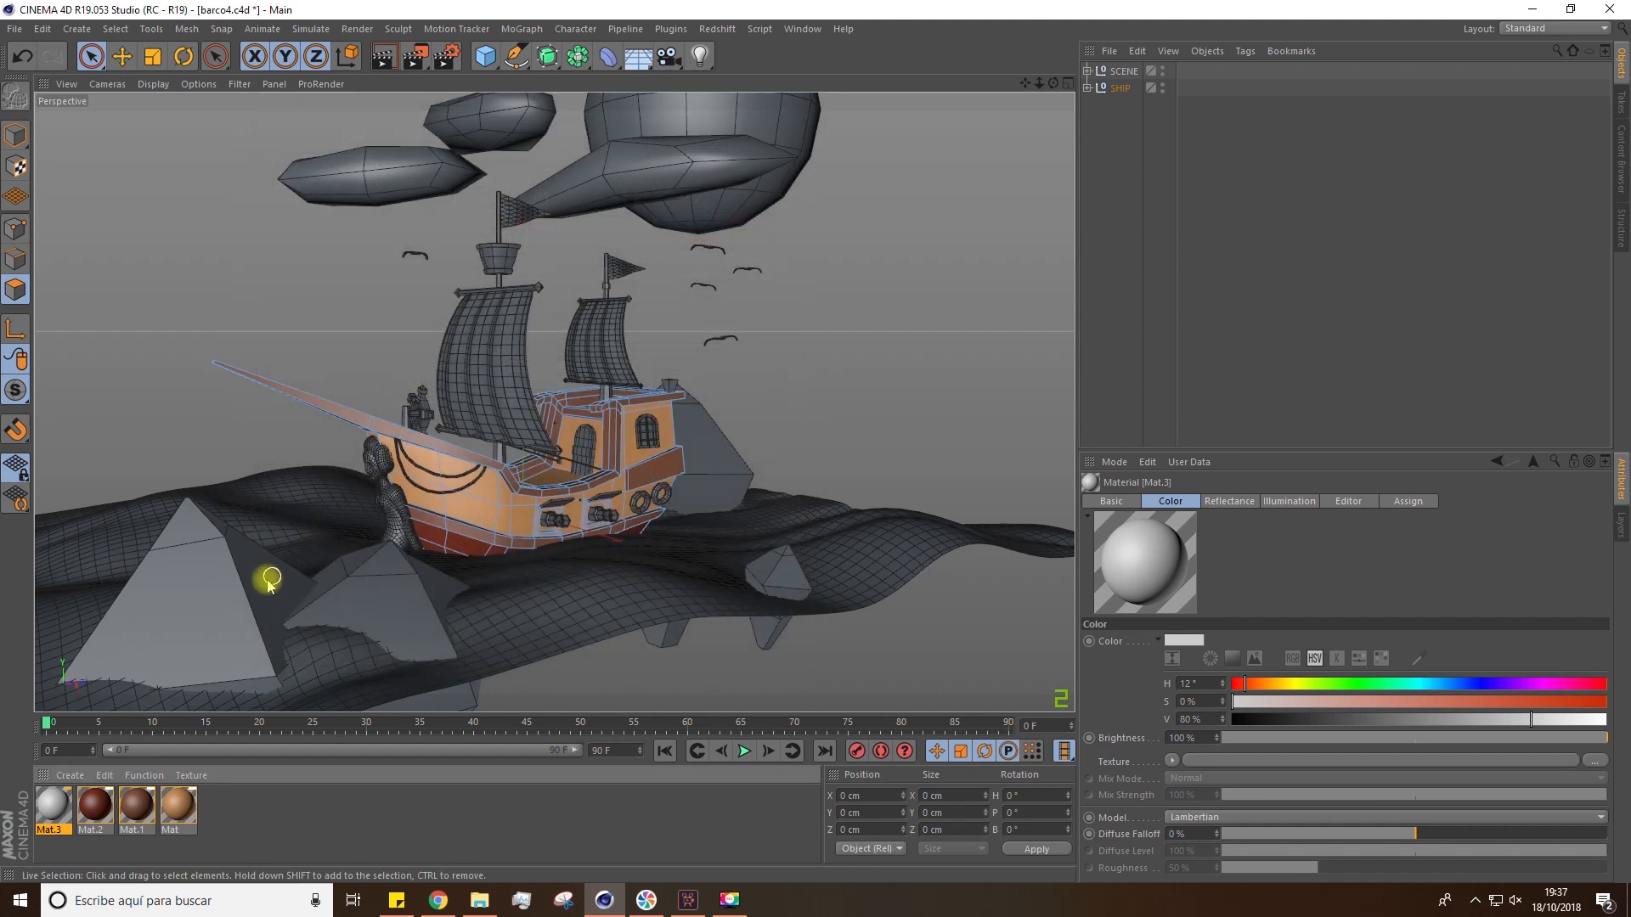
pyautogui.scroll(-3, 293, 527)
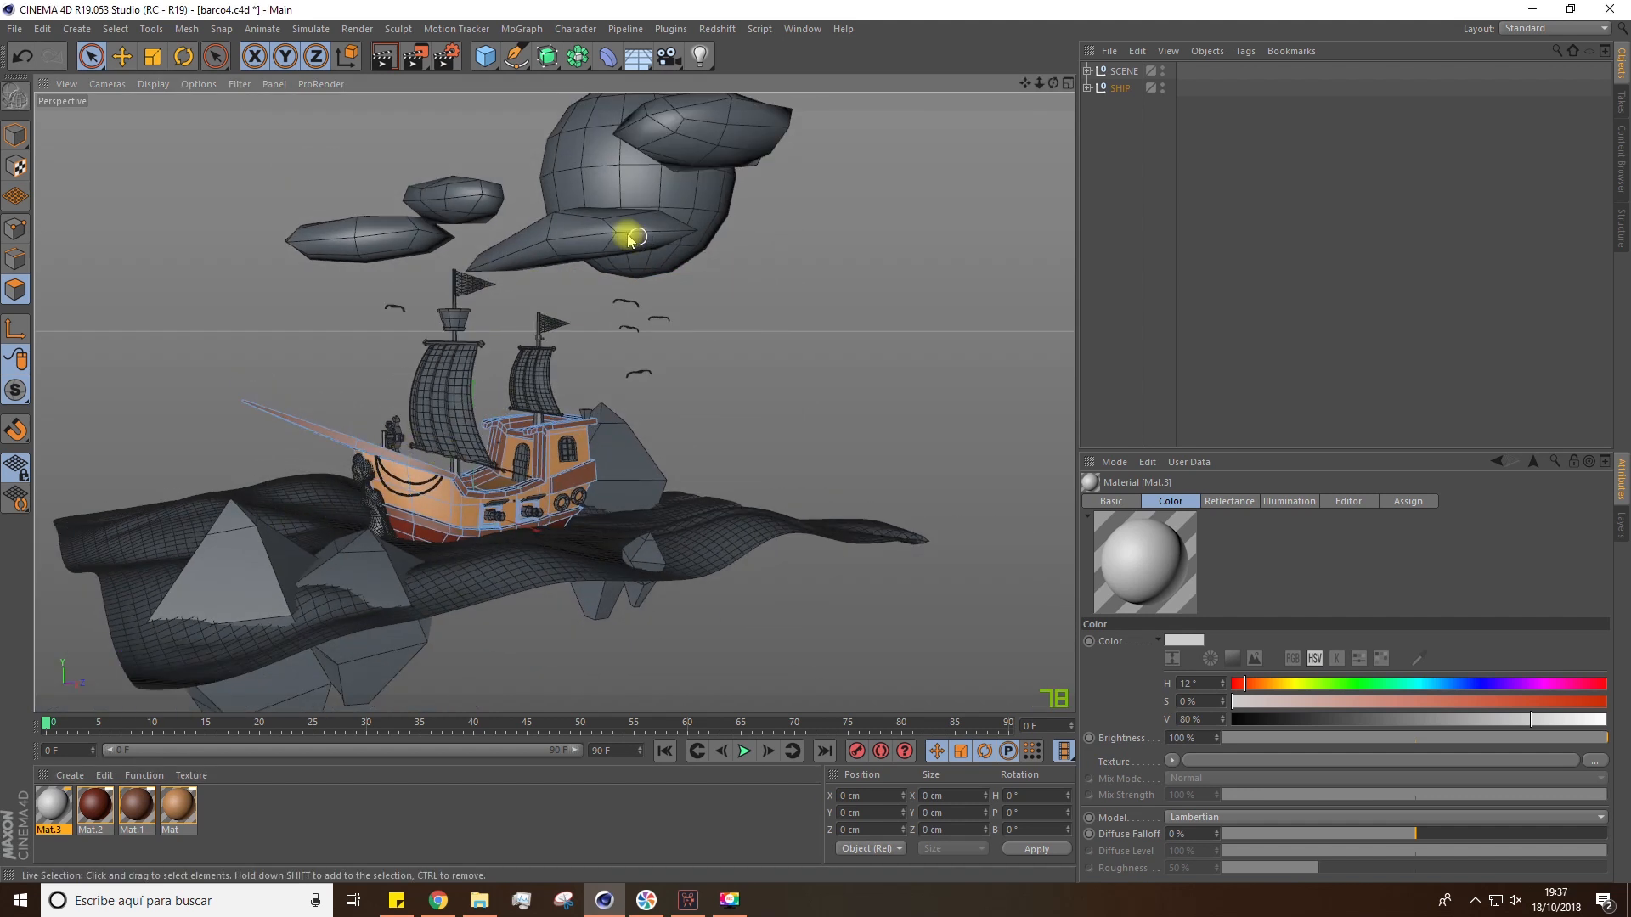
pyautogui.keyDown('alt'); pyautogui.moveTo(235, 553); pyautogui.dragTo(444, 425); pyautogui.keyUp('alt')
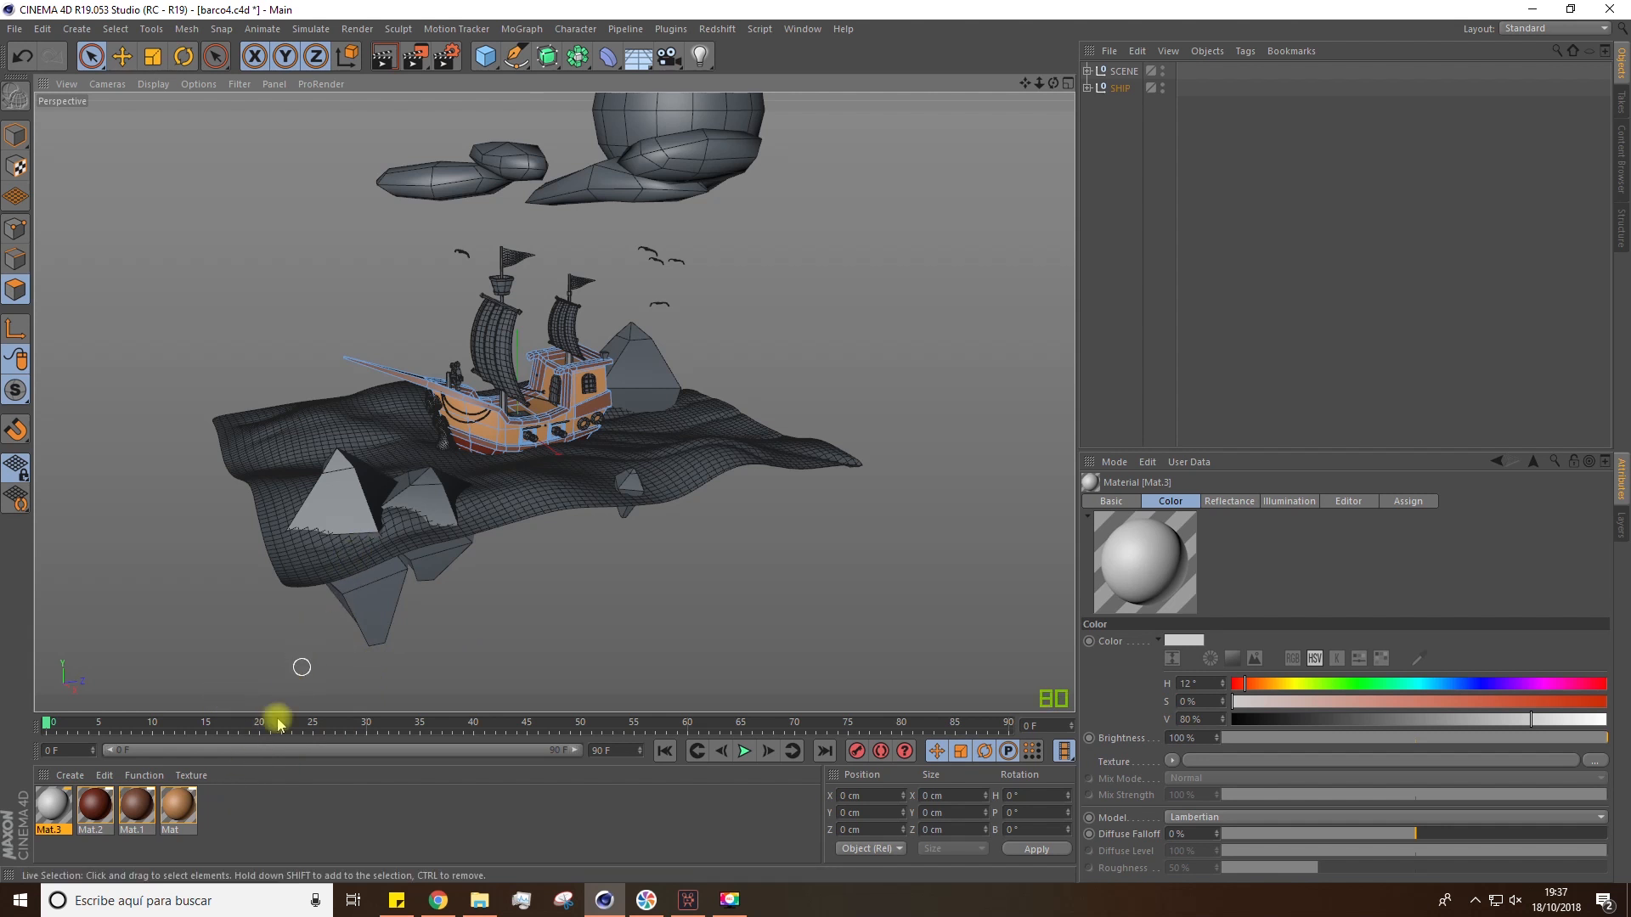
pyautogui.doubleClick(208, 831)
pyautogui.moveTo(95, 805); pyautogui.dragTo(427, 501)
pyautogui.moveTo(95, 805); pyautogui.dragTo(630, 484)
pyautogui.moveTo(95, 805); pyautogui.dragTo(637, 364)
# Set Mat.4 to a medium grey and apply it to the clouds
pyautogui.doubleClick(50, 811)
pyautogui.click(677, 253)
pyautogui.moveTo(52, 805); pyautogui.dragTo(612, 187)
pyautogui.moveTo(370, 429); pyautogui.dragTo(692, 157)
pyautogui.moveTo(53, 805); pyautogui.dragTo(443, 182)
# Create the pale yellow material Mat.5 and apply it to the large sphere behind the clouds
pyautogui.doubleClick(293, 819)
pyautogui.doubleClick(53, 805)
pyautogui.click(564, 216)
pyautogui.click(807, 112)
pyautogui.moveTo(53, 805); pyautogui.dragTo(648, 116)
# Apply the light brown material Mat to further uncolored wooden parts of the ship
pyautogui.scroll(8, 552, 391)
pyautogui.moveTo(261, 805); pyautogui.dragTo(399, 141)
pyautogui.keyDown('alt'); pyautogui.moveTo(594, 255); pyautogui.dragTo(505, 357, button='middle'); pyautogui.keyUp('alt')
pyautogui.moveTo(262, 805)
pyautogui.mouseDown()
pyautogui.moveTo(564, 259)
pyautogui.moveTo(551, 233)
pyautogui.moveTo(505, 547)
pyautogui.moveTo(399, 622)
pyautogui.moveTo(639, 487)
pyautogui.mouseUp()
pyautogui.keyDown('alt'); pyautogui.moveTo(595, 425); pyautogui.dragTo(501, 459); pyautogui.keyUp('alt')
# Create the dark grey material Mat.6 and apply it to the ship's cannons
pyautogui.doubleClick(356, 815)
pyautogui.doubleClick(53, 805)
pyautogui.click(589, 253)
pyautogui.click(793, 115)
pyautogui.moveTo(53, 805)
pyautogui.mouseDown()
pyautogui.moveTo(593, 549)
pyautogui.moveTo(448, 597)
pyautogui.mouseUp()
# Create the tan material Mat.7 and apply it to the mermaid figurehead
pyautogui.scroll(3, 246, 441)
pyautogui.doubleClick(400, 816)
pyautogui.doubleClick(52, 805)
pyautogui.click(624, 236)
pyautogui.click(793, 114)
pyautogui.moveTo(53, 806); pyautogui.dragTo(289, 510)
# Add the lower ring to the main mast's polygon selection and apply Mat.10 to it
pyautogui.scroll(-4, 351, 554)
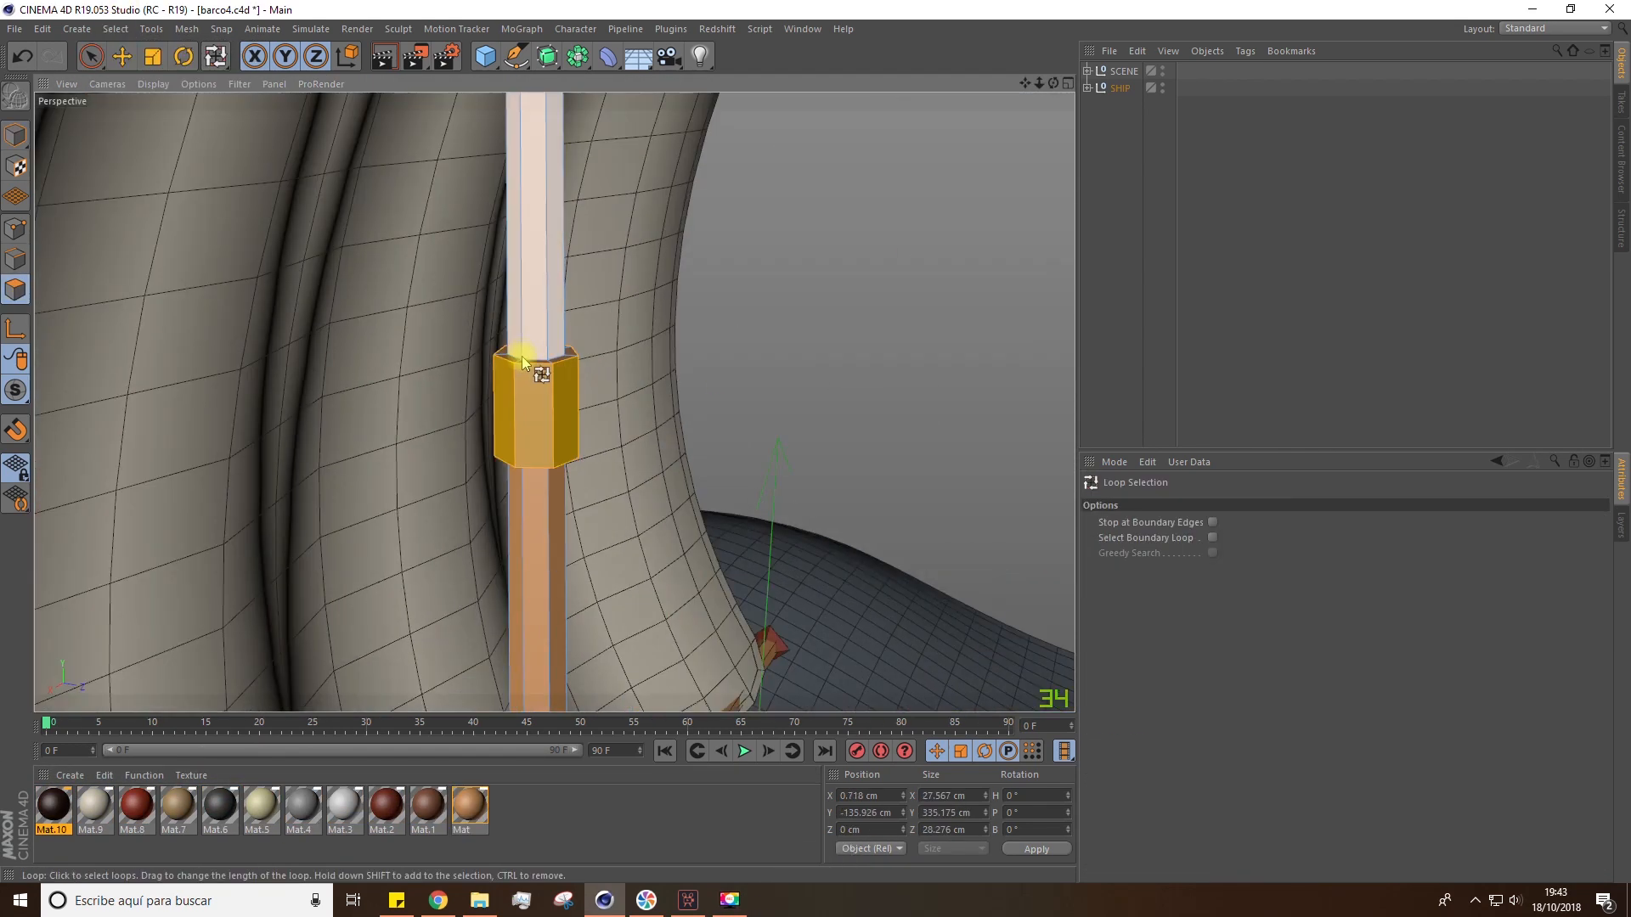
pyautogui.keyDown('alt'); pyautogui.moveTo(645, 543); pyautogui.dragTo(623, 592, button='right'); pyautogui.keyUp('alt')
pyautogui.keyDown('shift'); pyautogui.click(499, 546); pyautogui.keyUp('shift')
pyautogui.moveTo(54, 805); pyautogui.dragTo(498, 546)
pyautogui.keyDown('alt'); pyautogui.moveTo(680, 424); pyautogui.dragTo(764, 425, button='right'); pyautogui.keyUp('alt')
# Loop-select the ring polygons of the rear mast and apply the brown material Mat.1 to them
pyautogui.click(15, 136)
pyautogui.click(540, 382)
pyautogui.click(15, 290)
pyautogui.click(116, 29)
pyautogui.click(153, 145)
pyautogui.keyDown('shift'); pyautogui.click(540, 197); pyautogui.keyUp('shift')
pyautogui.keyDown('alt'); pyautogui.moveTo(539, 197); pyautogui.dragTo(492, 193); pyautogui.keyUp('alt')
pyautogui.keyDown('shift'); pyautogui.click(493, 193); pyautogui.keyUp('shift')
pyautogui.keyDown('alt'); pyautogui.moveTo(495, 196); pyautogui.dragTo(536, 372, button='right'); pyautogui.keyUp('alt')
pyautogui.moveTo(428, 805); pyautogui.dragTo(514, 529)
# Apply the cream material Mat.9 to both sails
pyautogui.keyDown('alt'); pyautogui.moveTo(764, 380); pyautogui.dragTo(681, 381, button='right'); pyautogui.keyUp('alt')
pyautogui.keyDown('alt'); pyautogui.moveTo(682, 381); pyautogui.dragTo(586, 408); pyautogui.keyUp('alt')
pyautogui.moveTo(95, 806); pyautogui.dragTo(482, 311)
pyautogui.moveTo(96, 805); pyautogui.dragTo(588, 361)
pyautogui.keyDown('alt'); pyautogui.moveTo(544, 425); pyautogui.dragTo(612, 416); pyautogui.keyUp('alt')
# Expand the SHIP group, create the green material Mat.11 and apply it to the sails
pyautogui.click(1087, 88)
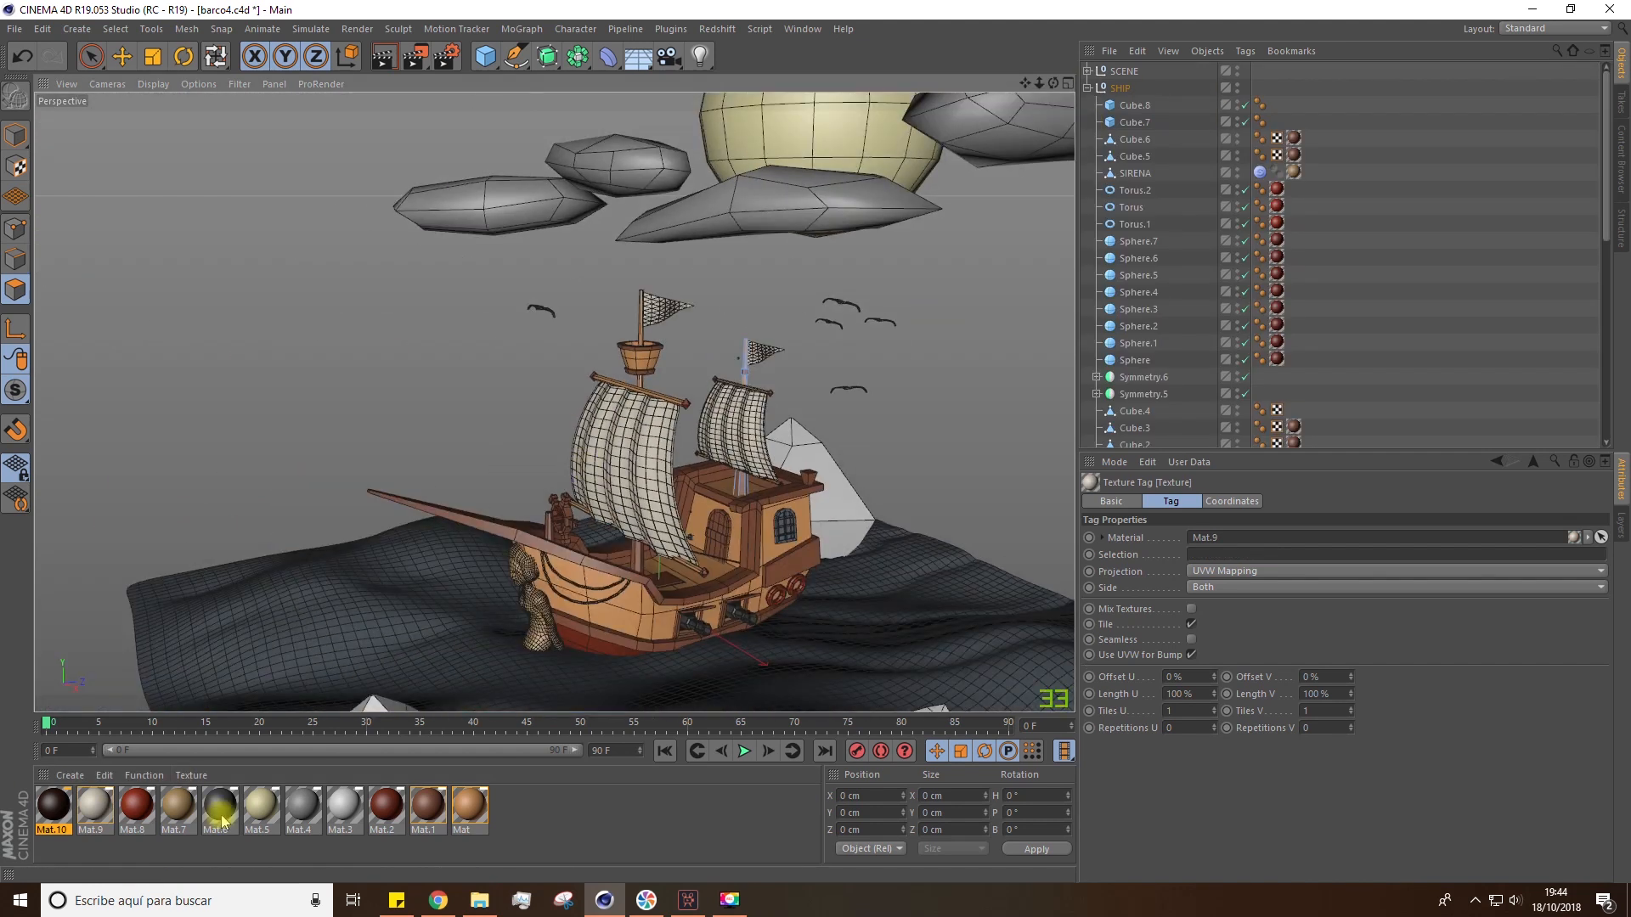
pyautogui.doubleClick(513, 808)
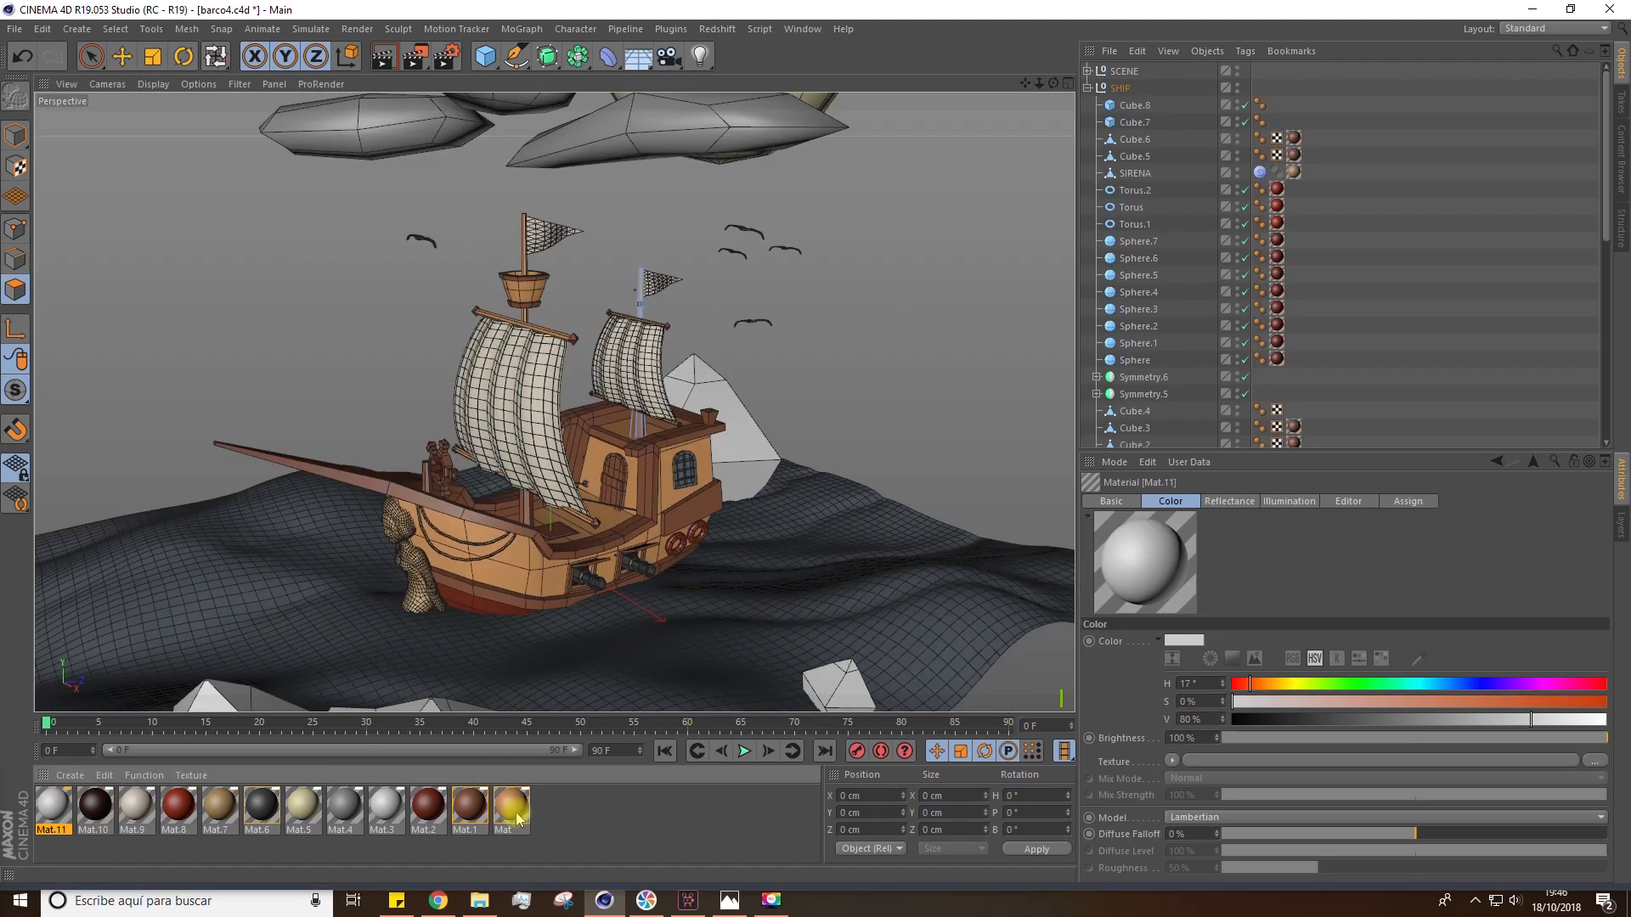
pyautogui.doubleClick(53, 805)
pyautogui.click(651, 220)
pyautogui.click(707, 237)
pyautogui.click(798, 113)
pyautogui.moveTo(54, 805); pyautogui.dragTo(631, 365)
# Create the crimson material Mat.12 and apply it to the flags on the masts
pyautogui.doubleClick(567, 807)
pyautogui.doubleClick(54, 805)
pyautogui.moveTo(711, 215); pyautogui.dragTo(786, 218)
pyautogui.click(776, 235)
pyautogui.click(798, 113)
pyautogui.moveTo(53, 806); pyautogui.dragTo(545, 235)
pyautogui.moveTo(53, 805); pyautogui.dragTo(626, 528)
# Select the window frame on the stern cabin as an object and apply the brown material Mat.1 to it
pyautogui.scroll(12, 670, 513)
pyautogui.click(15, 135)
pyautogui.click(122, 56)
pyautogui.click(669, 484)
pyautogui.moveTo(511, 805); pyautogui.dragTo(590, 552)
pyautogui.scroll(5, 667, 434)
# Select the glass pane polygons of the stern cabin's windows
pyautogui.click(91, 56)
pyautogui.scroll(-5, 1138, 270)
pyautogui.click(1096, 270)
pyautogui.click(1160, 338)
pyautogui.click(15, 289)
pyautogui.keyDown('alt'); pyautogui.moveTo(511, 291); pyautogui.dragTo(586, 496); pyautogui.keyUp('alt')
pyautogui.keyDown('shift'); pyautogui.click(567, 364); pyautogui.keyUp('shift')
# Create the teal material Mat.13 for the window glass
pyautogui.doubleClick(599, 812)
pyautogui.doubleClick(54, 805)
pyautogui.click(671, 216)
pyautogui.click(718, 235)
pyautogui.click(799, 113)
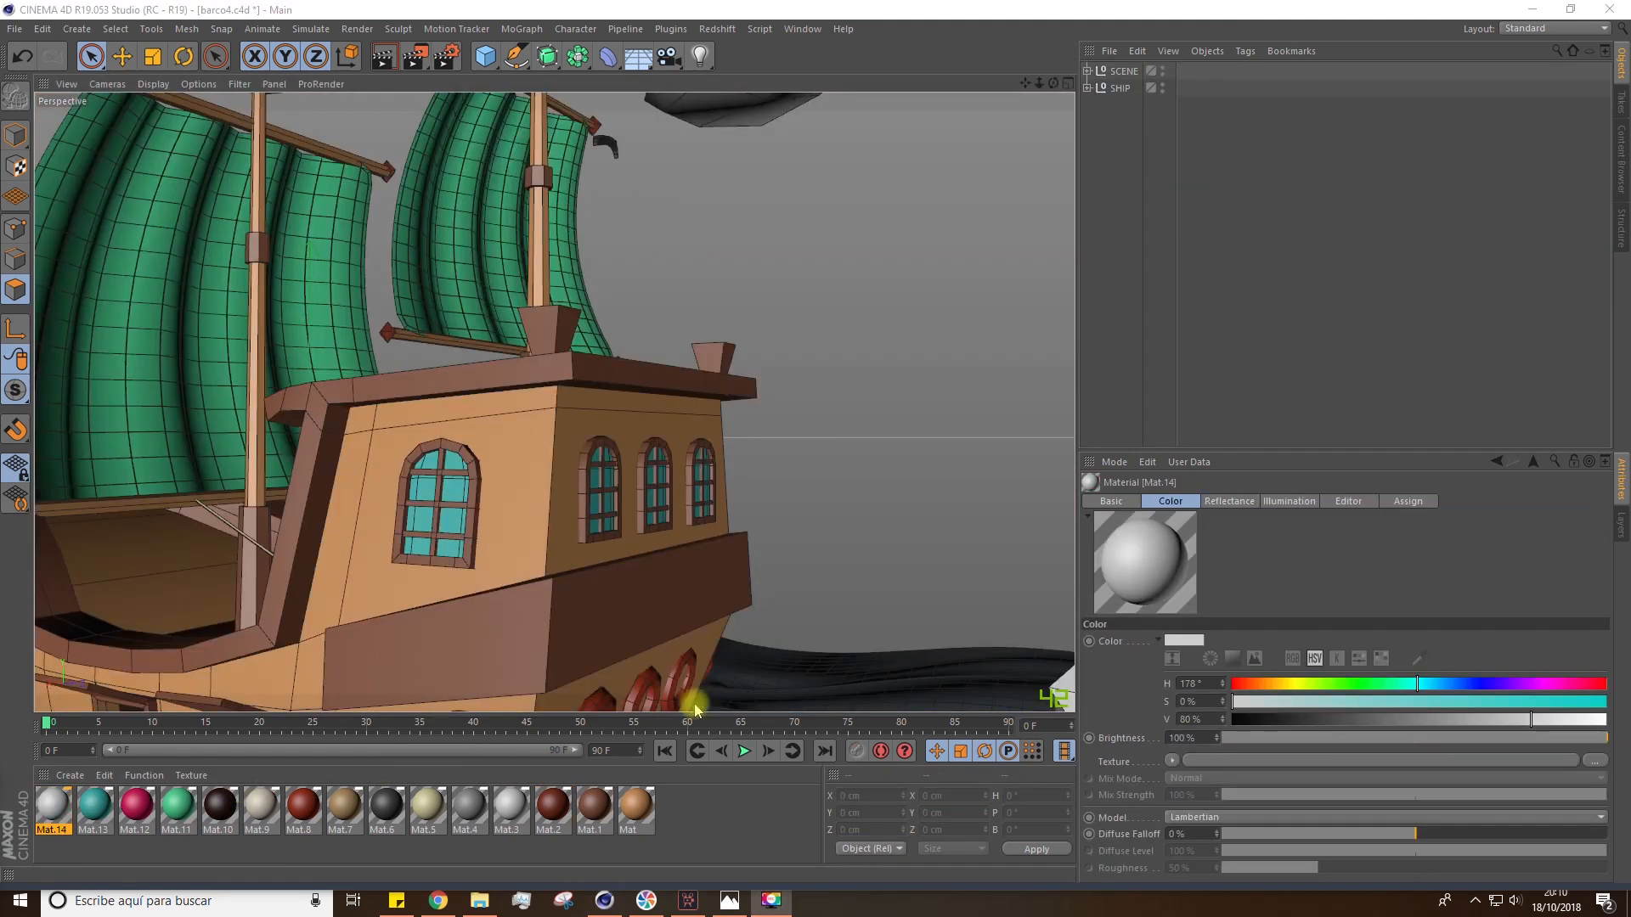
pyautogui.scroll(3, 476, 541)
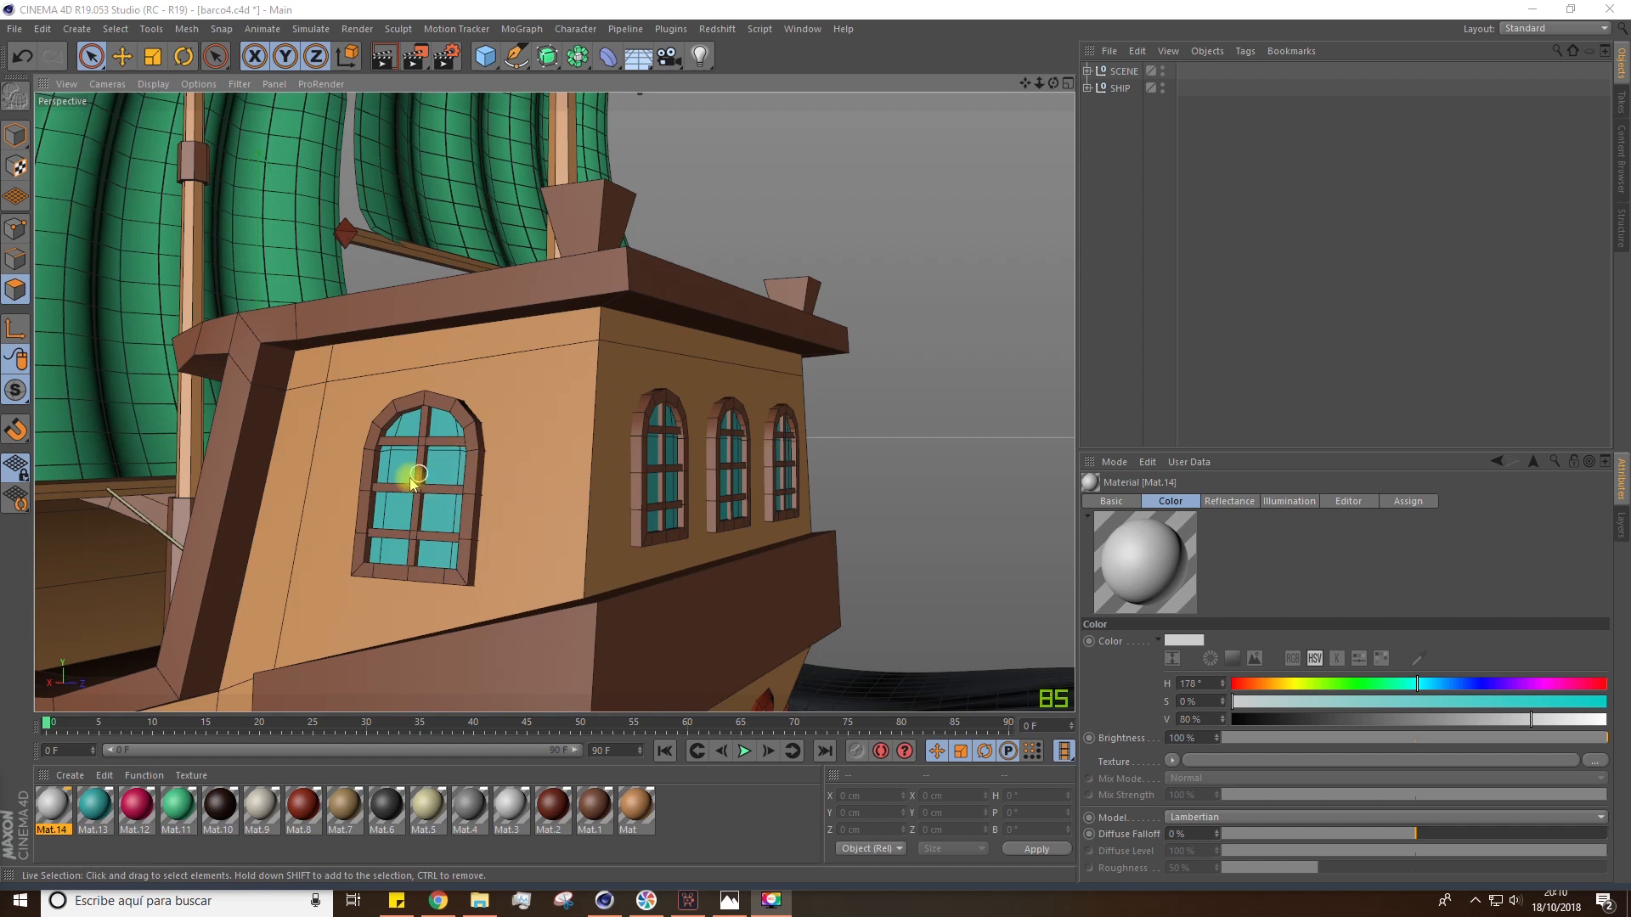
pyautogui.keyDown('alt'); pyautogui.moveTo(530, 503); pyautogui.dragTo(564, 477); pyautogui.keyUp('alt')
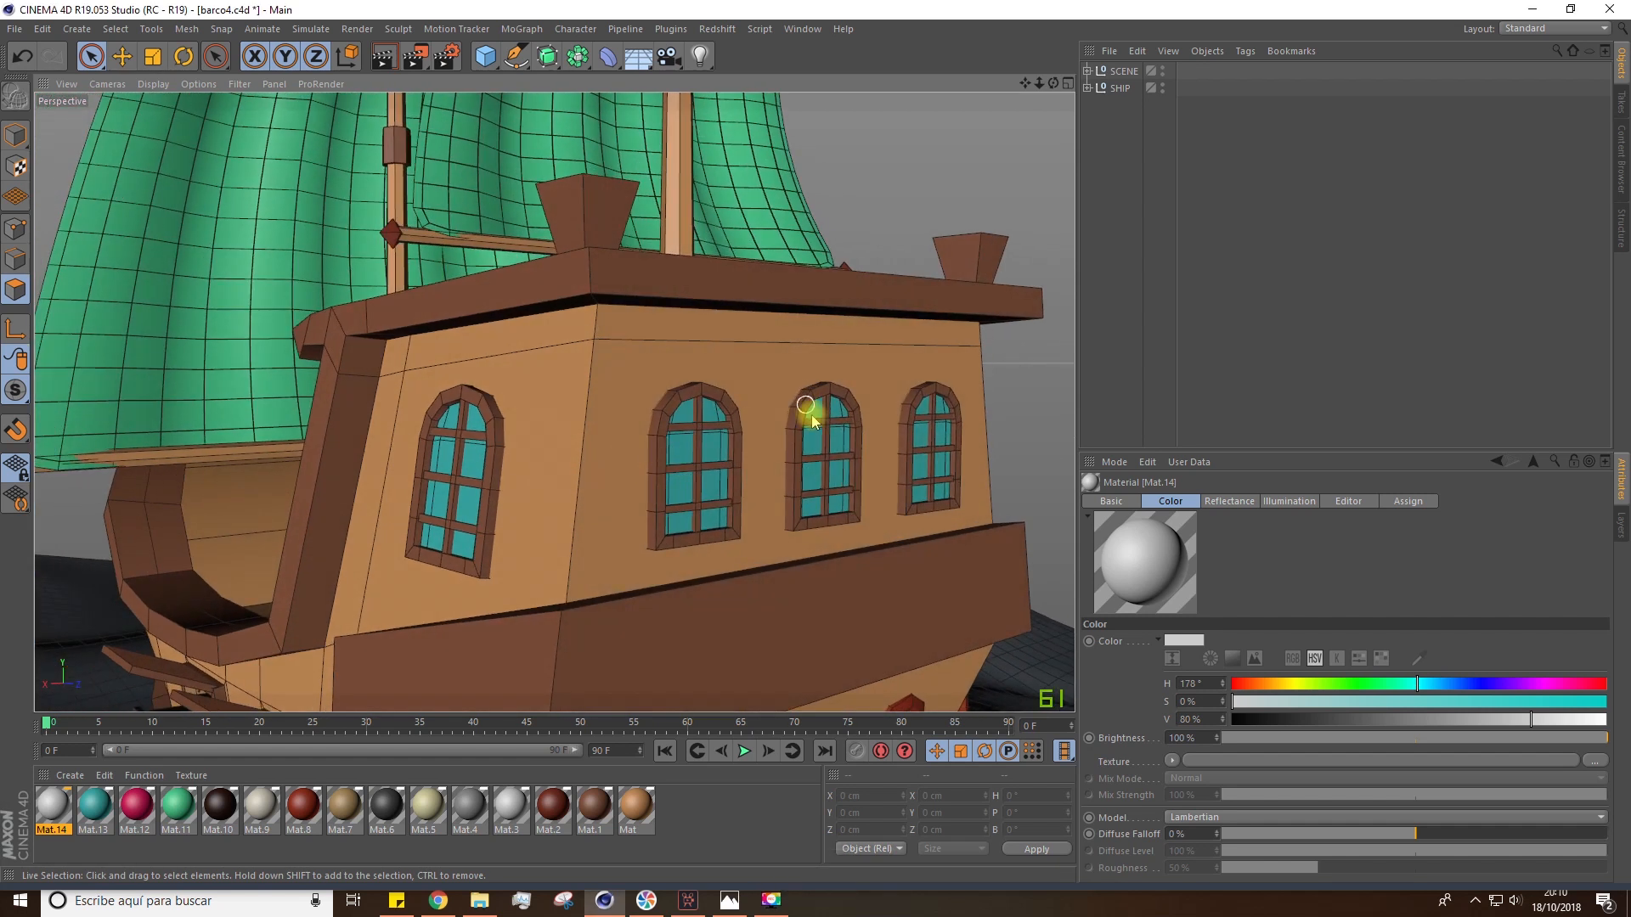
pyautogui.scroll(-5, 548, 510)
pyautogui.keyDown('alt'); pyautogui.moveTo(548, 510); pyautogui.dragTo(481, 677); pyautogui.keyUp('alt')
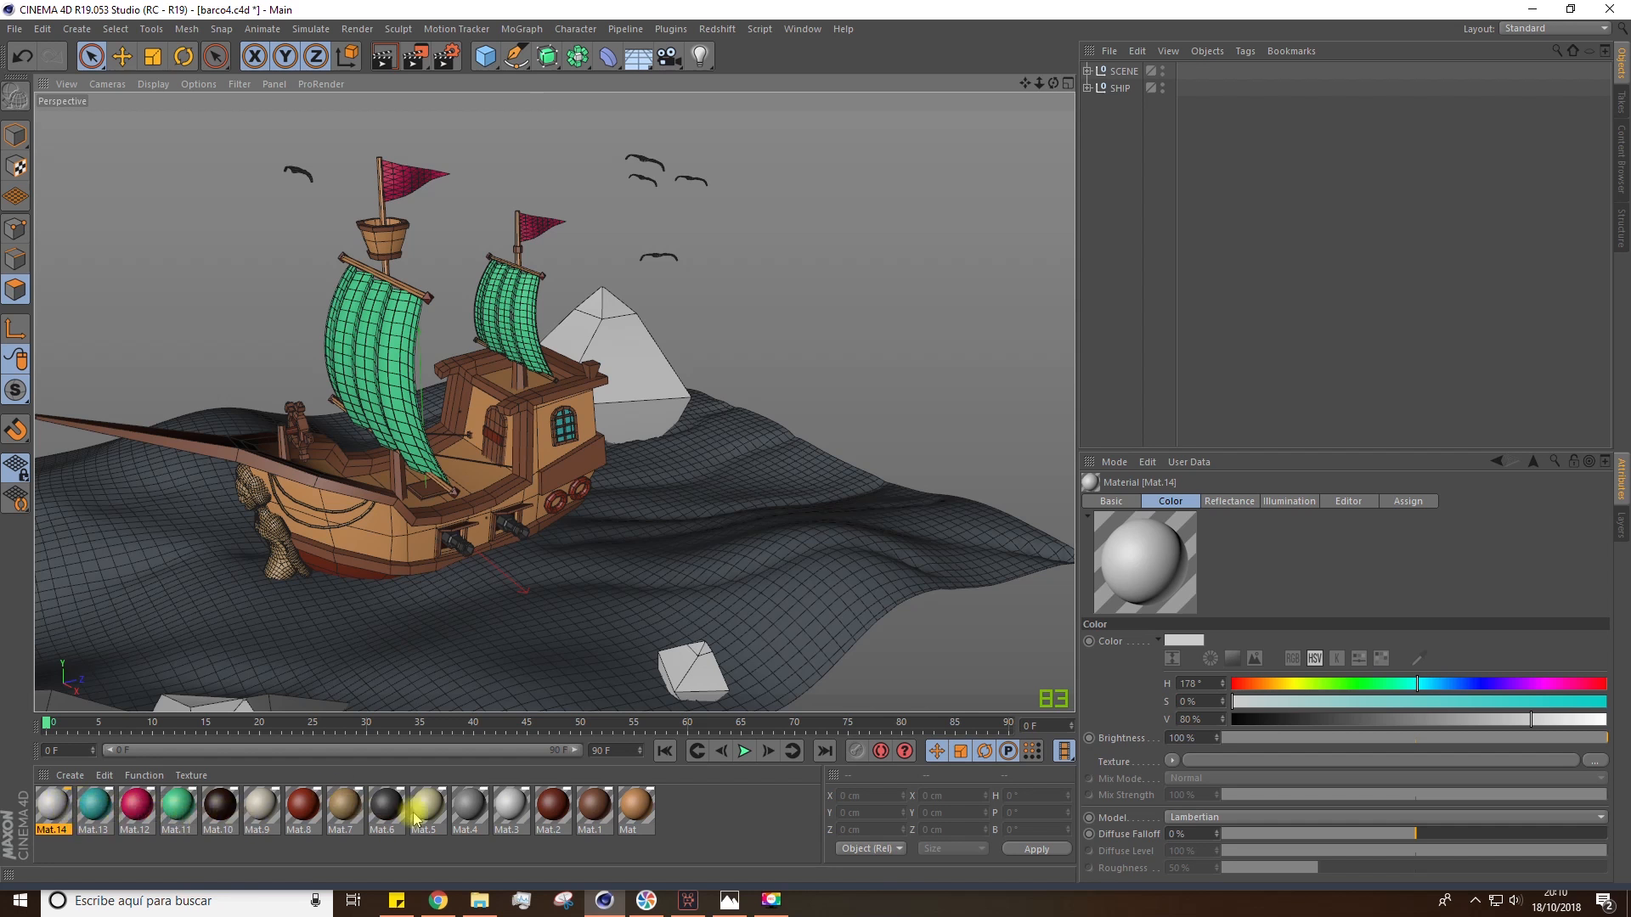
# Create the material Mat.15 and load a Layer shader as its color texture
pyautogui.doubleClick(686, 818)
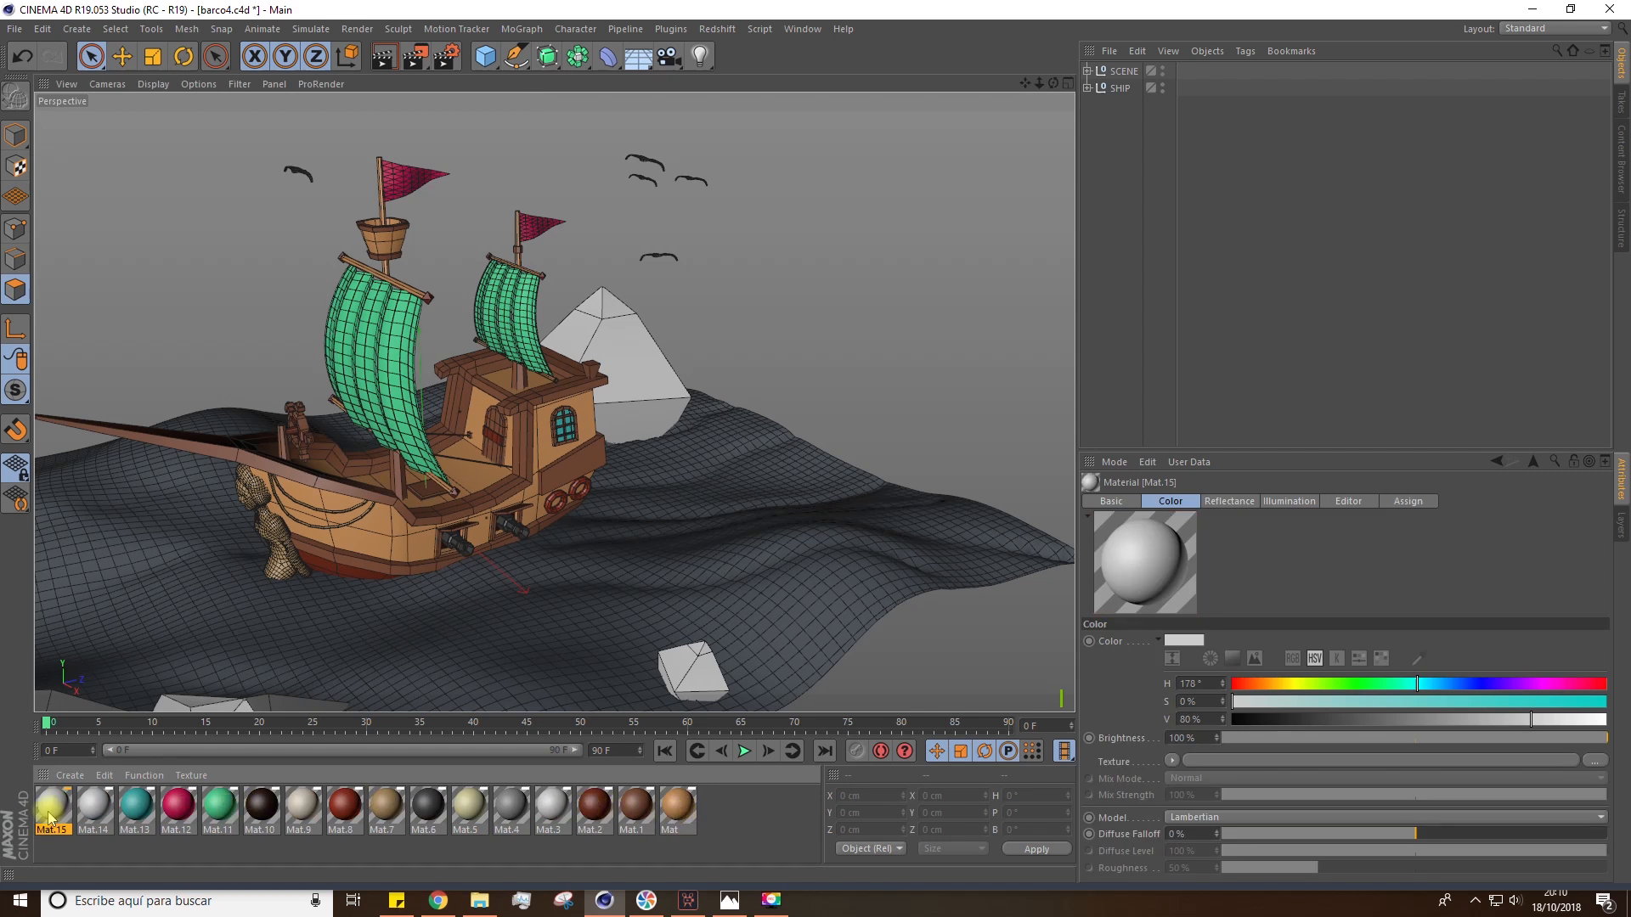
pyautogui.doubleClick(50, 818)
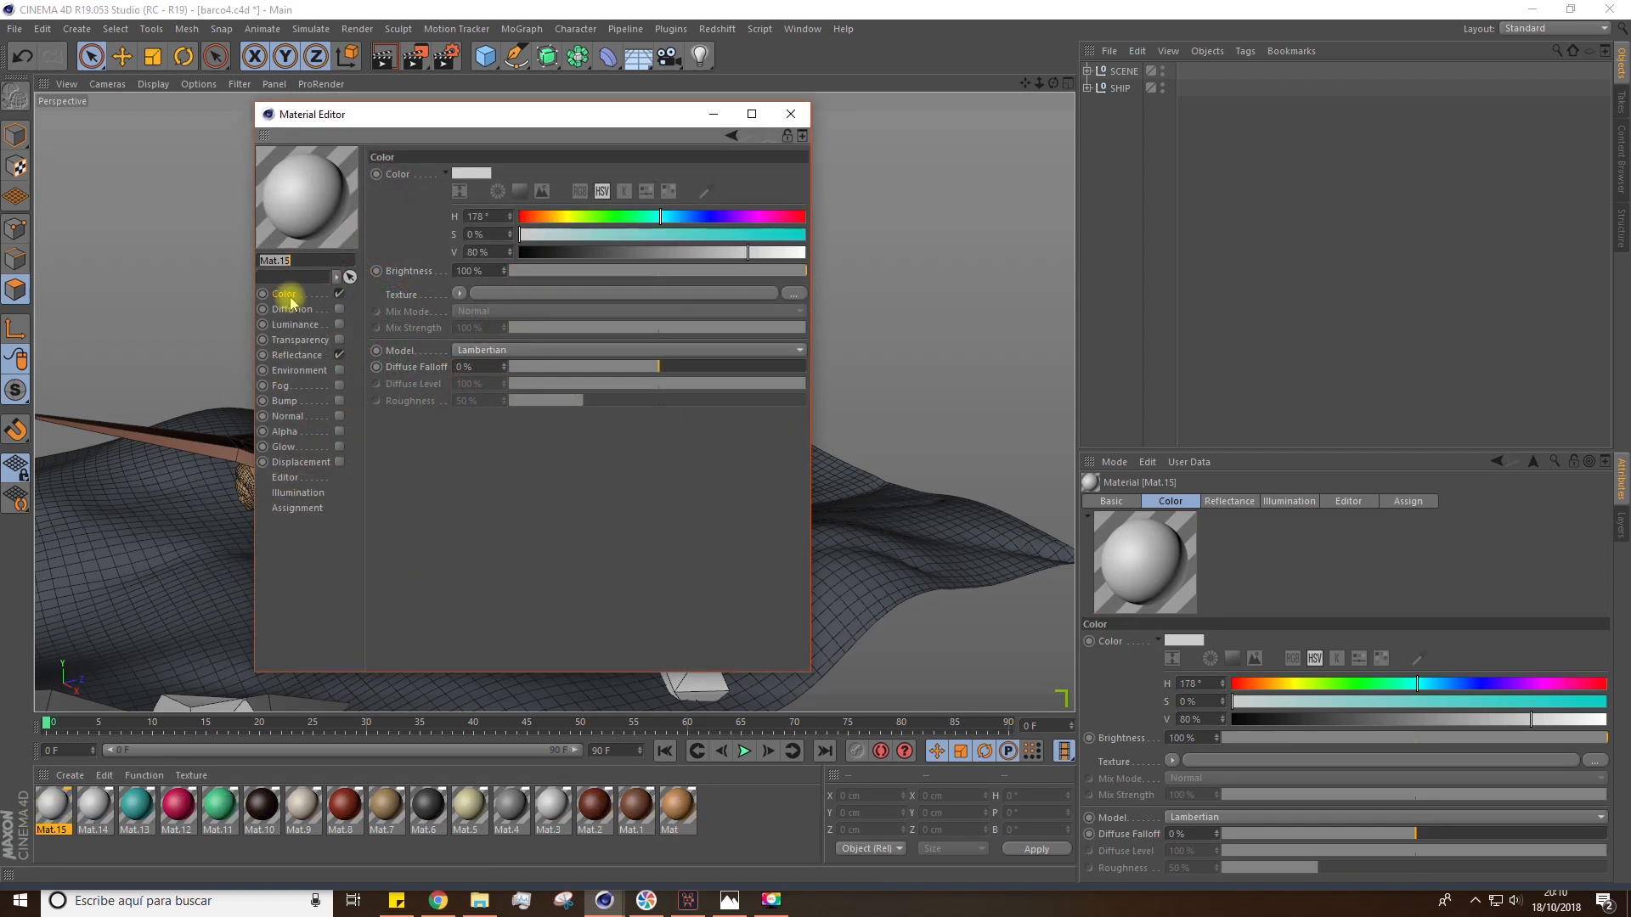
pyautogui.click(458, 295)
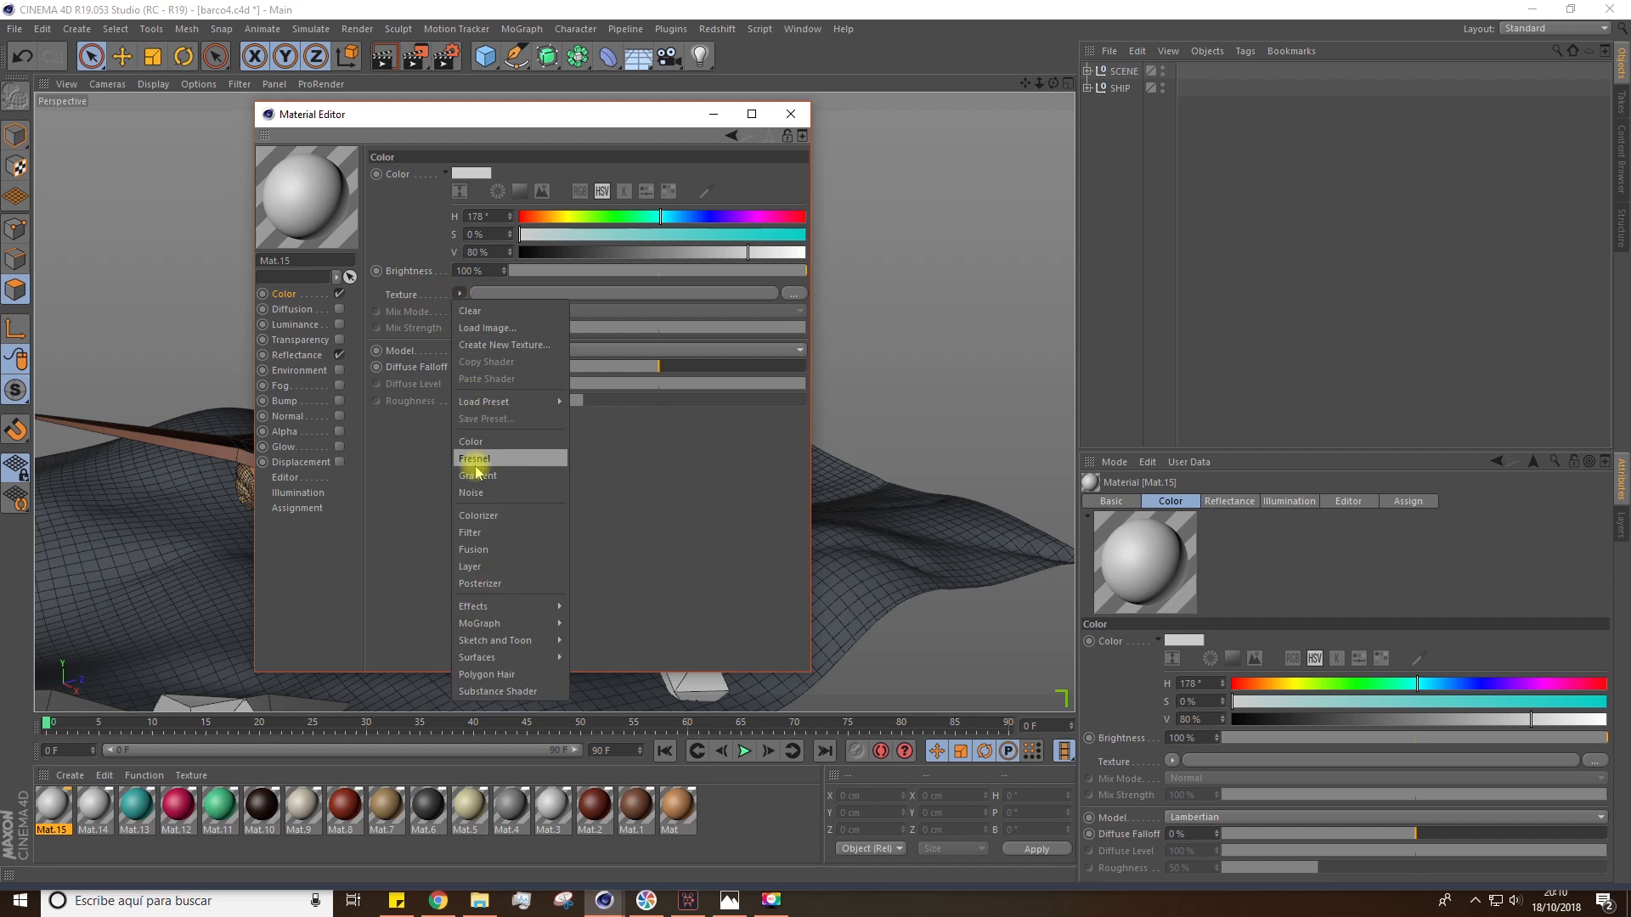
pyautogui.click(485, 569)
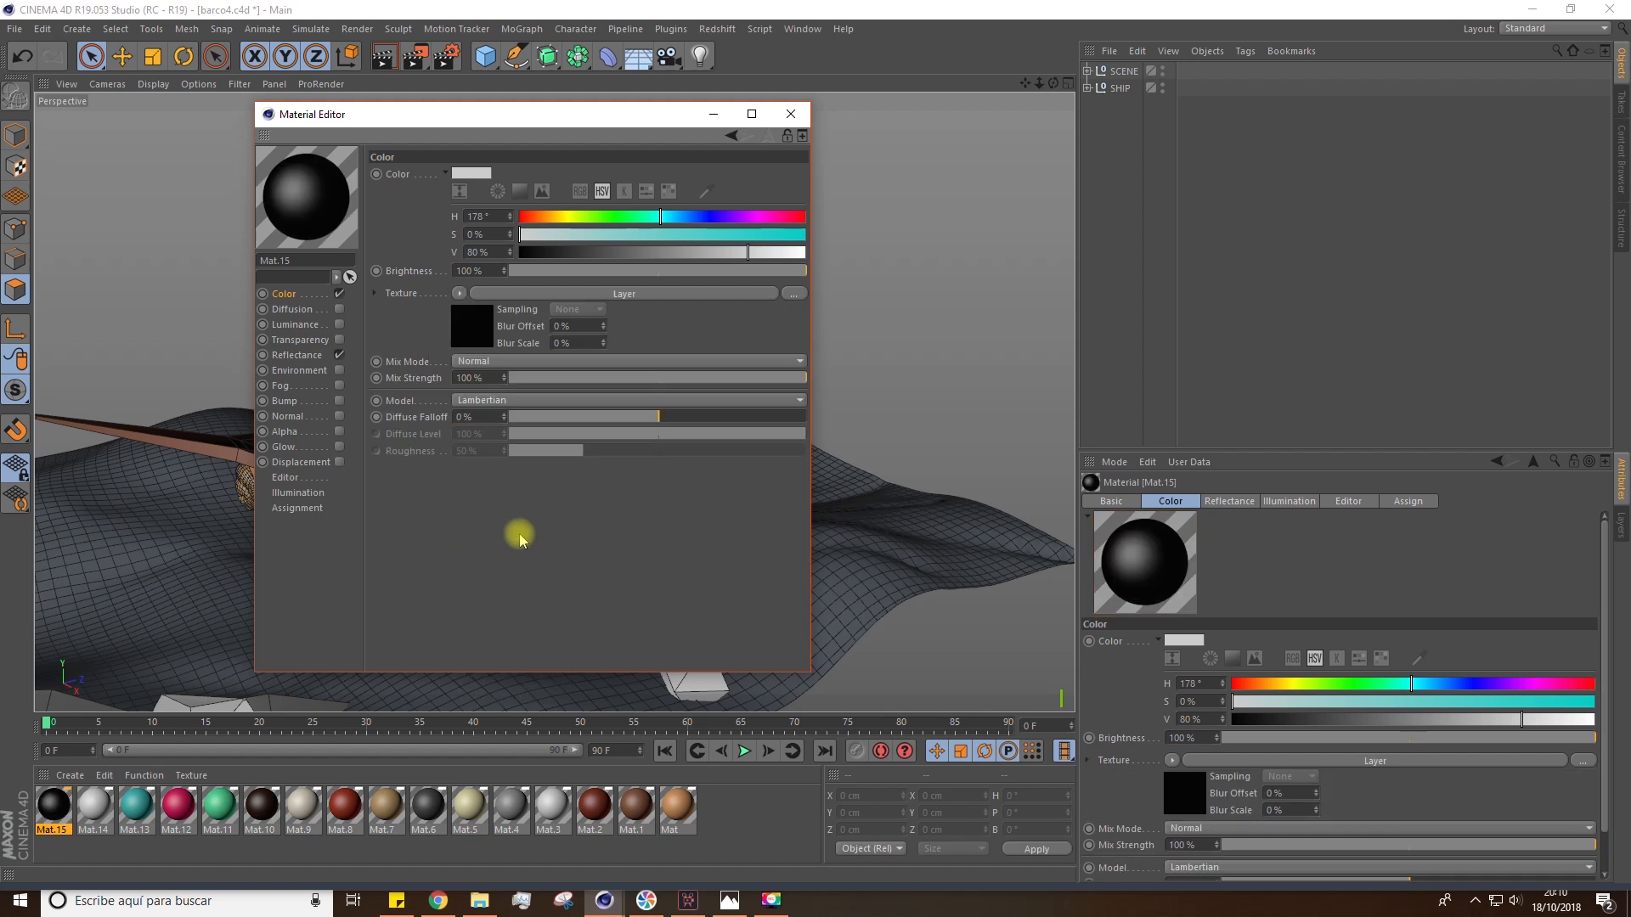
# Add a Water surface shader as a layer inside Mat.15's Layer shader
pyautogui.click(472, 324)
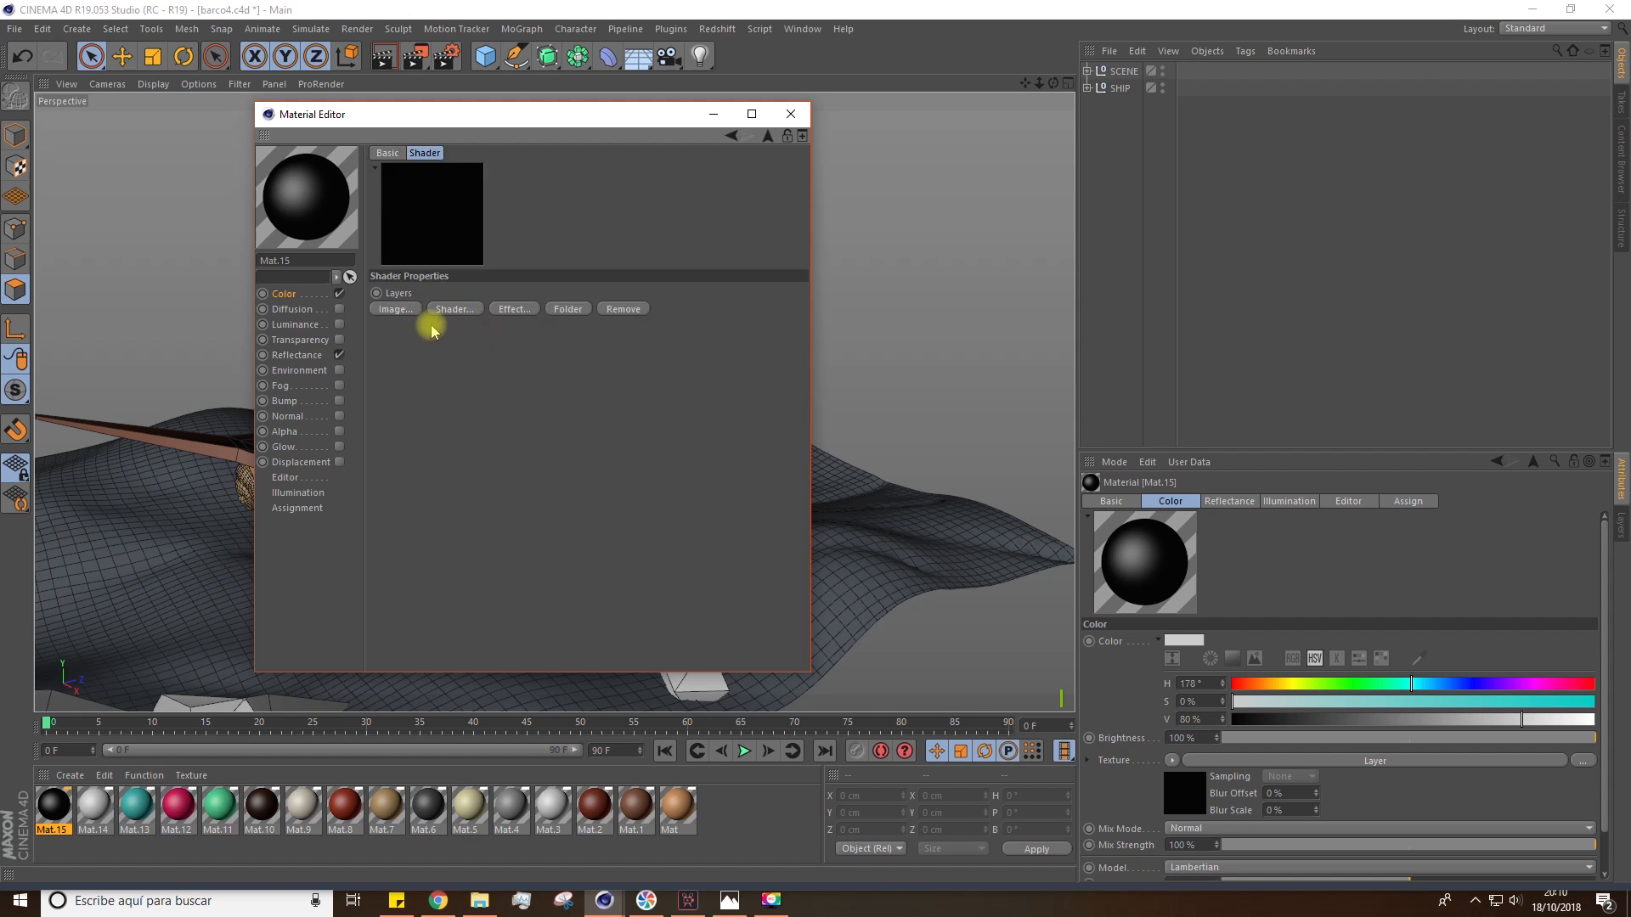
pyautogui.click(454, 309)
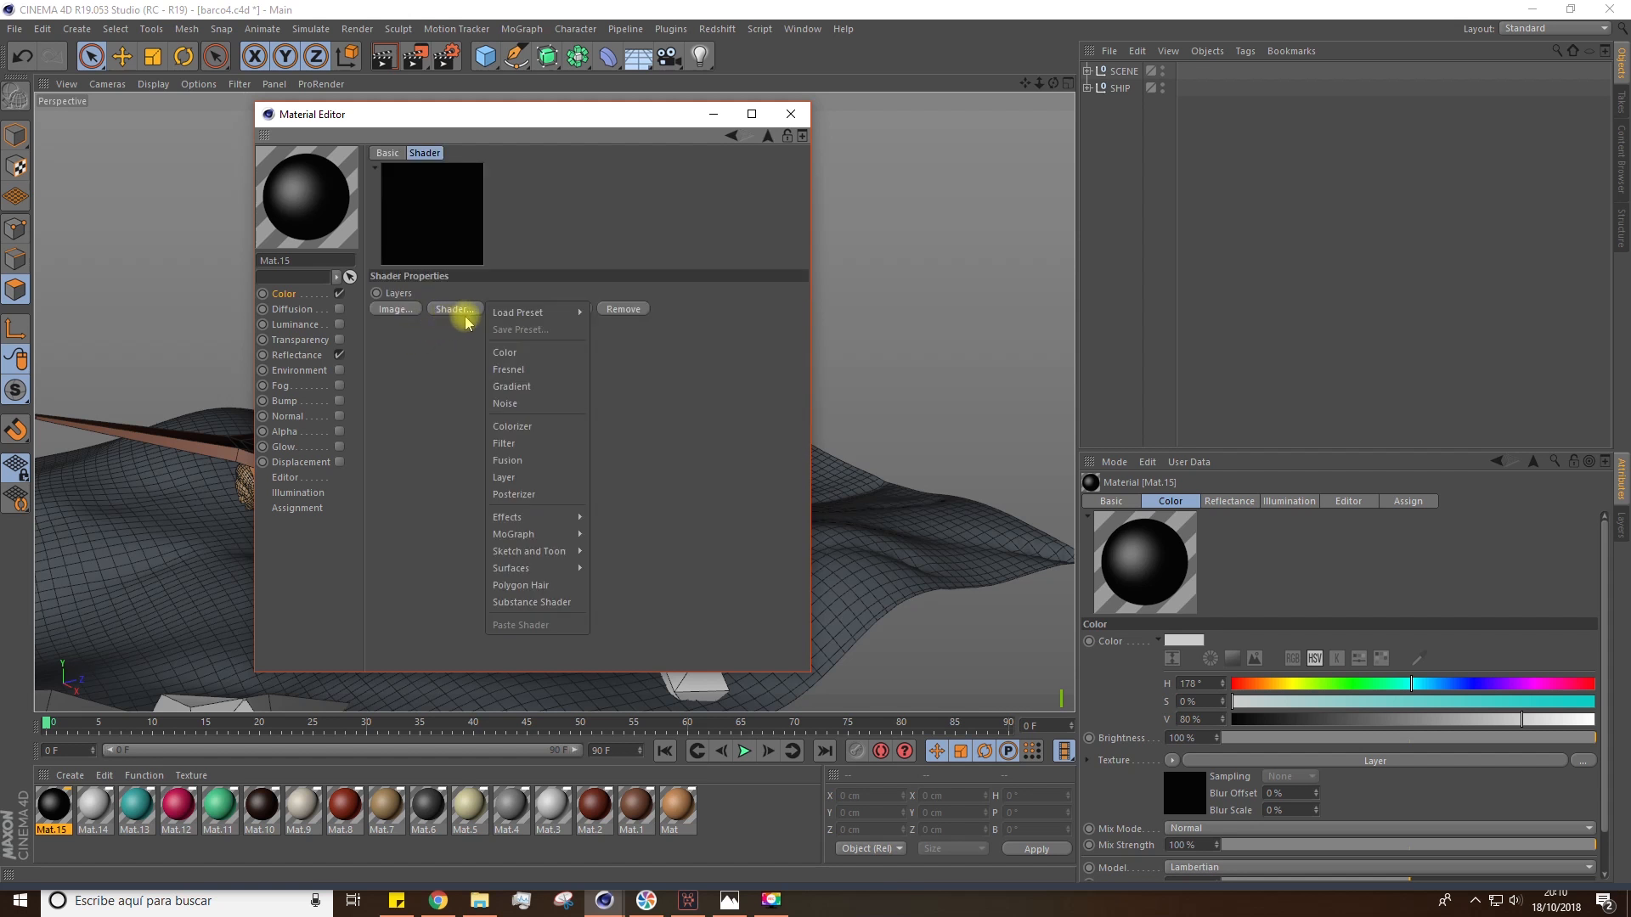
pyautogui.moveTo(508, 570)
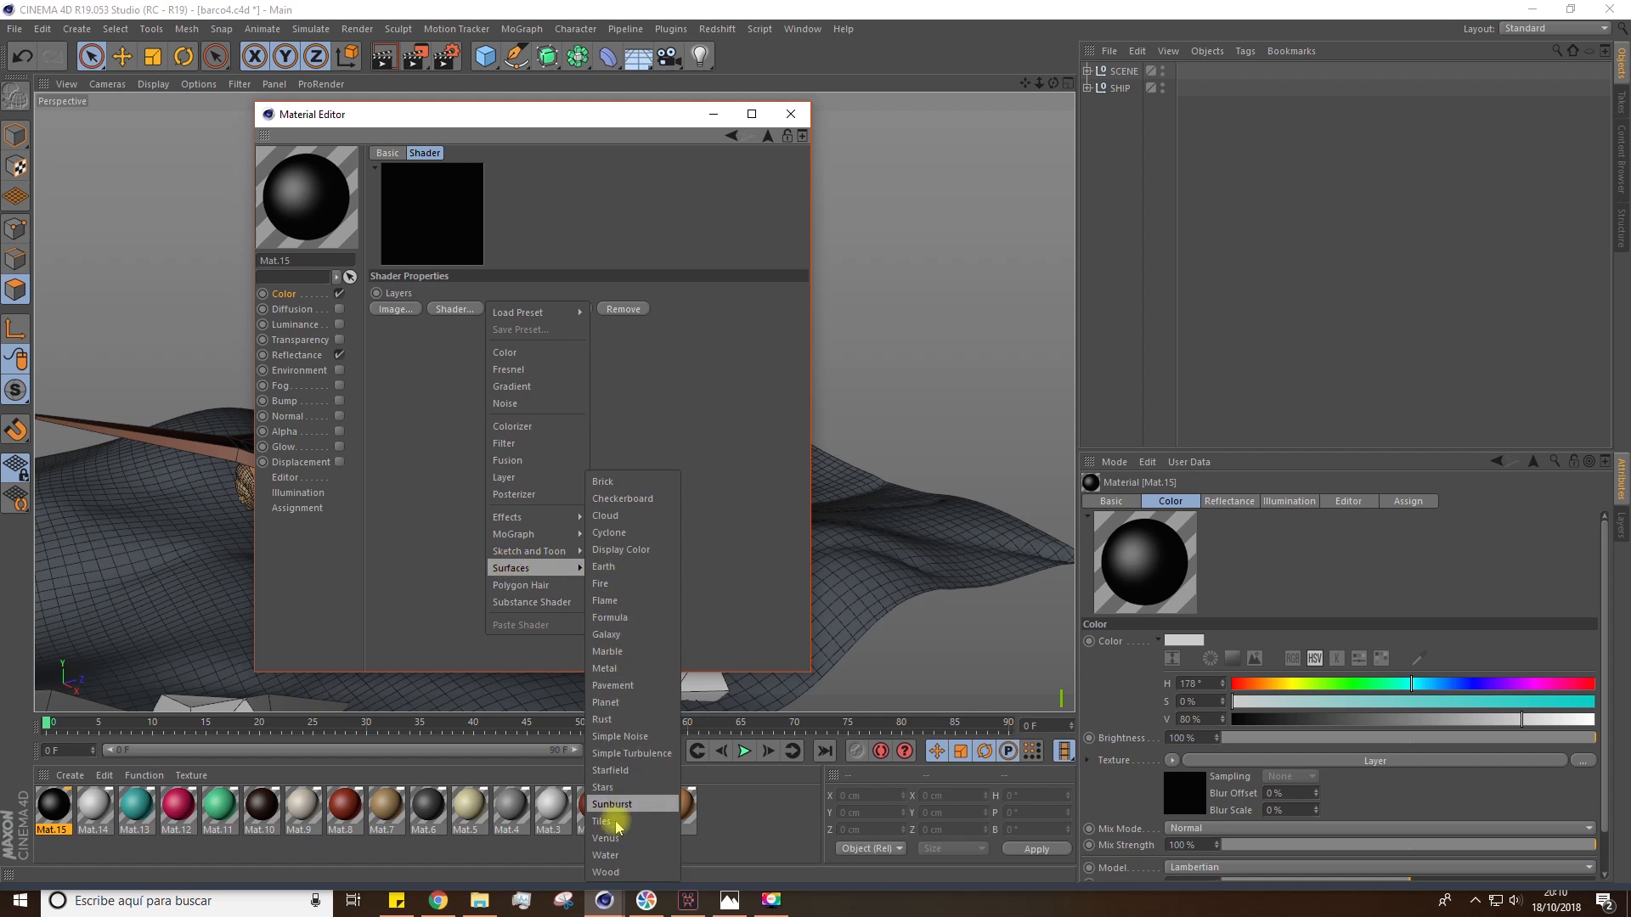
pyautogui.click(627, 860)
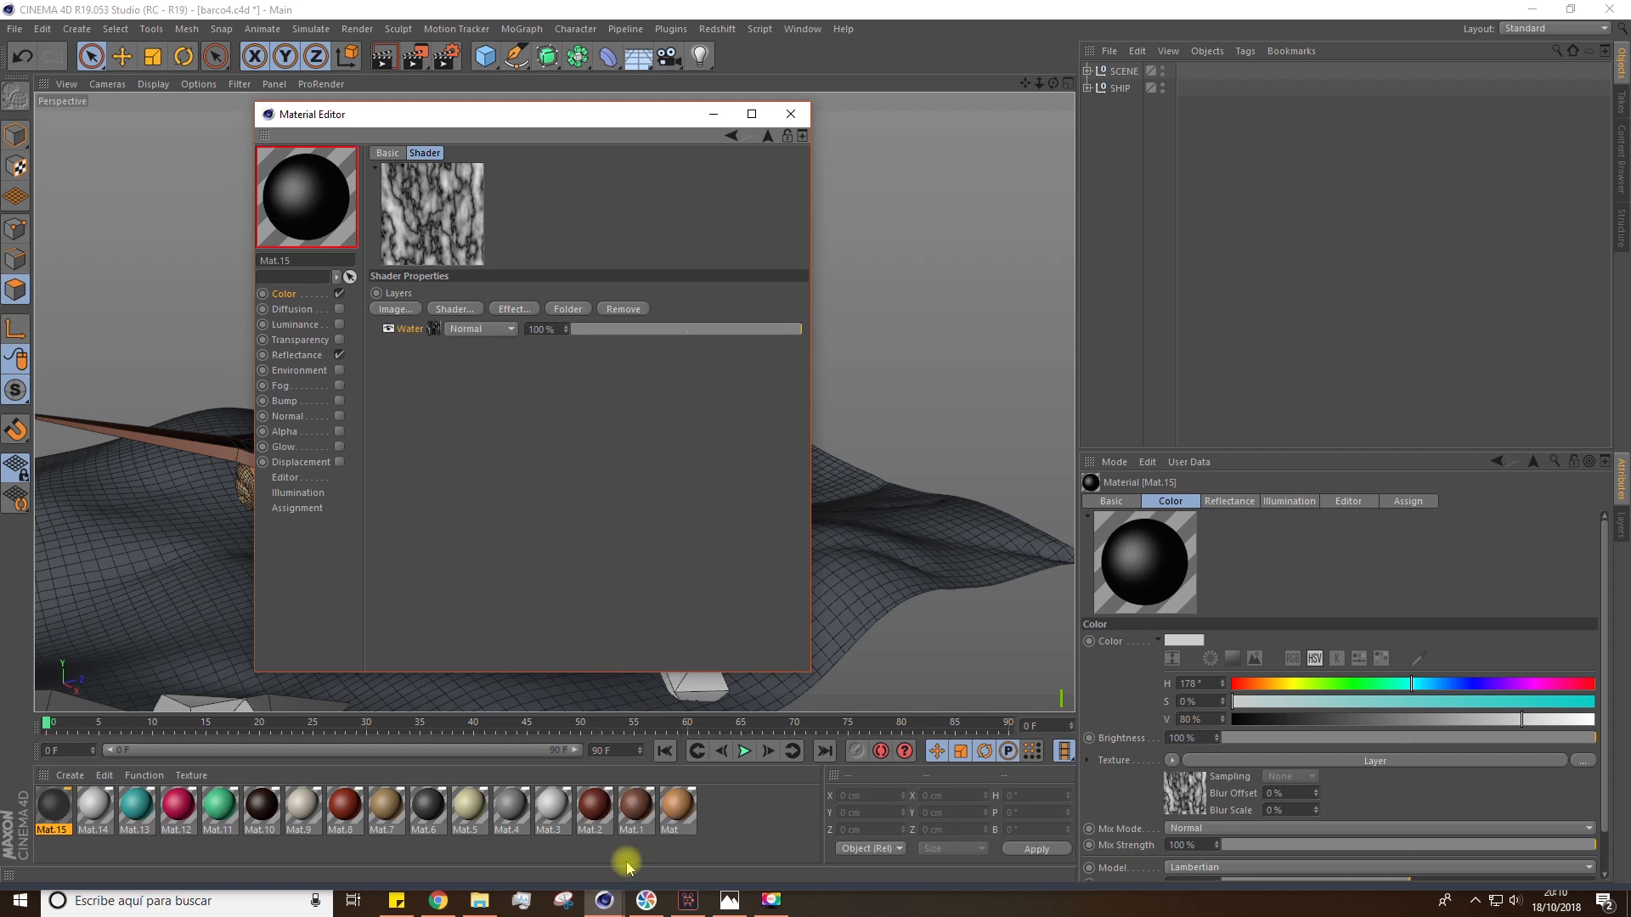
# Change the white end of the Water shader's color gradient to a dark teal-blue
pyautogui.click(432, 332)
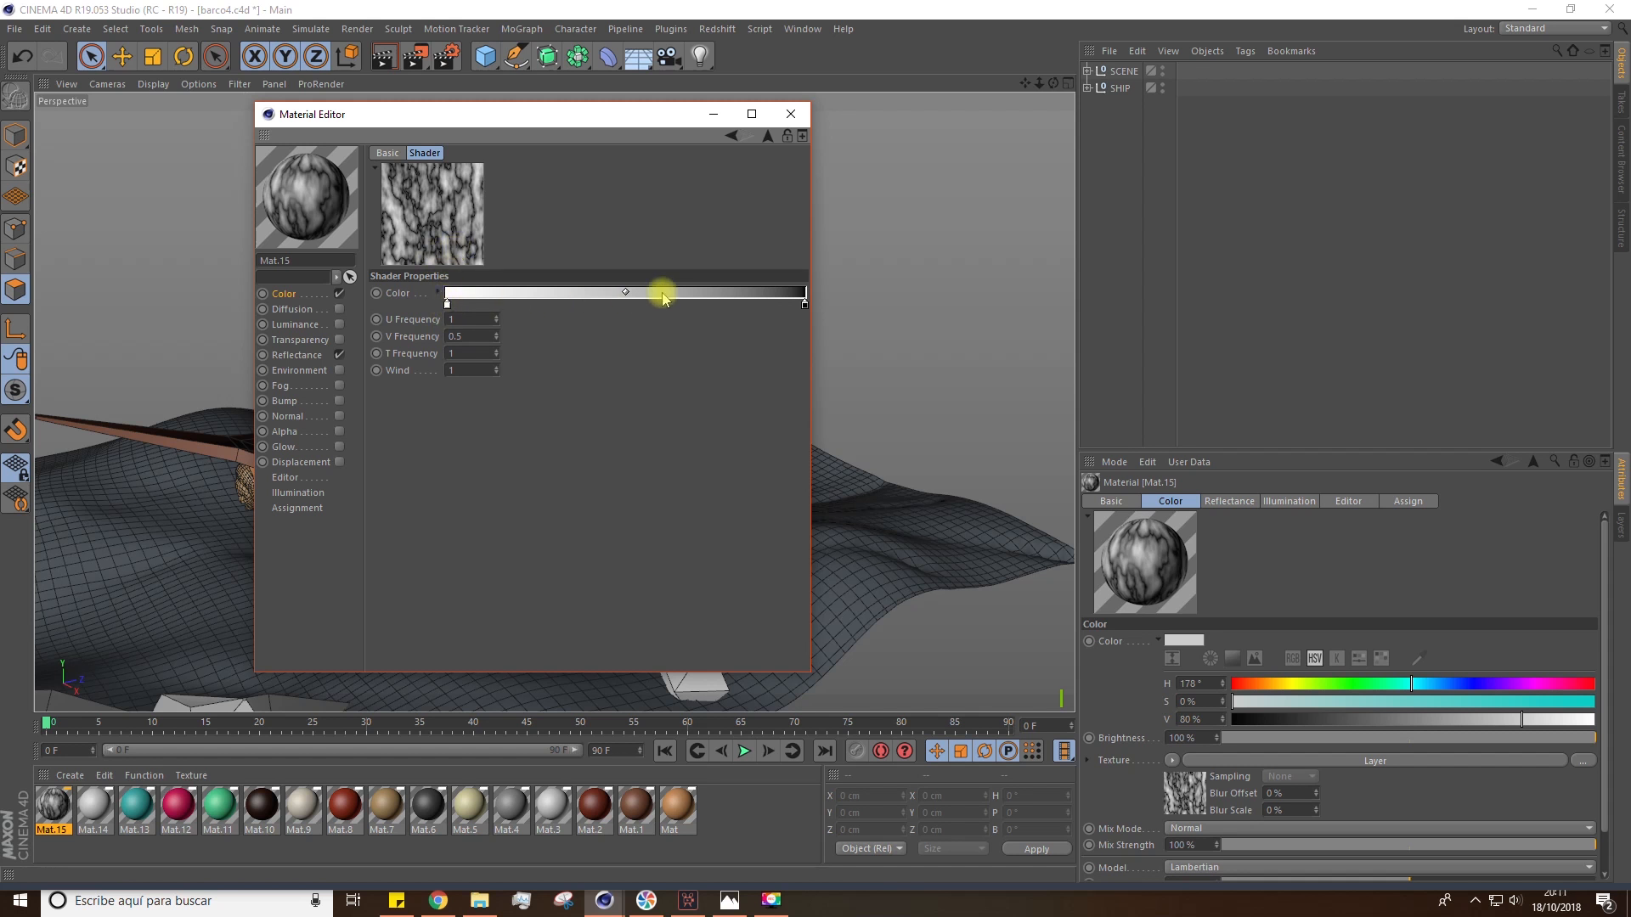
pyautogui.doubleClick(448, 305)
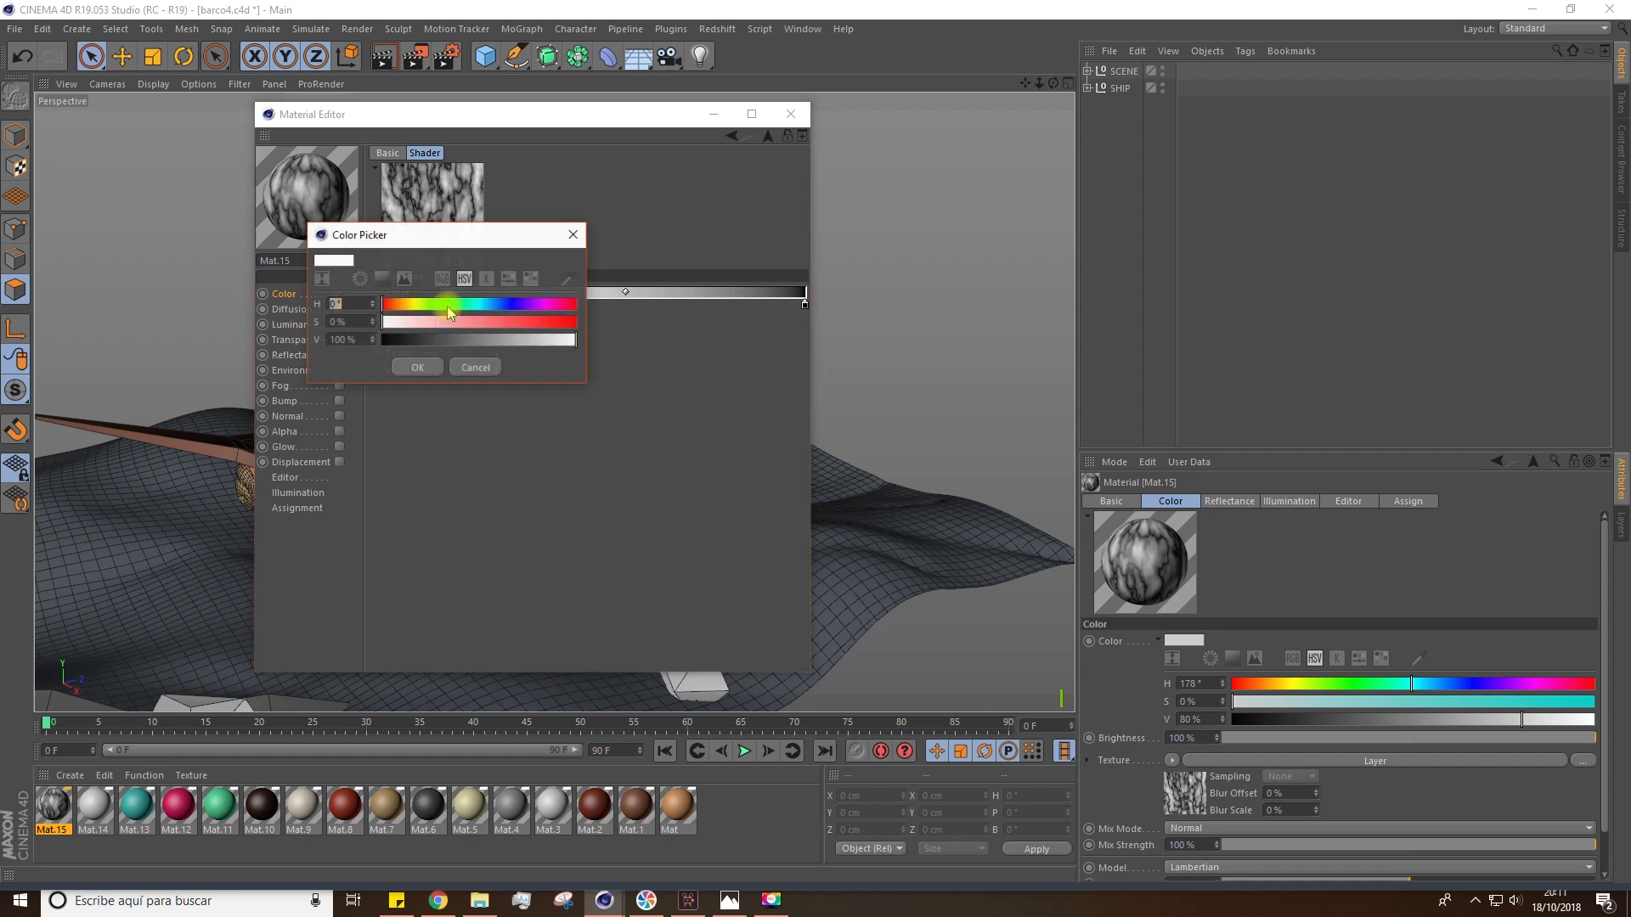
pyautogui.click(481, 339)
pyautogui.click(421, 367)
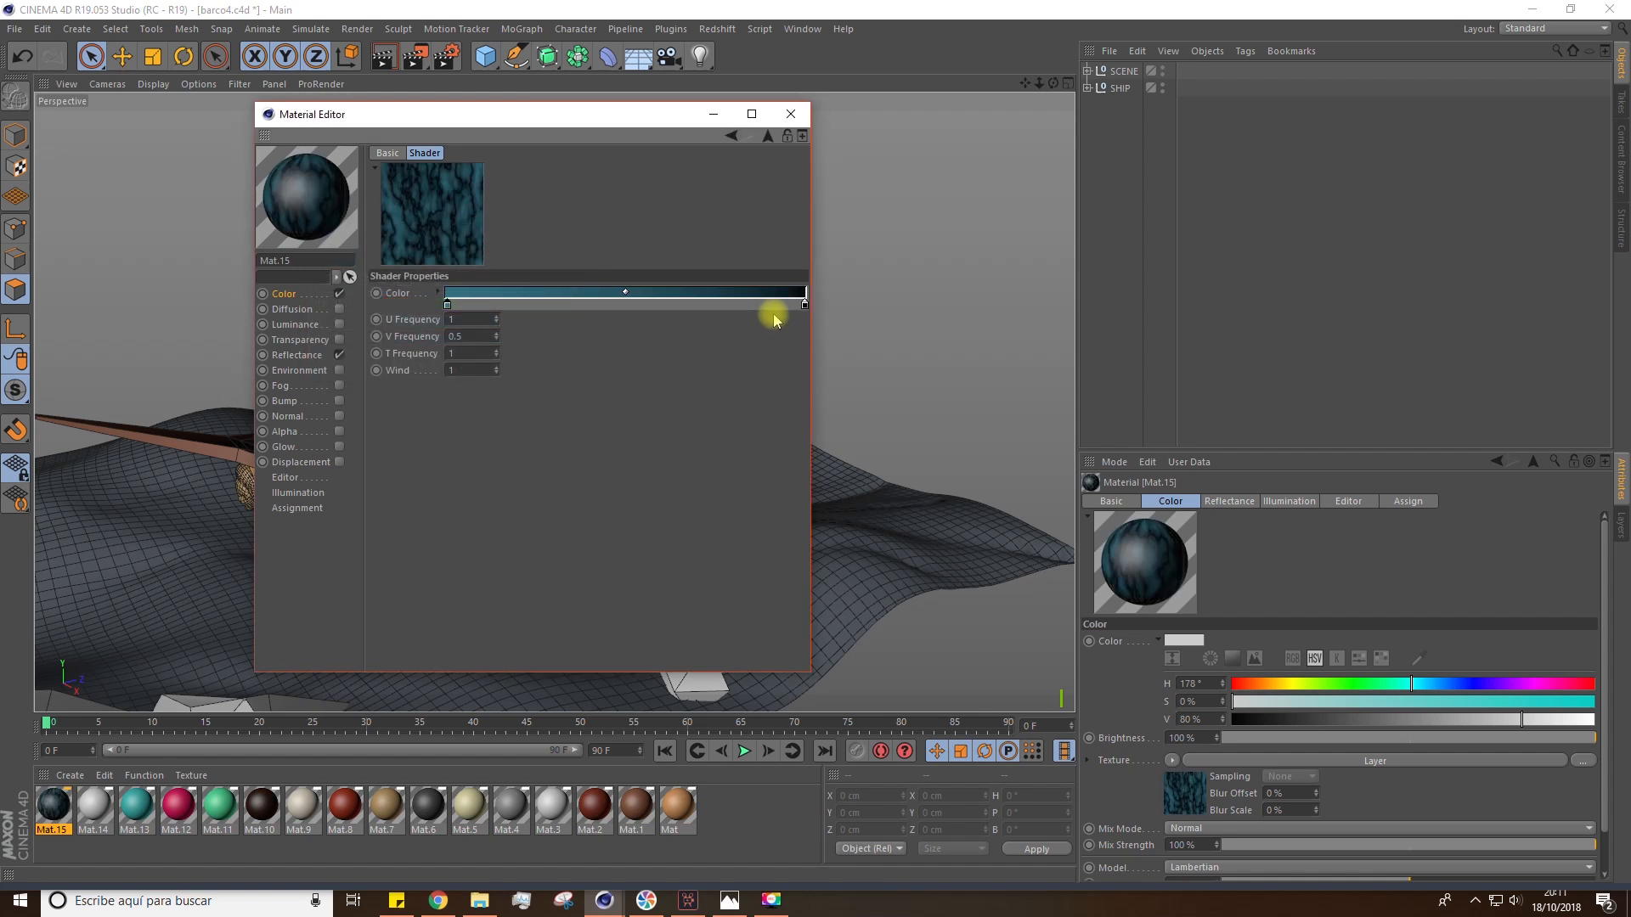
# Change the black end of the Water shader's color gradient to a light teal with hue 185° and saturation 51%
pyautogui.doubleClick(804, 305)
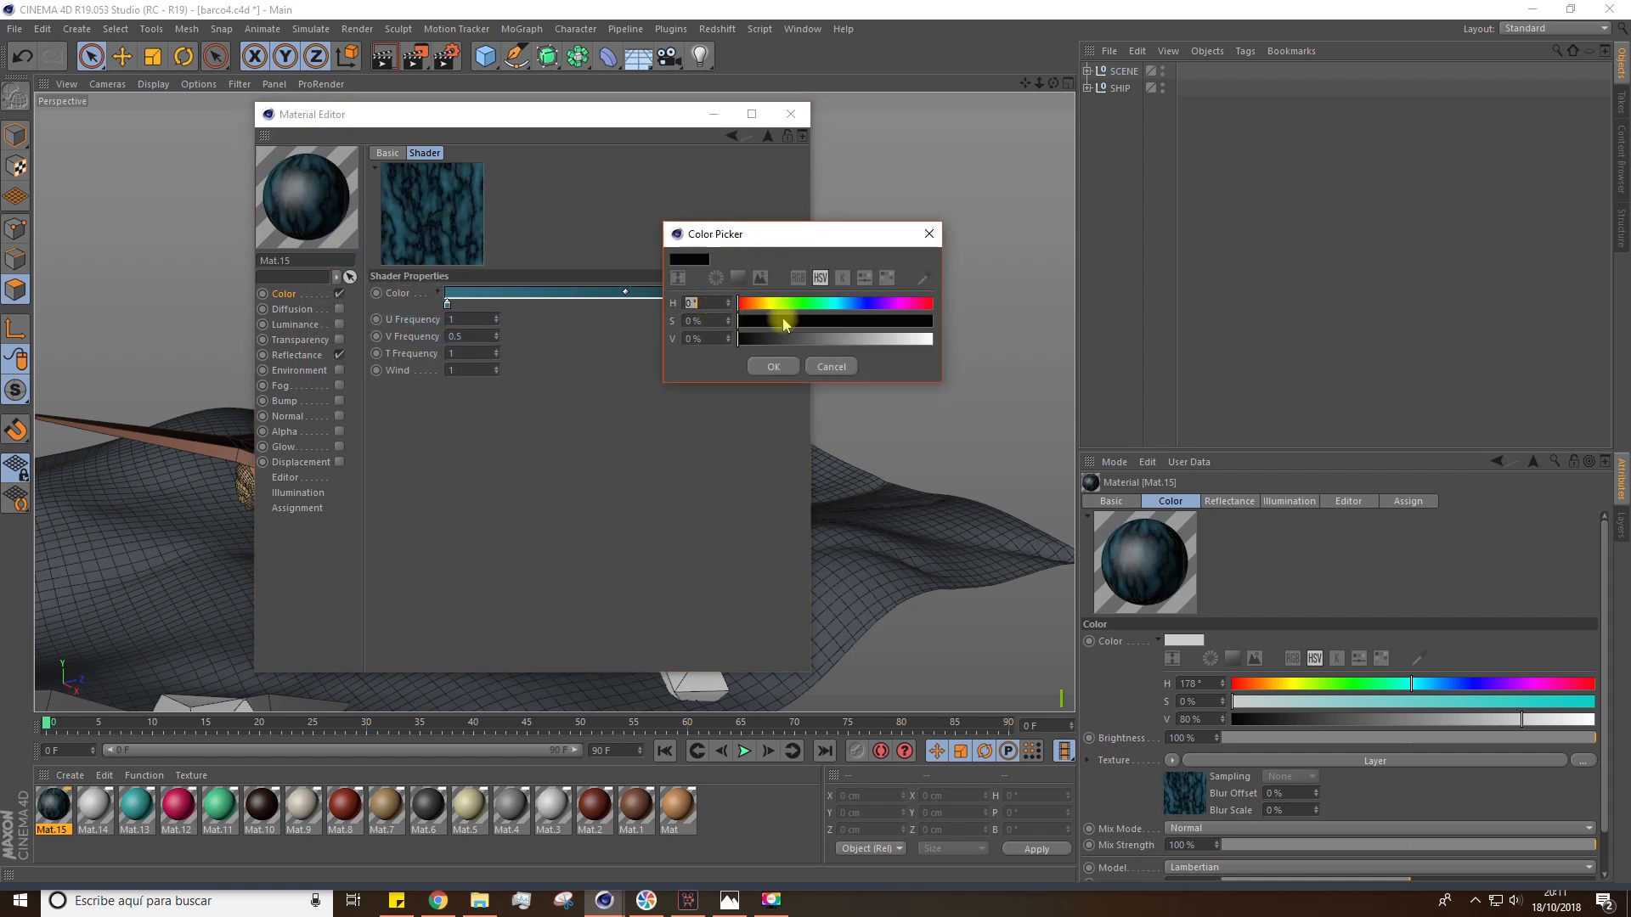
pyautogui.click(836, 321)
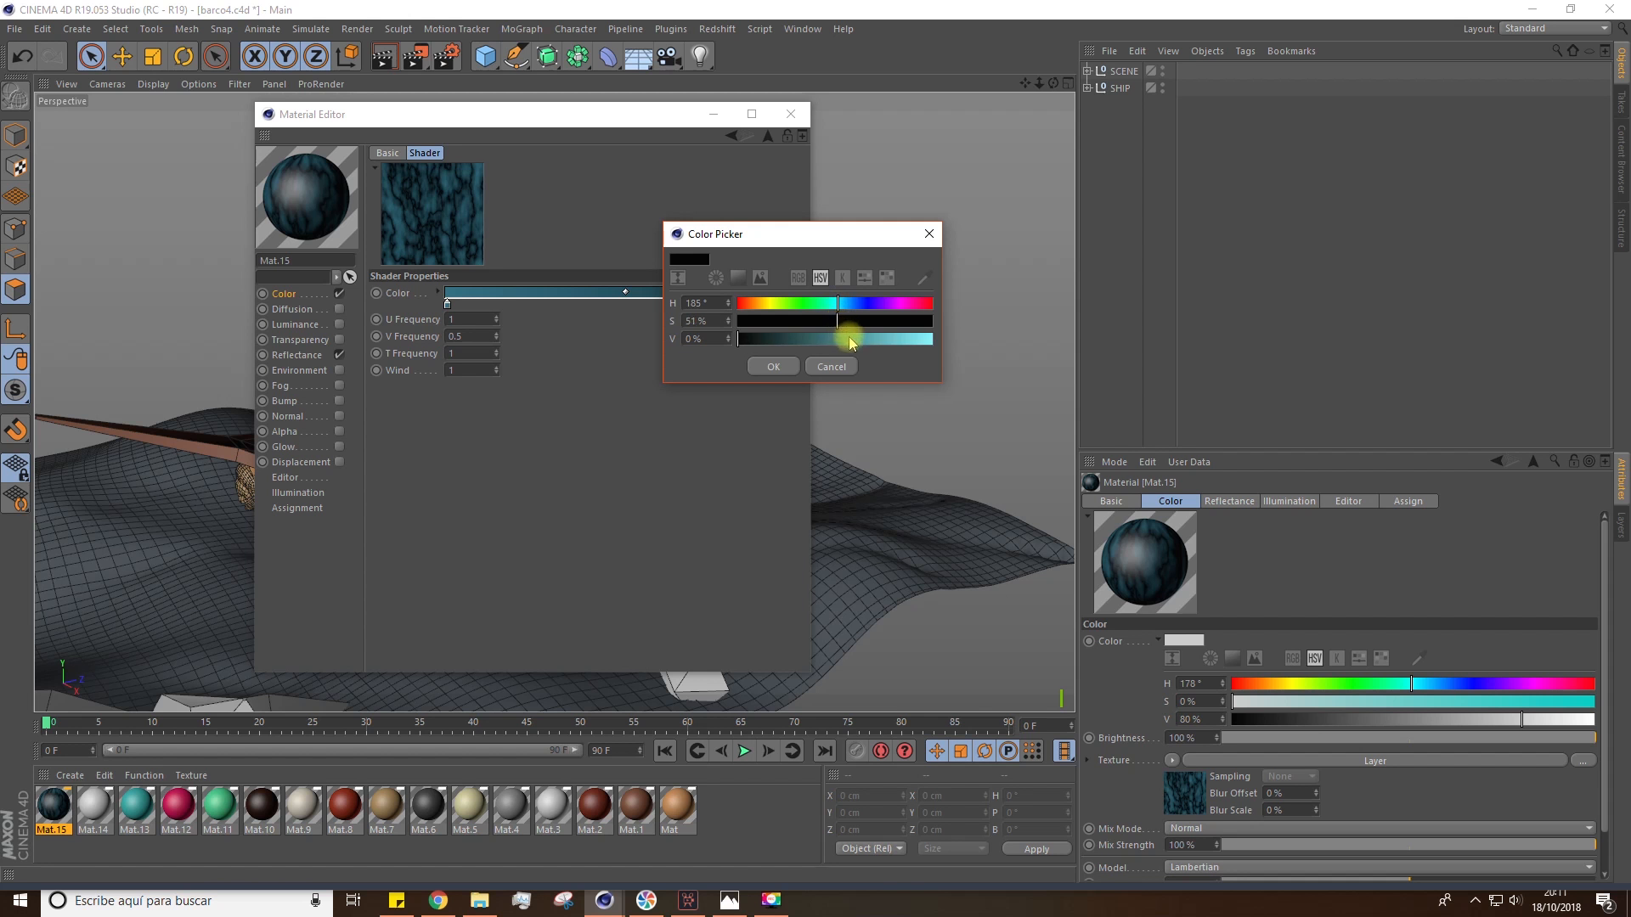
pyautogui.moveTo(850, 339); pyautogui.dragTo(879, 339)
pyautogui.click(793, 364)
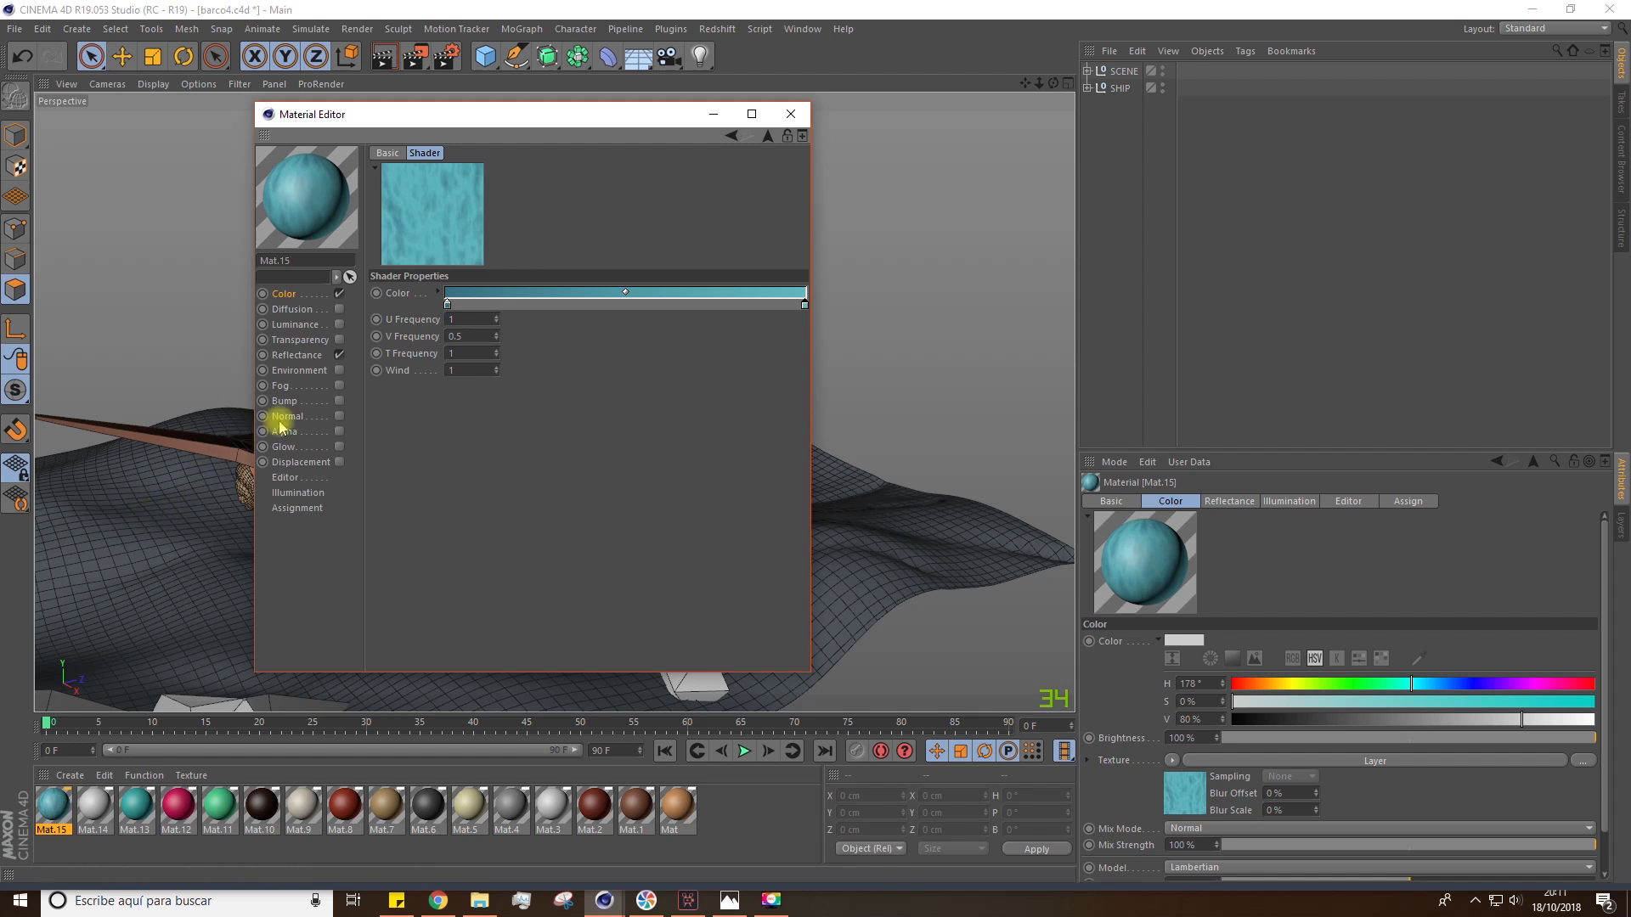
# Enable Mat.15's Normal channel, load a Layer shader as its texture and open that shader's properties
pyautogui.click(339, 416)
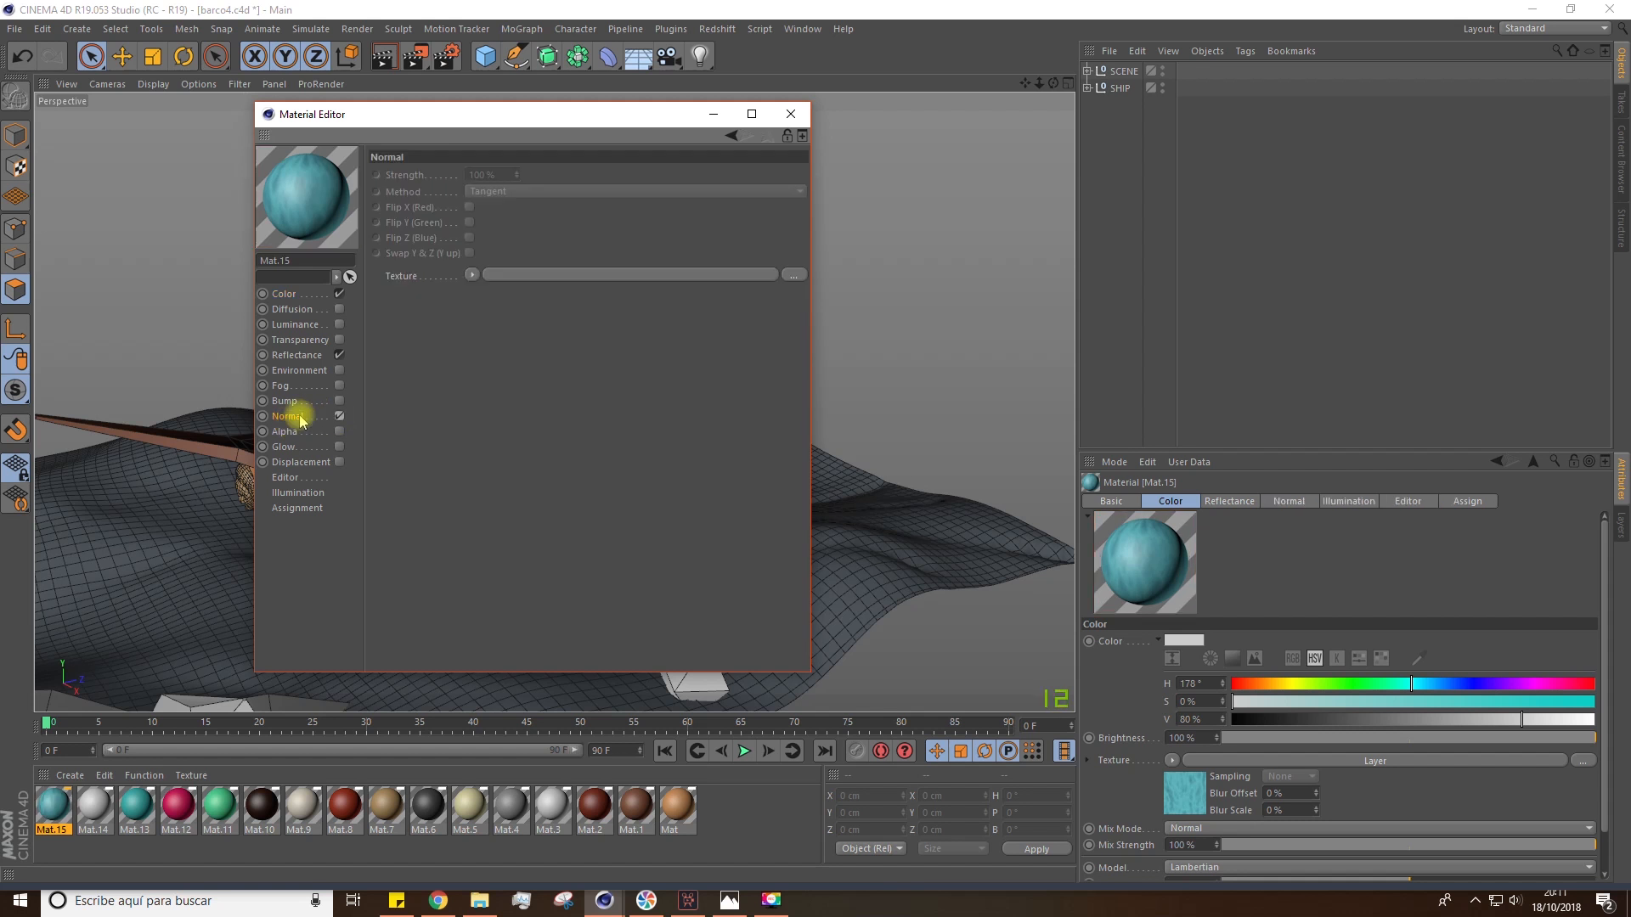
pyautogui.click(471, 274)
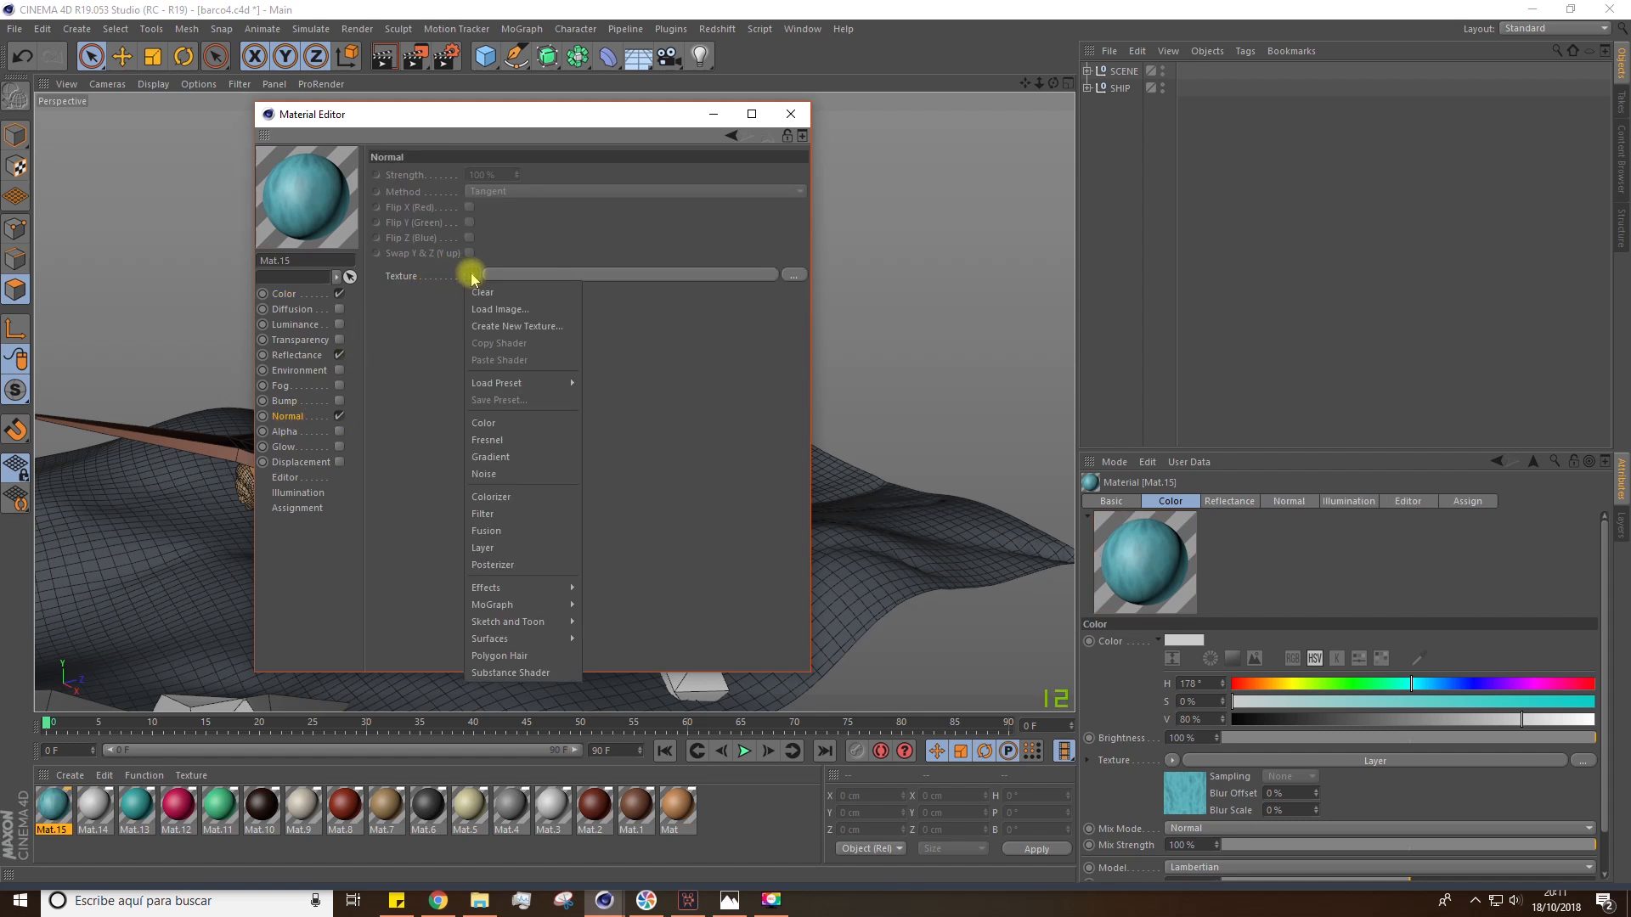
pyautogui.click(484, 548)
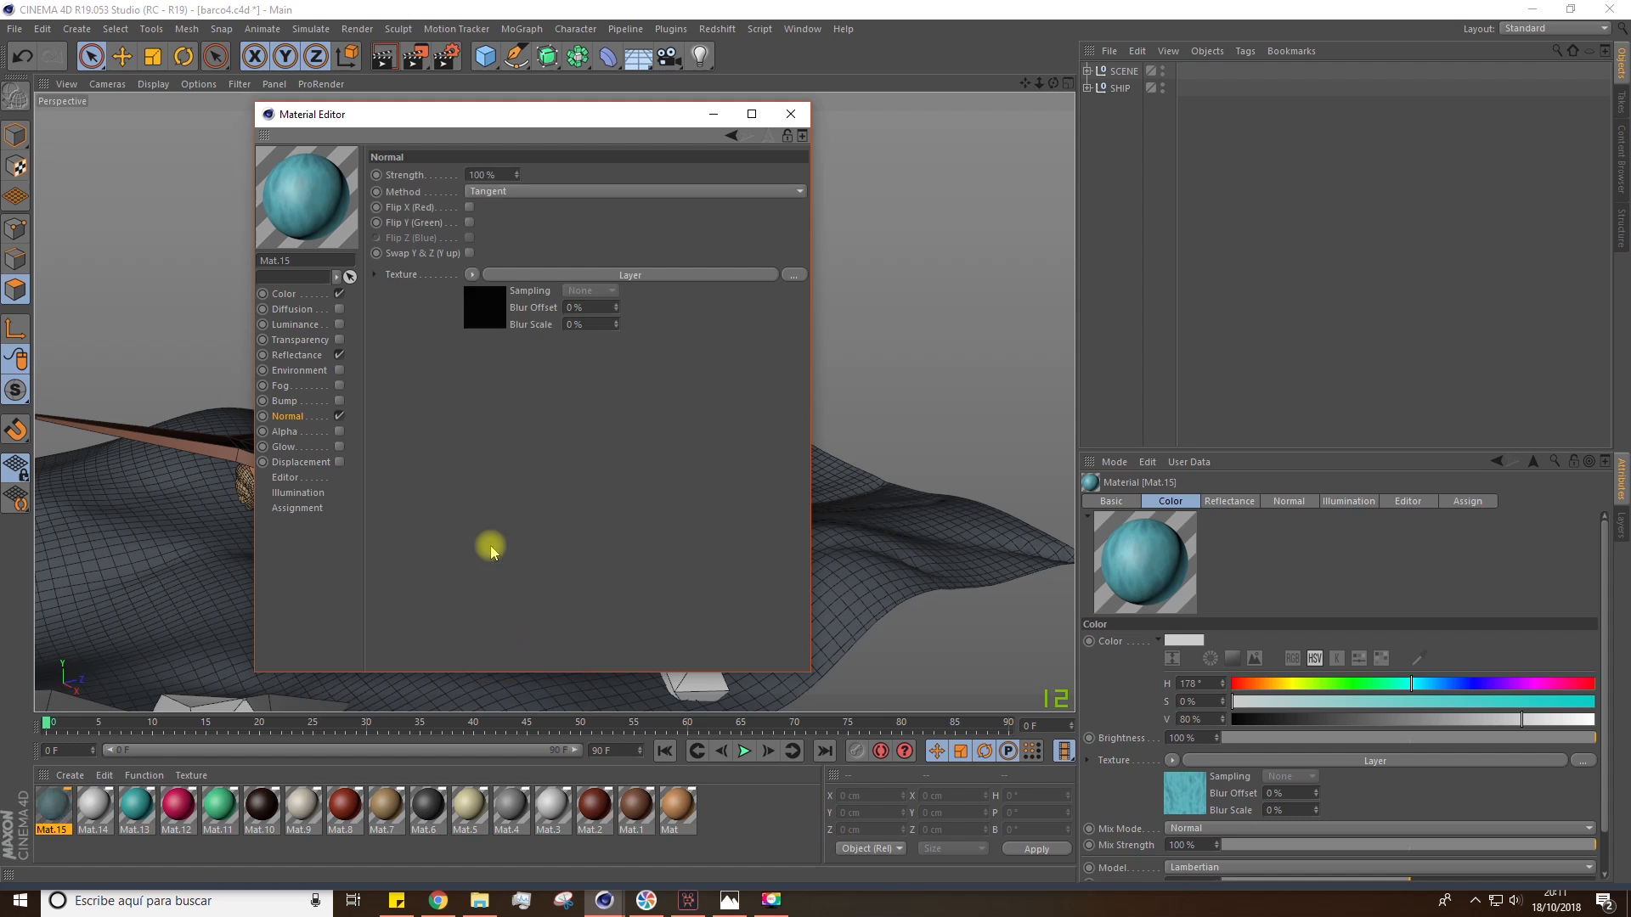
pyautogui.click(482, 316)
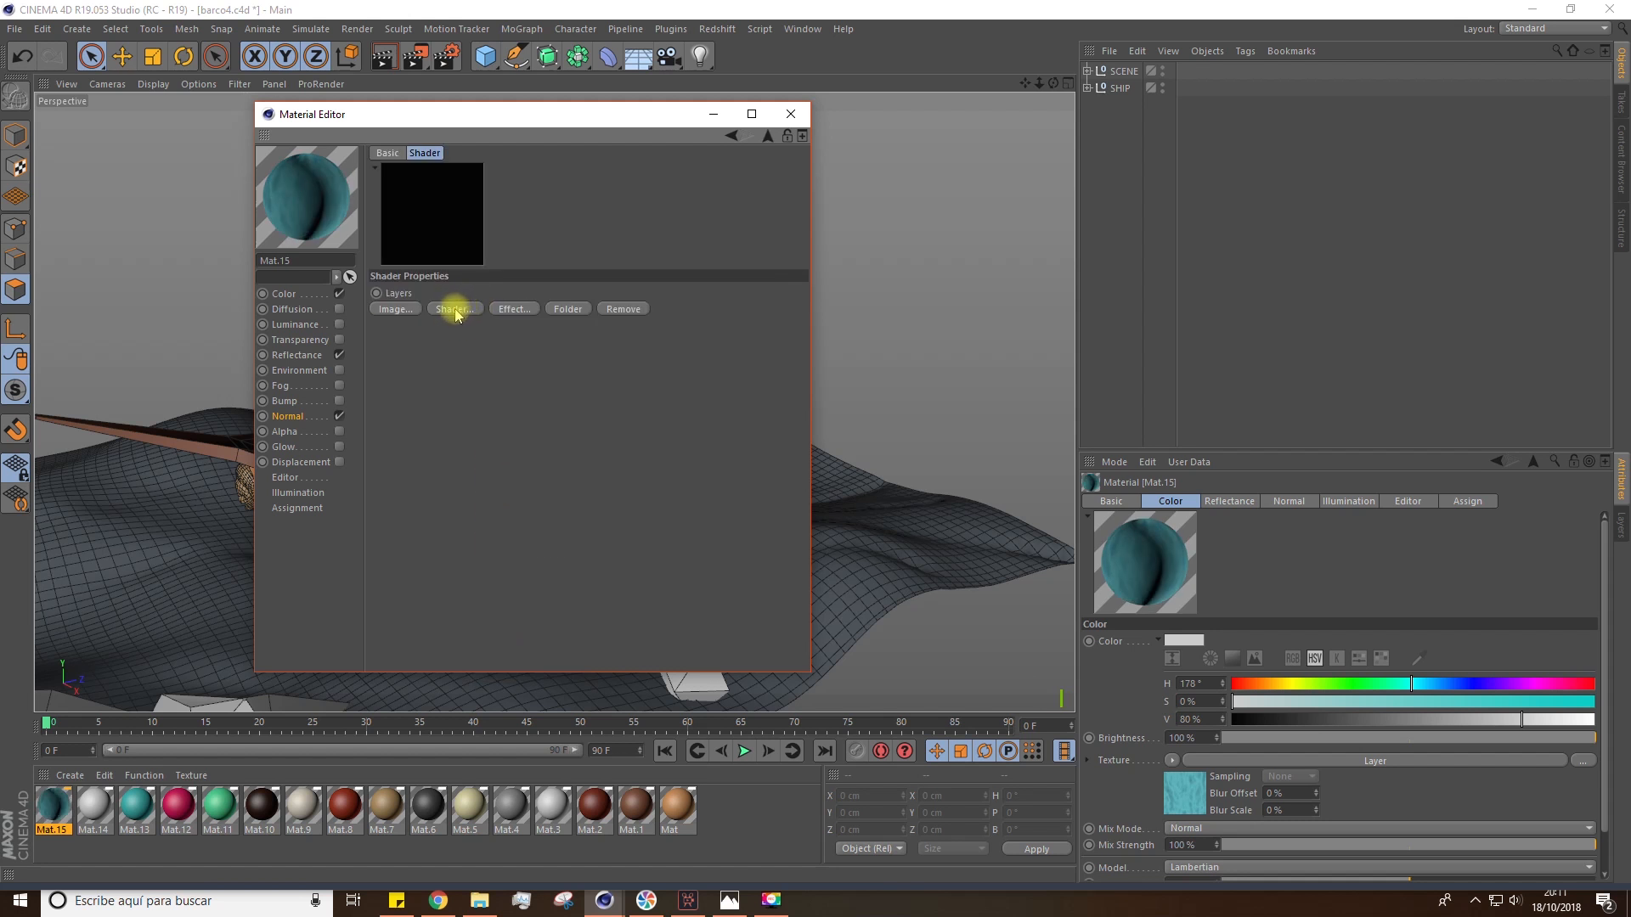
# Add a Water surface shader as a layer inside the Normal channel's Layer shader
pyautogui.click(454, 311)
pyautogui.moveTo(506, 569)
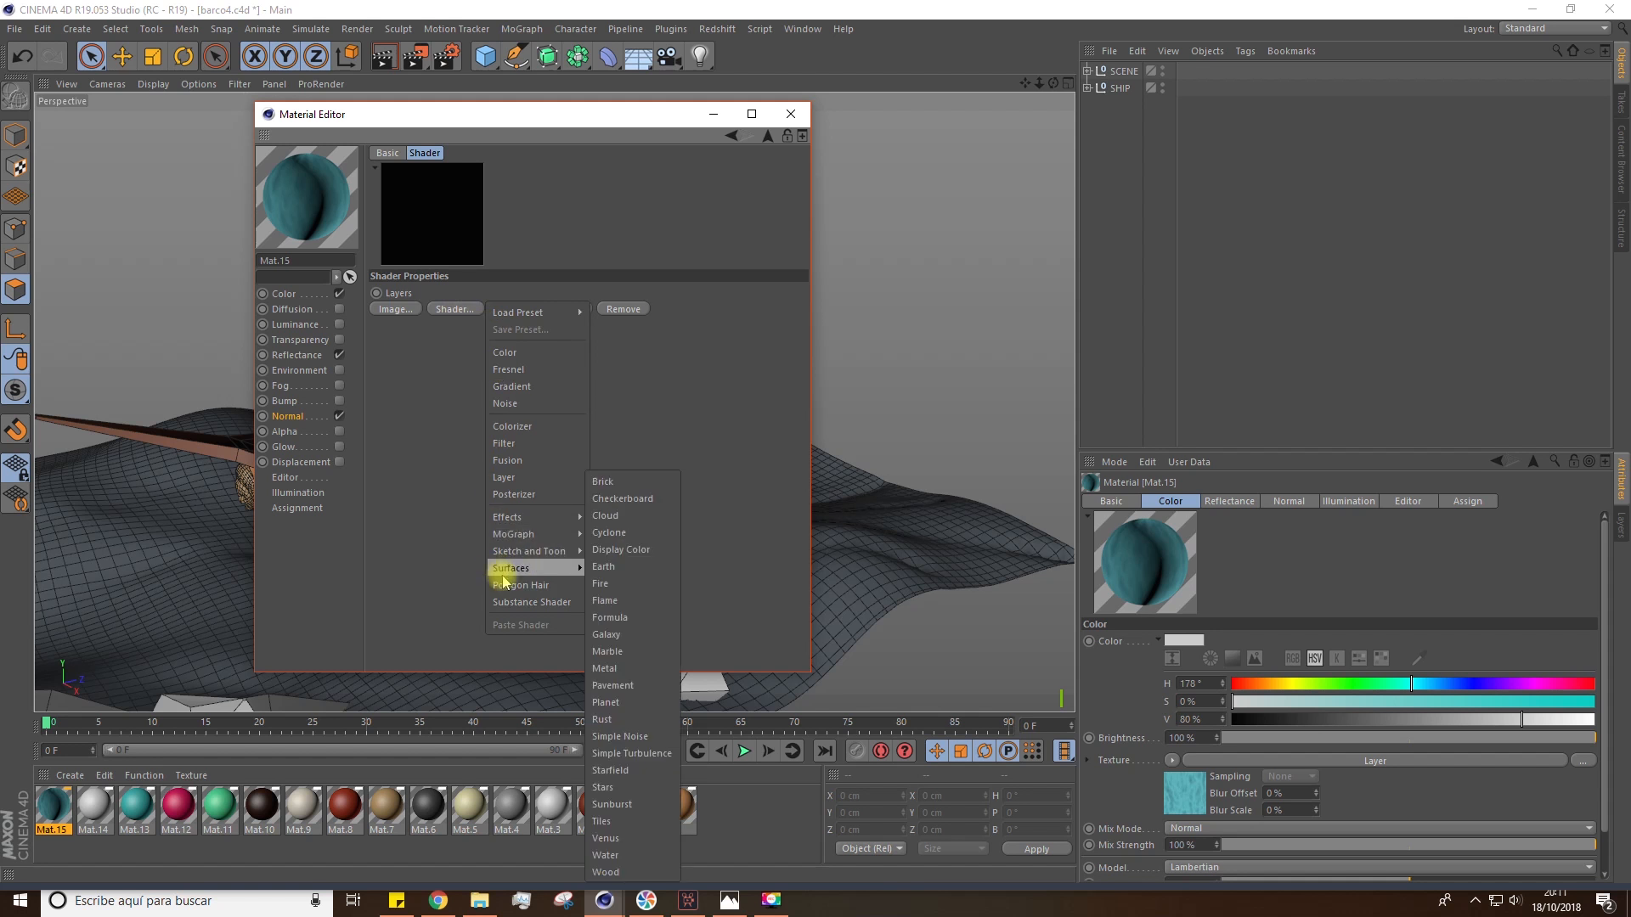
pyautogui.click(606, 856)
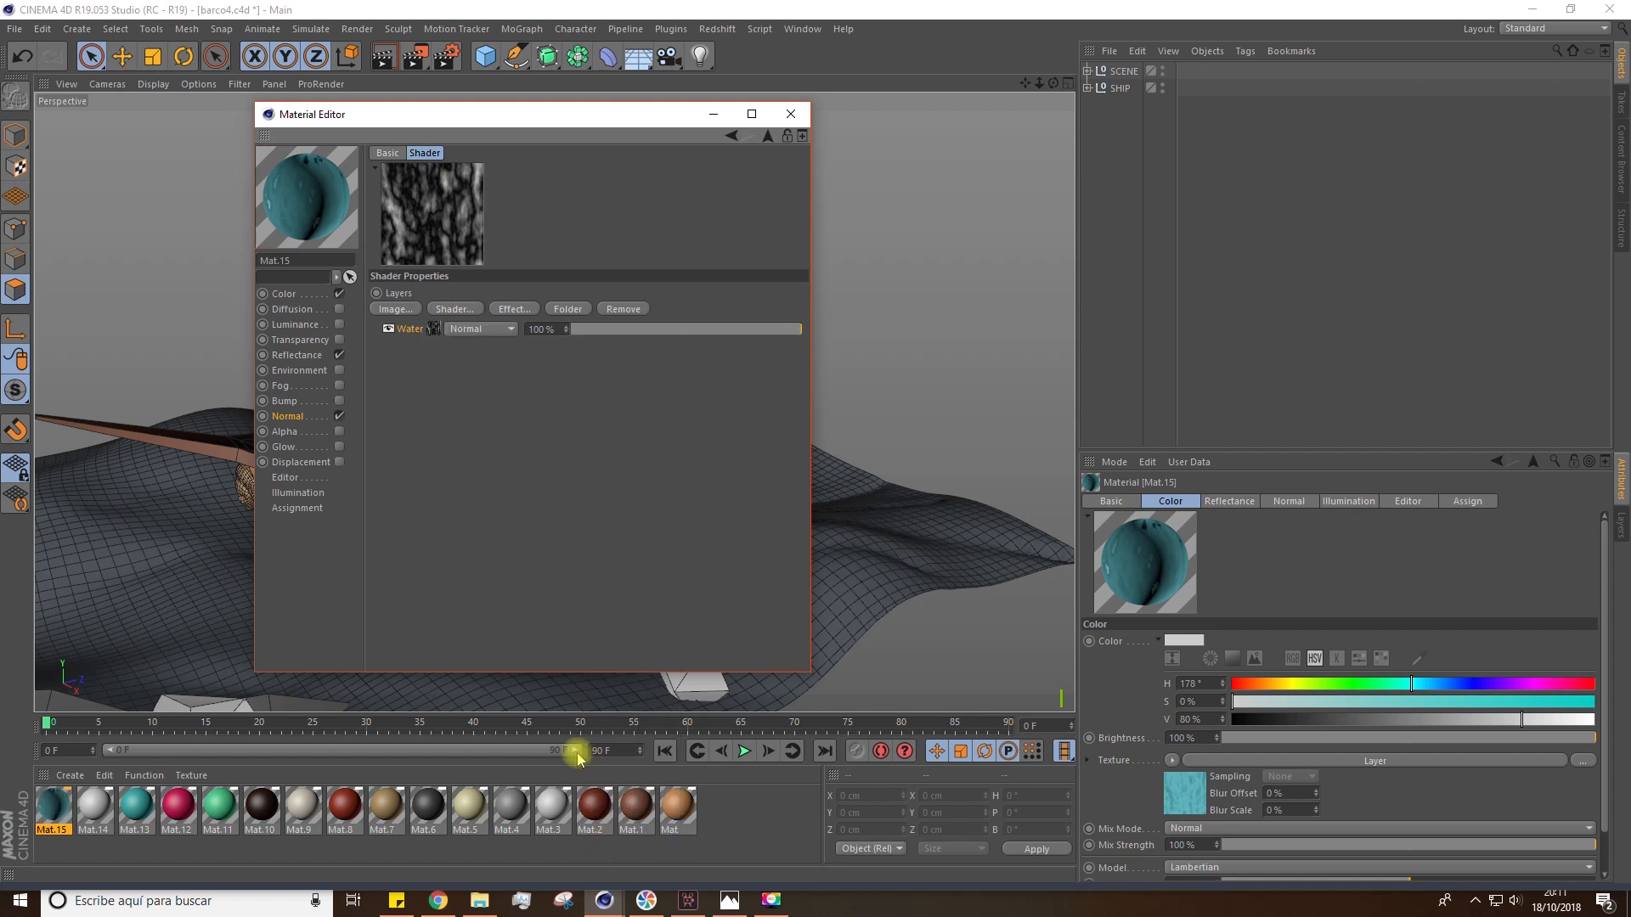
# Add a Normalizer effect layer above the Water layer and toggle its visibility to compare the result
pyautogui.click(442, 311)
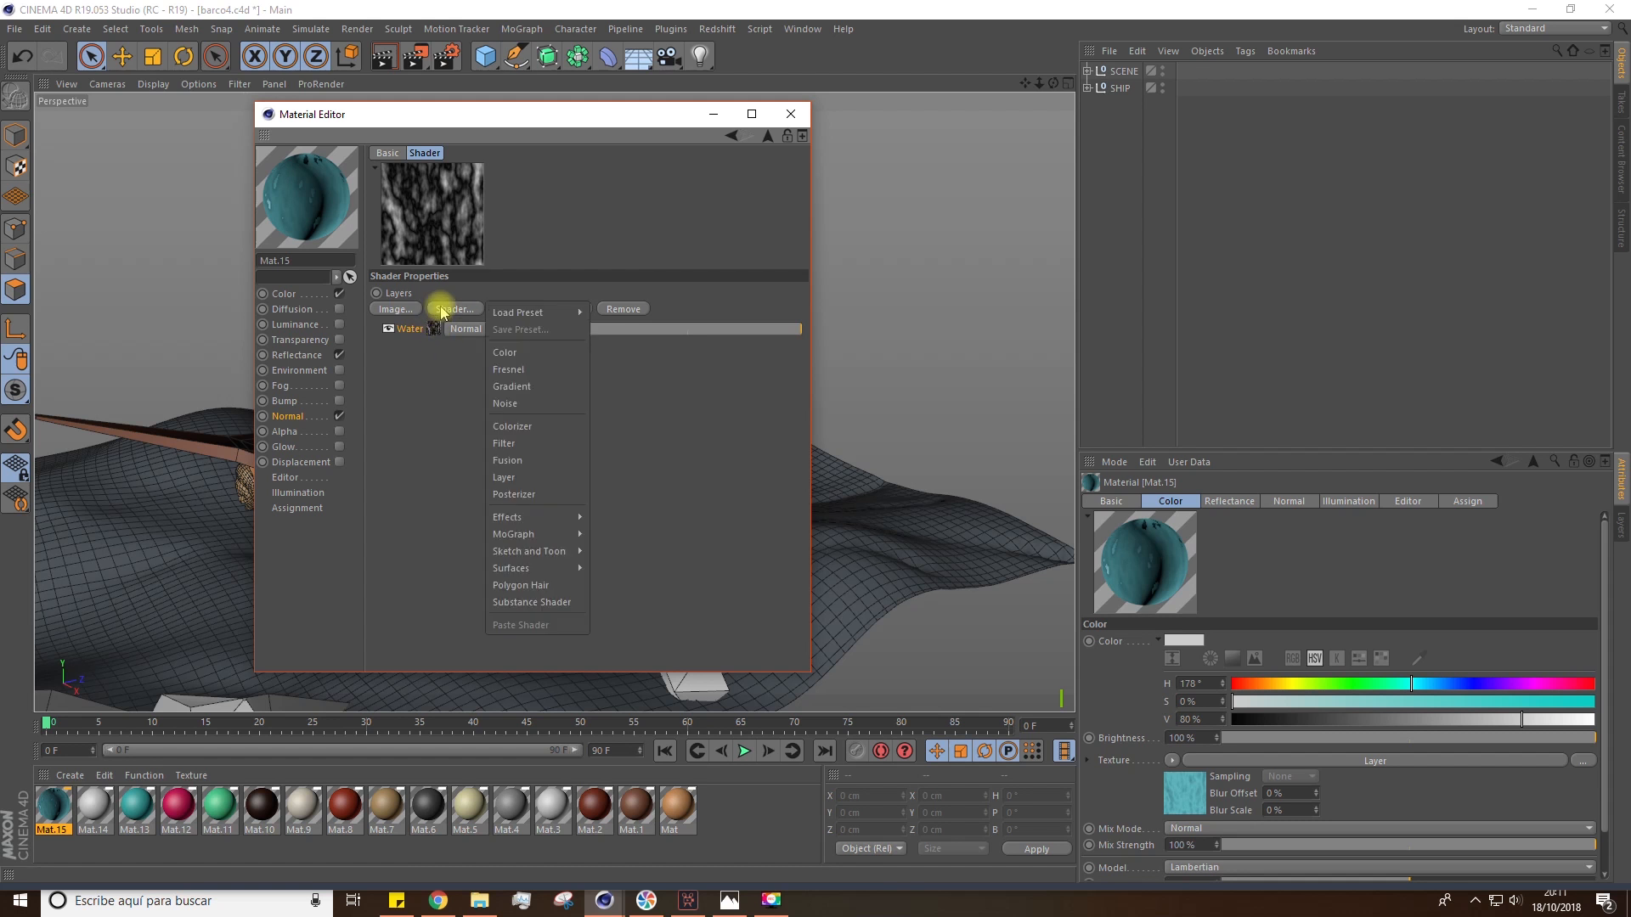
pyautogui.moveTo(510, 524)
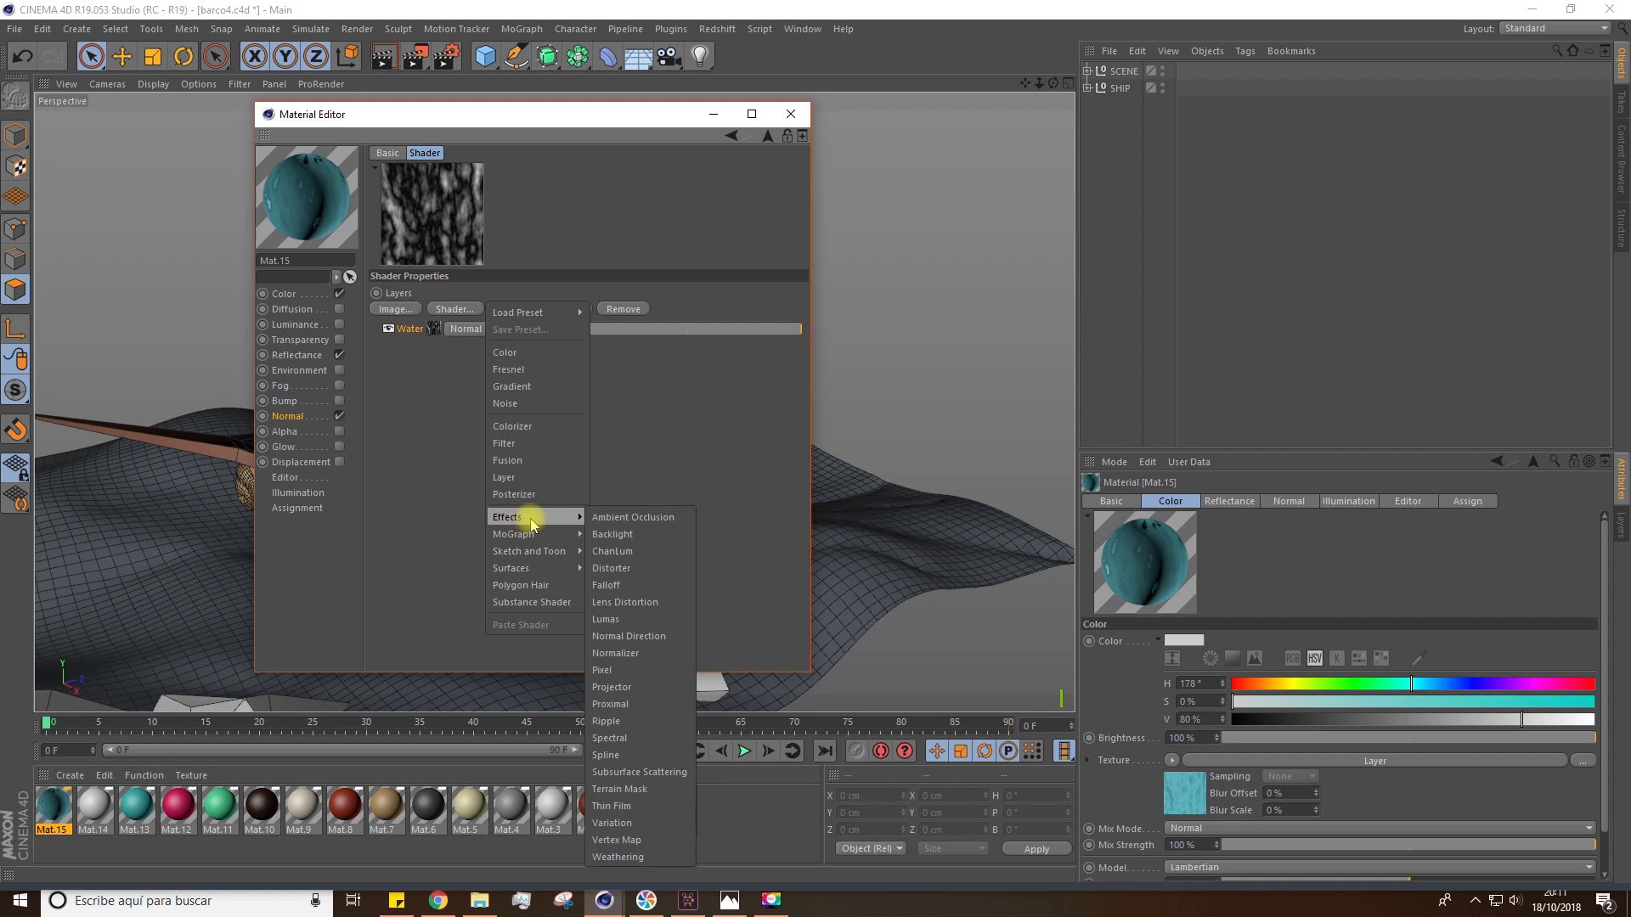
pyautogui.click(615, 653)
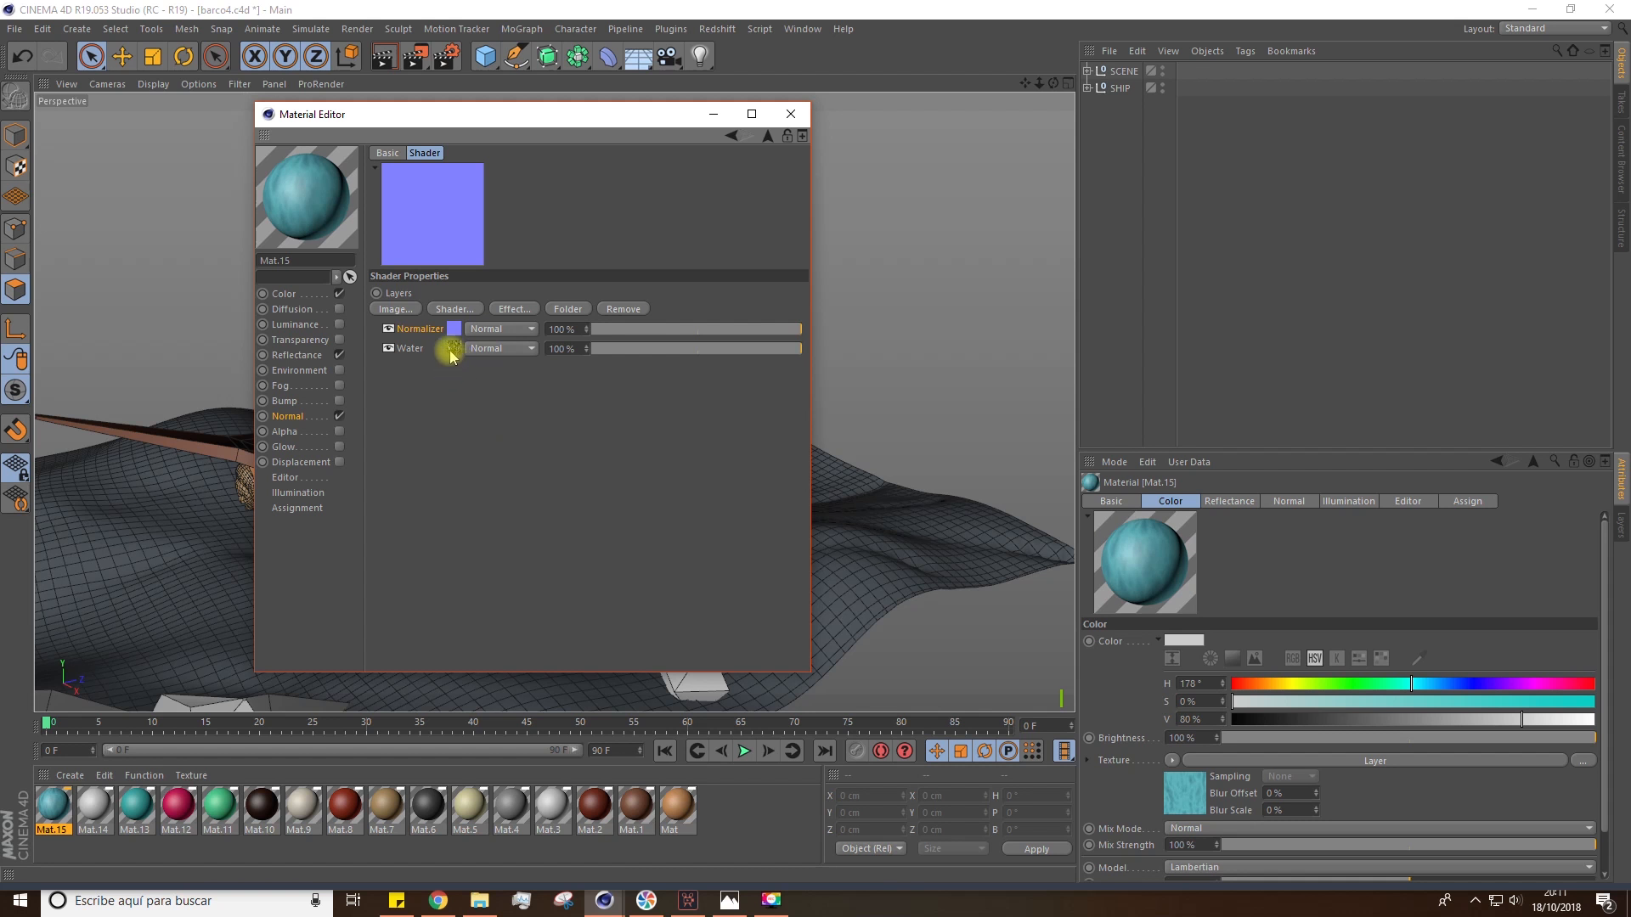
pyautogui.click(389, 331)
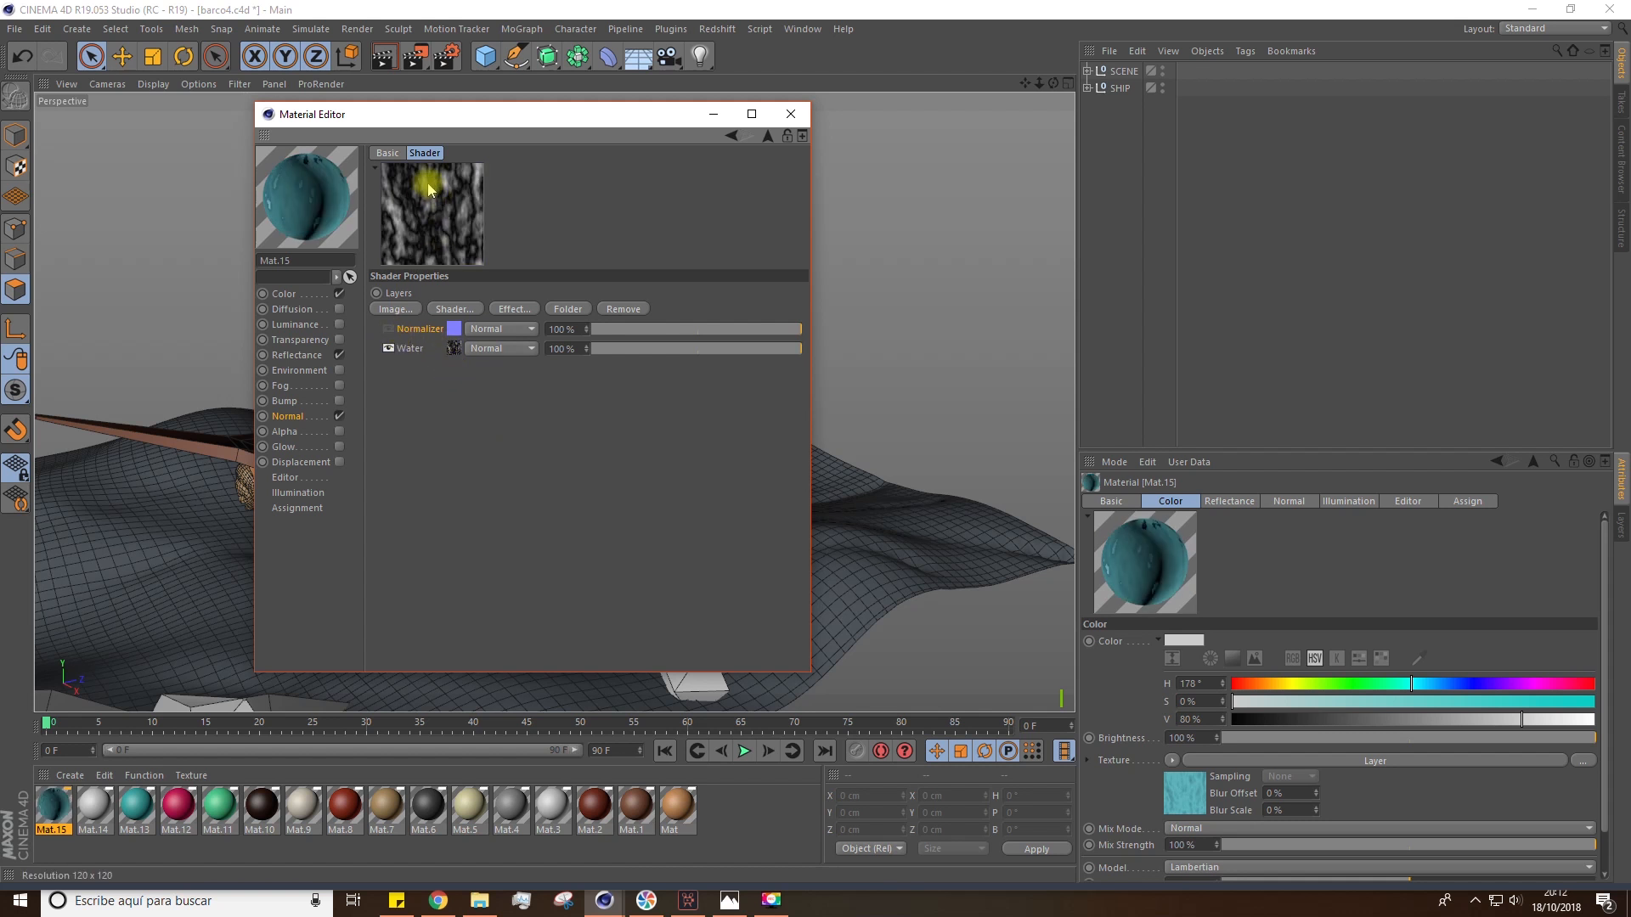
pyautogui.click(389, 330)
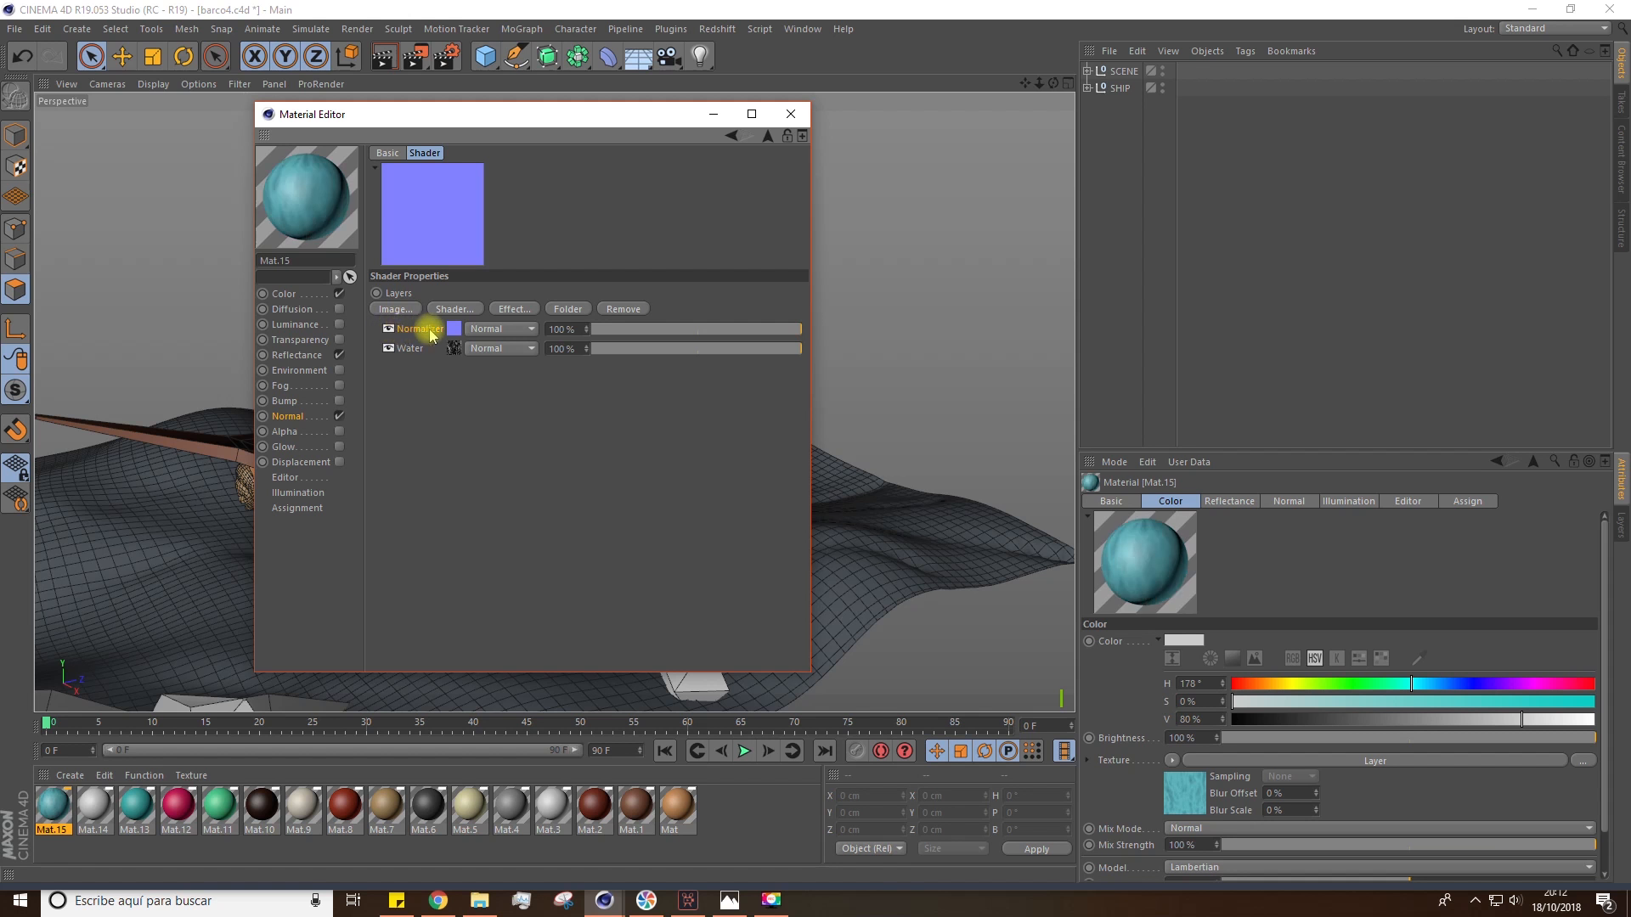
# Try the Multiply blend mode on the Normalizer layer, and set it to Screen
pyautogui.click(486, 330)
pyautogui.click(489, 370)
pyautogui.click(481, 330)
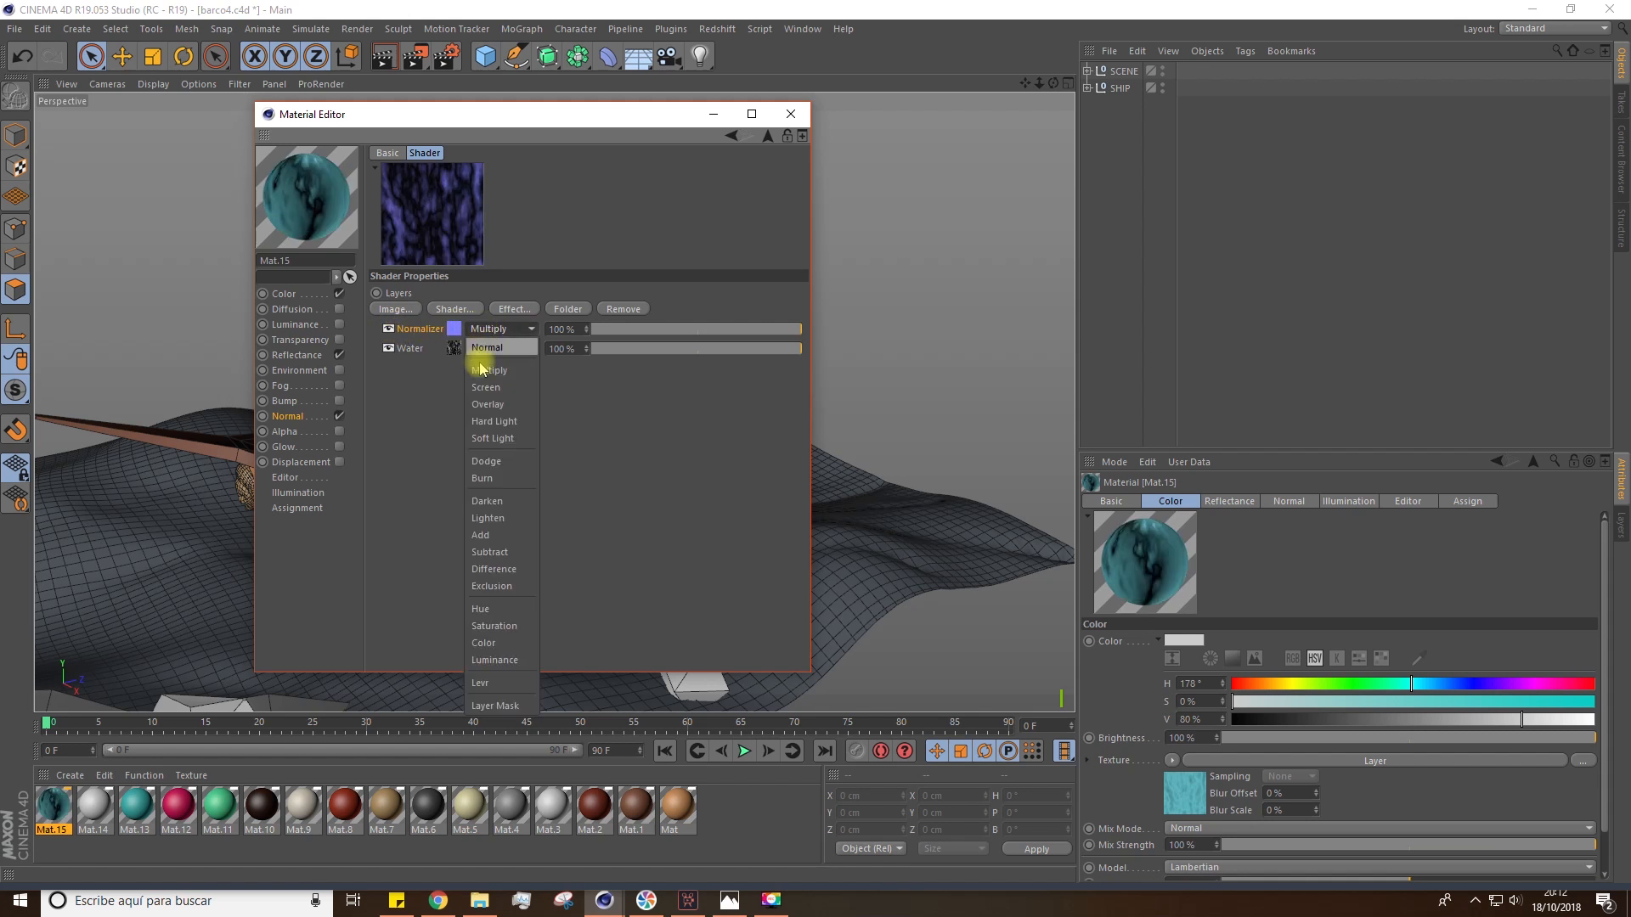
pyautogui.click(486, 387)
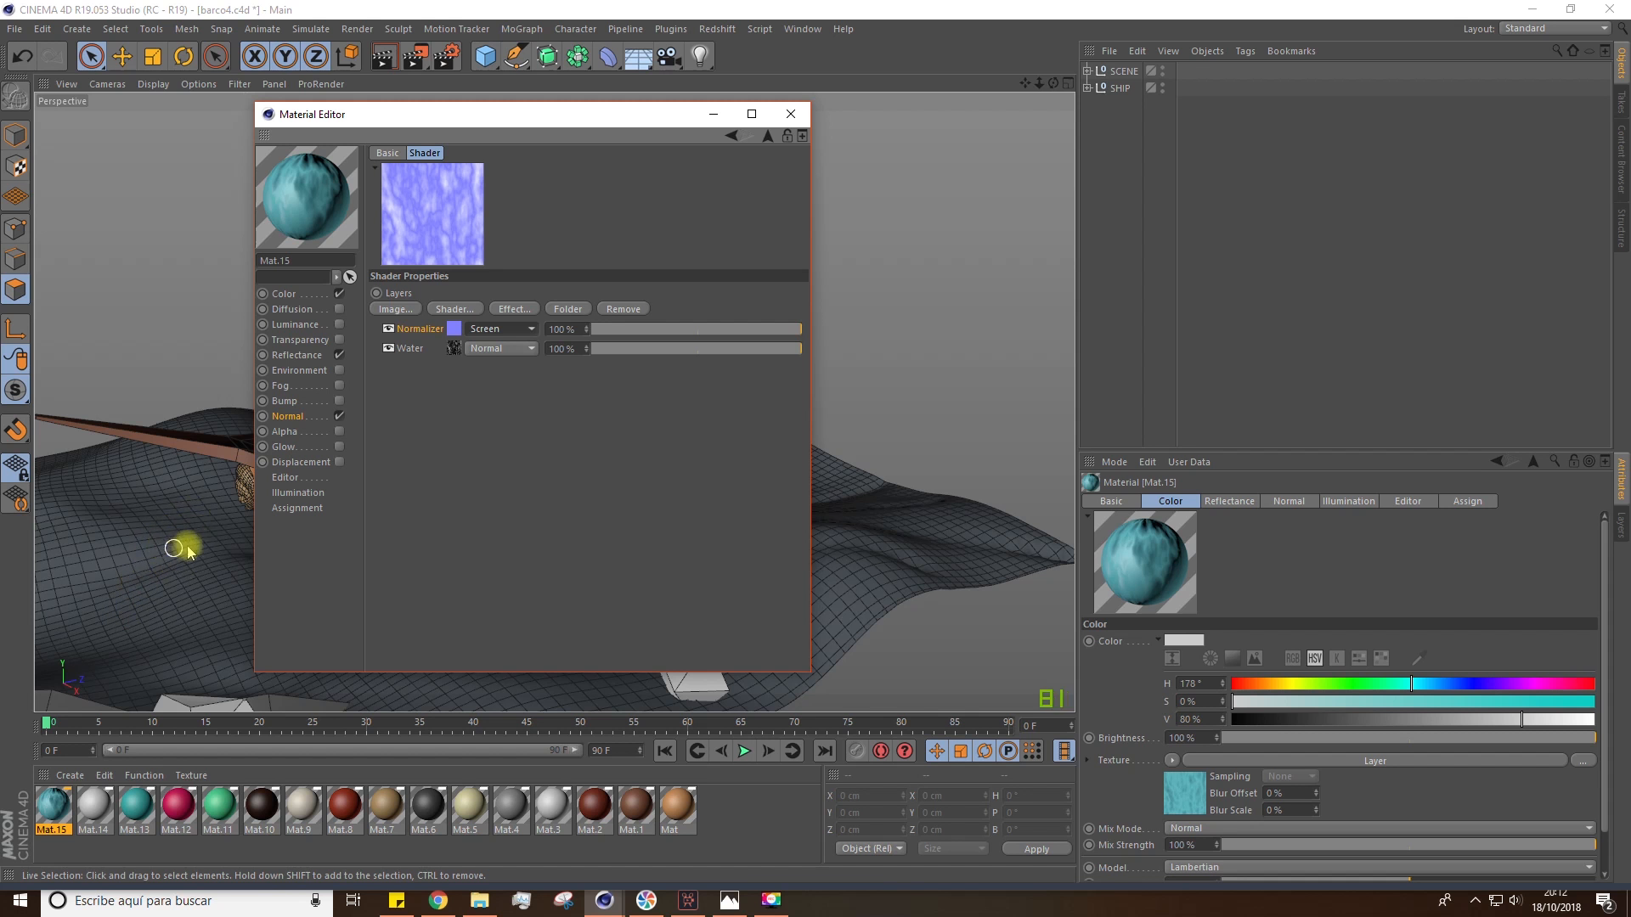
# Turn off Mat.15's Reflectance channel, close the material editor and apply the material to the sea plane
pyautogui.click(339, 355)
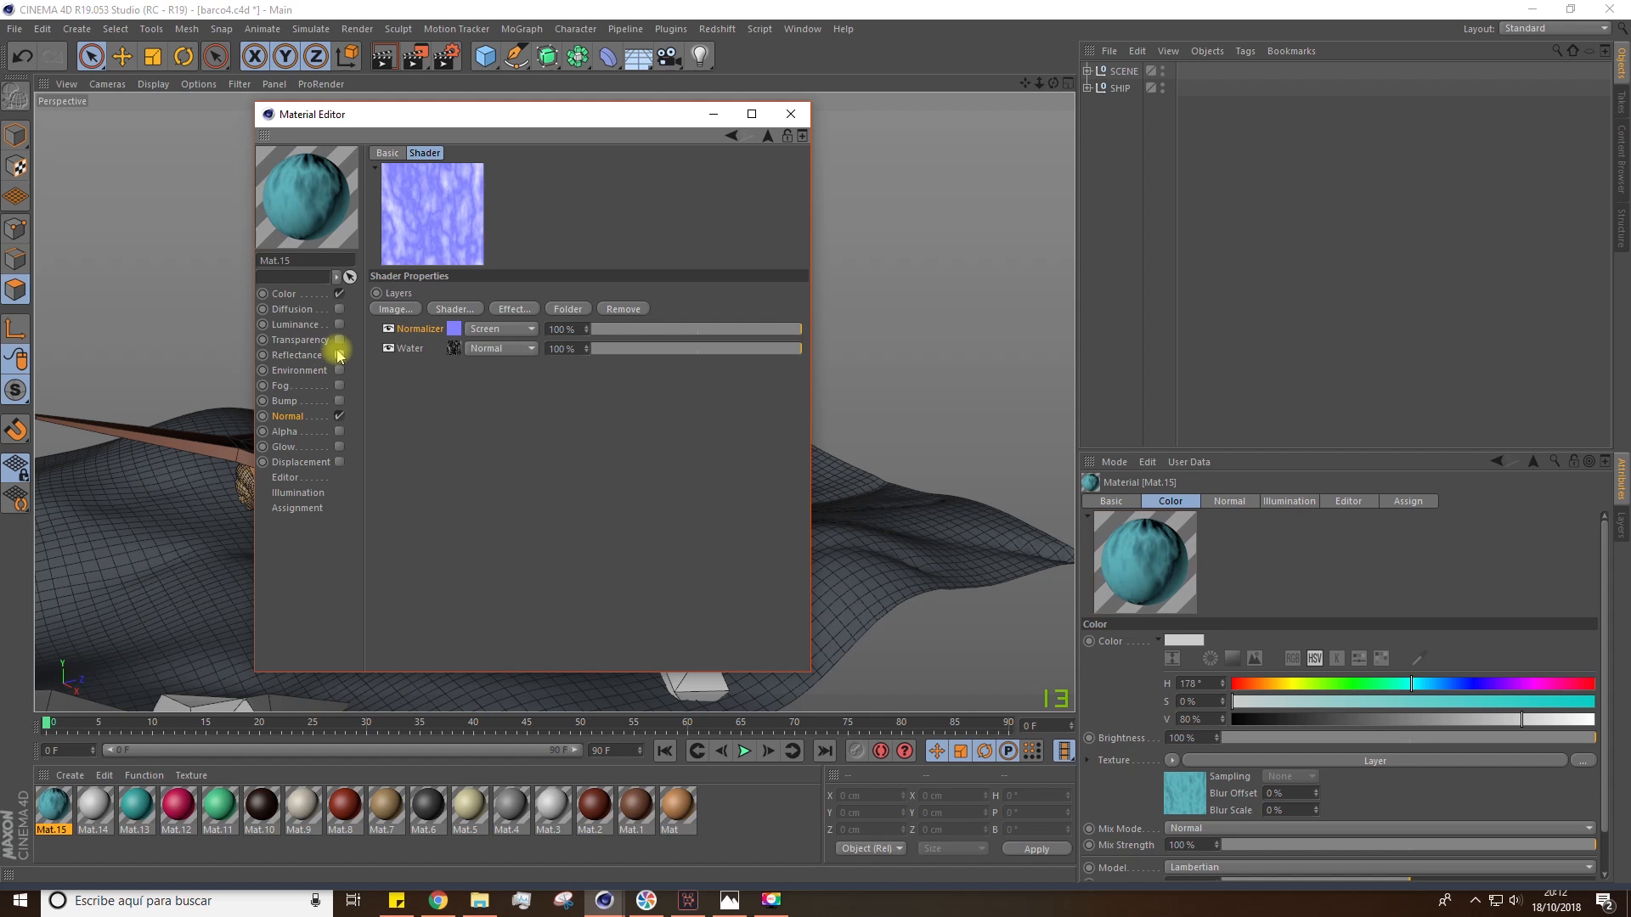
pyautogui.click(286, 293)
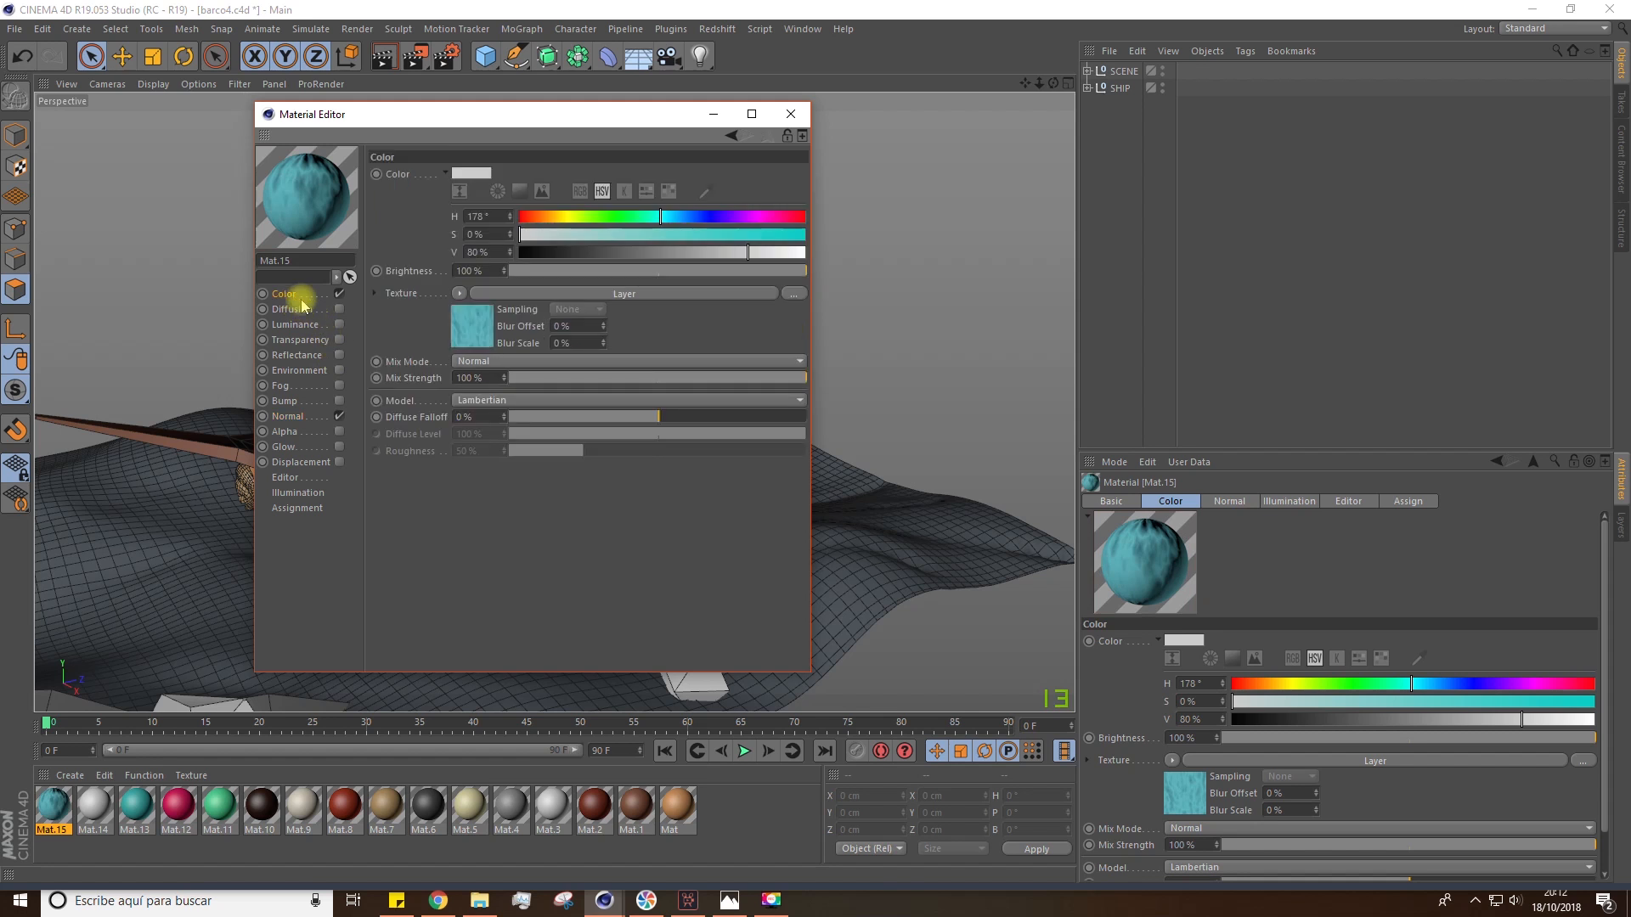
pyautogui.click(293, 416)
pyautogui.click(790, 113)
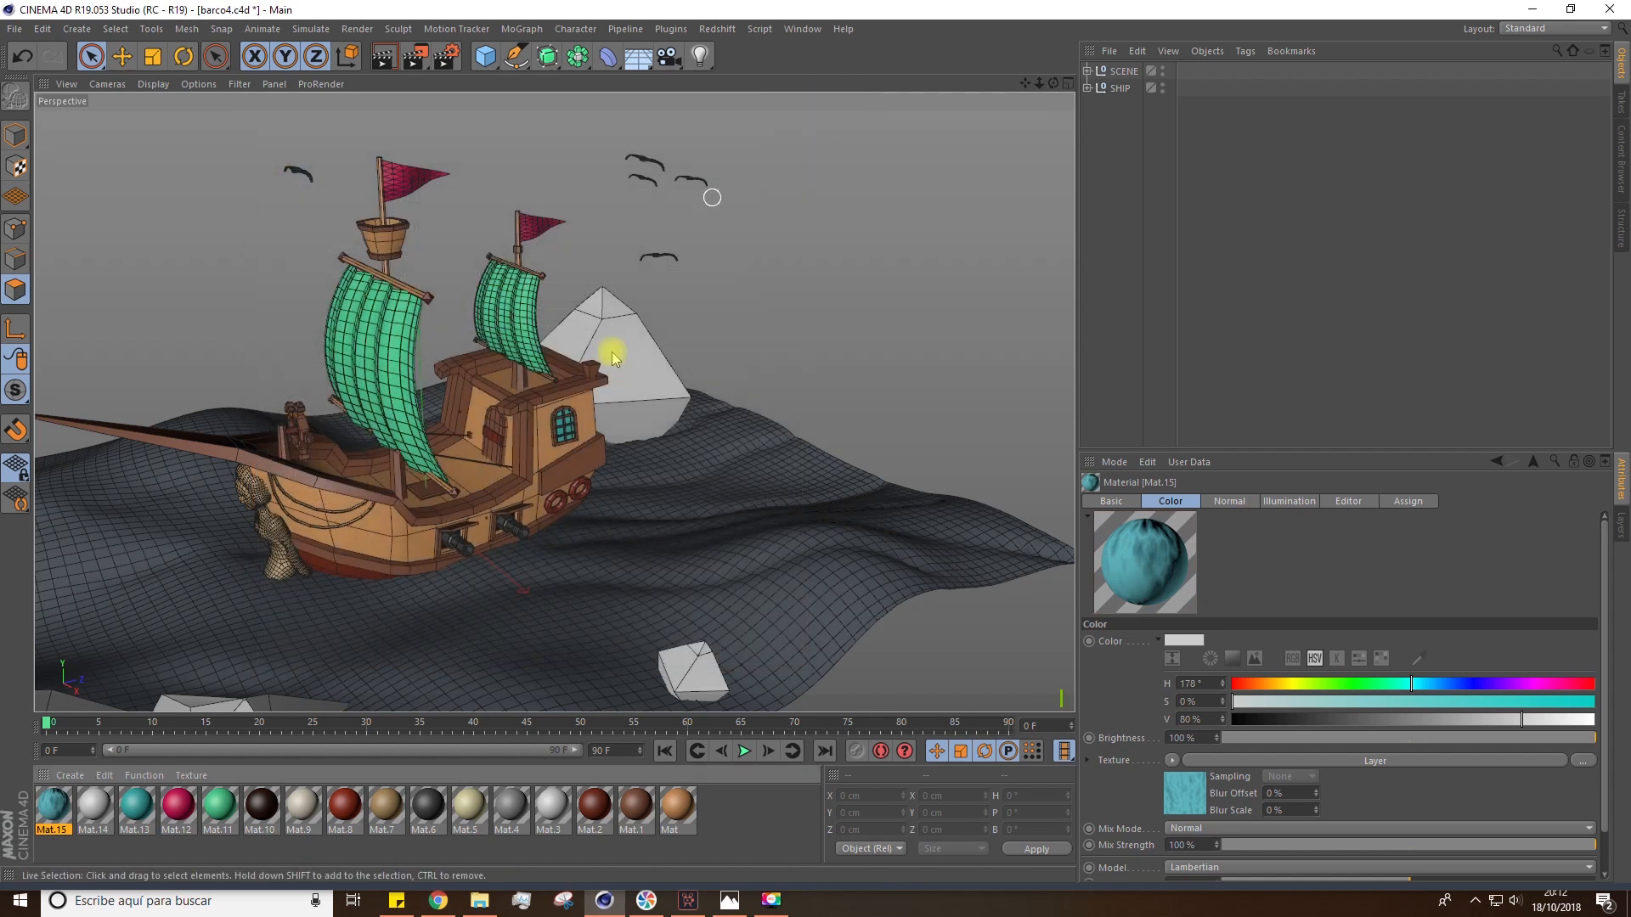
pyautogui.scroll(-5, 666, 262)
pyautogui.moveTo(56, 811); pyautogui.dragTo(355, 445)
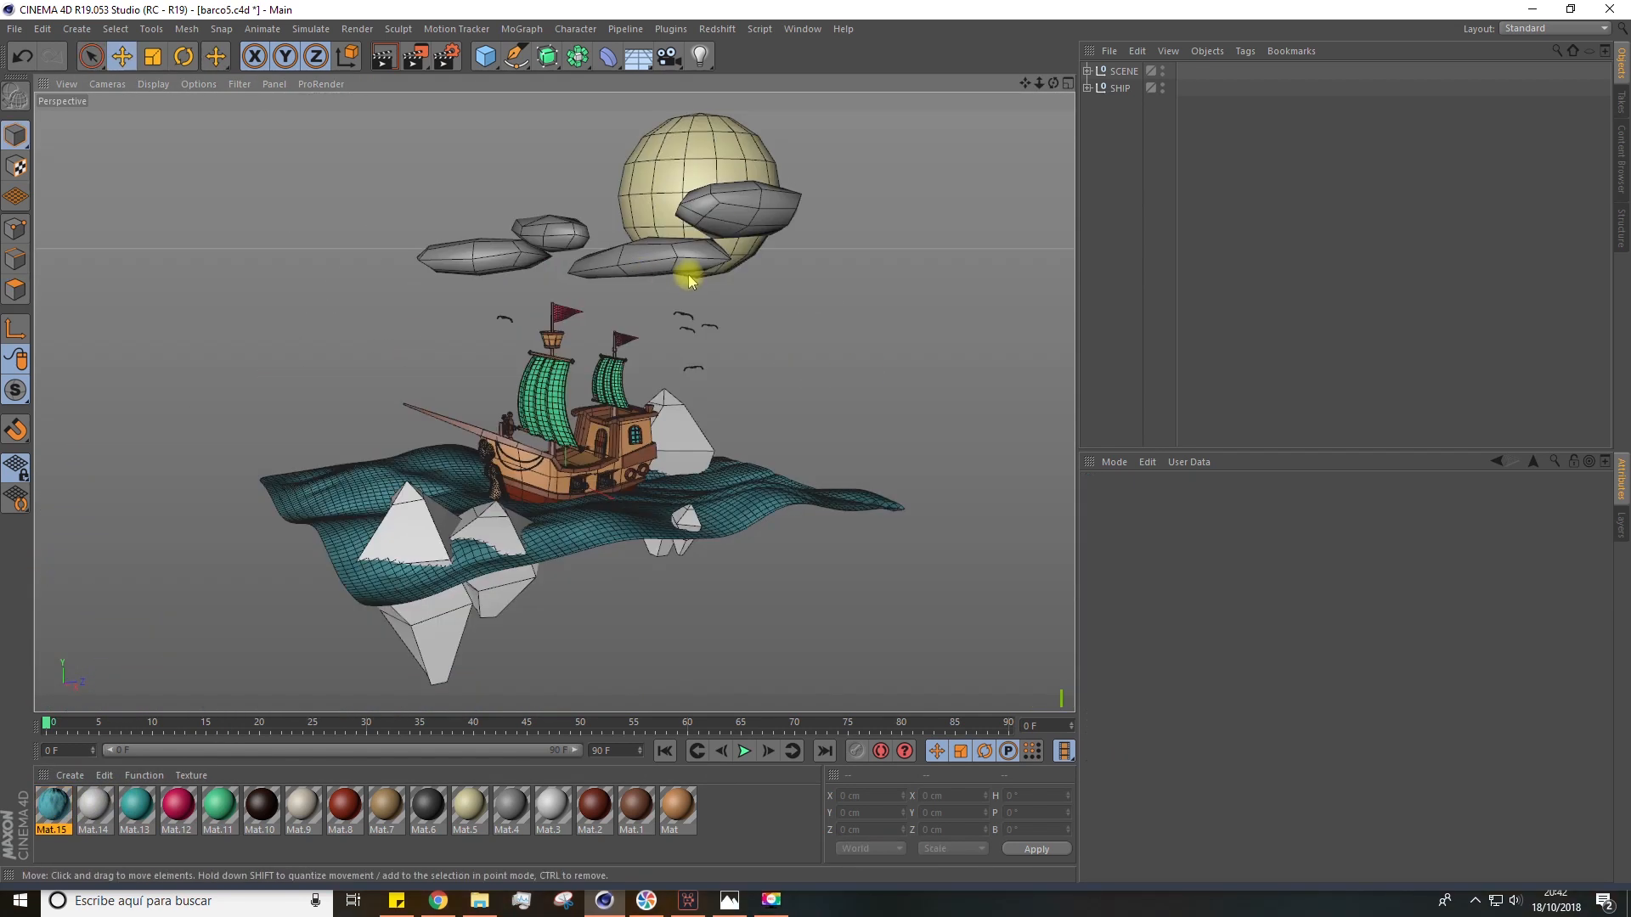
# Move the magenta flag material from Cloth Surface to its child planes Plane.1 and Plane, and delete the Mat.9 tag from Cloth Surface
pyautogui.keyDown('alt'); pyautogui.moveTo(764, 359); pyautogui.dragTo(782, 367); pyautogui.keyUp('alt')
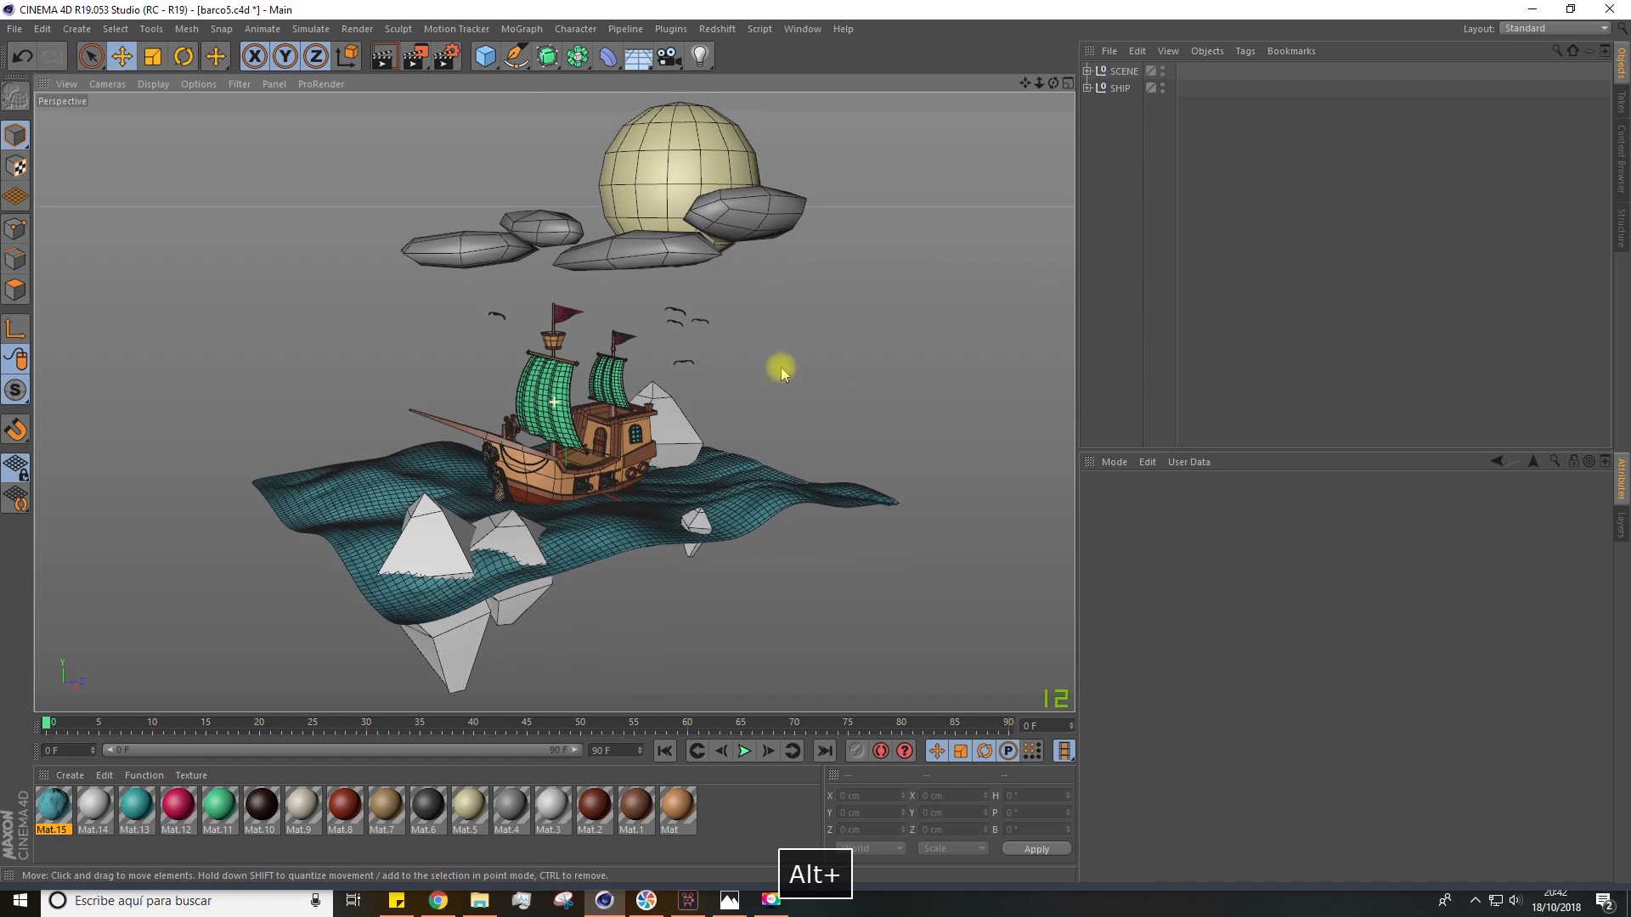
pyautogui.click(1087, 71)
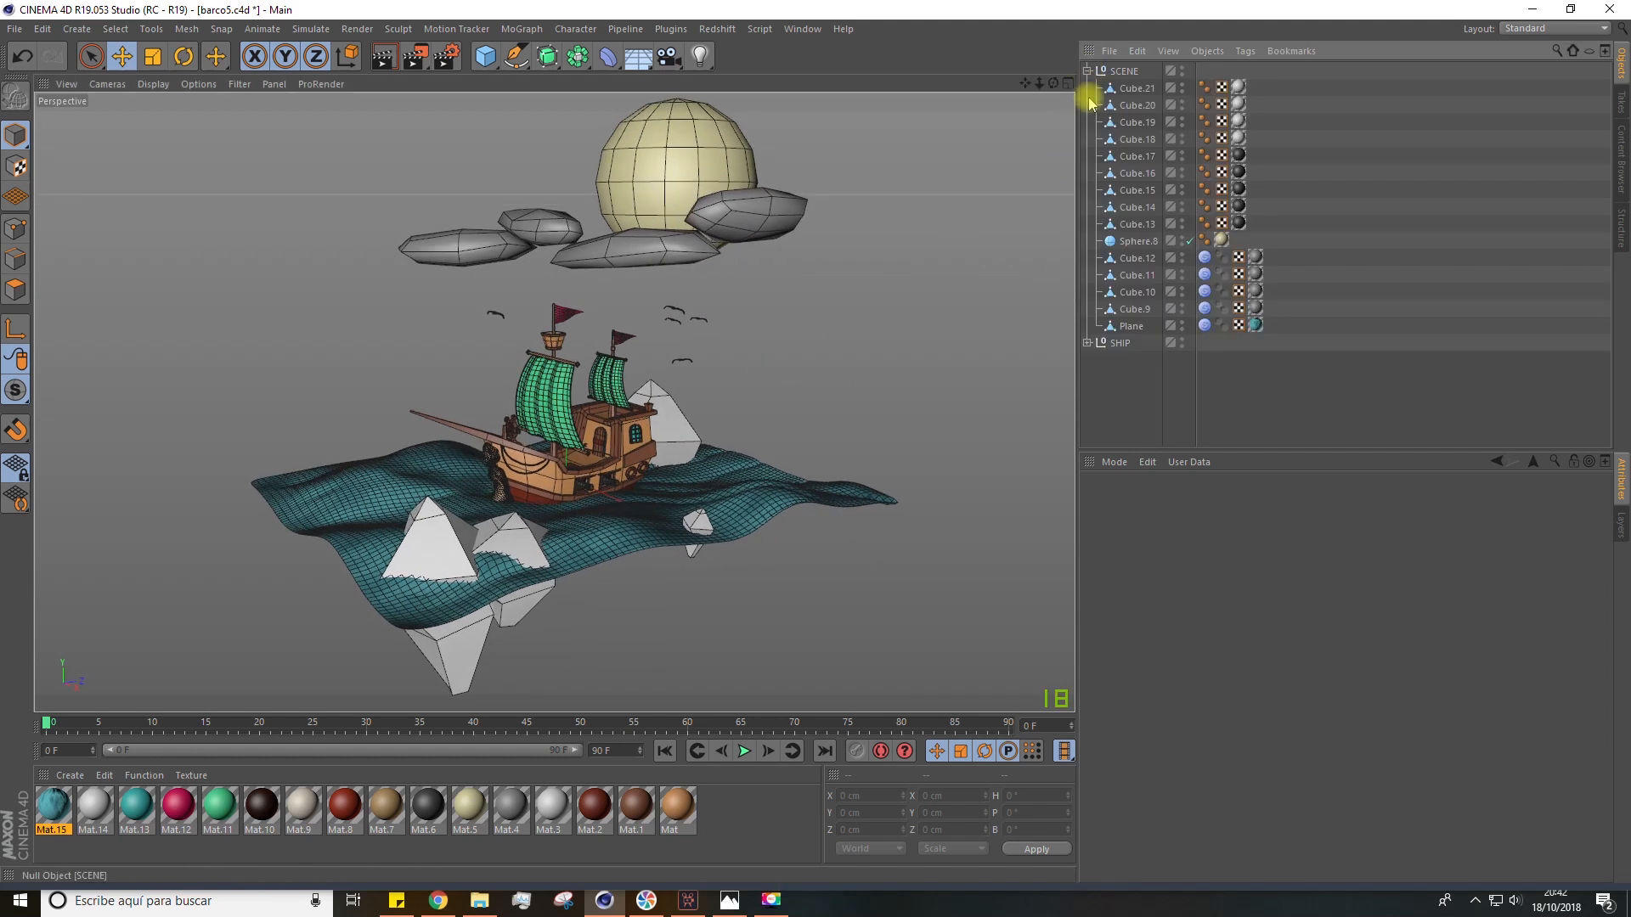
pyautogui.click(1088, 342)
pyautogui.scroll(10, 568, 314)
pyautogui.click(656, 408)
pyautogui.scroll(-10, 1157, 284)
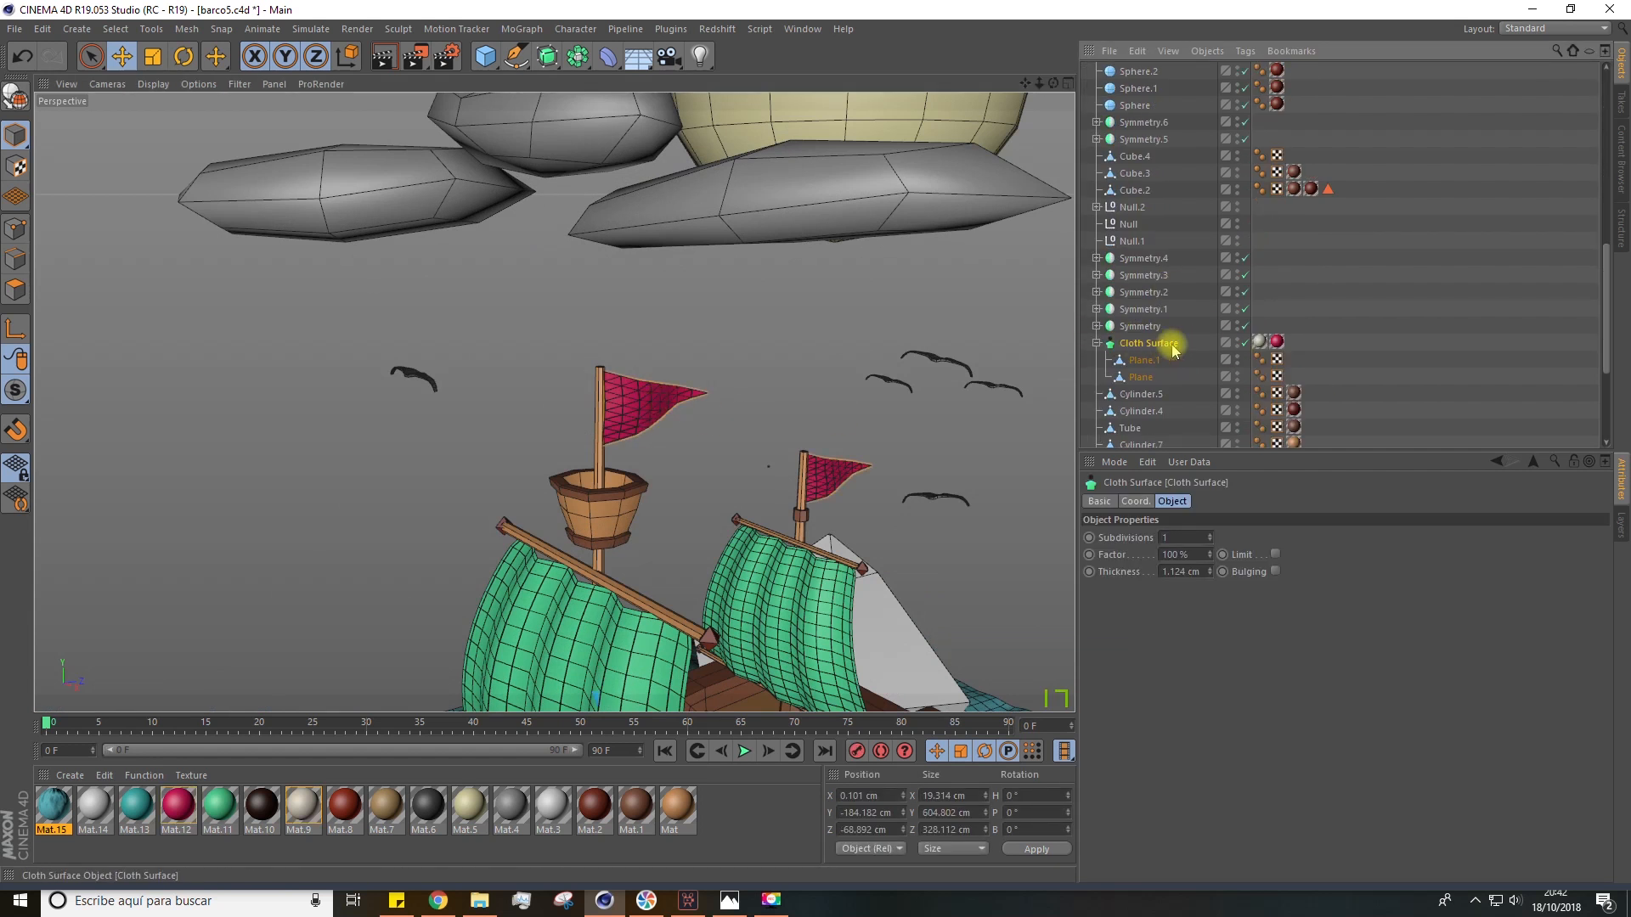
pyautogui.moveTo(1291, 361); pyautogui.dragTo(1292, 376)
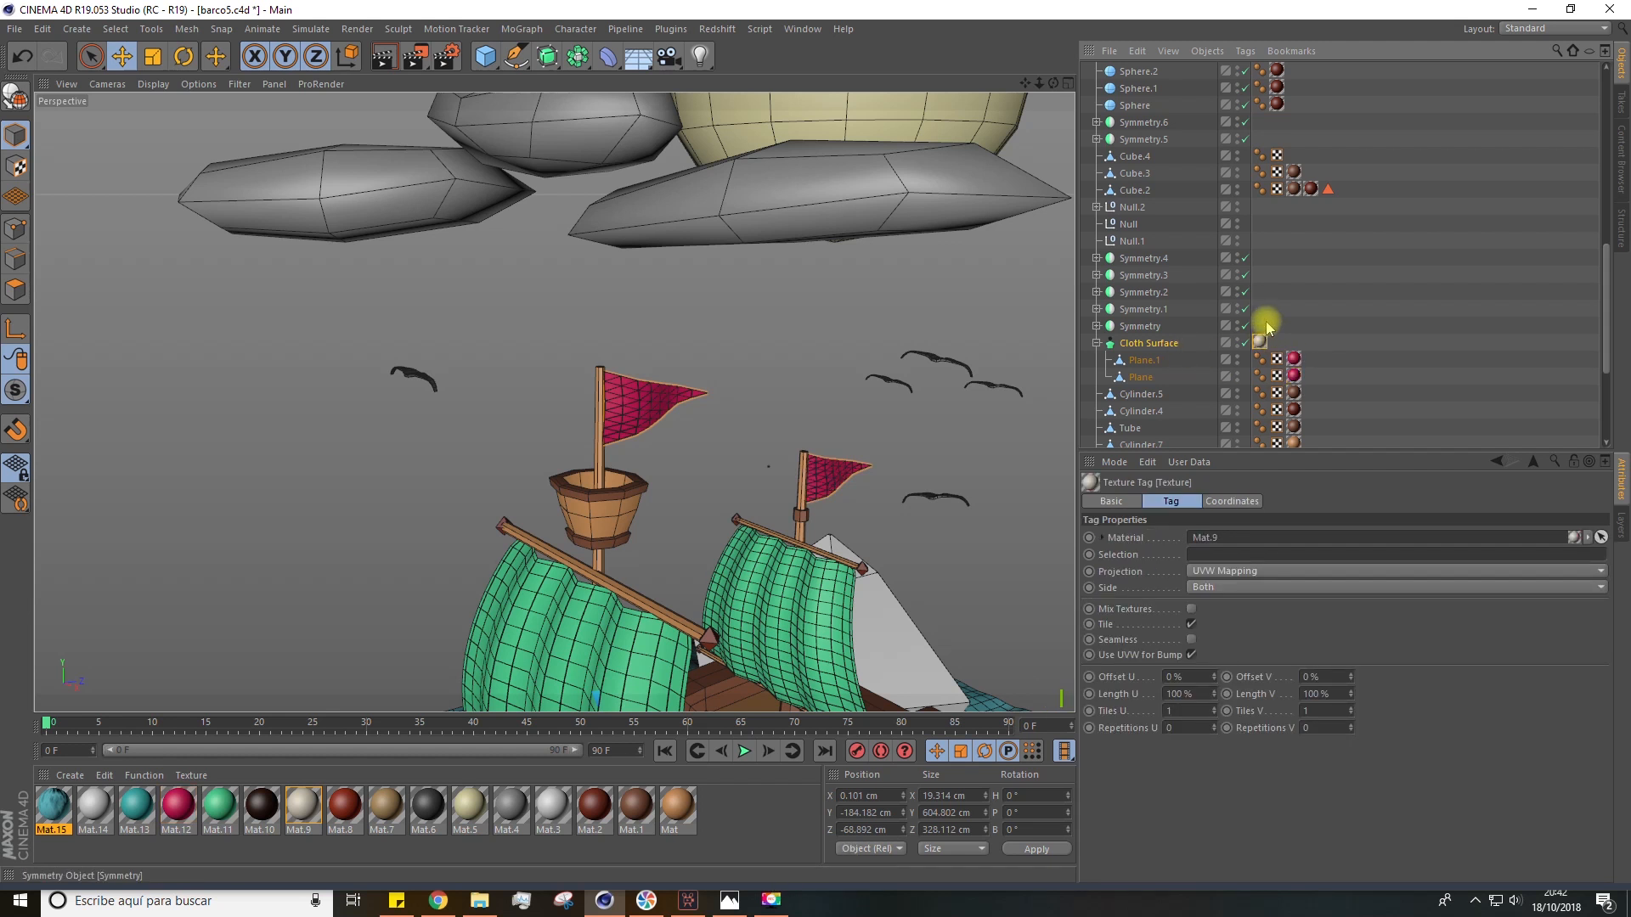
pyautogui.press('Delete')
pyautogui.scroll(-7, 883, 435)
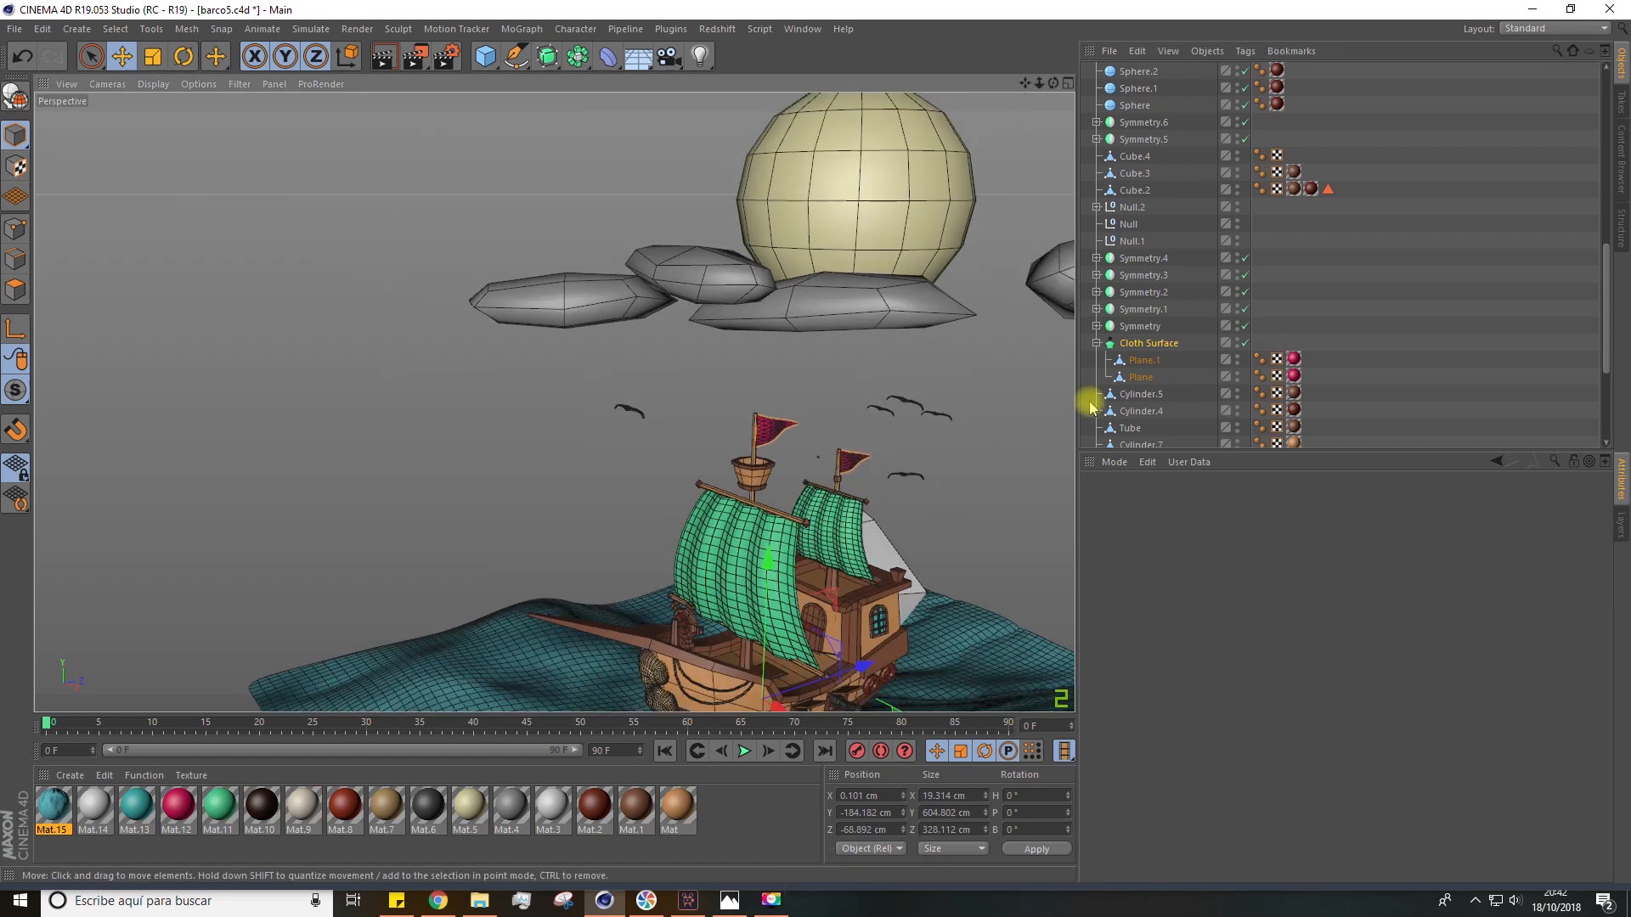
# Select all objects in the SCENE and SHIP groups and convert them into editable polygon objects
pyautogui.scroll(10, 1187, 339)
pyautogui.click(1125, 70)
pyautogui.scroll(-10, 1143, 157)
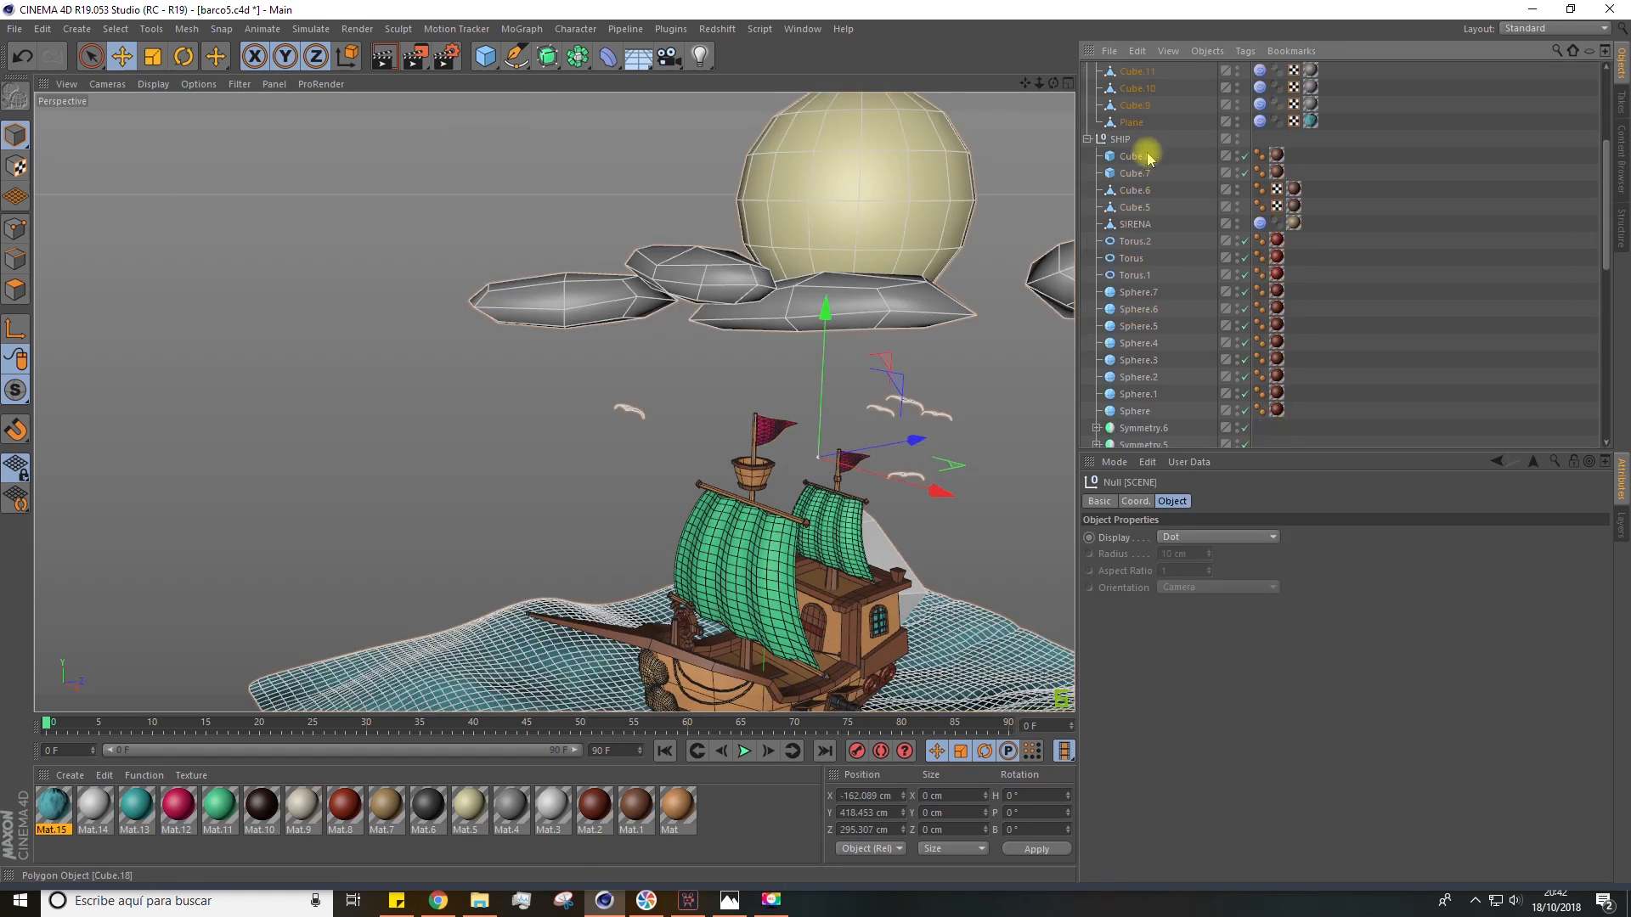
pyautogui.keyDown('shift'); pyautogui.click(1138, 440); pyautogui.keyUp('shift')
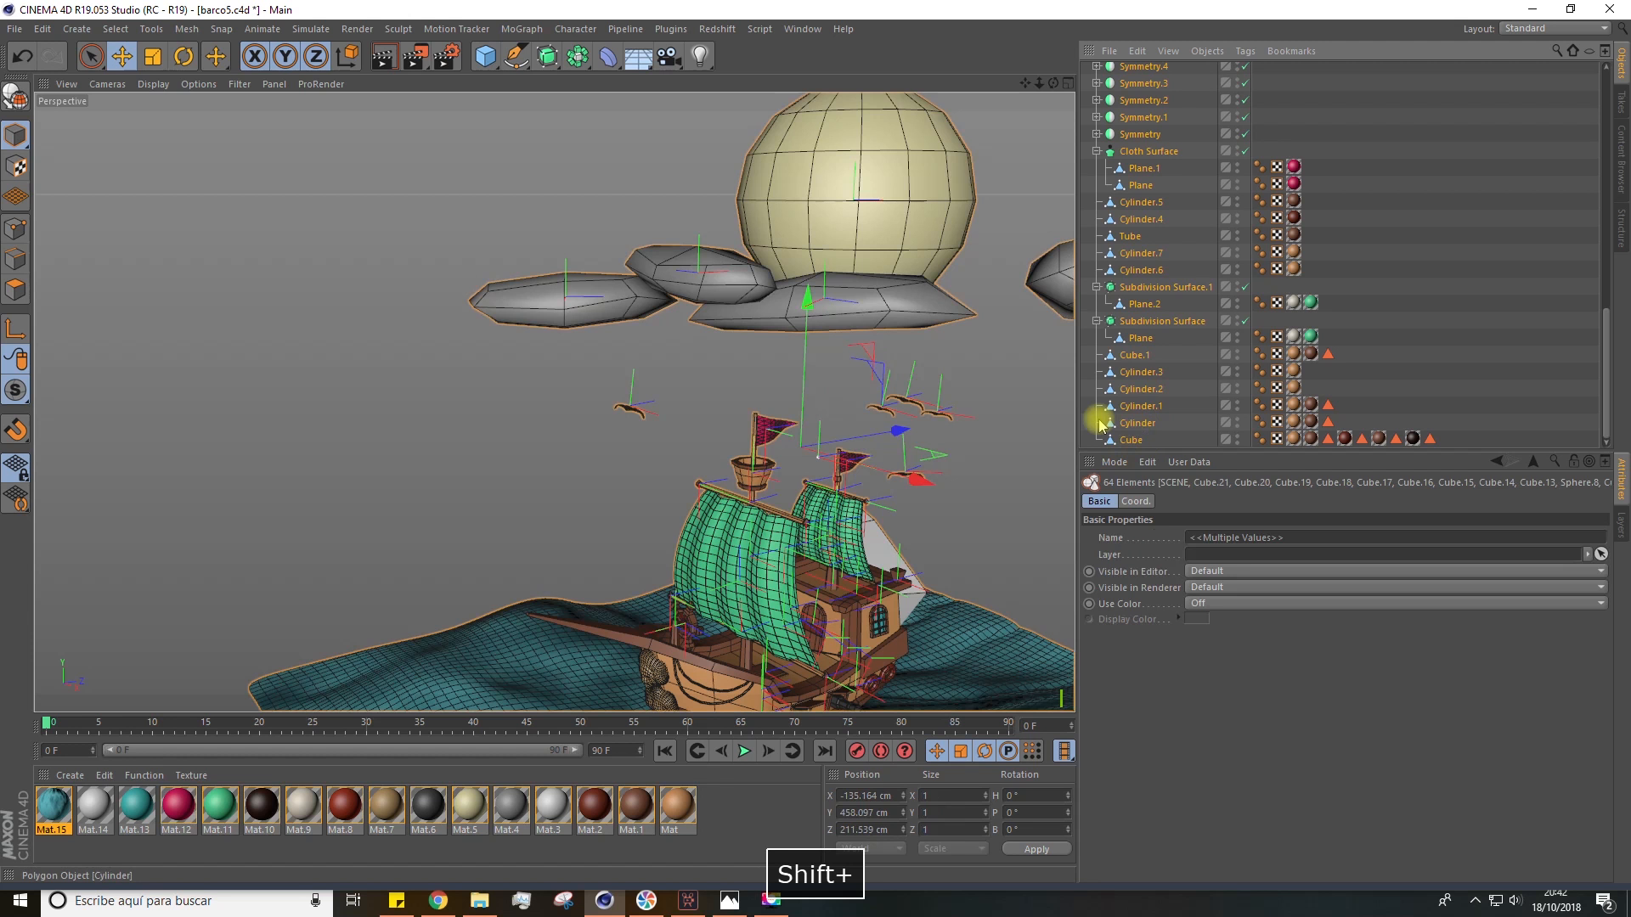
pyautogui.click(13, 93)
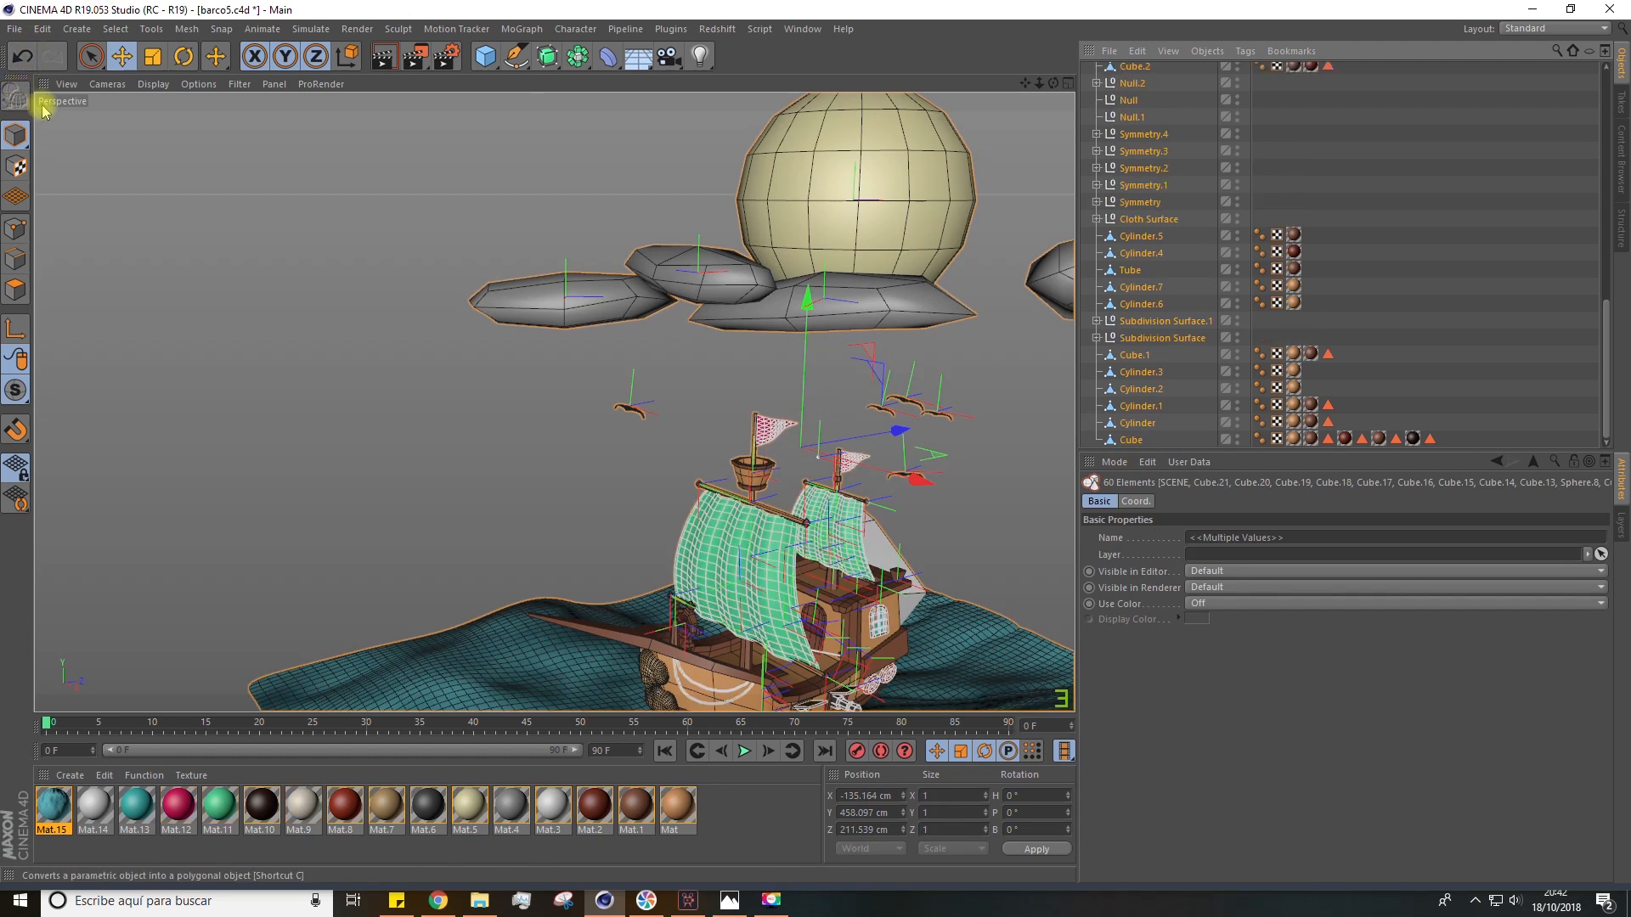
# Merge all the selected objects into a single mesh with Connect Objects + Delete, and deselect it
pyautogui.rightClick(1154, 219)
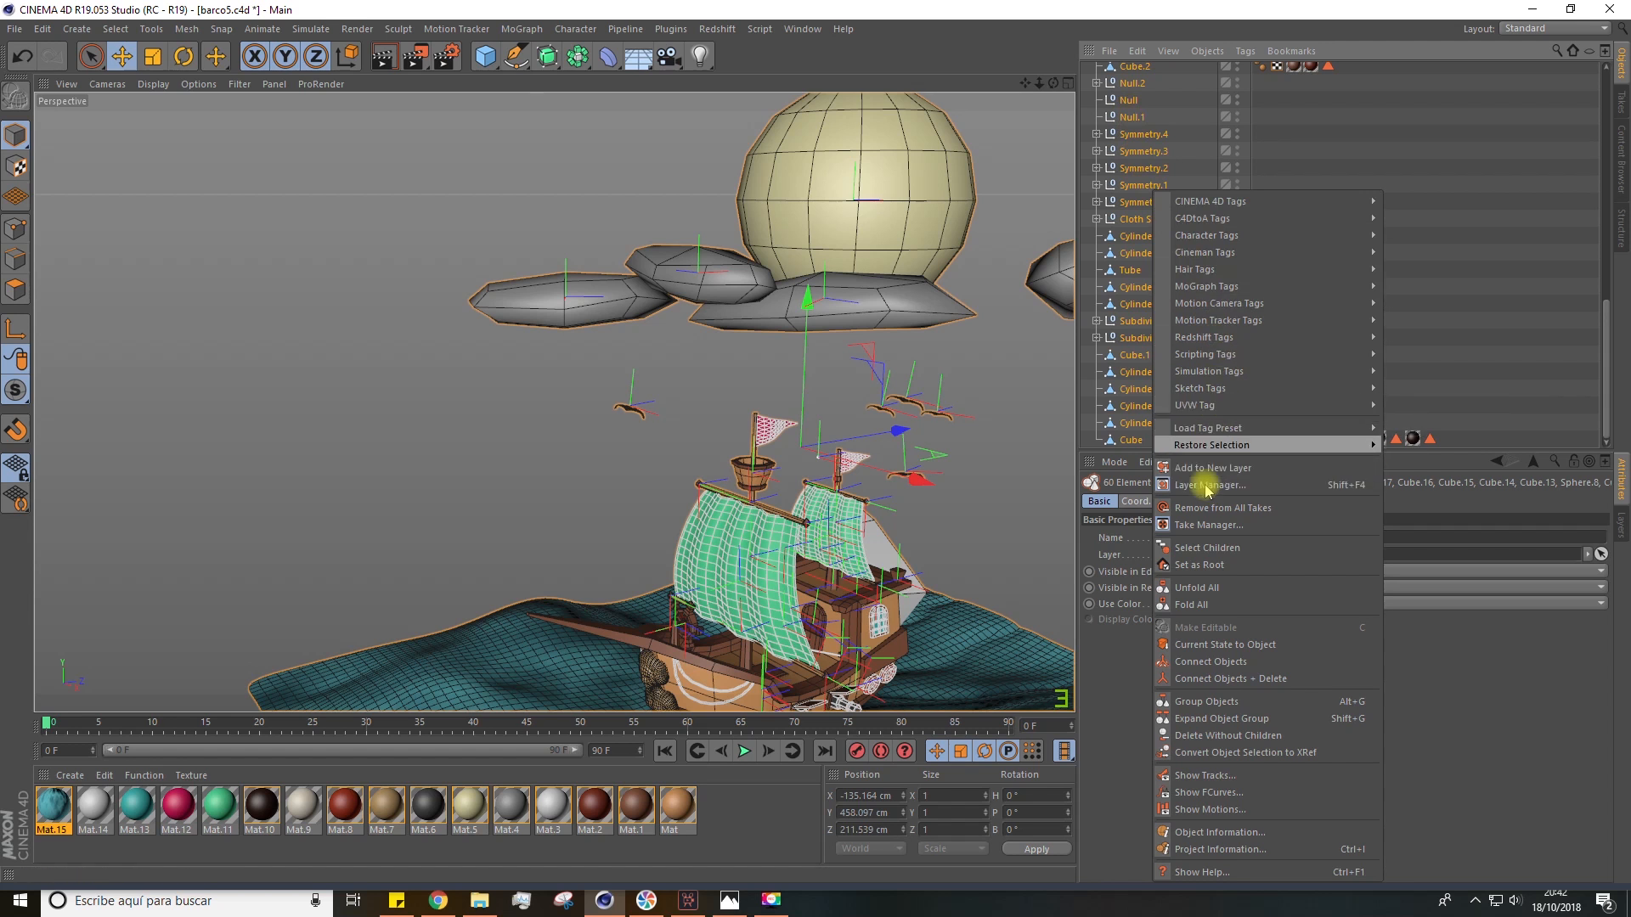
pyautogui.click(1224, 679)
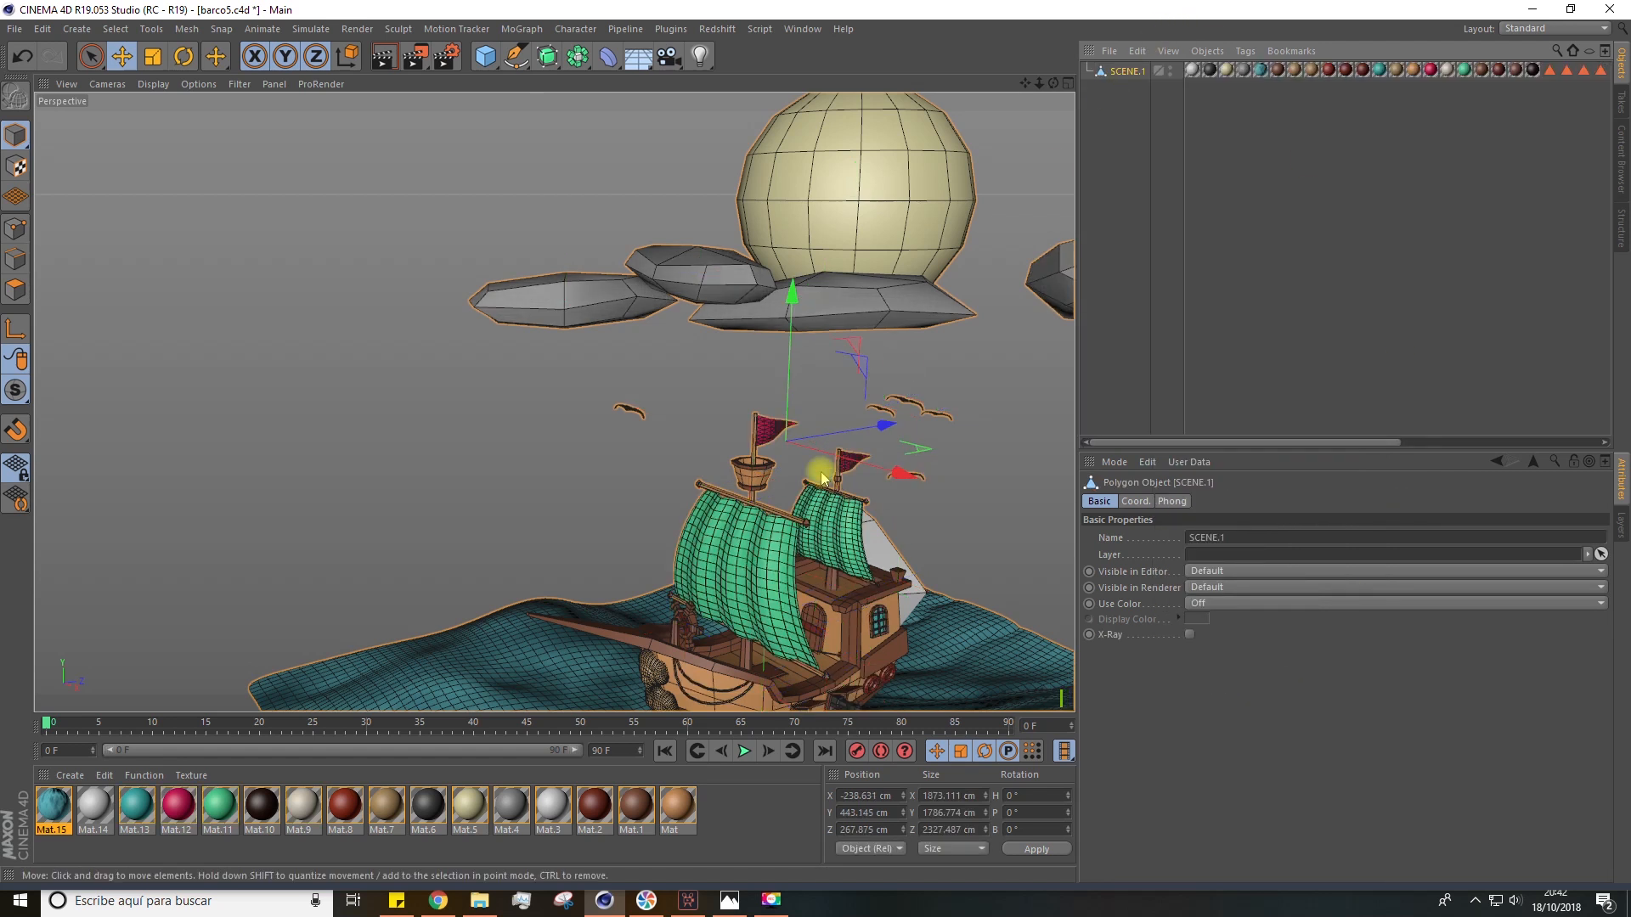
pyautogui.scroll(-5, 849, 433)
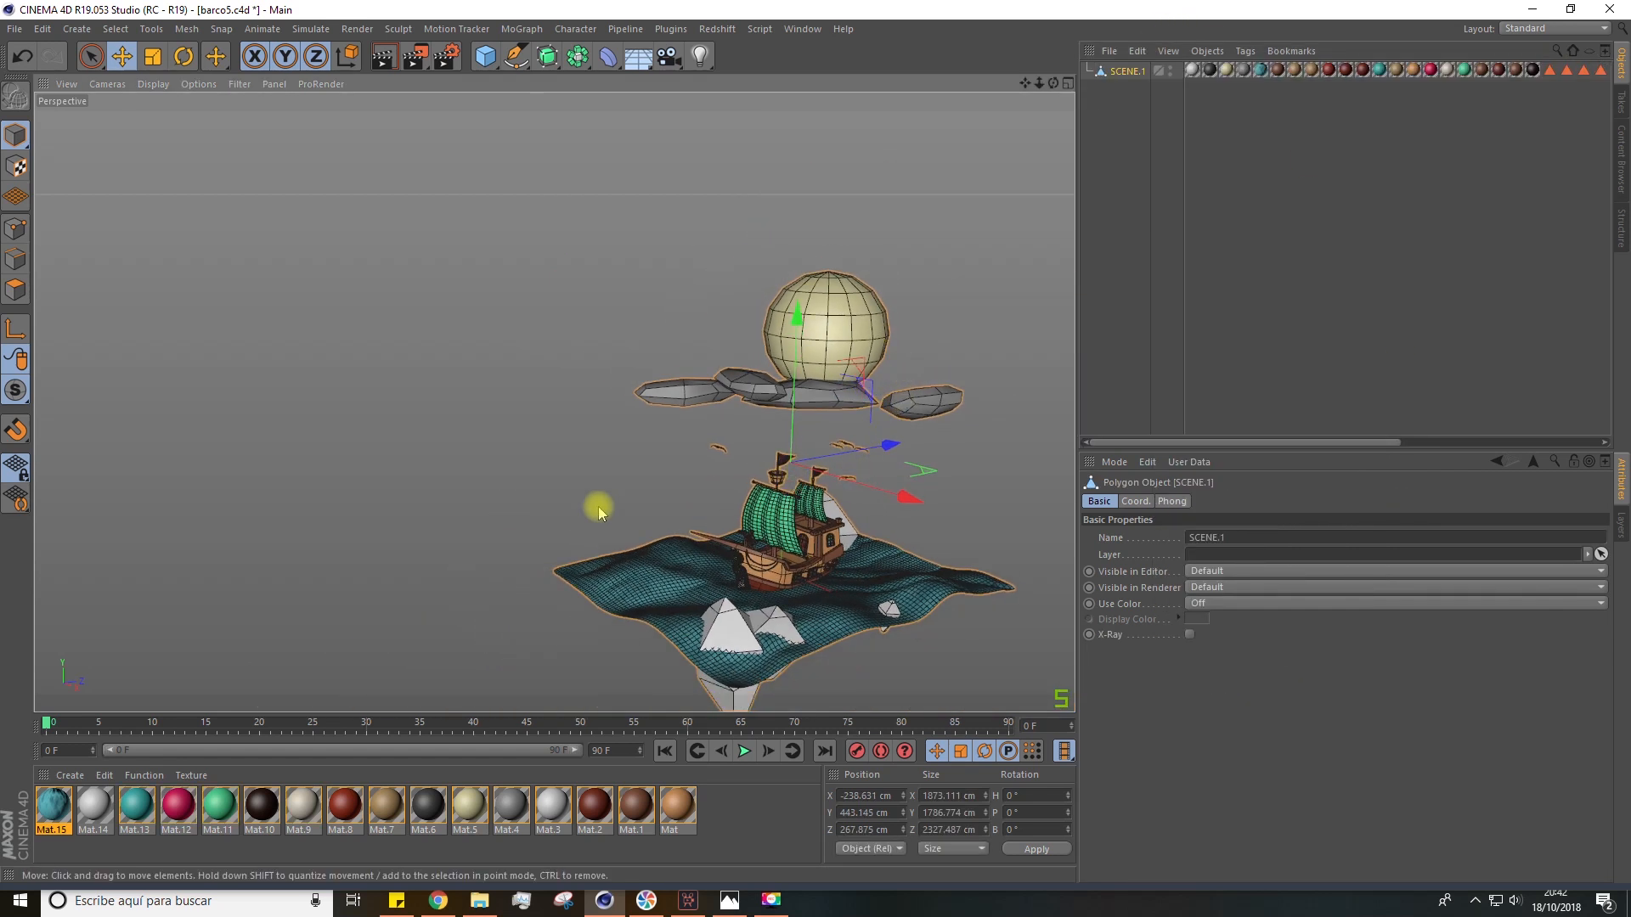
pyautogui.keyDown('alt'); pyautogui.moveTo(597, 481); pyautogui.dragTo(408, 420, button='middle'); pyautogui.keyUp('alt')
pyautogui.click(849, 481)
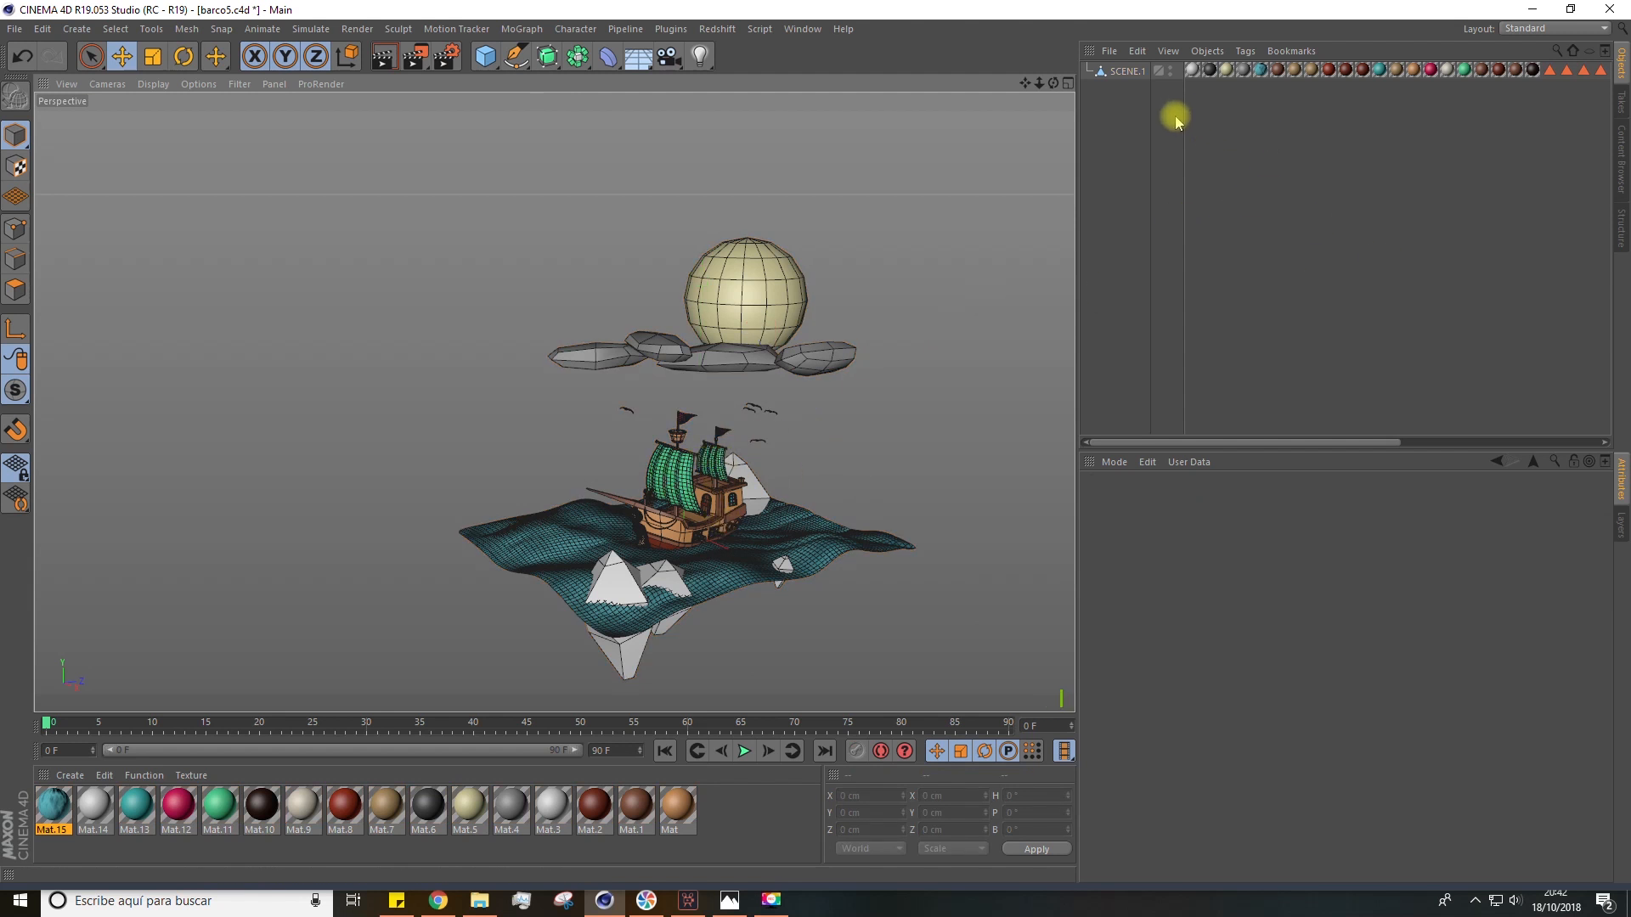
pyautogui.scroll(2, 713, 575)
pyautogui.scroll(-1, 765, 552)
pyautogui.keyDown('alt'); pyautogui.moveTo(776, 549); pyautogui.dragTo(661, 518, button='middle'); pyautogui.keyUp('alt')
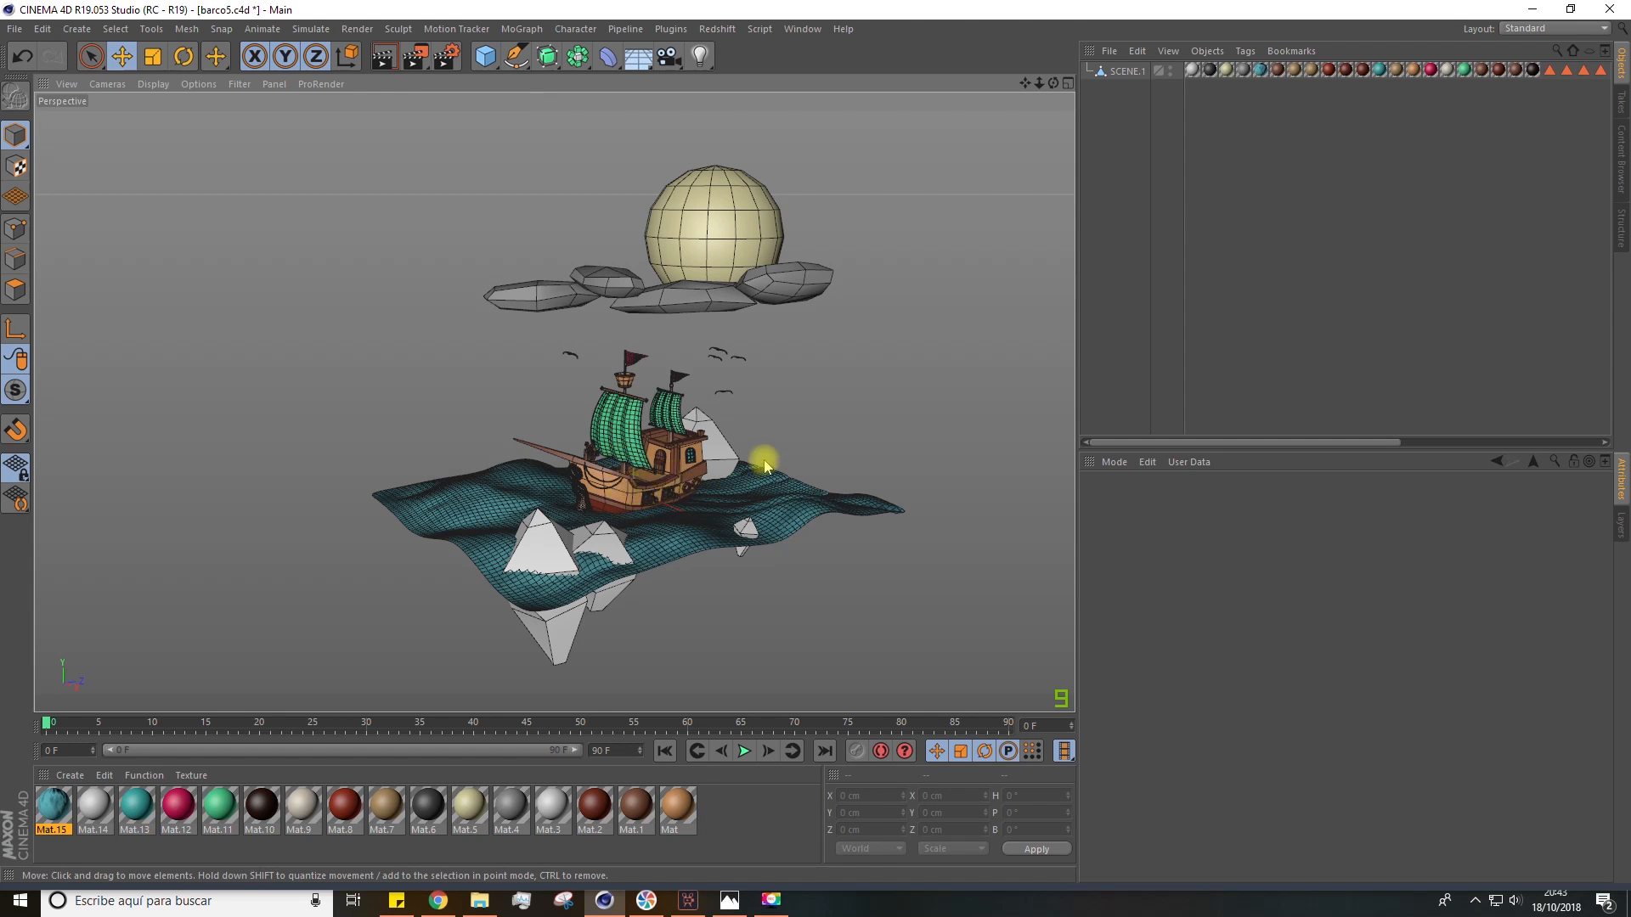
pyautogui.click(1206, 50)
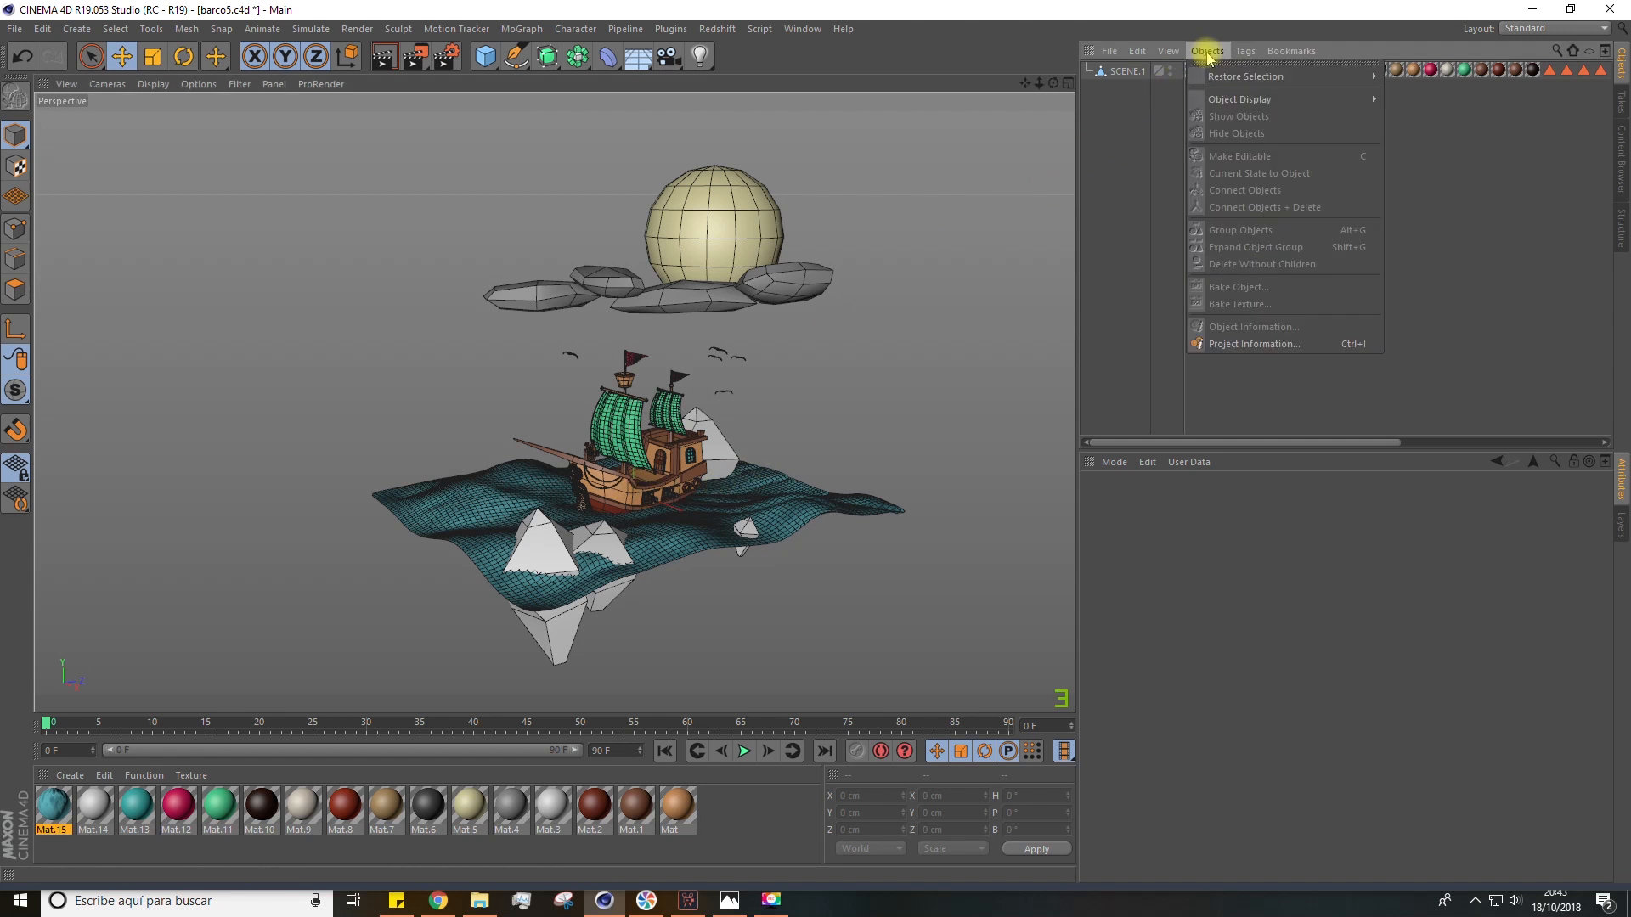
pyautogui.click(1134, 74)
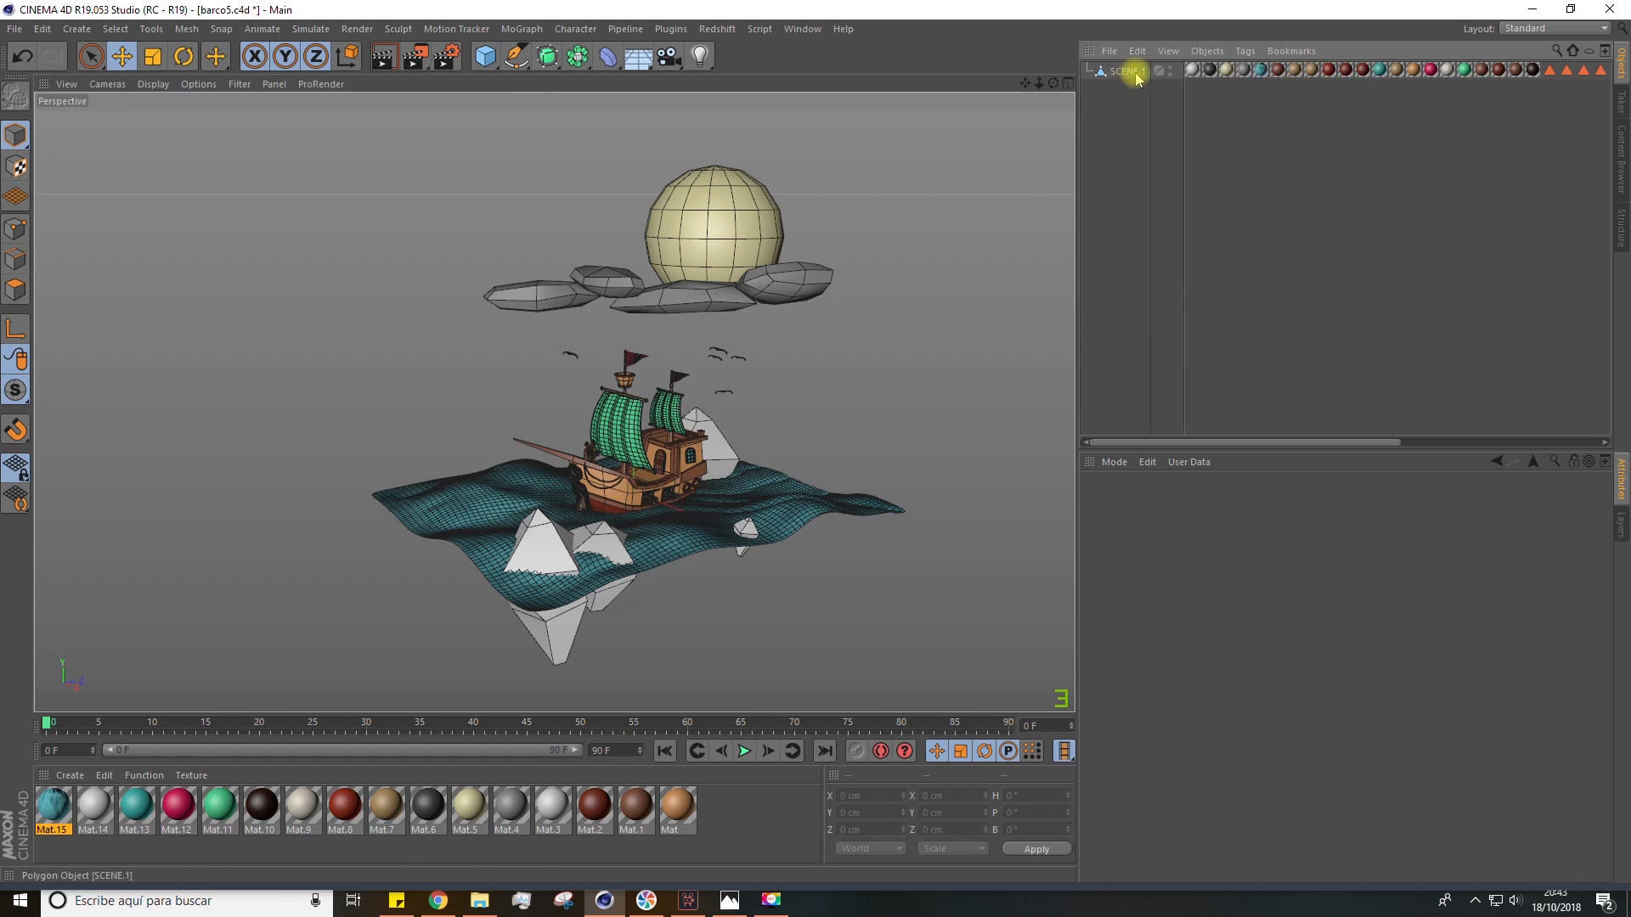
# Bake SCENE.1 with Bake Object into a 512 × 512 JPG texture saved in the Nueva carpeta (2) folder
pyautogui.click(1133, 73)
pyautogui.click(1206, 51)
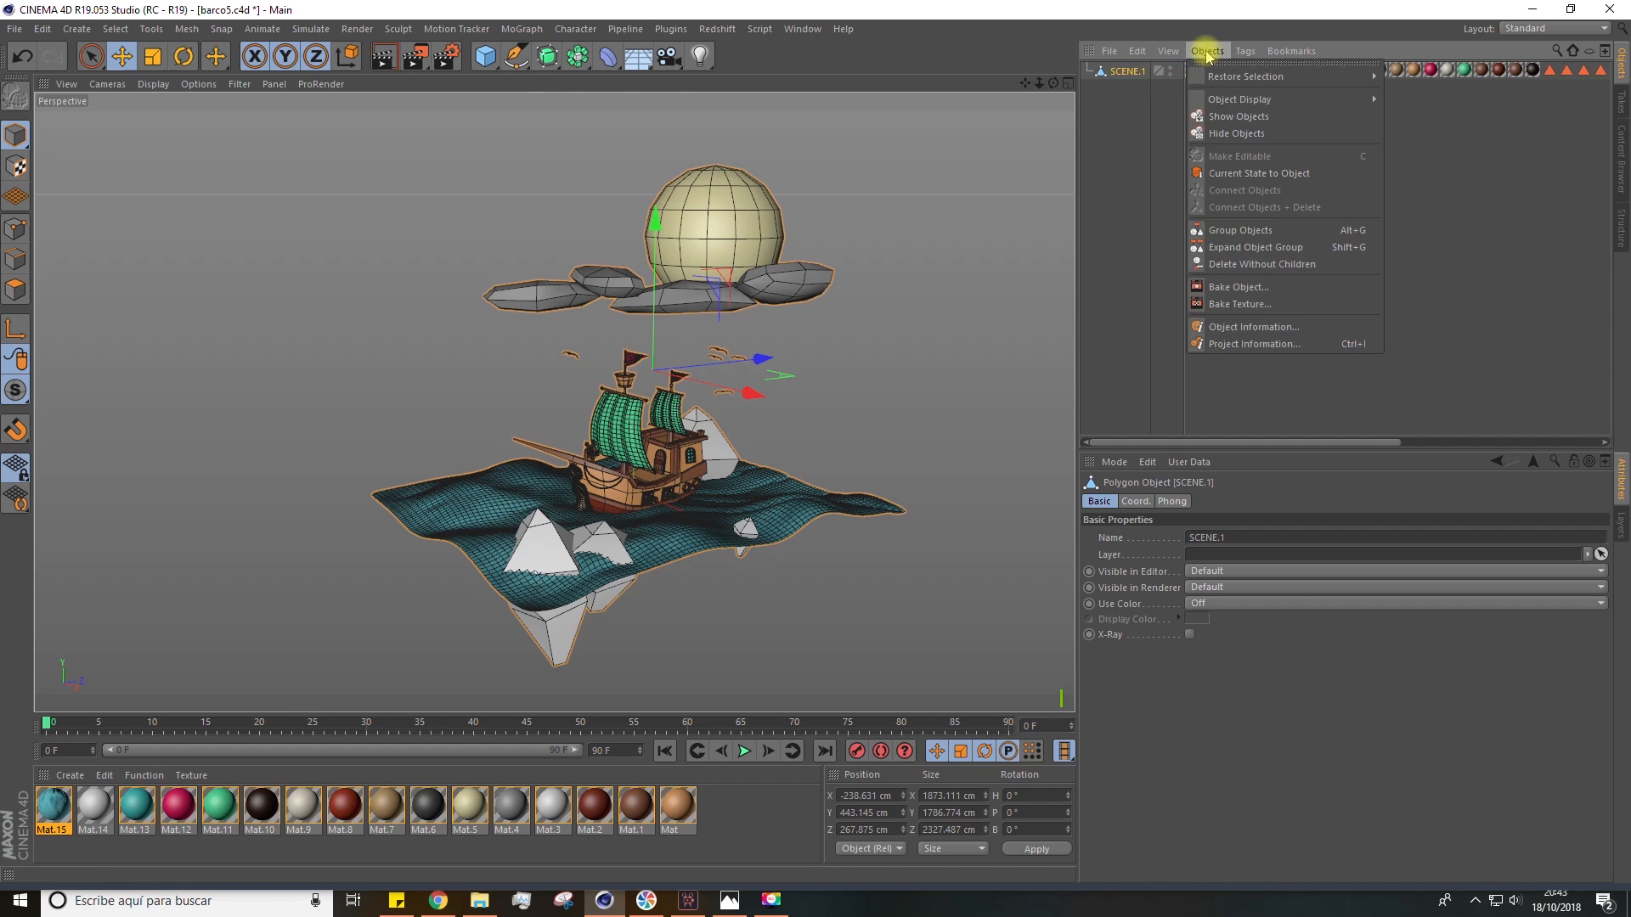
pyautogui.click(1250, 295)
pyautogui.moveTo(1157, 200)
pyautogui.mouseDown()
pyautogui.moveTo(1132, 229)
pyautogui.moveTo(1173, 220)
pyautogui.mouseUp()
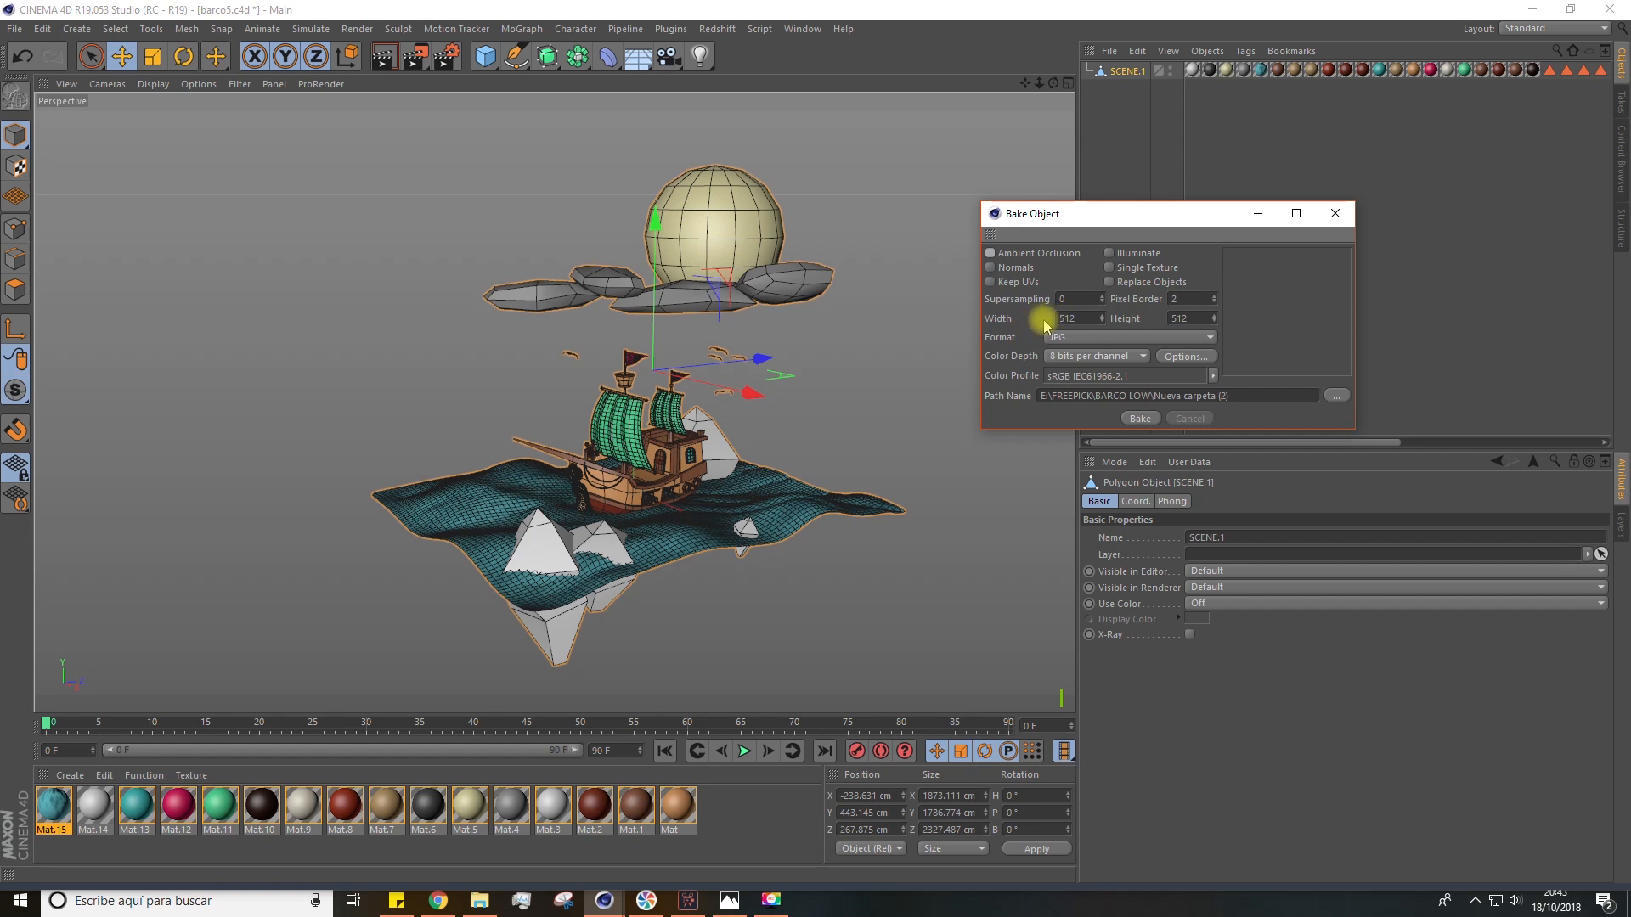
pyautogui.click(1184, 318)
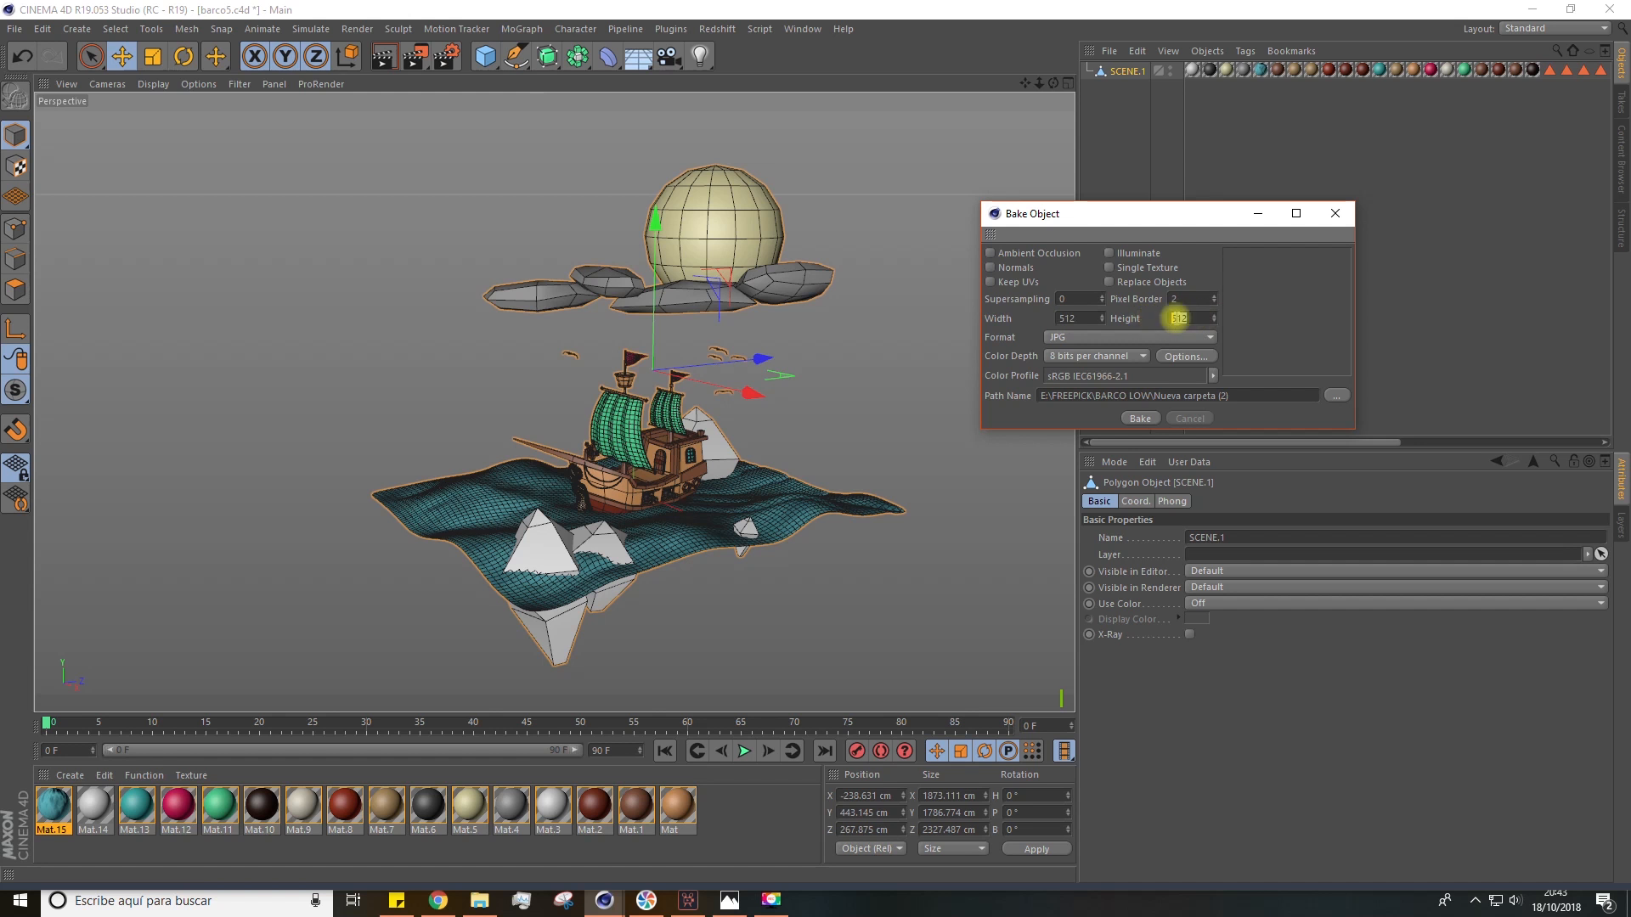
pyautogui.click(1072, 318)
pyautogui.click(1077, 340)
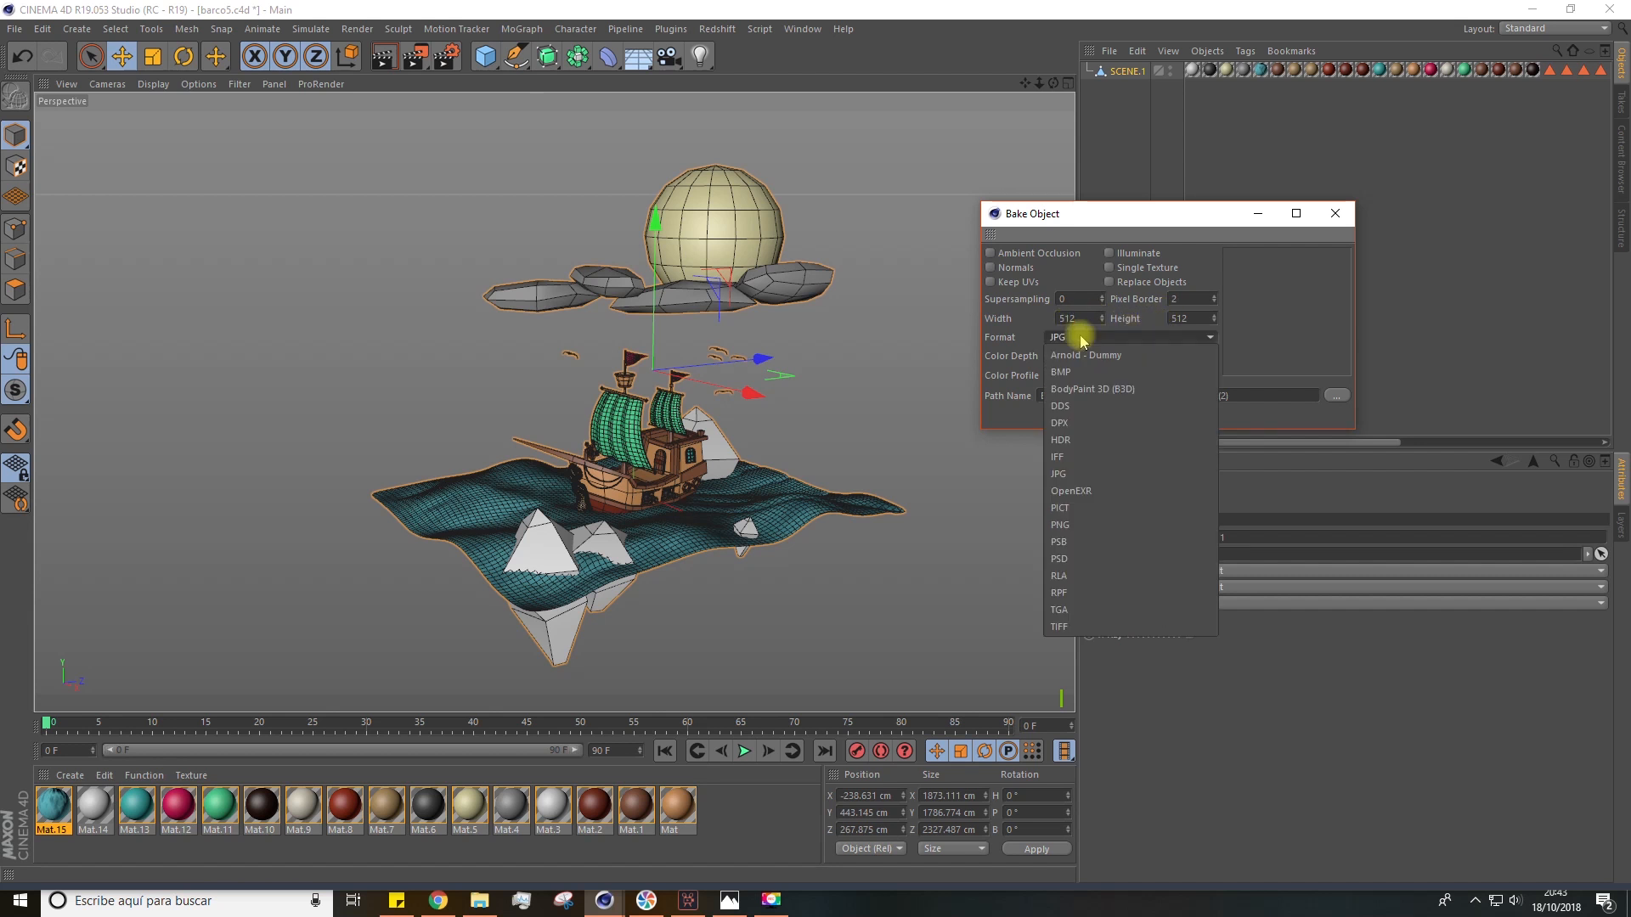
pyautogui.click(1075, 475)
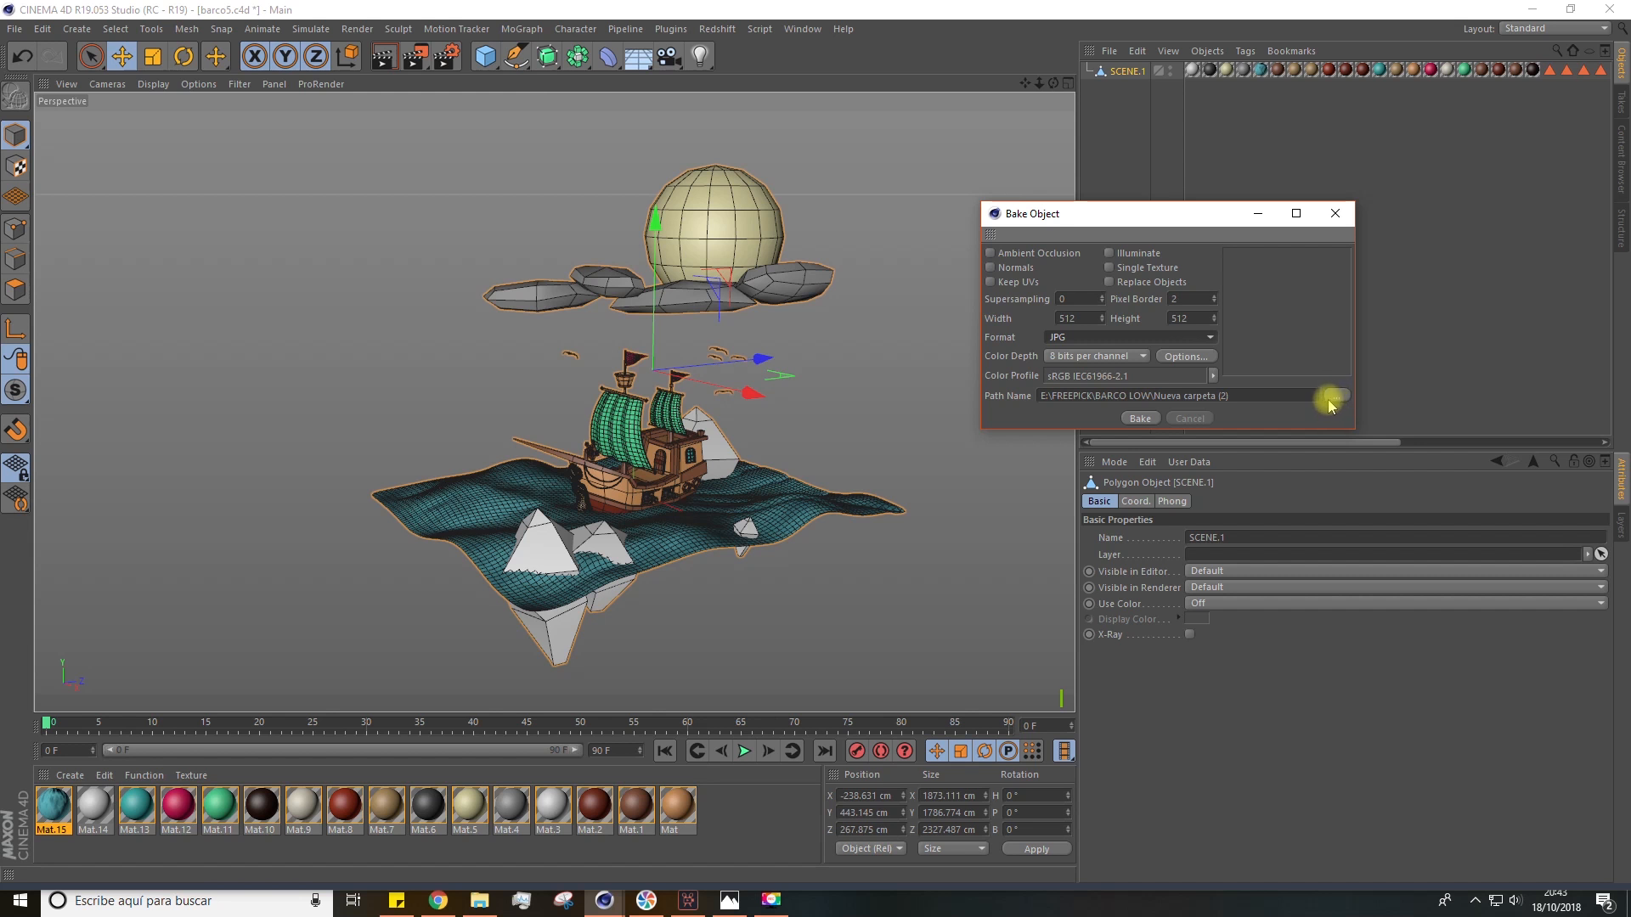
pyautogui.click(1141, 419)
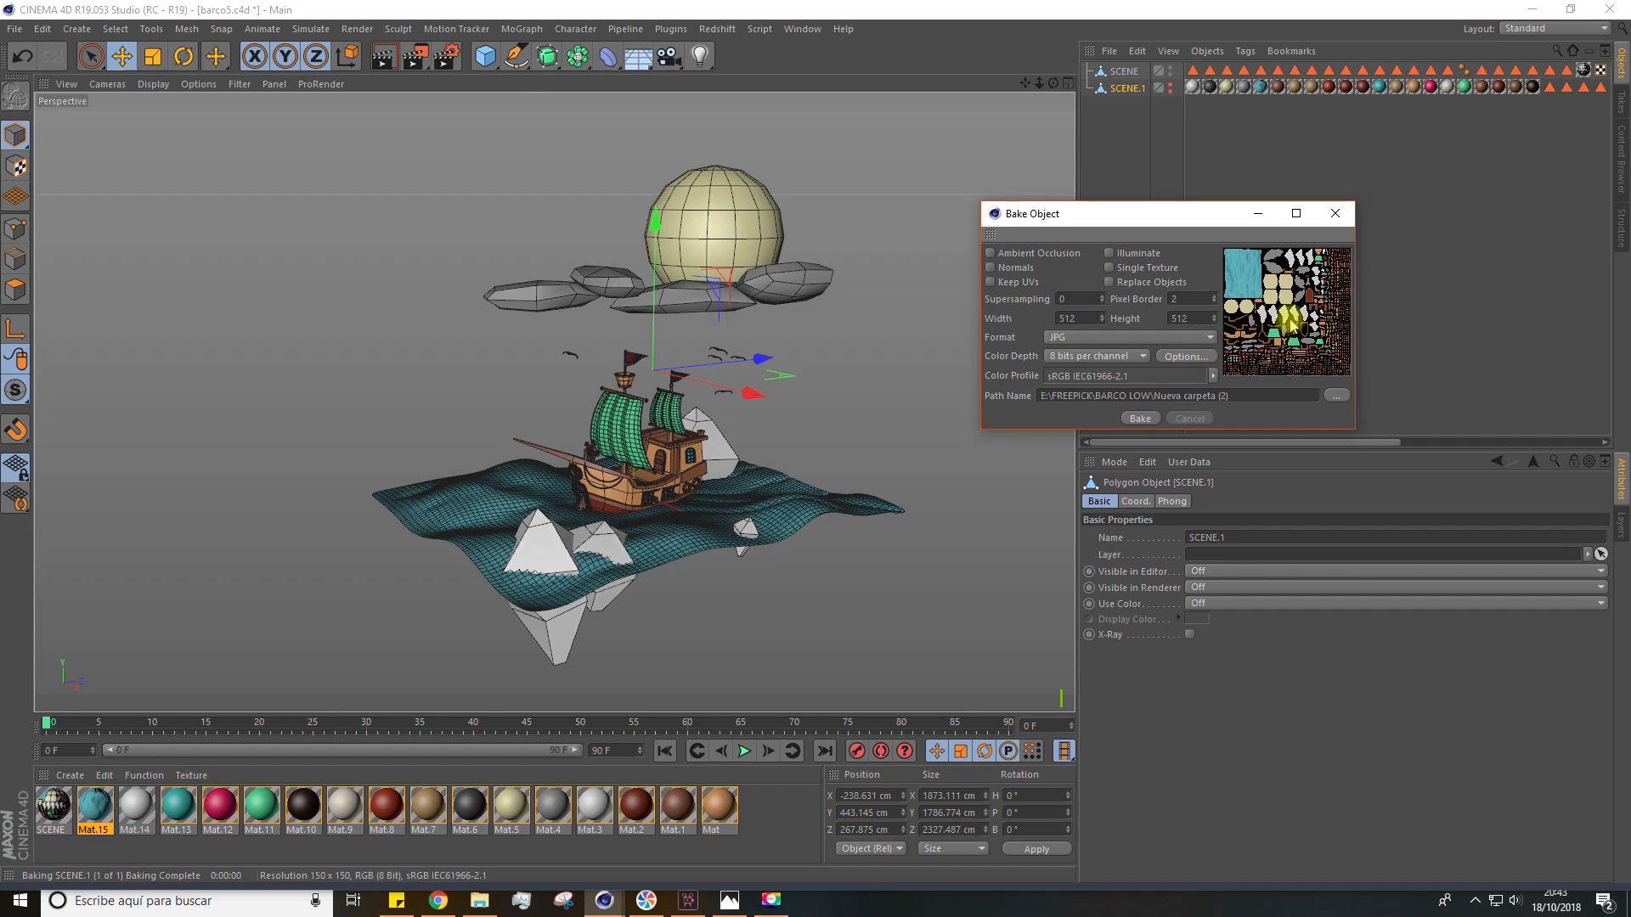
# Compare the baked texture preview with the ship scene and close the Bake Object window
pyautogui.moveTo(1223, 212); pyautogui.dragTo(1200, 218)
pyautogui.scroll(4, 659, 533)
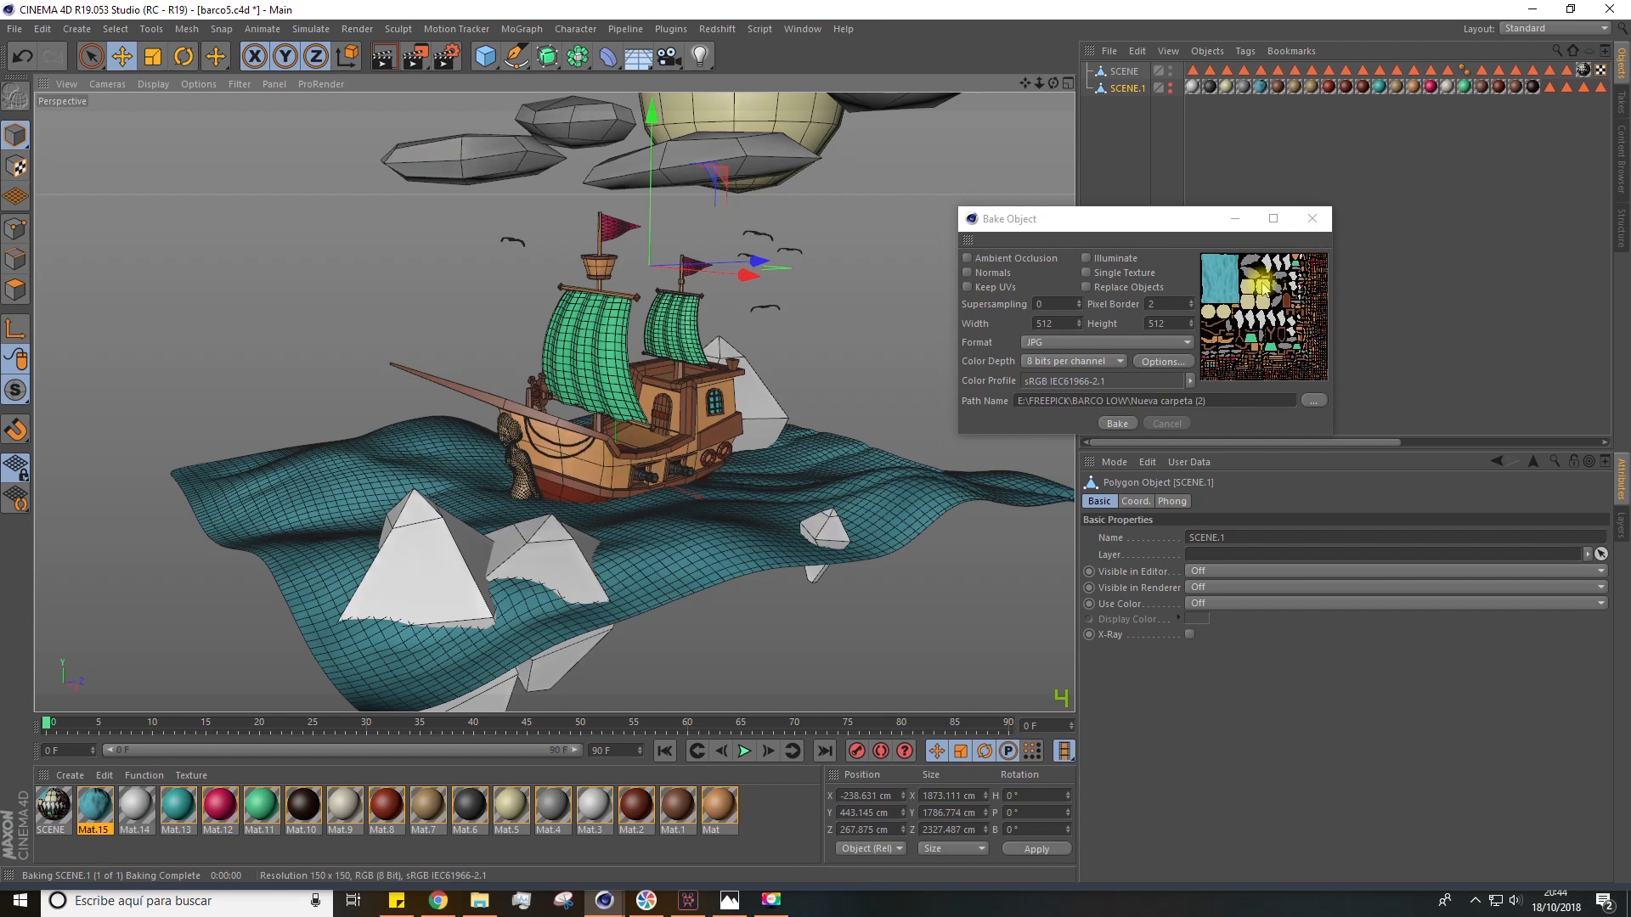
pyautogui.scroll(-3, 701, 411)
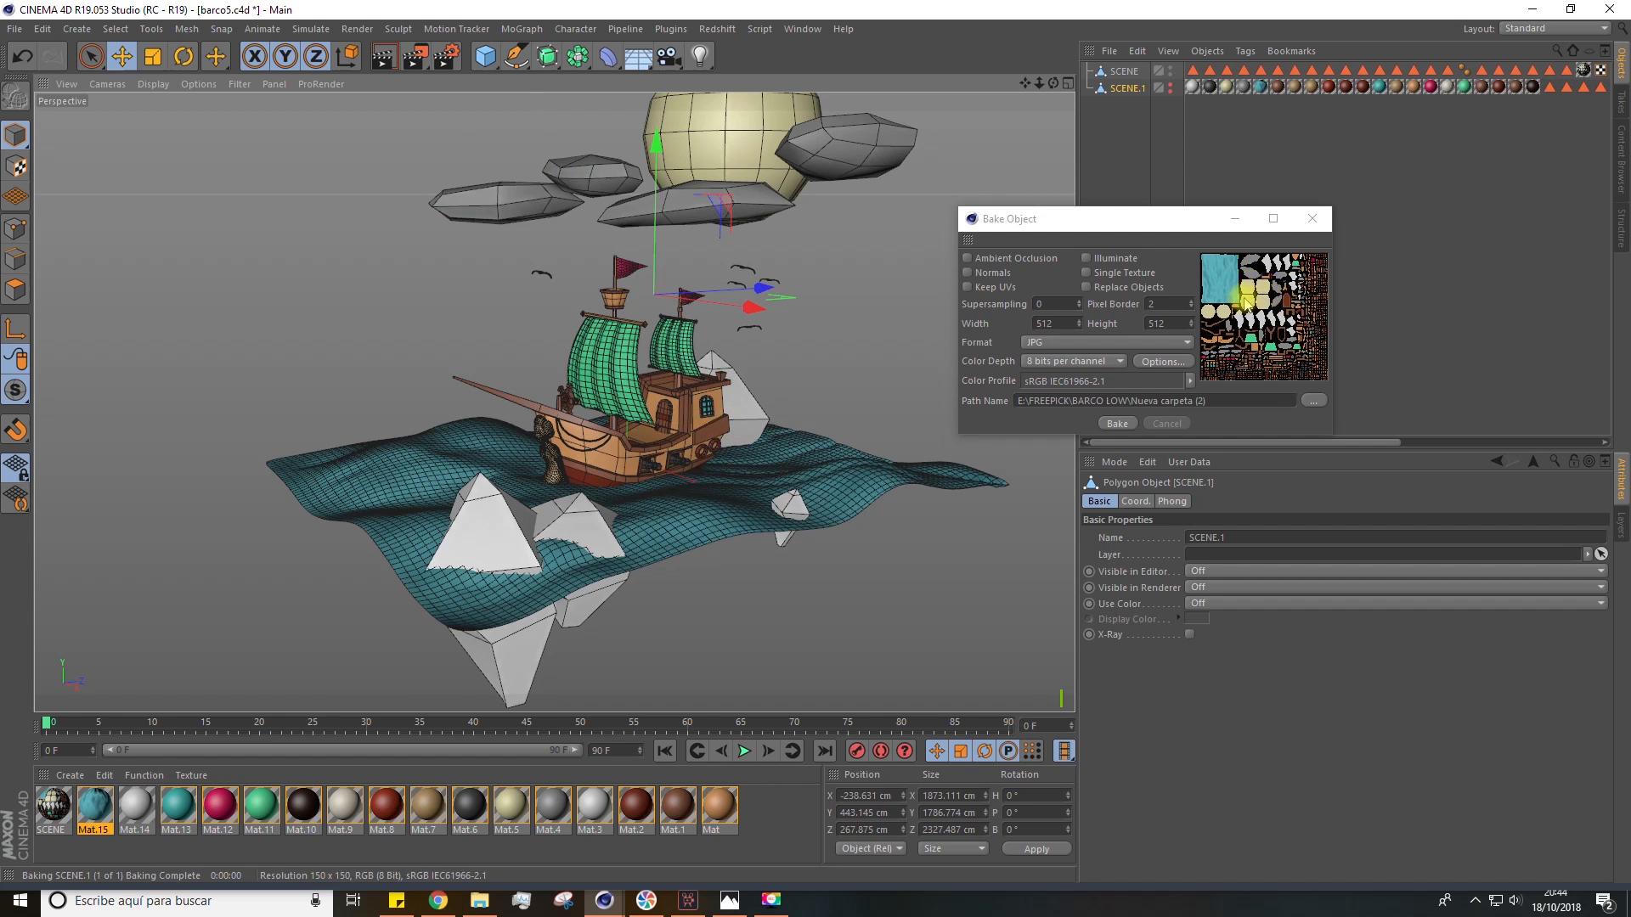
pyautogui.click(1312, 226)
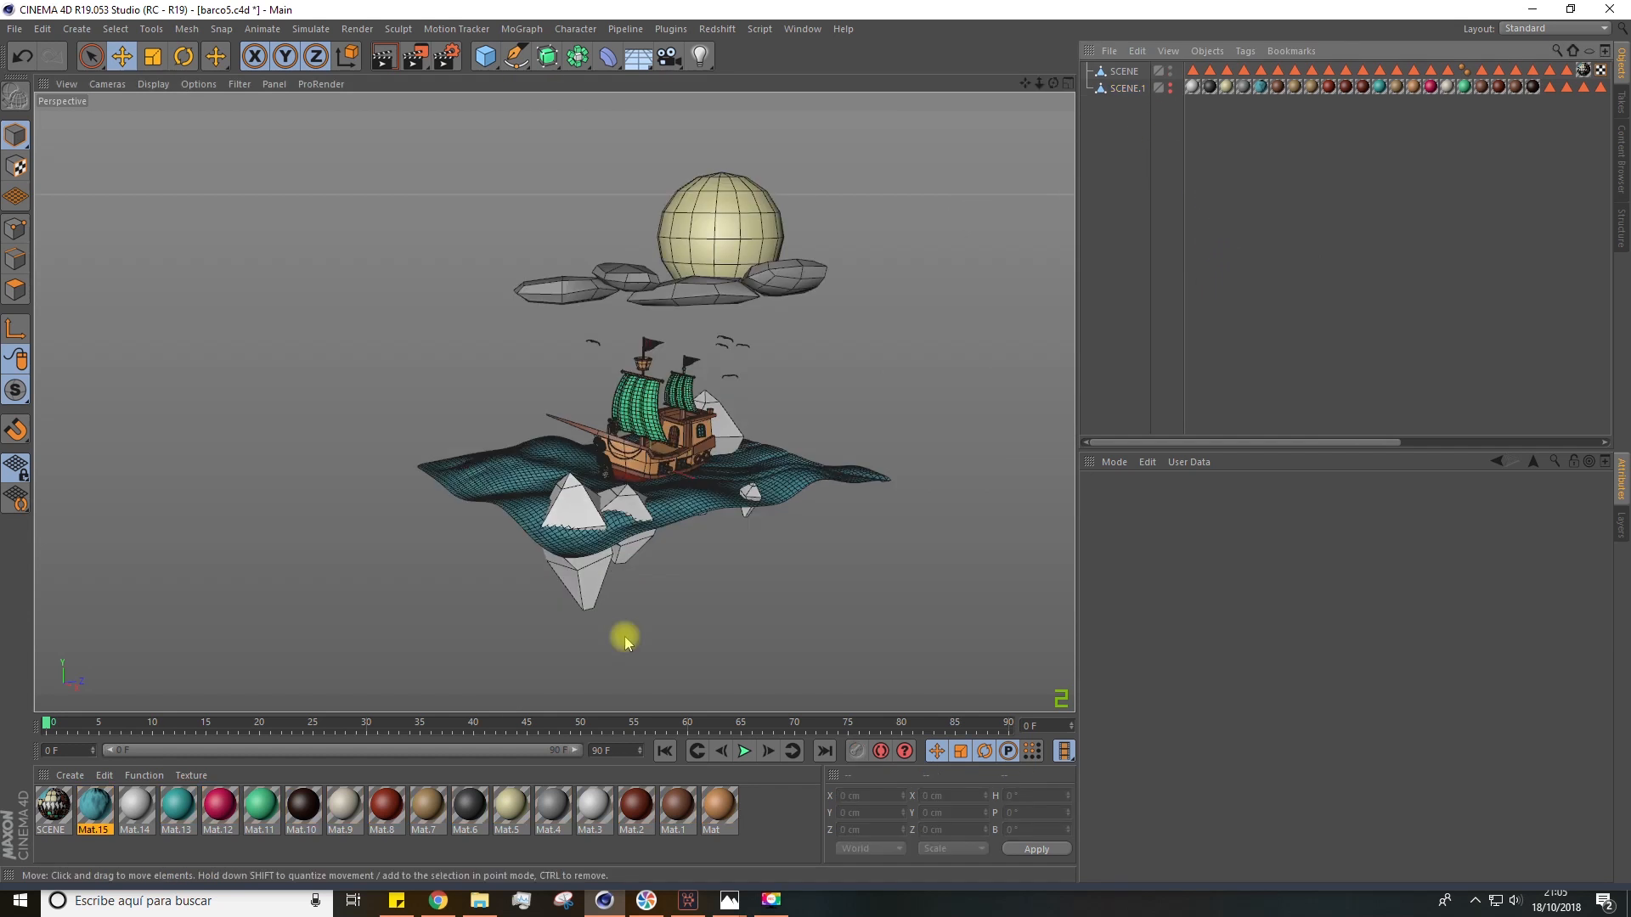
# Select the baked SCENE object, start an FBX export of it and cancel at the file-saving stage
pyautogui.click(1123, 88)
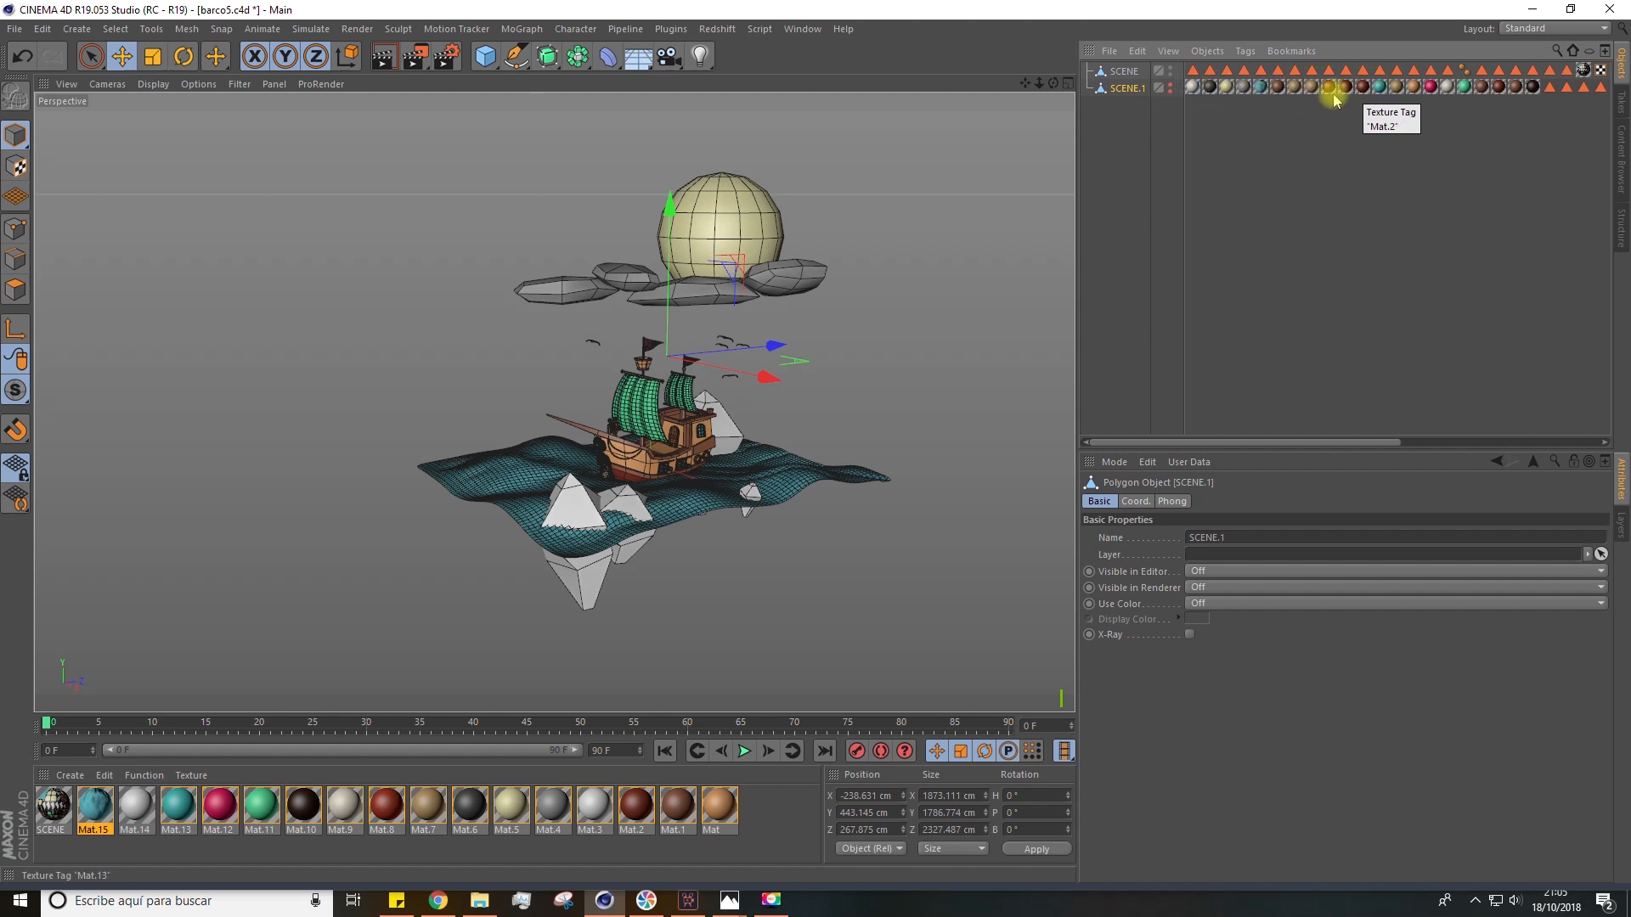
pyautogui.click(1125, 73)
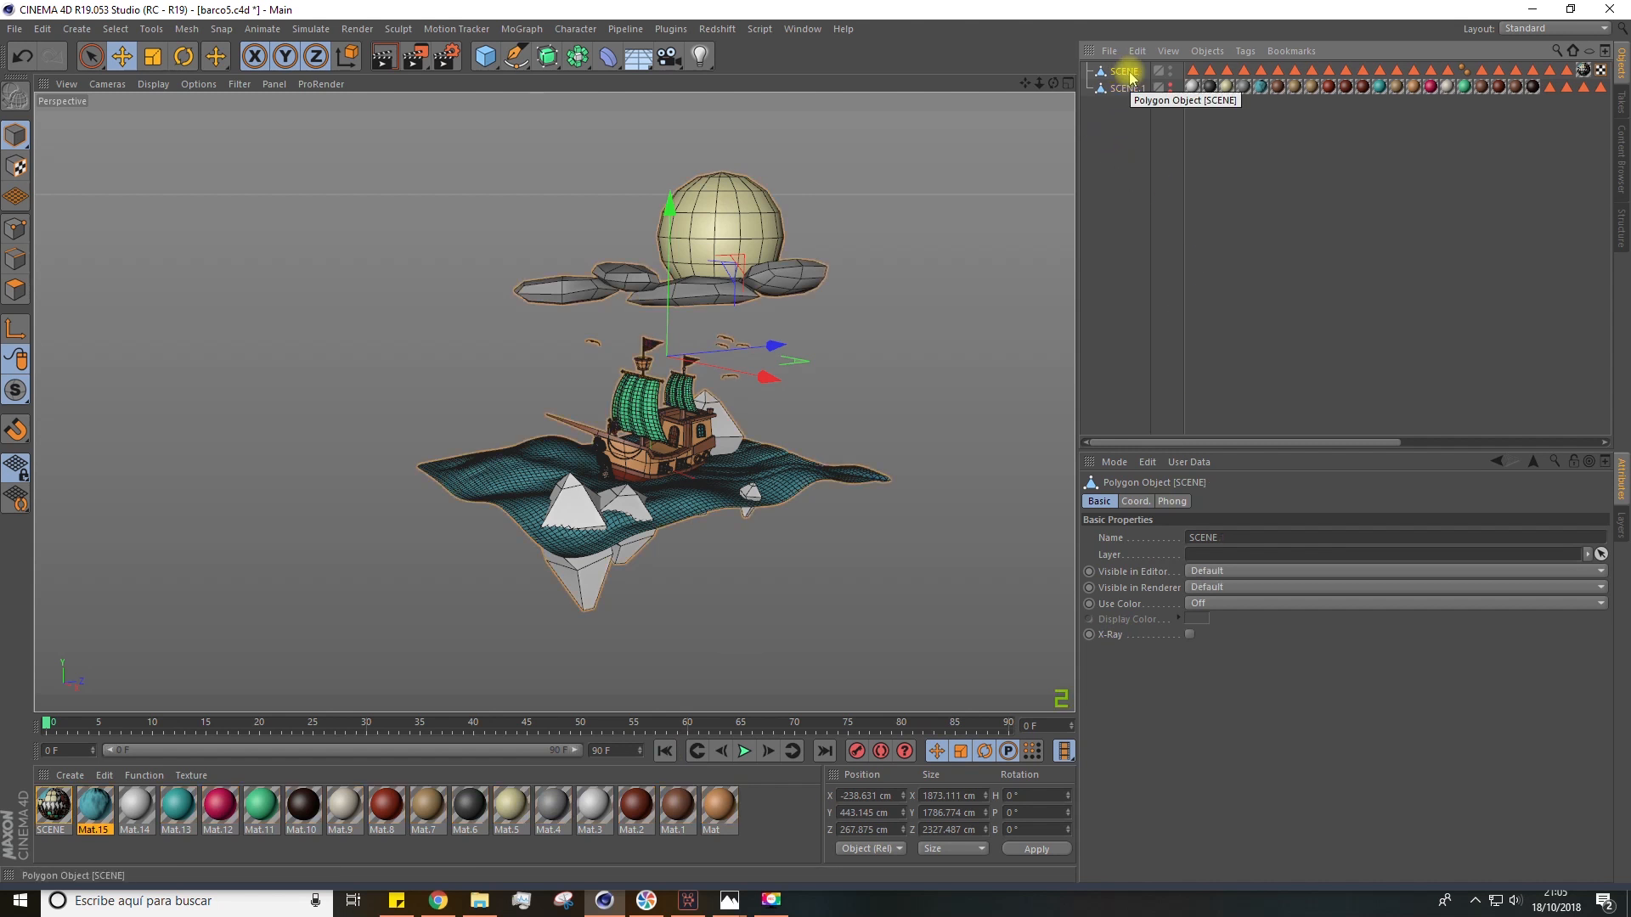
pyautogui.click(14, 28)
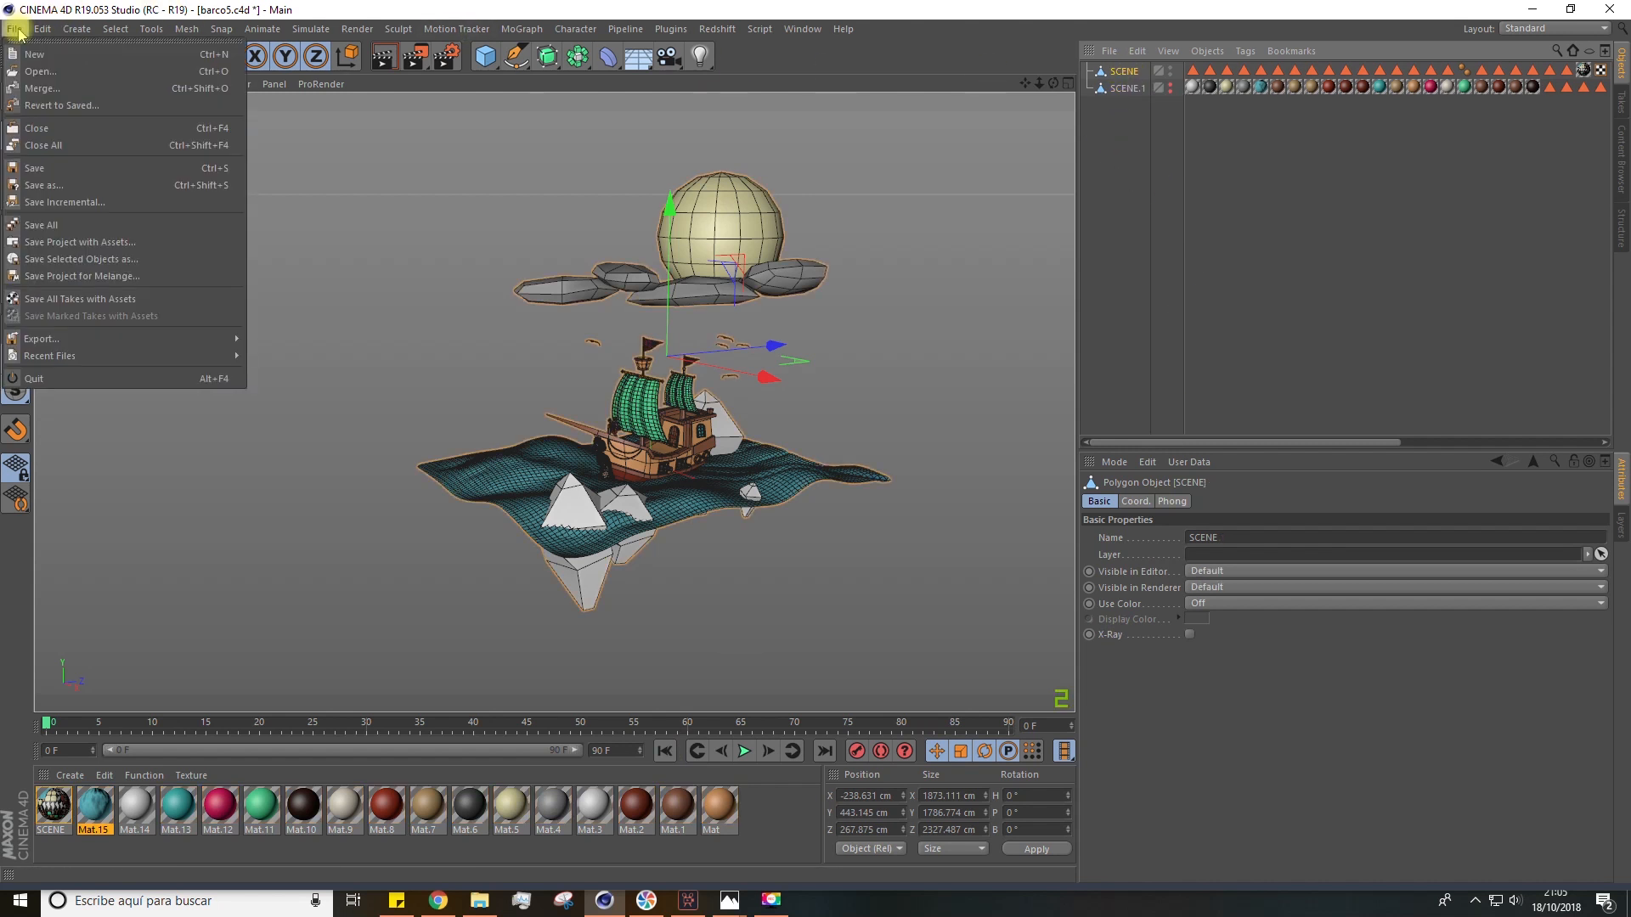
pyautogui.moveTo(183, 339)
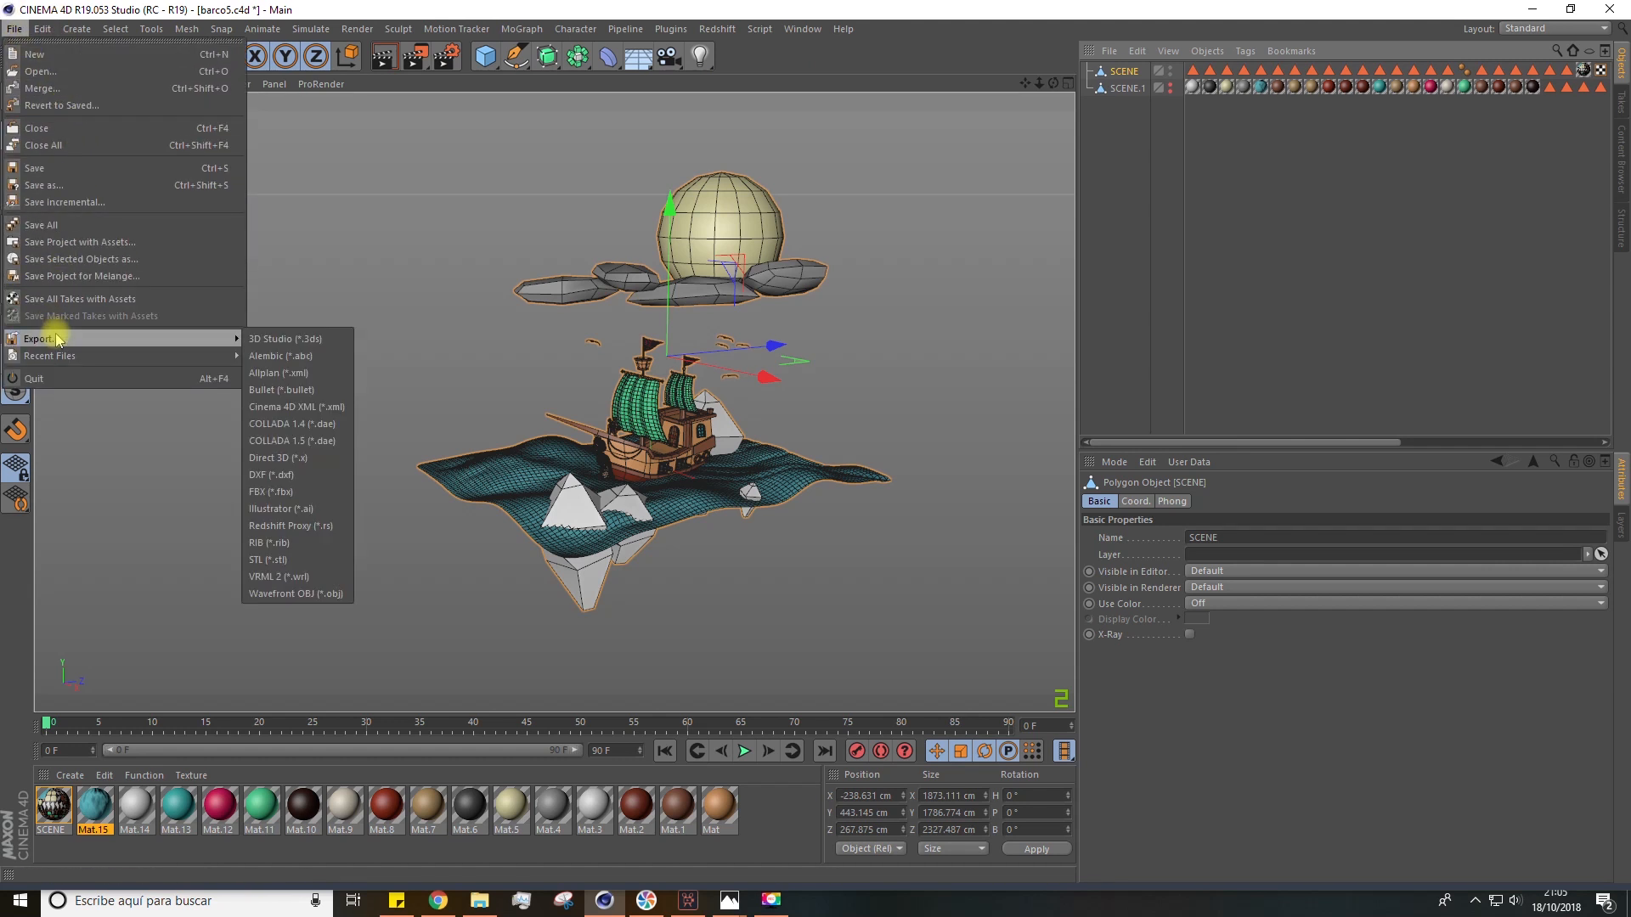
pyautogui.click(273, 491)
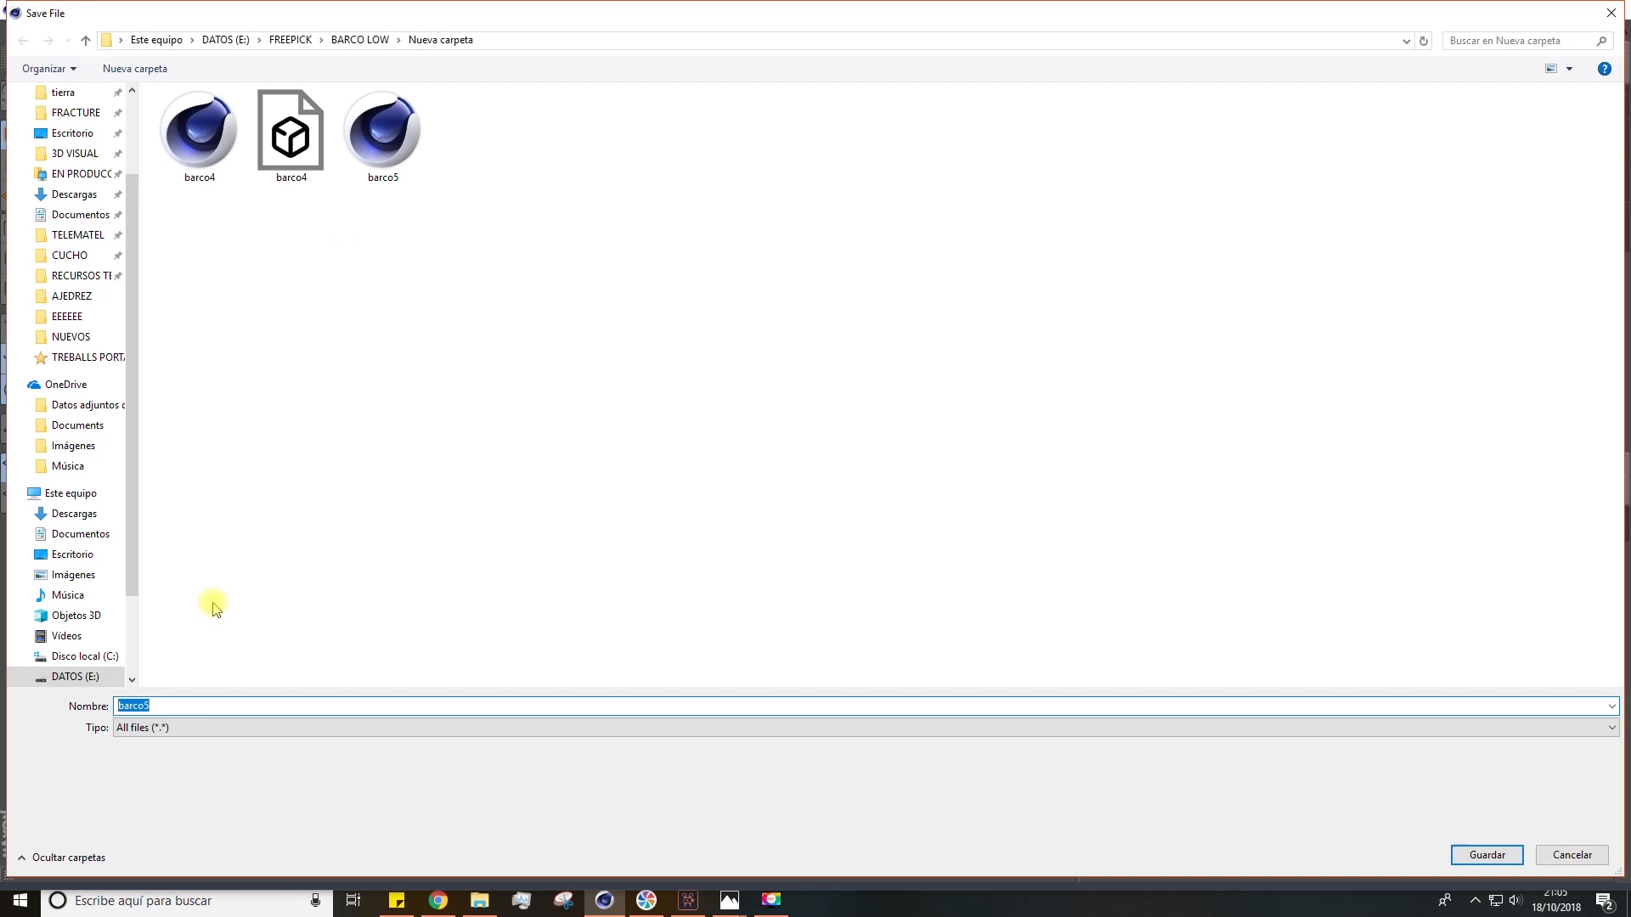
pyautogui.click(1603, 17)
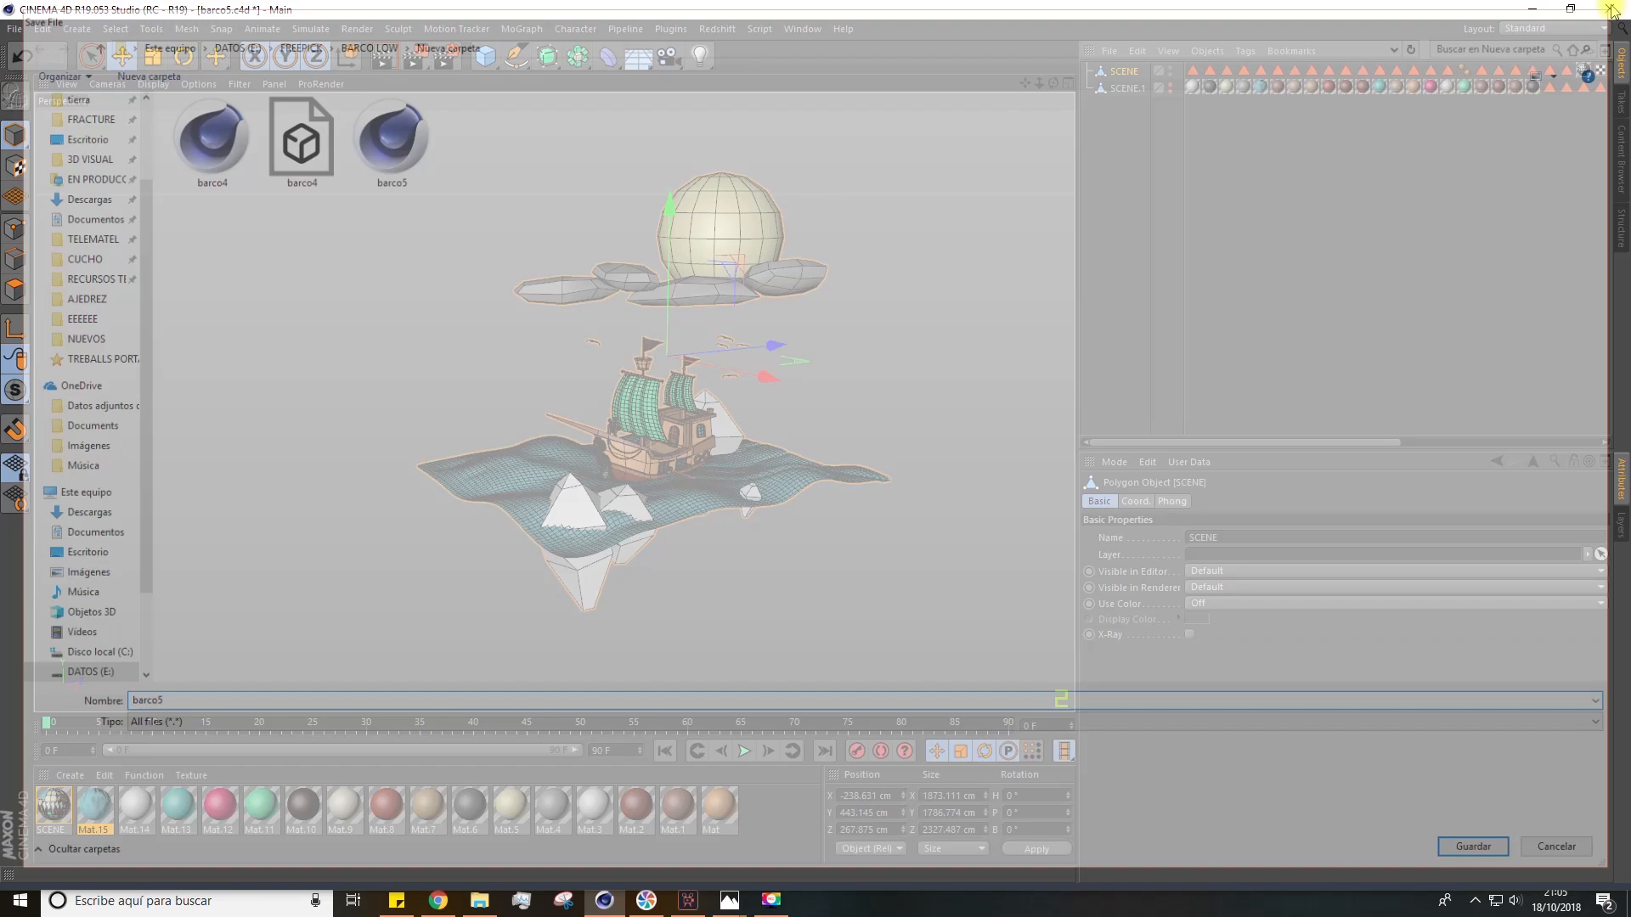
# View the baked image SCENE.1Surface_Color from the Nueva carpeta (2) folder in File Explorer and return to Cinema 4D
pyautogui.click(474, 898)
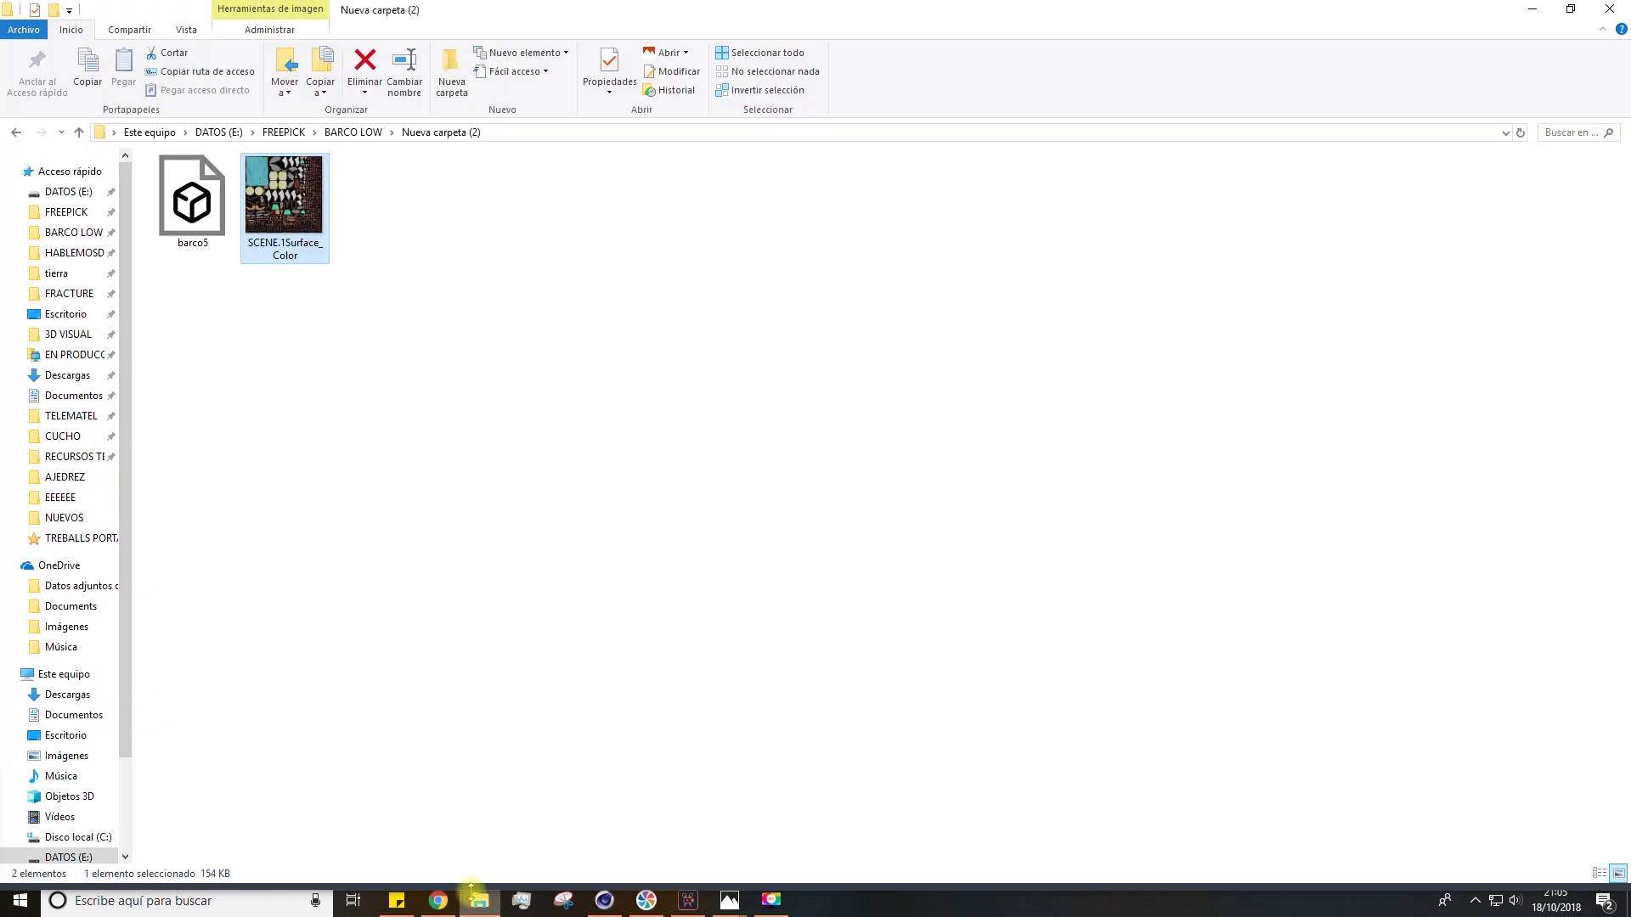
pyautogui.doubleClick(299, 220)
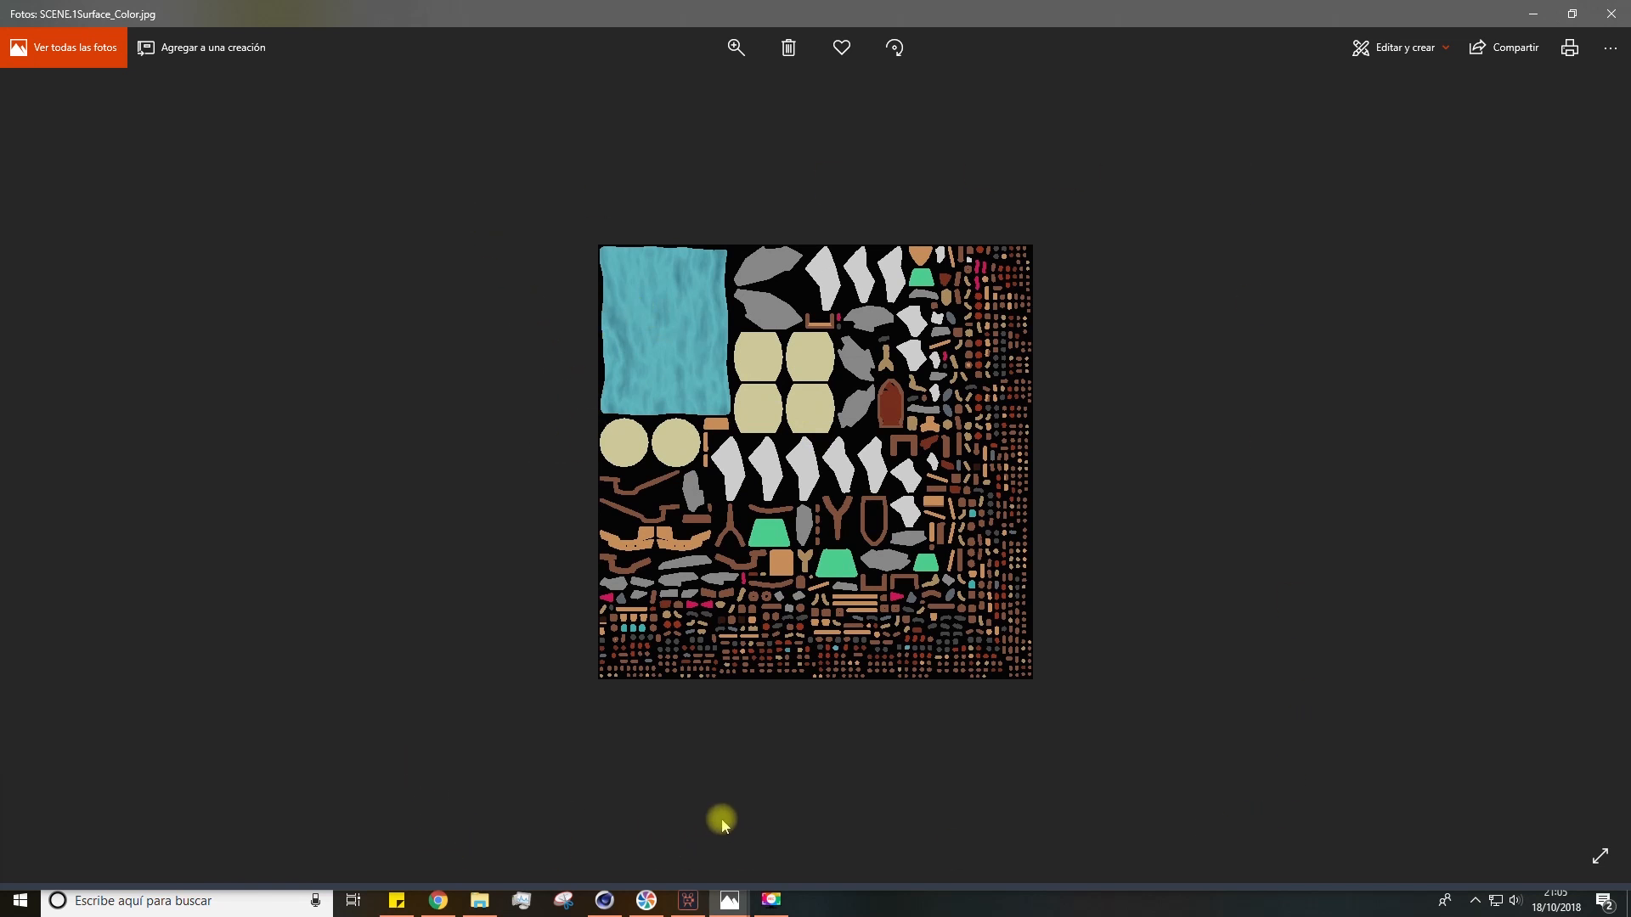
pyautogui.click(604, 900)
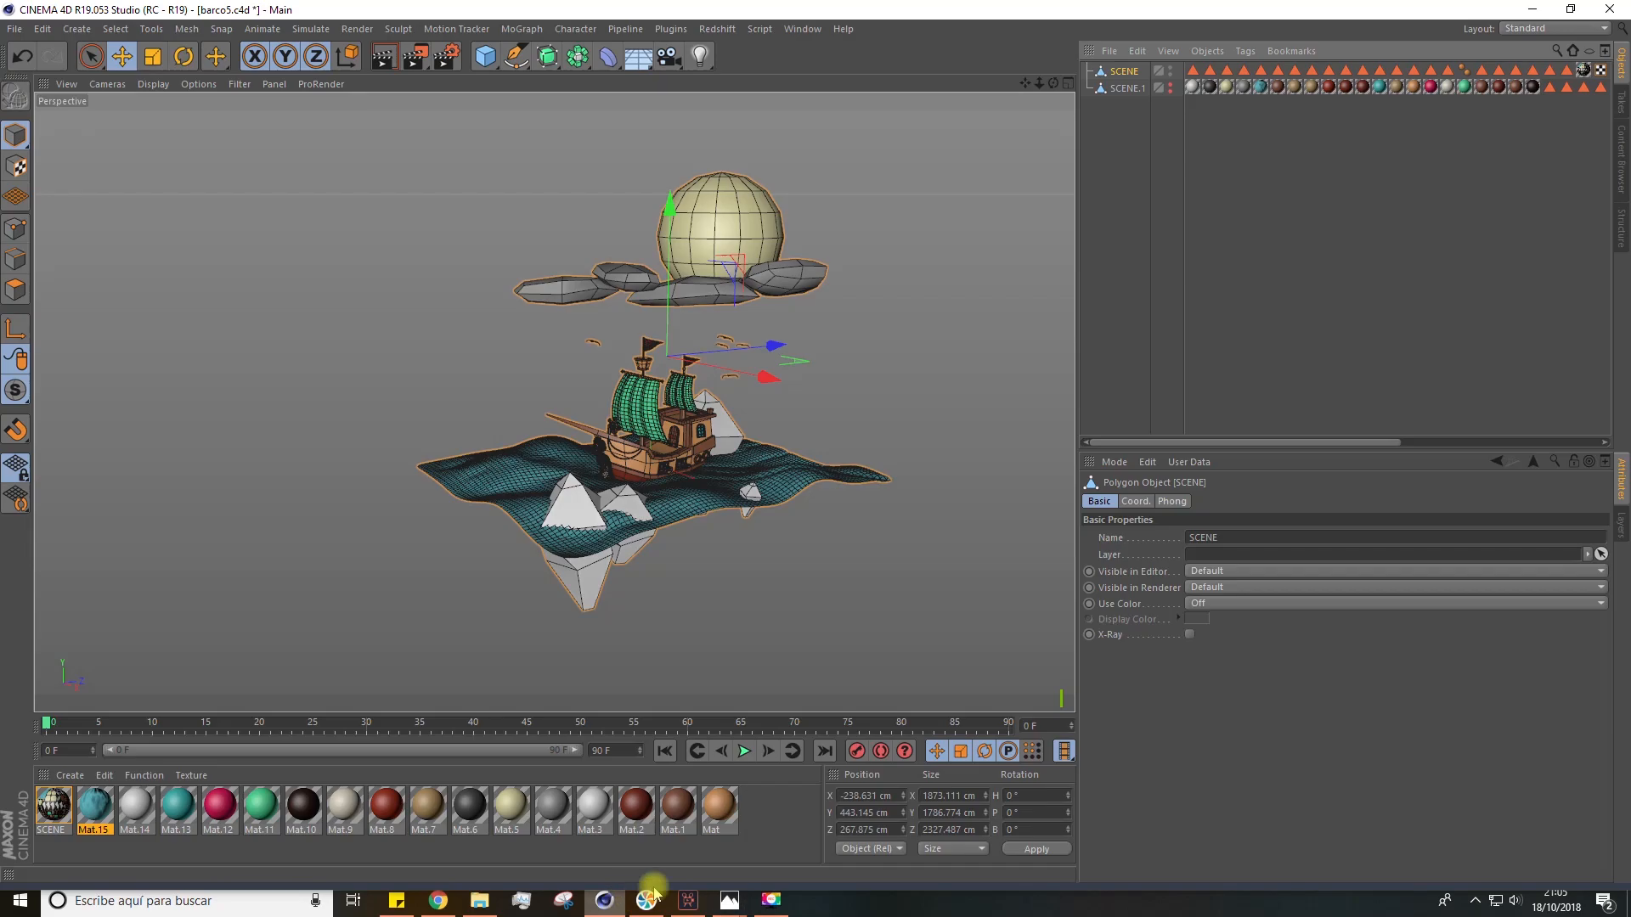
# Inspect the baked SCENE object up close and as a whole, deselect it and render the perspective view
pyautogui.scroll(2, 710, 516)
pyautogui.scroll(9, 586, 429)
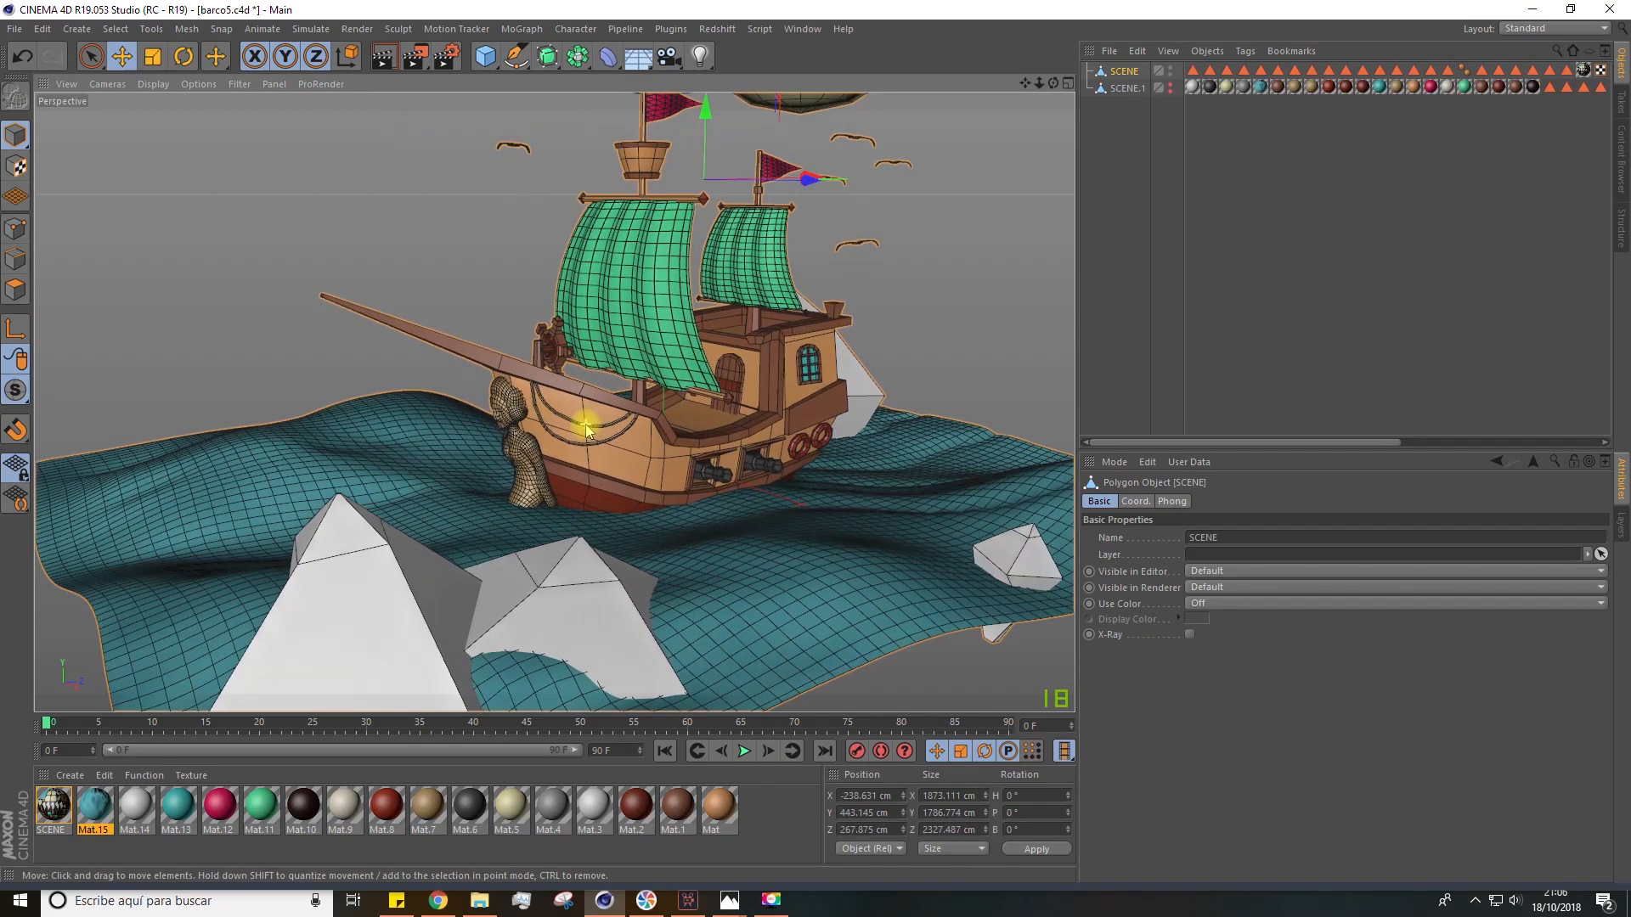
pyautogui.scroll(-9, 588, 430)
pyautogui.keyDown('alt'); pyautogui.moveTo(586, 429); pyautogui.dragTo(549, 462); pyautogui.keyUp('alt')
pyautogui.scroll(-2, 534, 462)
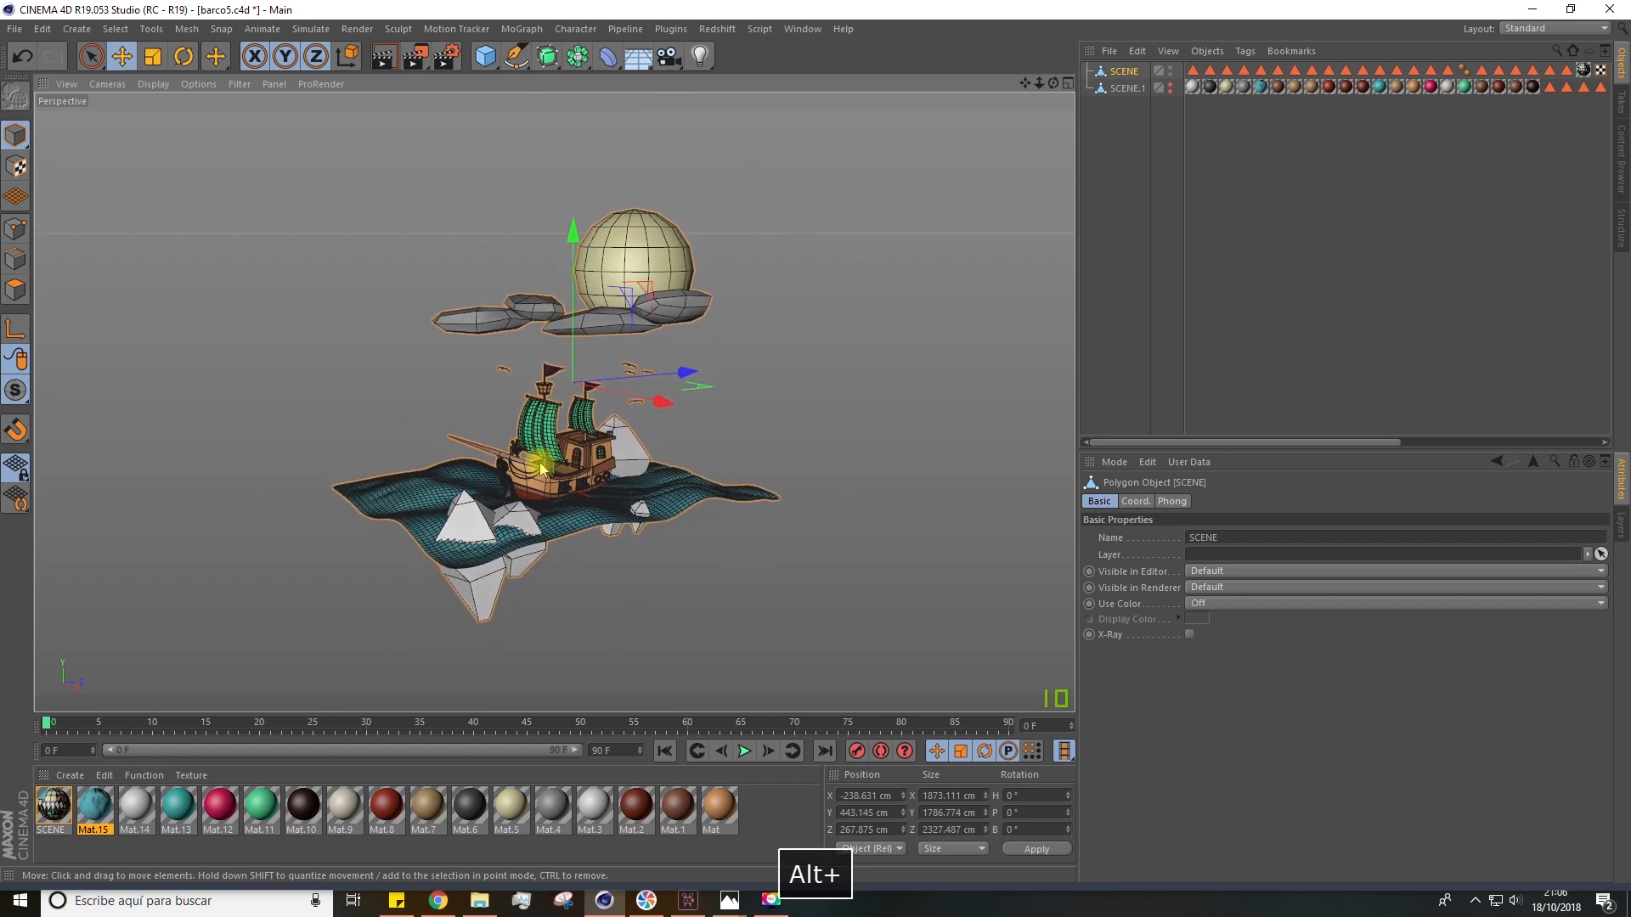
pyautogui.click(852, 411)
pyautogui.click(395, 65)
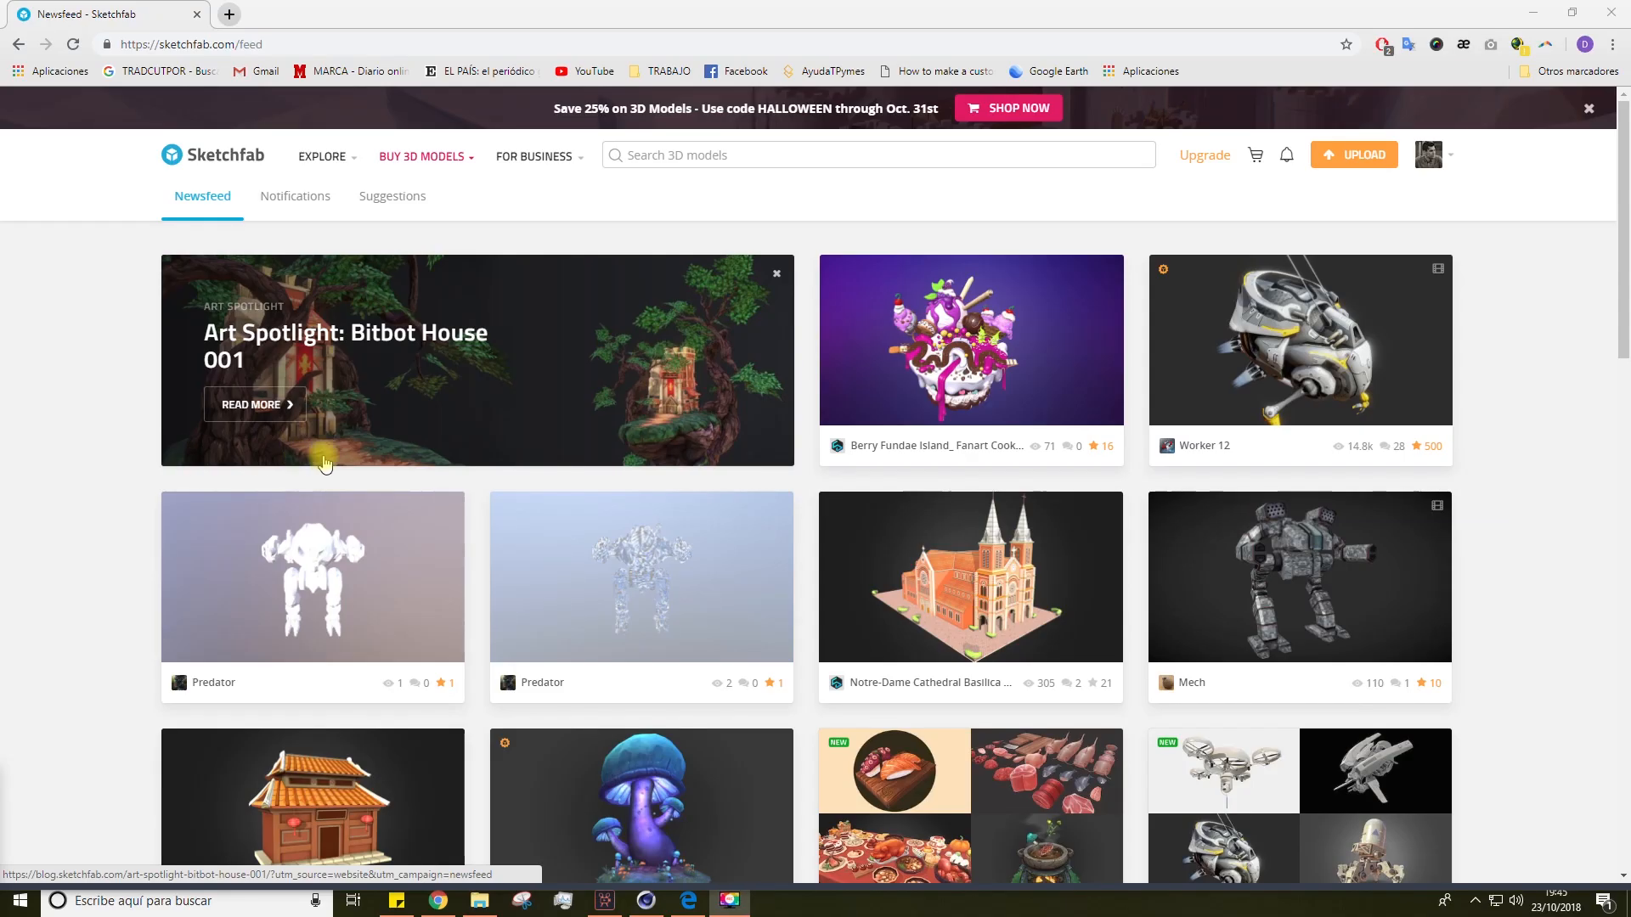
# In the browser, check the Sketchfab address and open the form for uploading a new model
pyautogui.moveTo(323, 156)
pyautogui.click(328, 43)
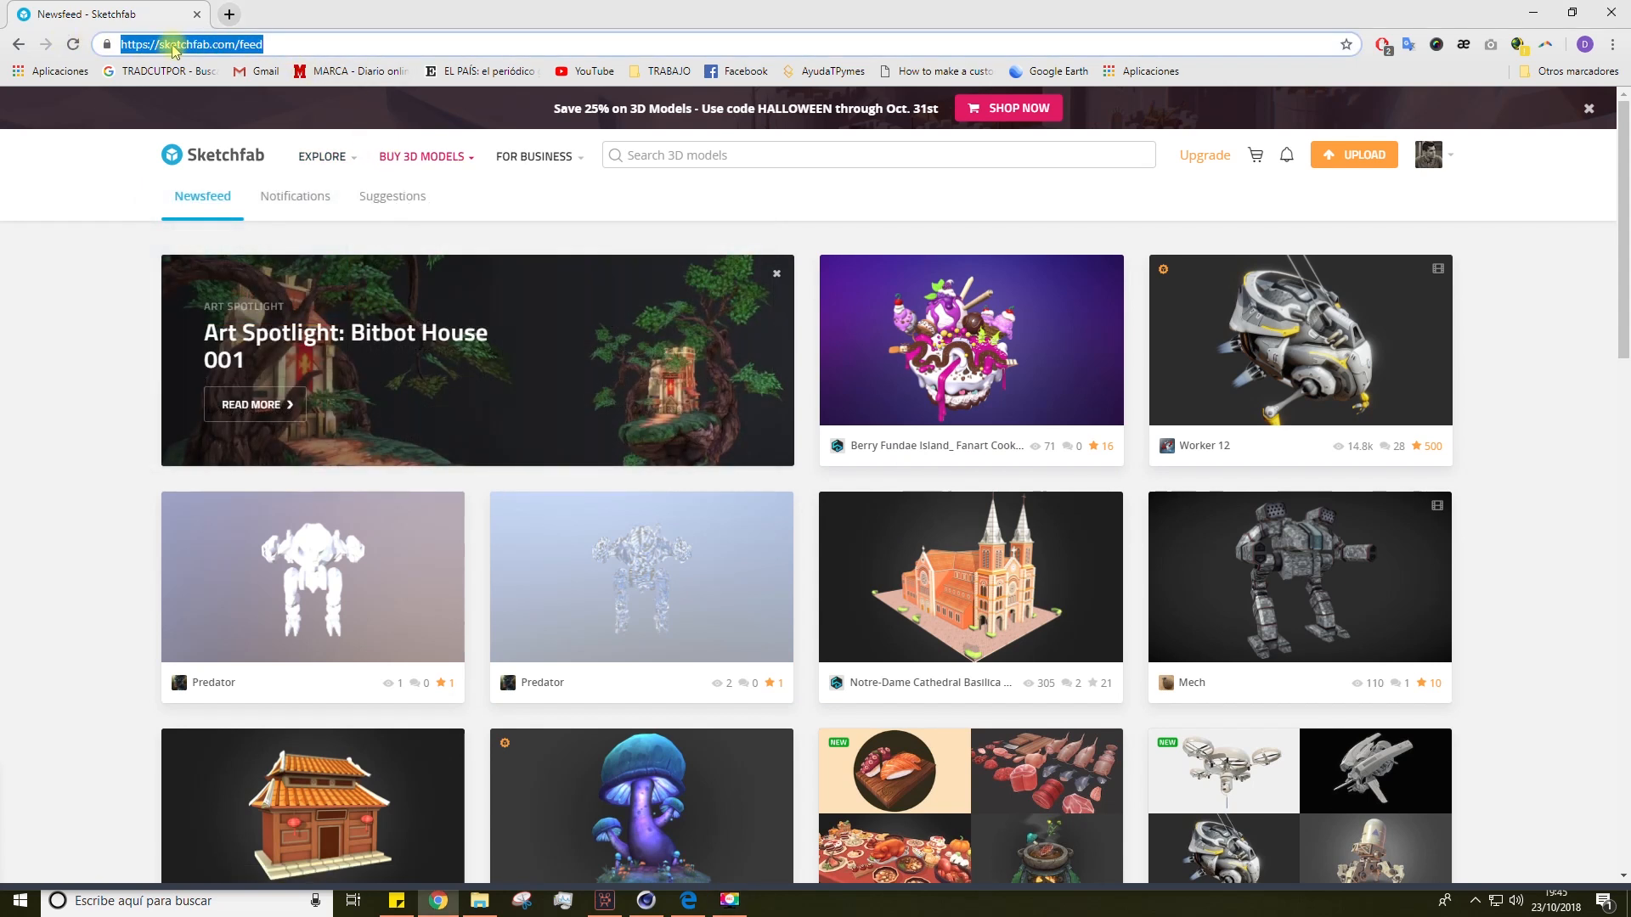
pyautogui.click(94, 478)
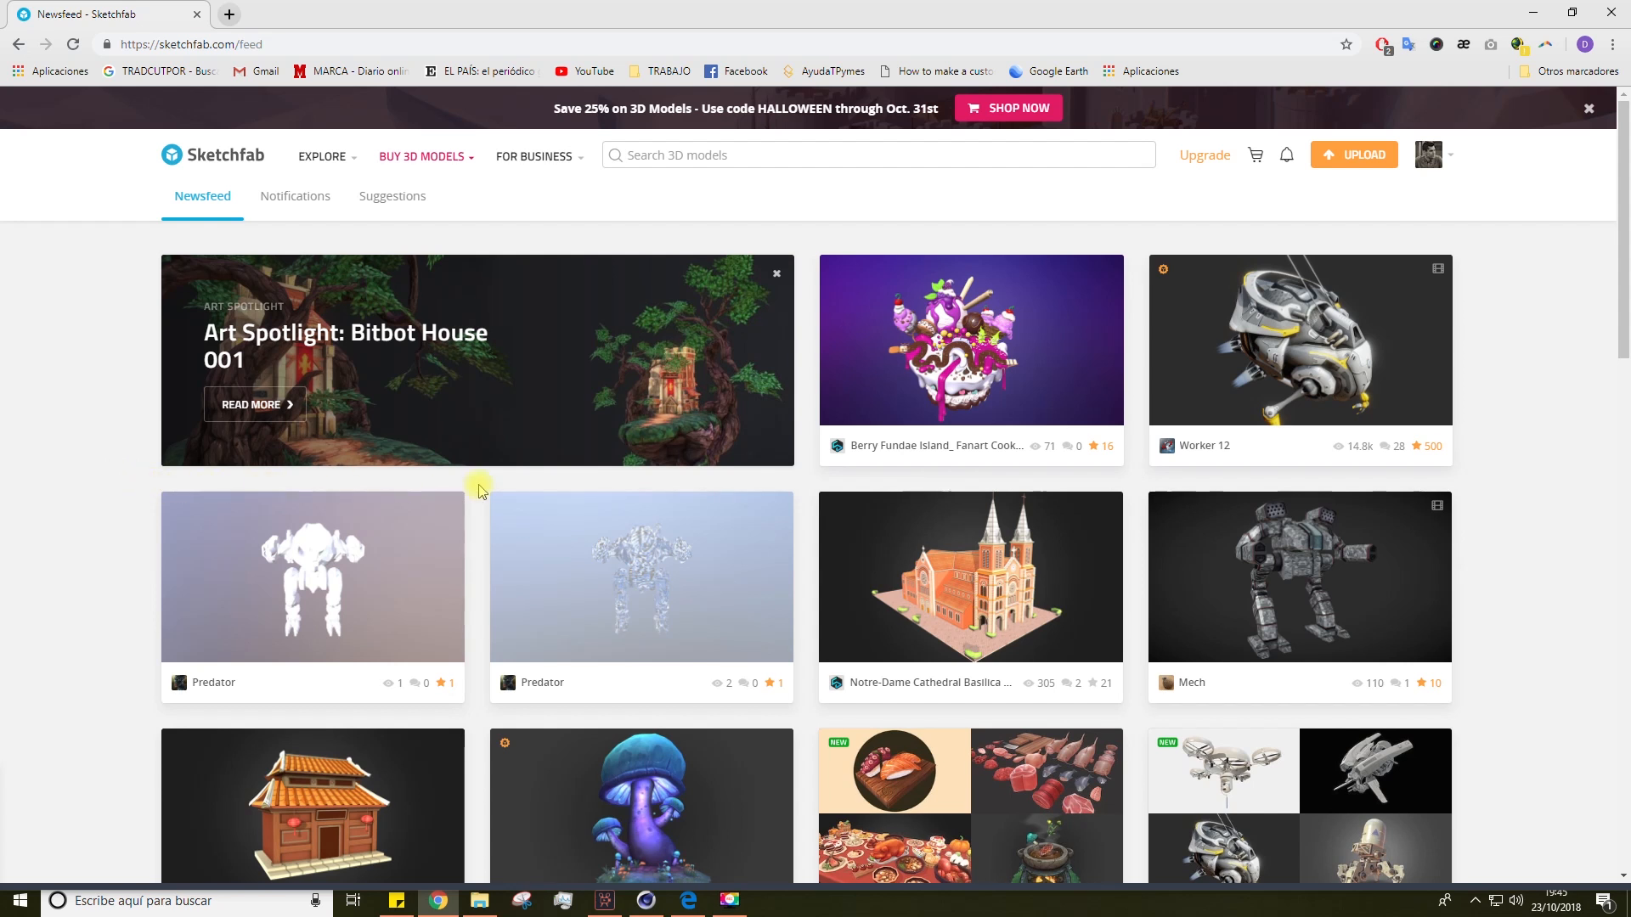
pyautogui.click(1362, 158)
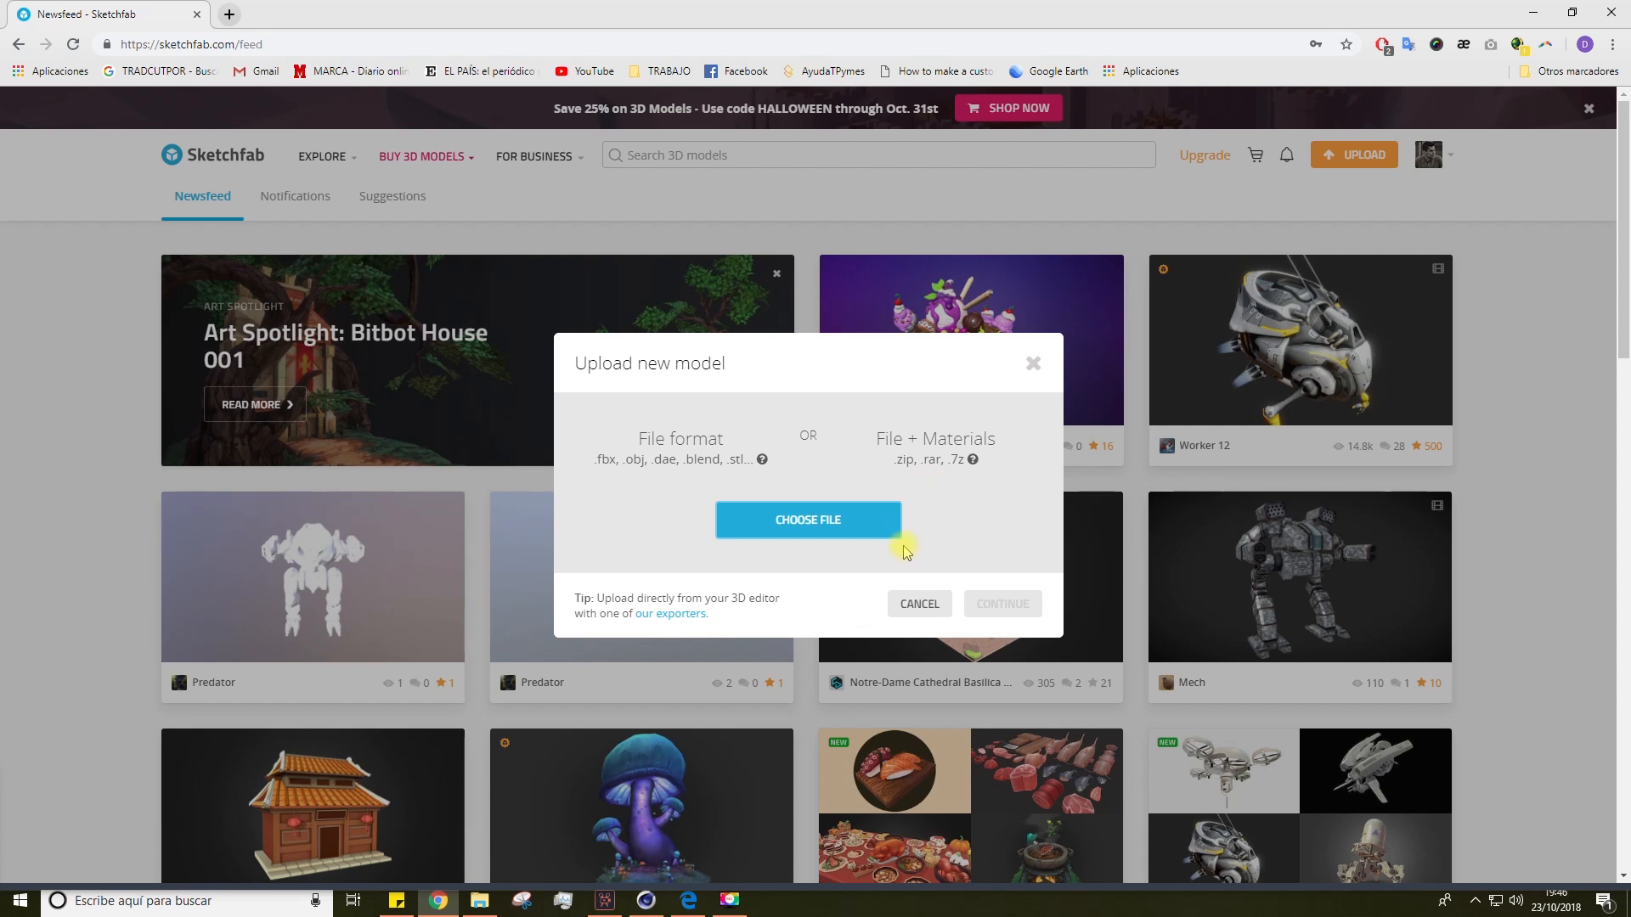
# Examine the uploaded pirate ship scene on Sketchfab in full screen, orbiting around it, panning and viewing it from afar
pyautogui.click(1451, 552)
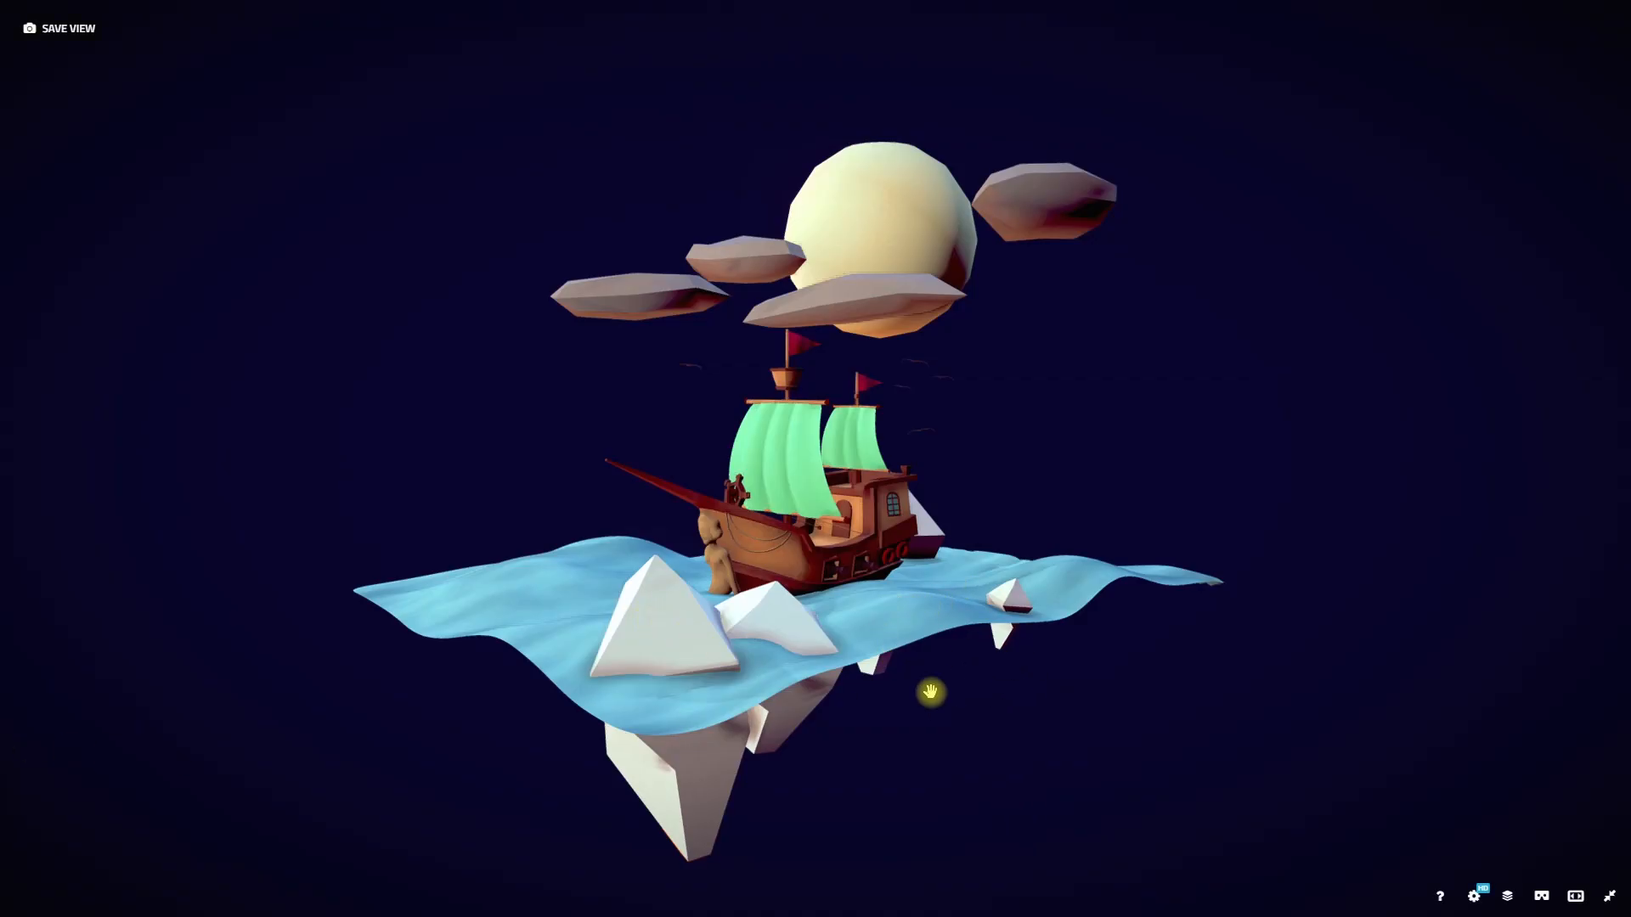
pyautogui.moveTo(1031, 682); pyautogui.dragTo(640, 634)
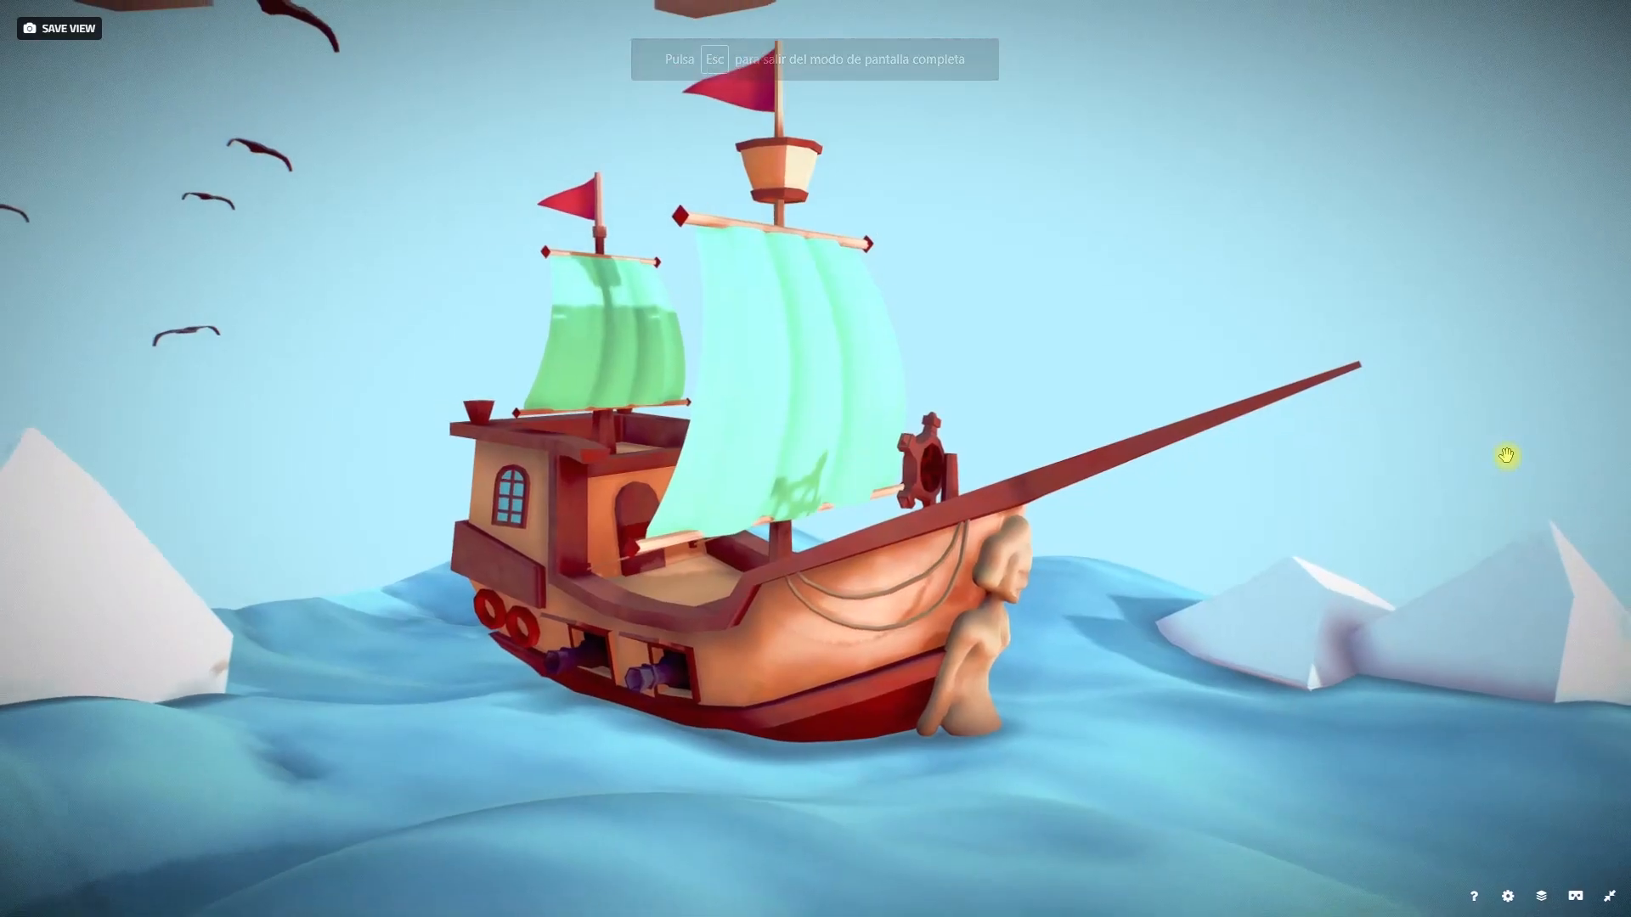
pyautogui.scroll(-5, 1506, 456)
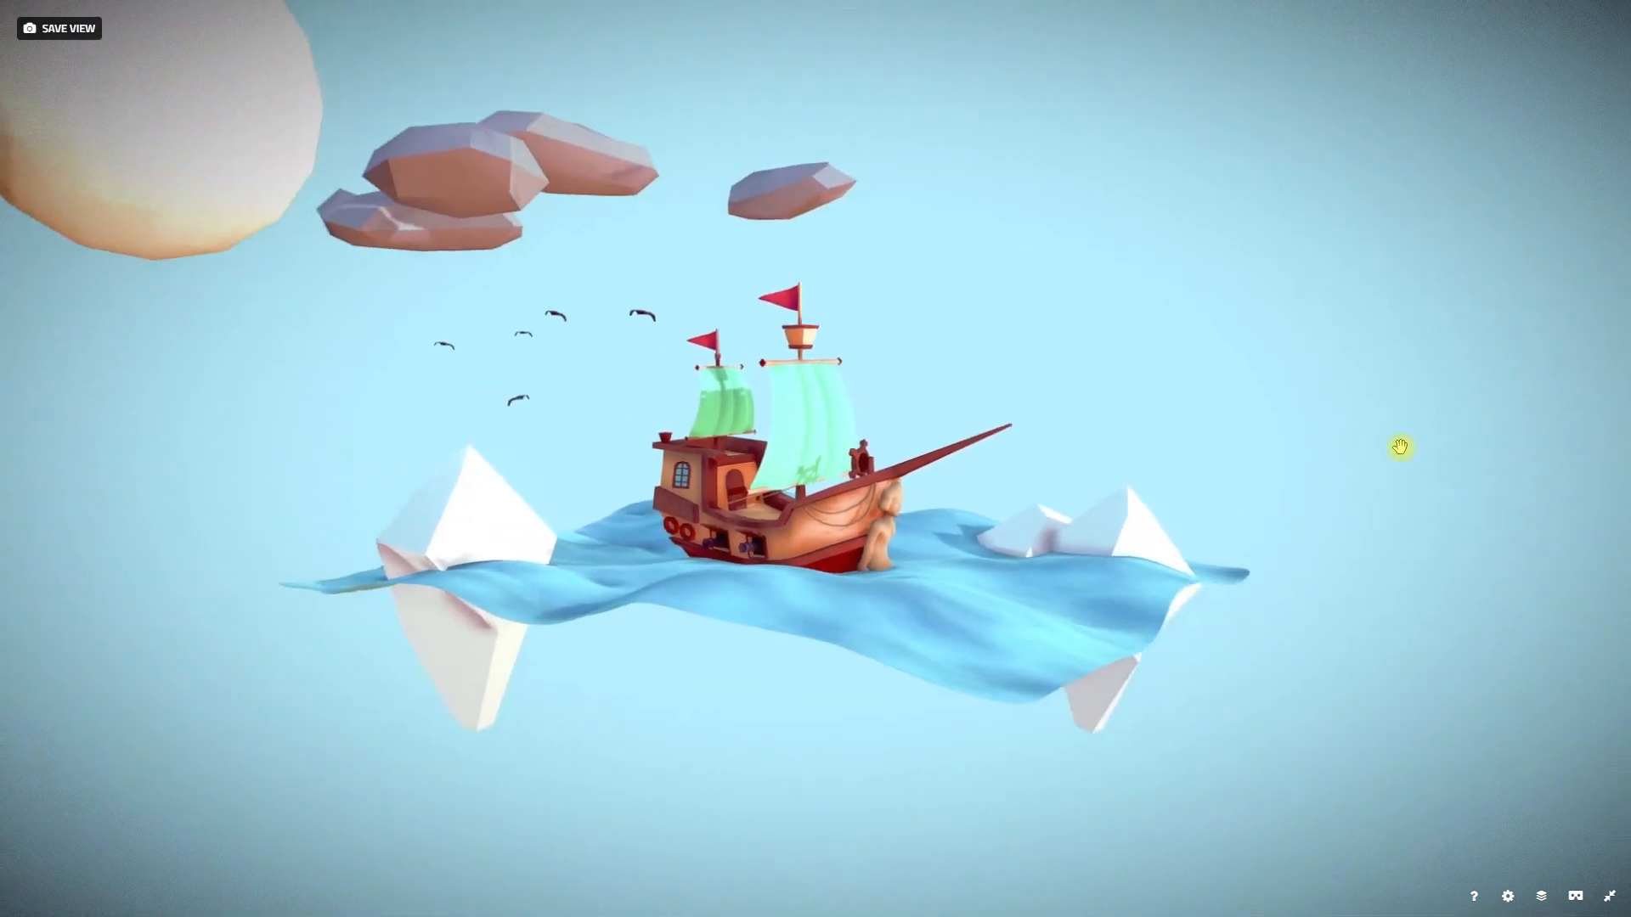
pyautogui.moveTo(1169, 422); pyautogui.dragTo(1198, 456, button='right')
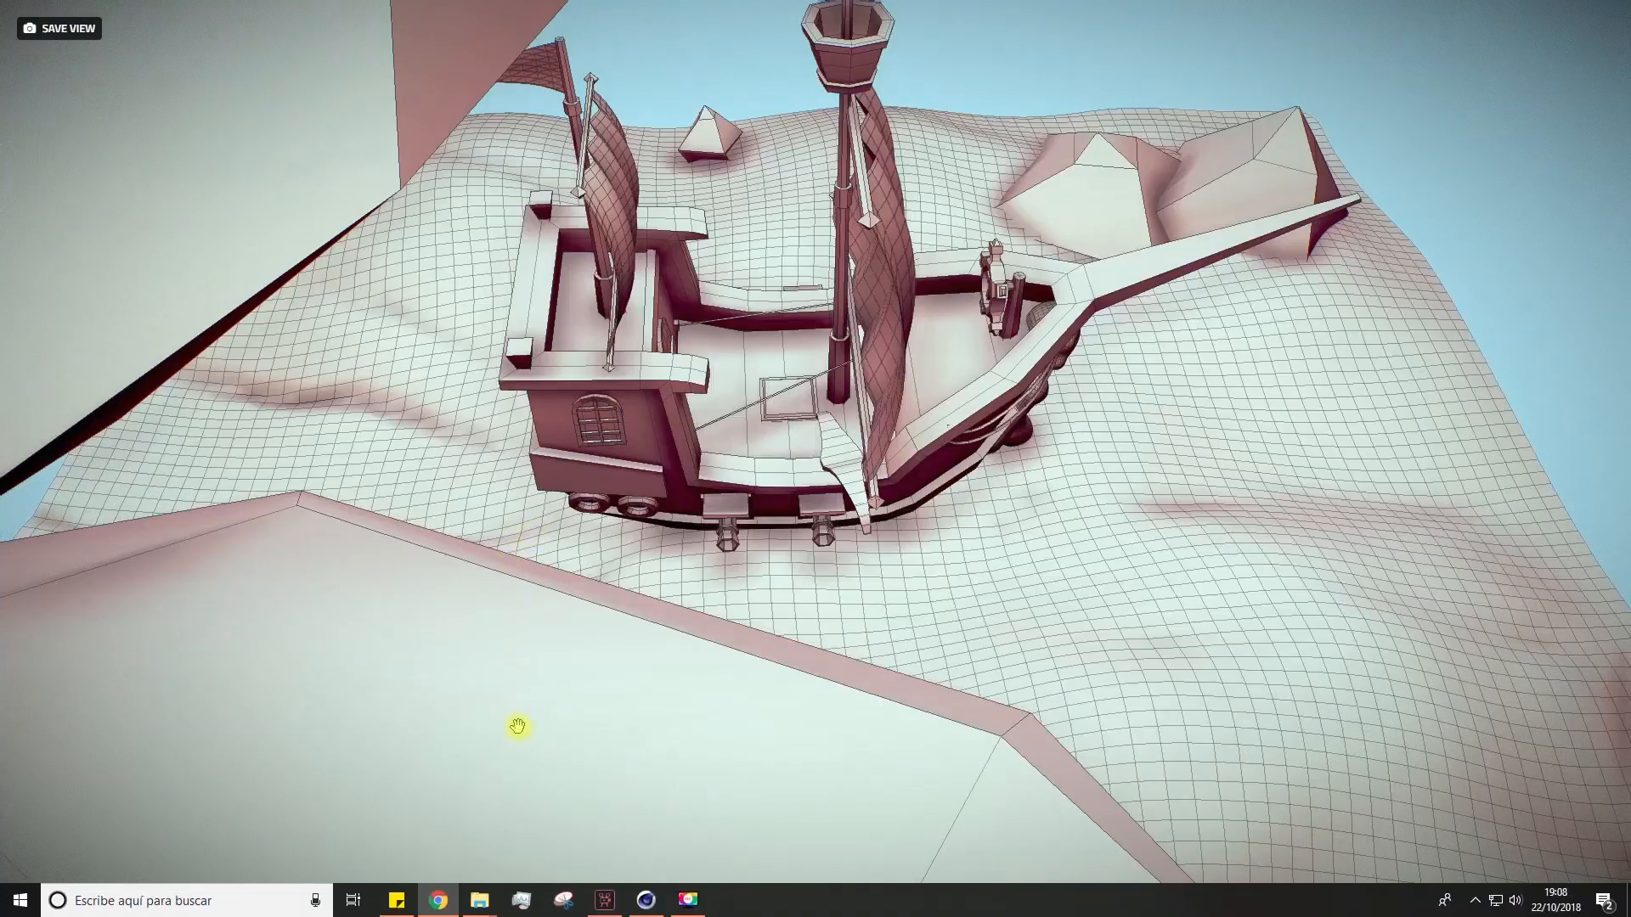
pyautogui.moveTo(518, 727); pyautogui.dragTo(189, 670)
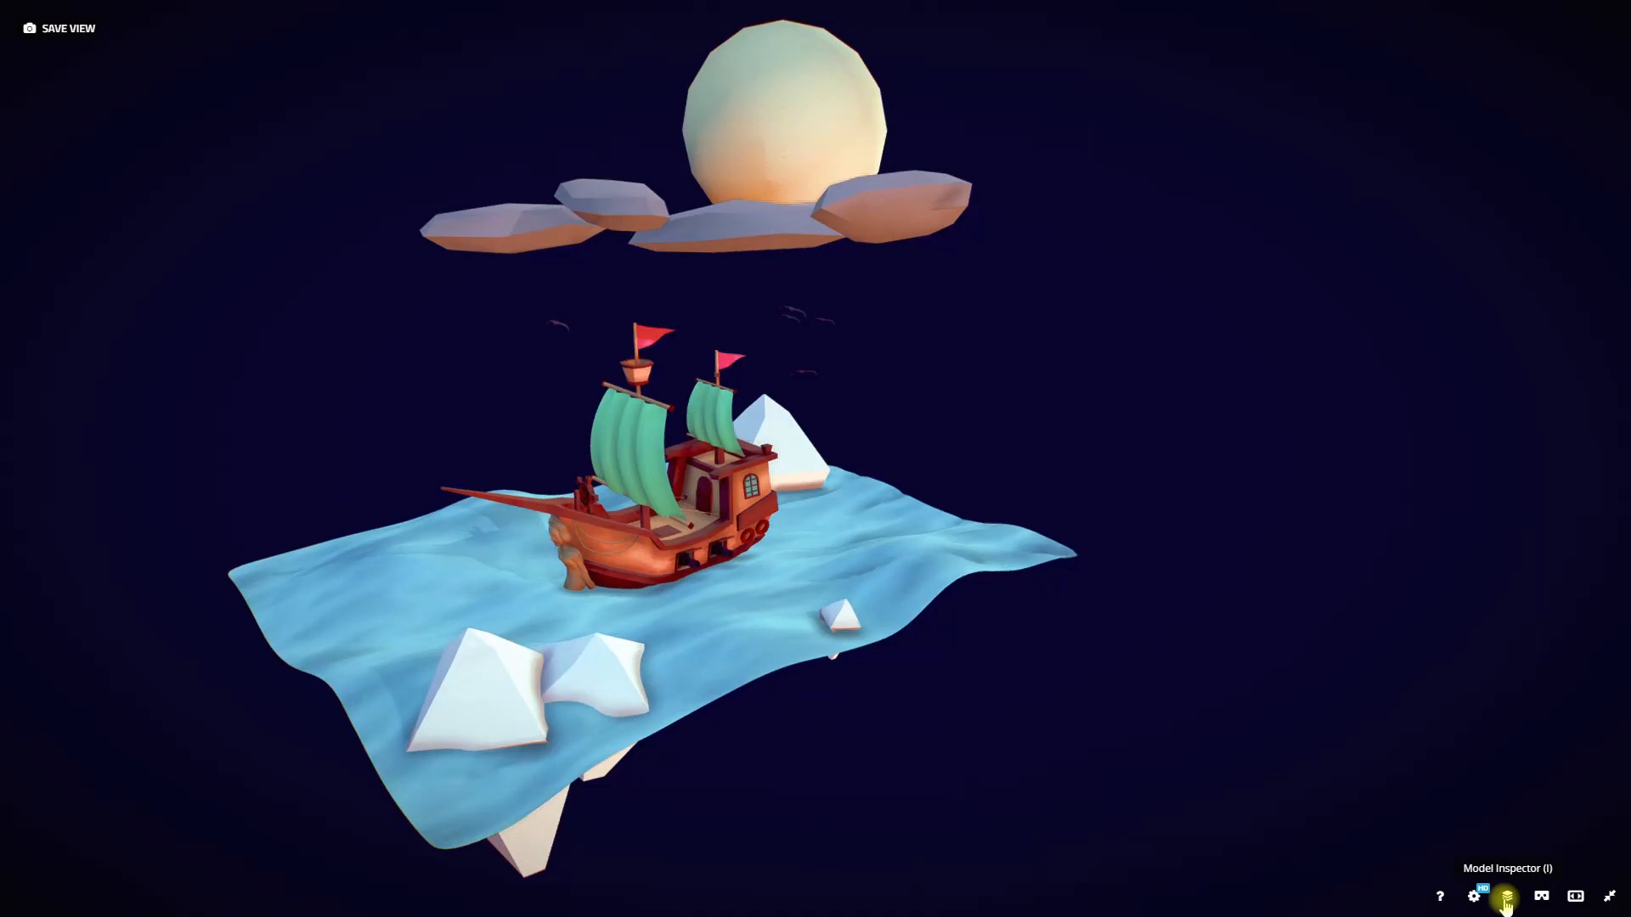
# Inspect the ship's Base Color channel with the Model Inspector, return to Final Render and orbit the model
pyautogui.click(1506, 896)
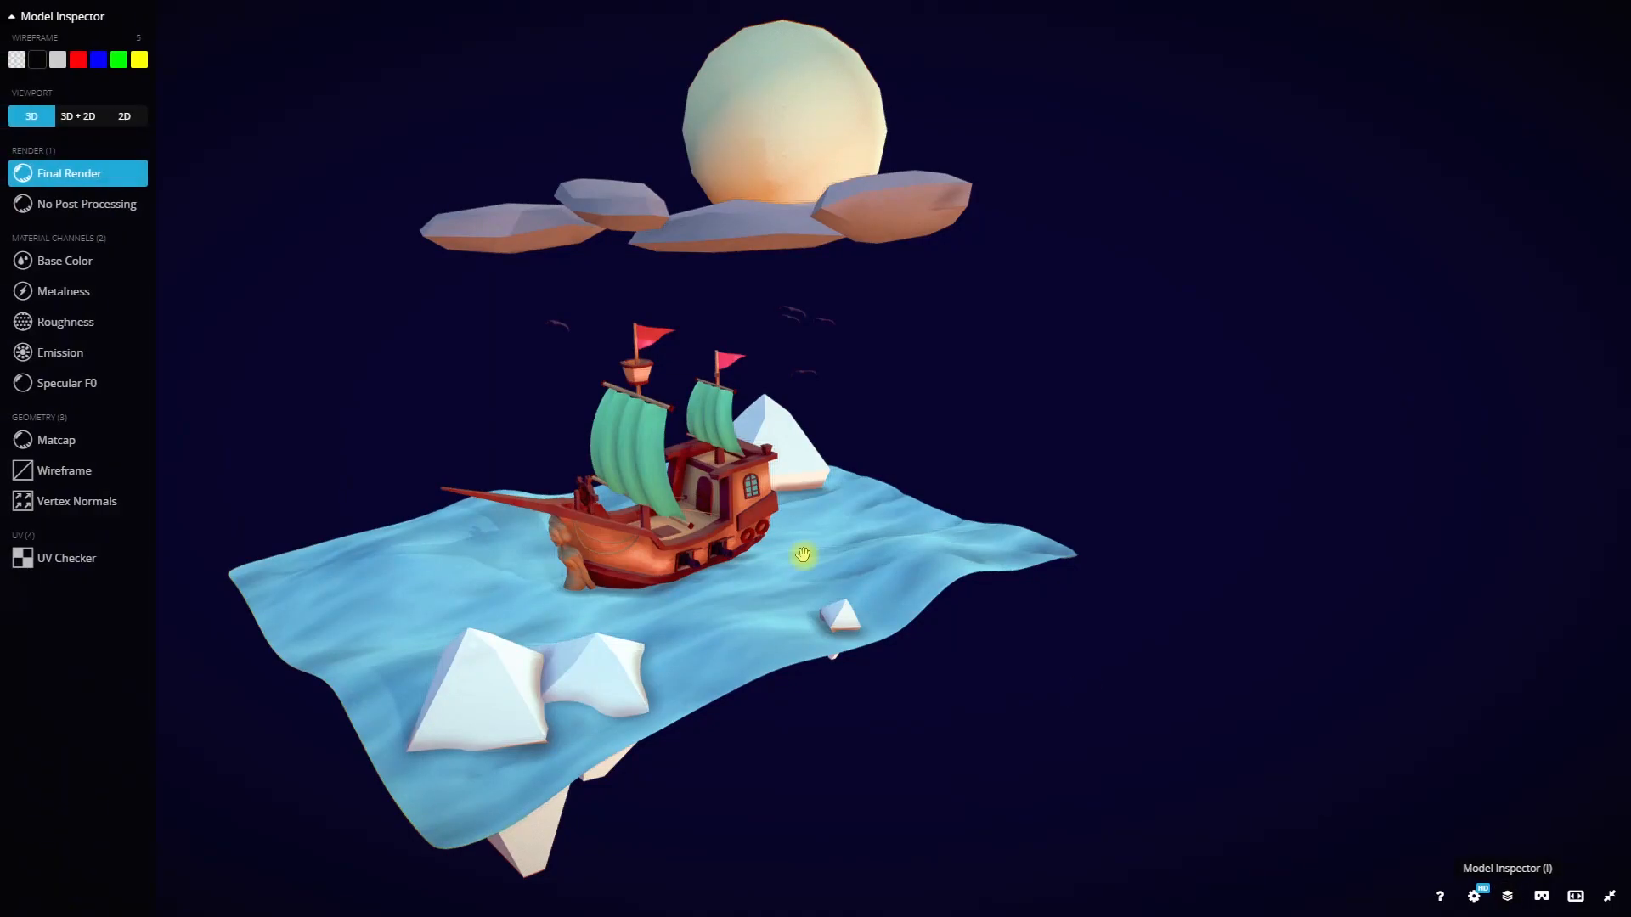
pyautogui.click(59, 263)
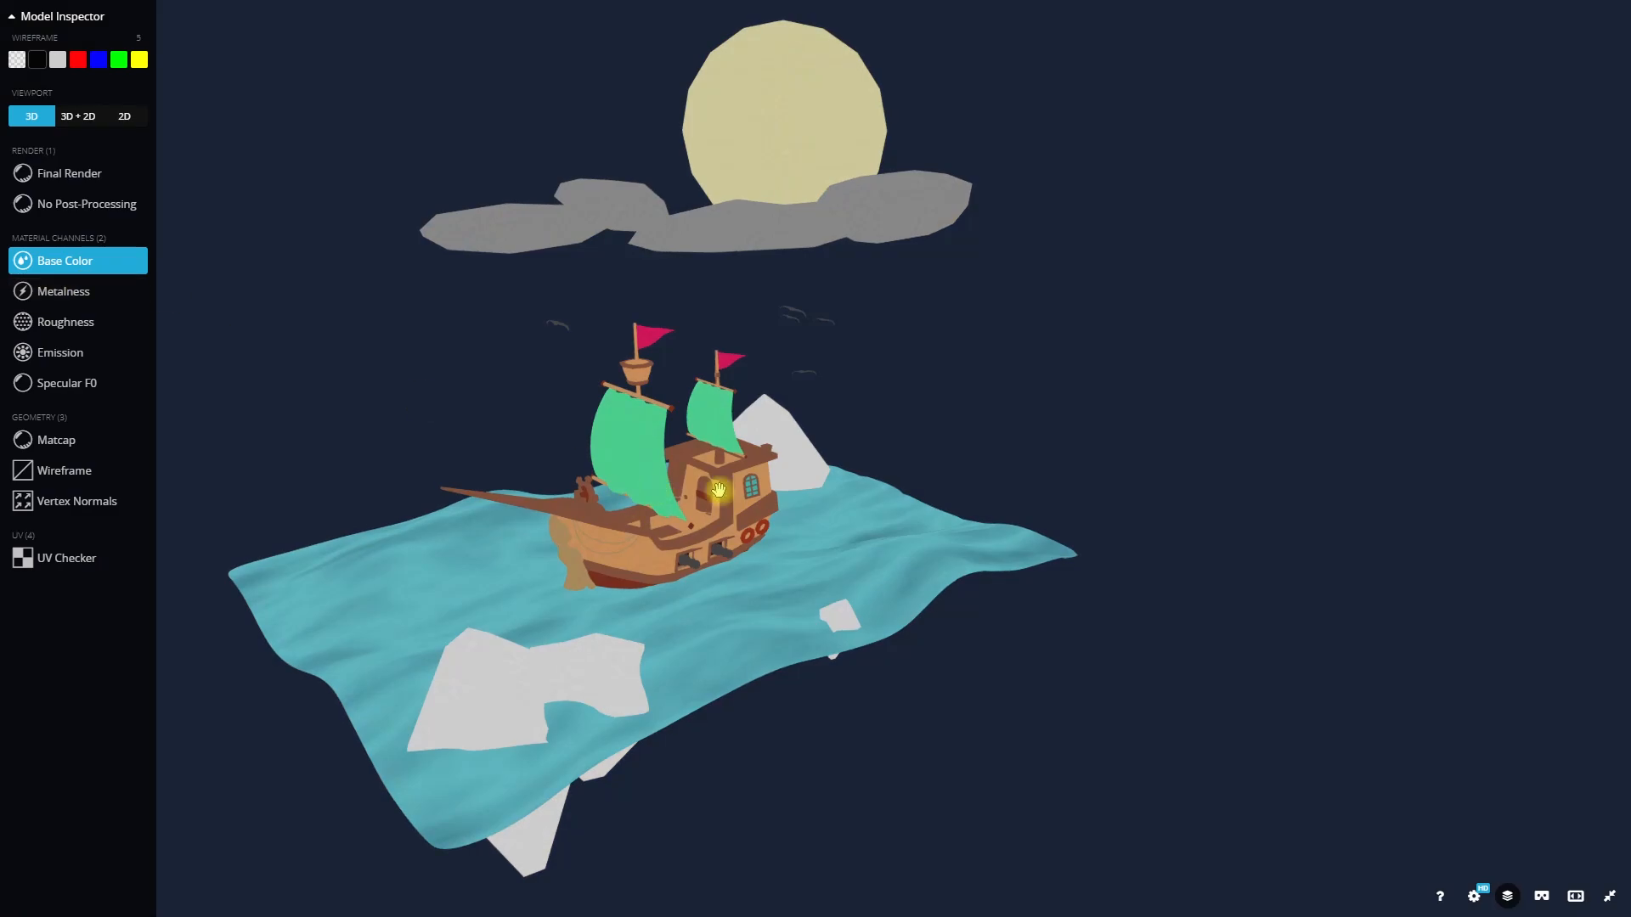
pyautogui.click(70, 173)
pyautogui.moveTo(684, 546)
pyautogui.mouseDown()
pyautogui.moveTo(666, 520)
pyautogui.moveTo(739, 546)
pyautogui.mouseUp()
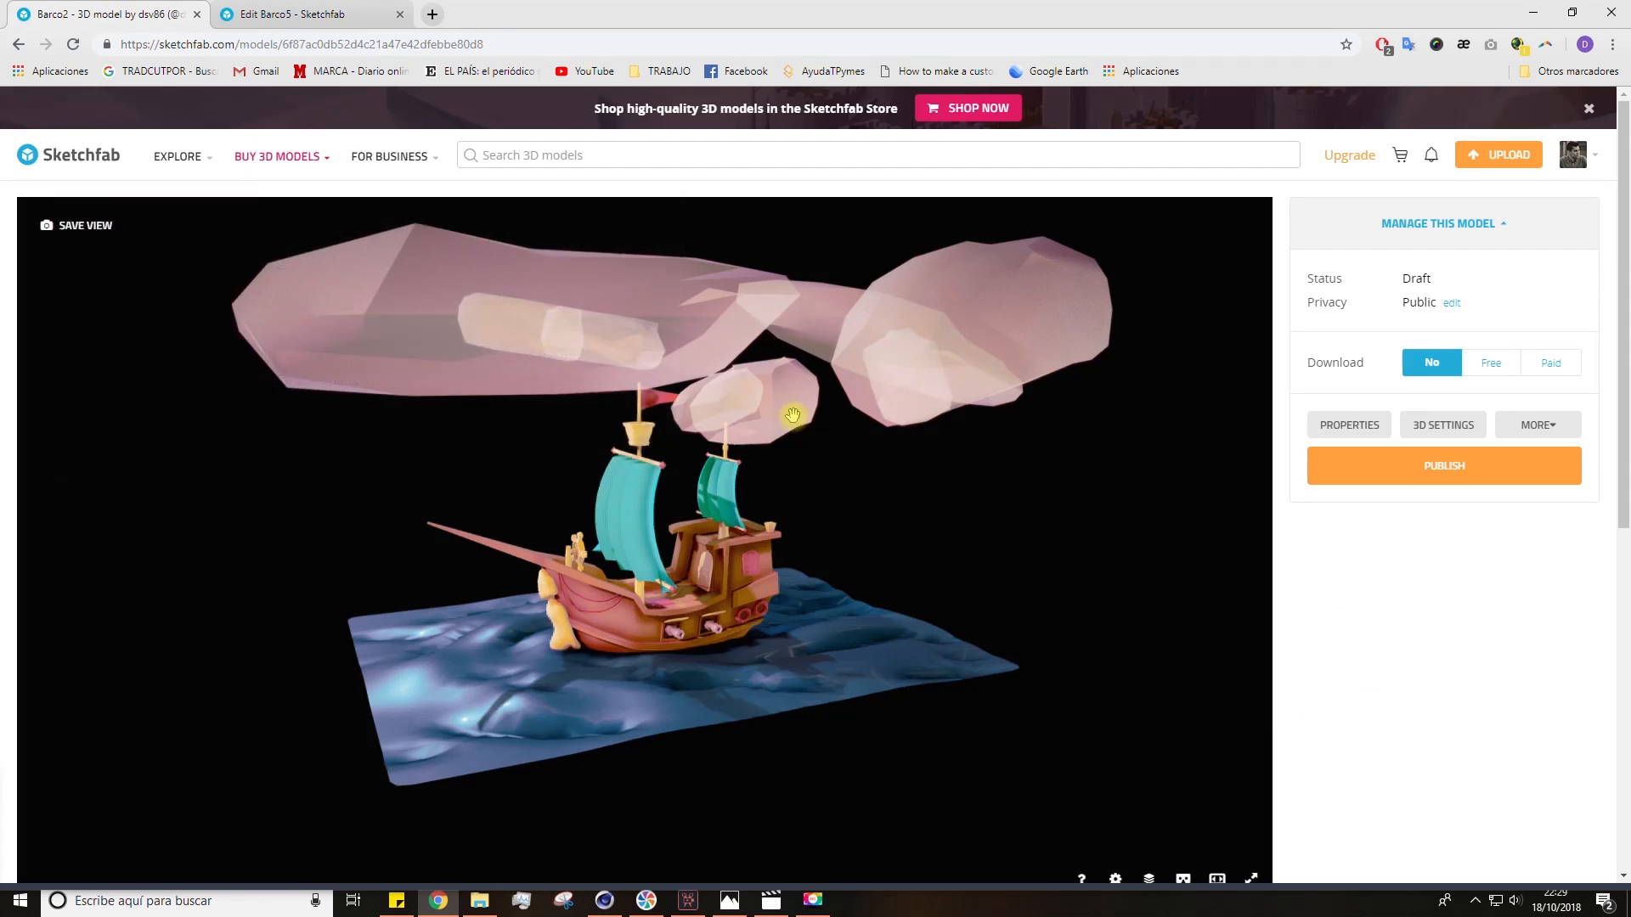
# Orbit the Barco2 model on its Sketchfab page, switch to Cinema 4D and render the lit ship scene
pyautogui.moveTo(792, 414)
pyautogui.mouseDown()
pyautogui.moveTo(849, 553)
pyautogui.moveTo(1037, 557)
pyautogui.moveTo(830, 575)
pyautogui.moveTo(691, 858)
pyautogui.mouseUp()
pyautogui.click(605, 902)
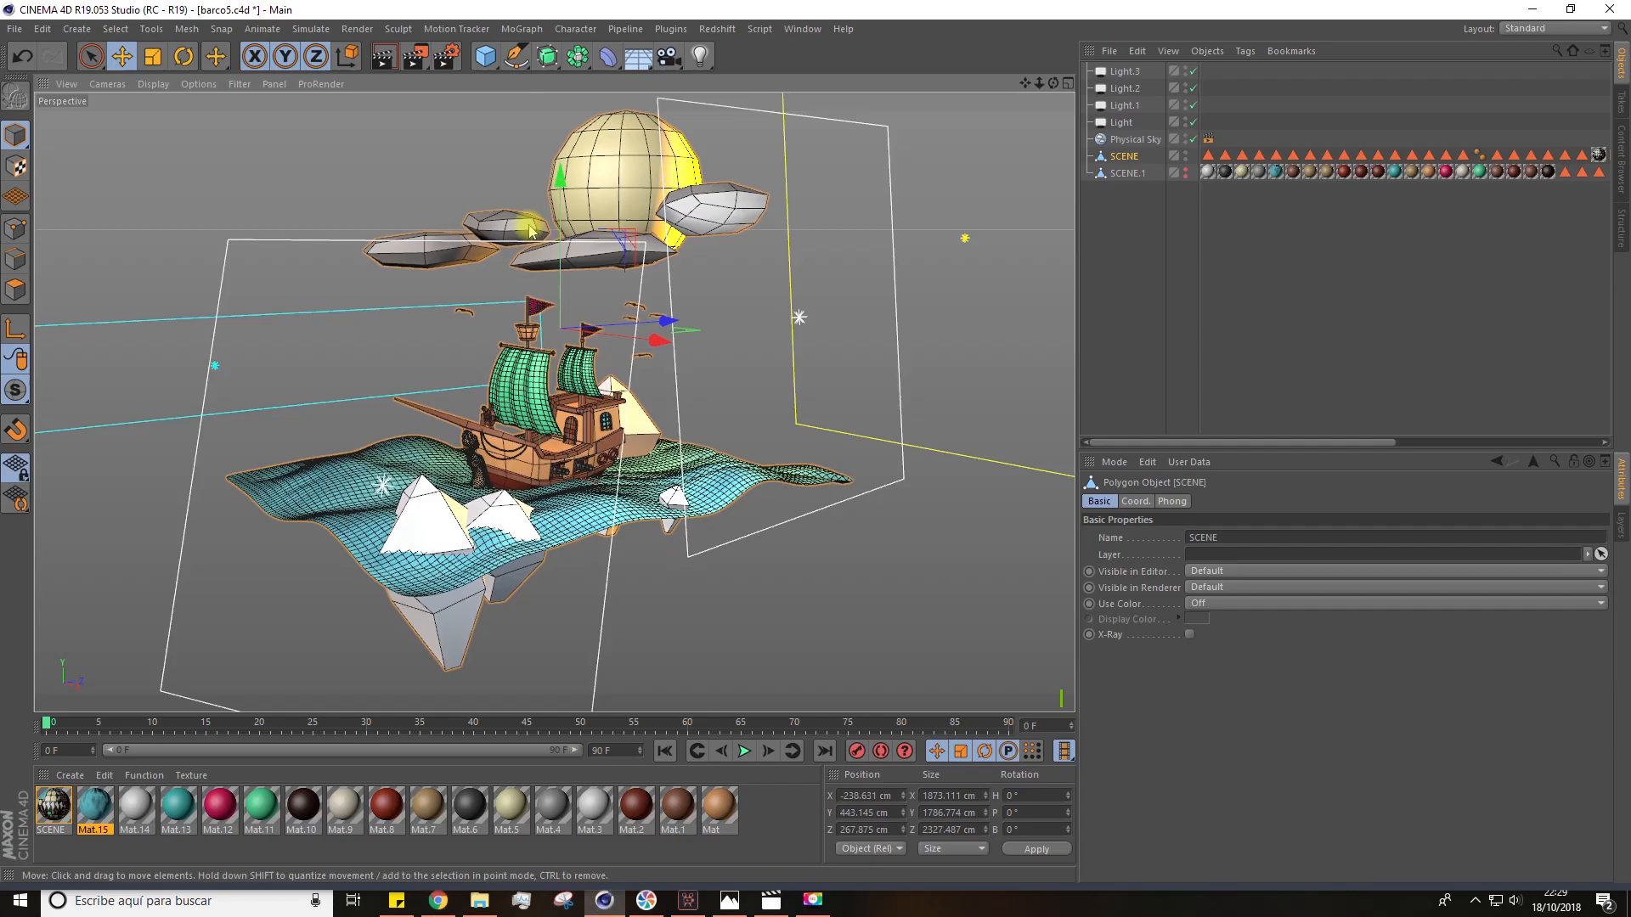
pyautogui.click(387, 59)
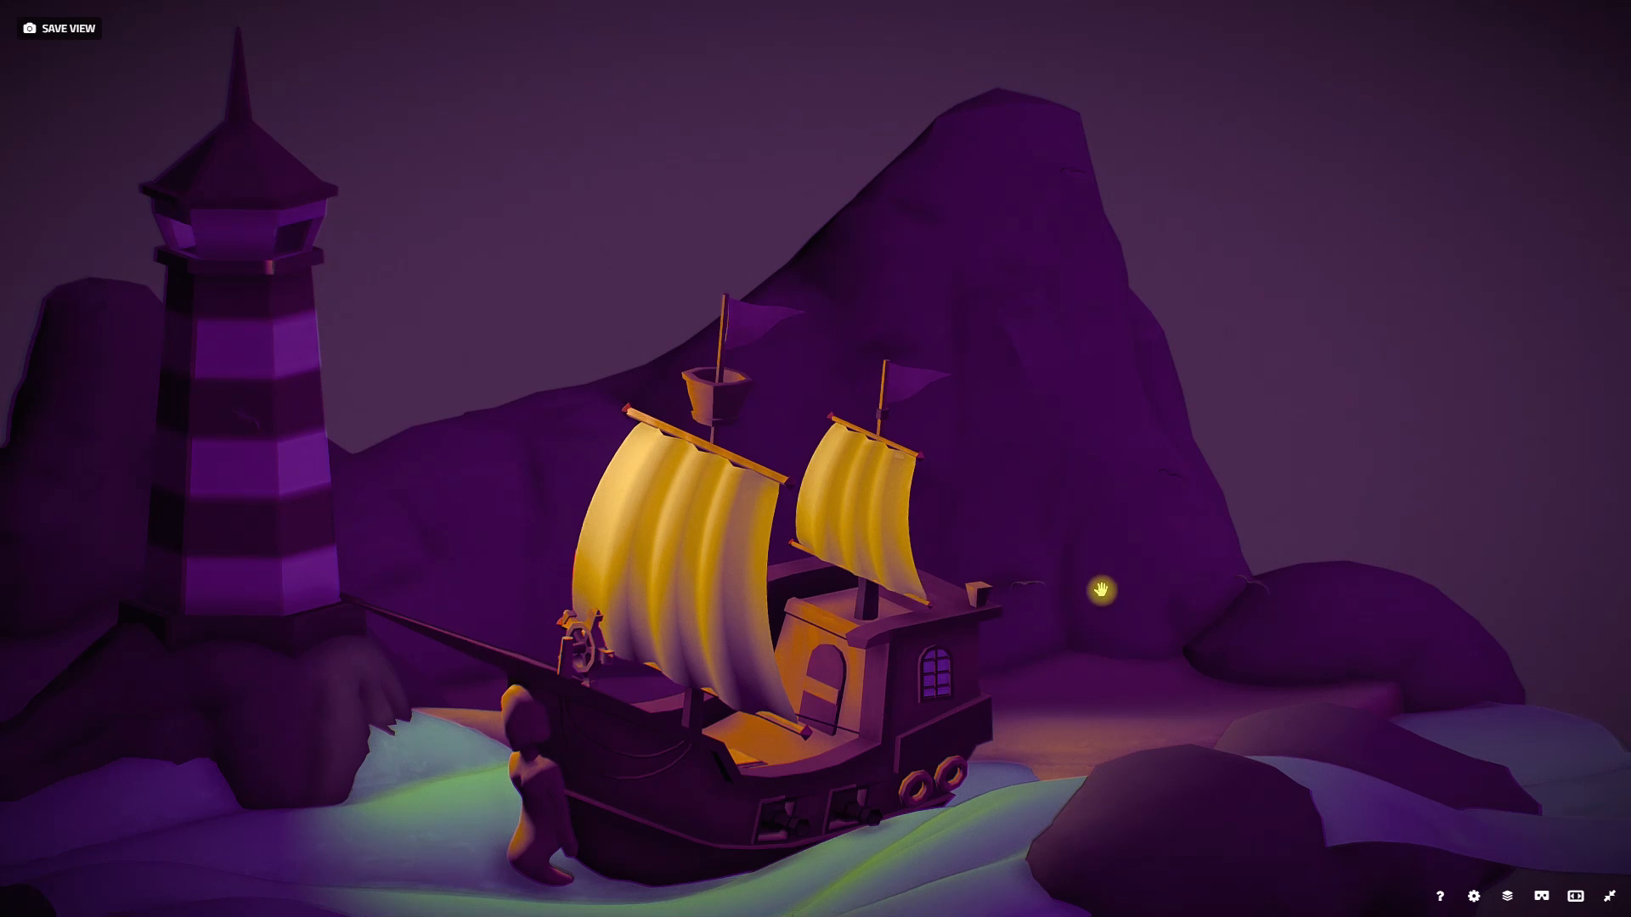
# Examine the purple-lit ship and lighthouse scene from several angles and distances in the full-screen Sketchfab viewer
pyautogui.moveTo(1111, 582)
pyautogui.mouseDown()
pyautogui.moveTo(1121, 593)
pyautogui.moveTo(1025, 621)
pyautogui.moveTo(1121, 586)
pyautogui.moveTo(1092, 583)
pyautogui.moveTo(1154, 583)
pyautogui.moveTo(1088, 590)
pyautogui.moveTo(1143, 598)
pyautogui.moveTo(1110, 582)
pyautogui.moveTo(804, 612)
pyautogui.moveTo(536, 587)
pyautogui.mouseUp()
pyautogui.scroll(-3, 715, 622)
pyautogui.scroll(3, 722, 621)
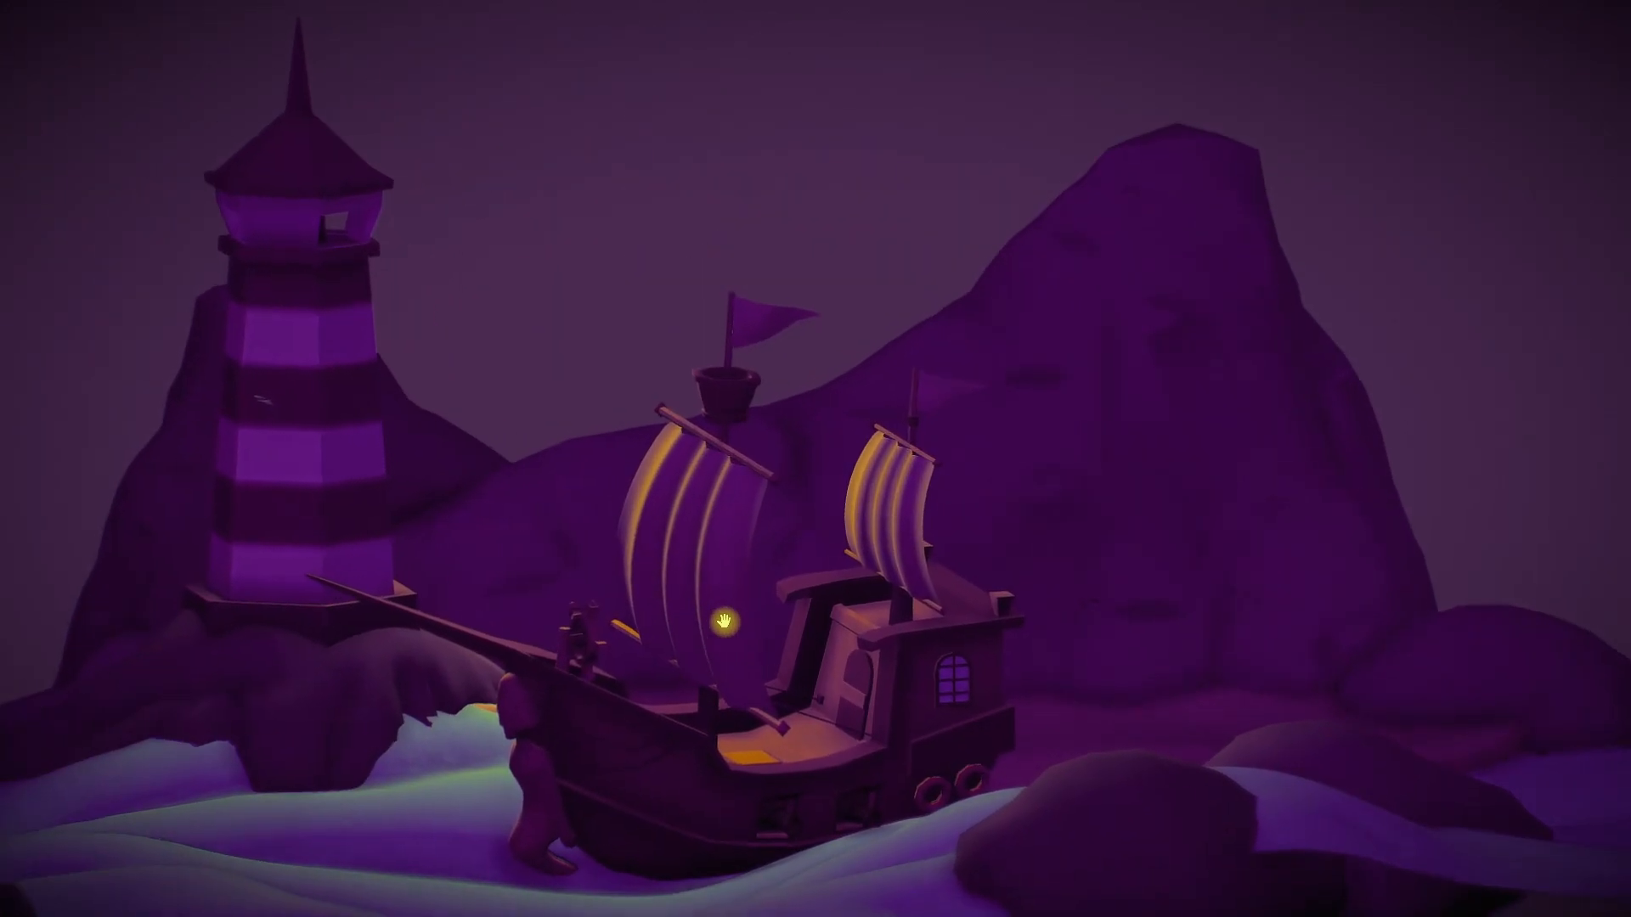
pyautogui.moveTo(782, 542); pyautogui.dragTo(825, 555)
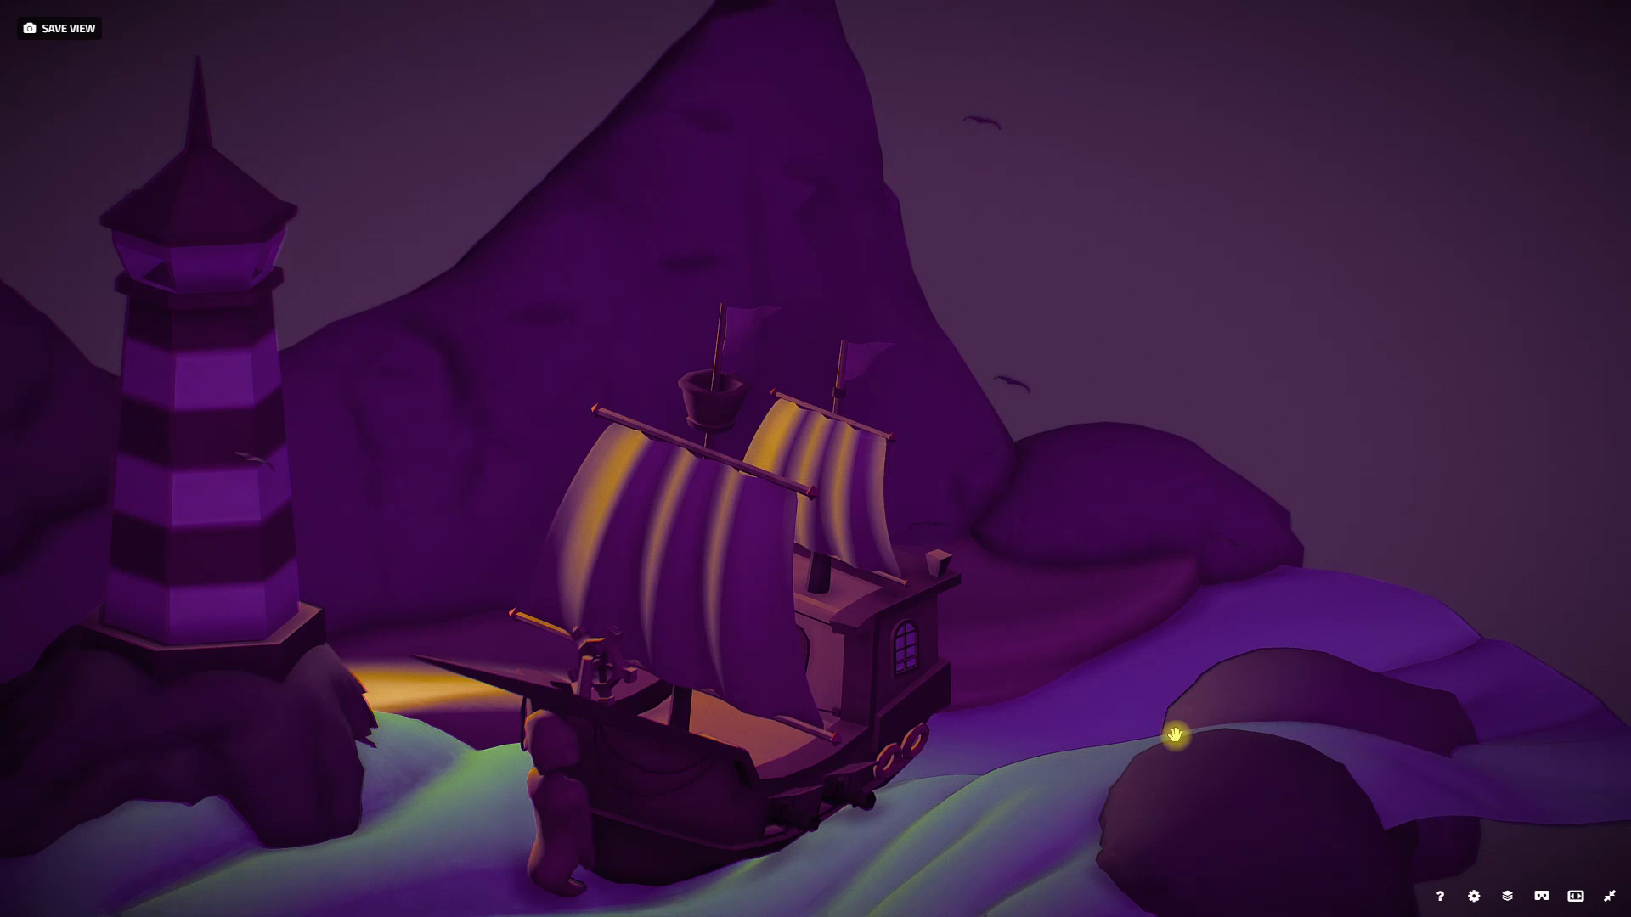
pyautogui.doubleClick(1011, 698)
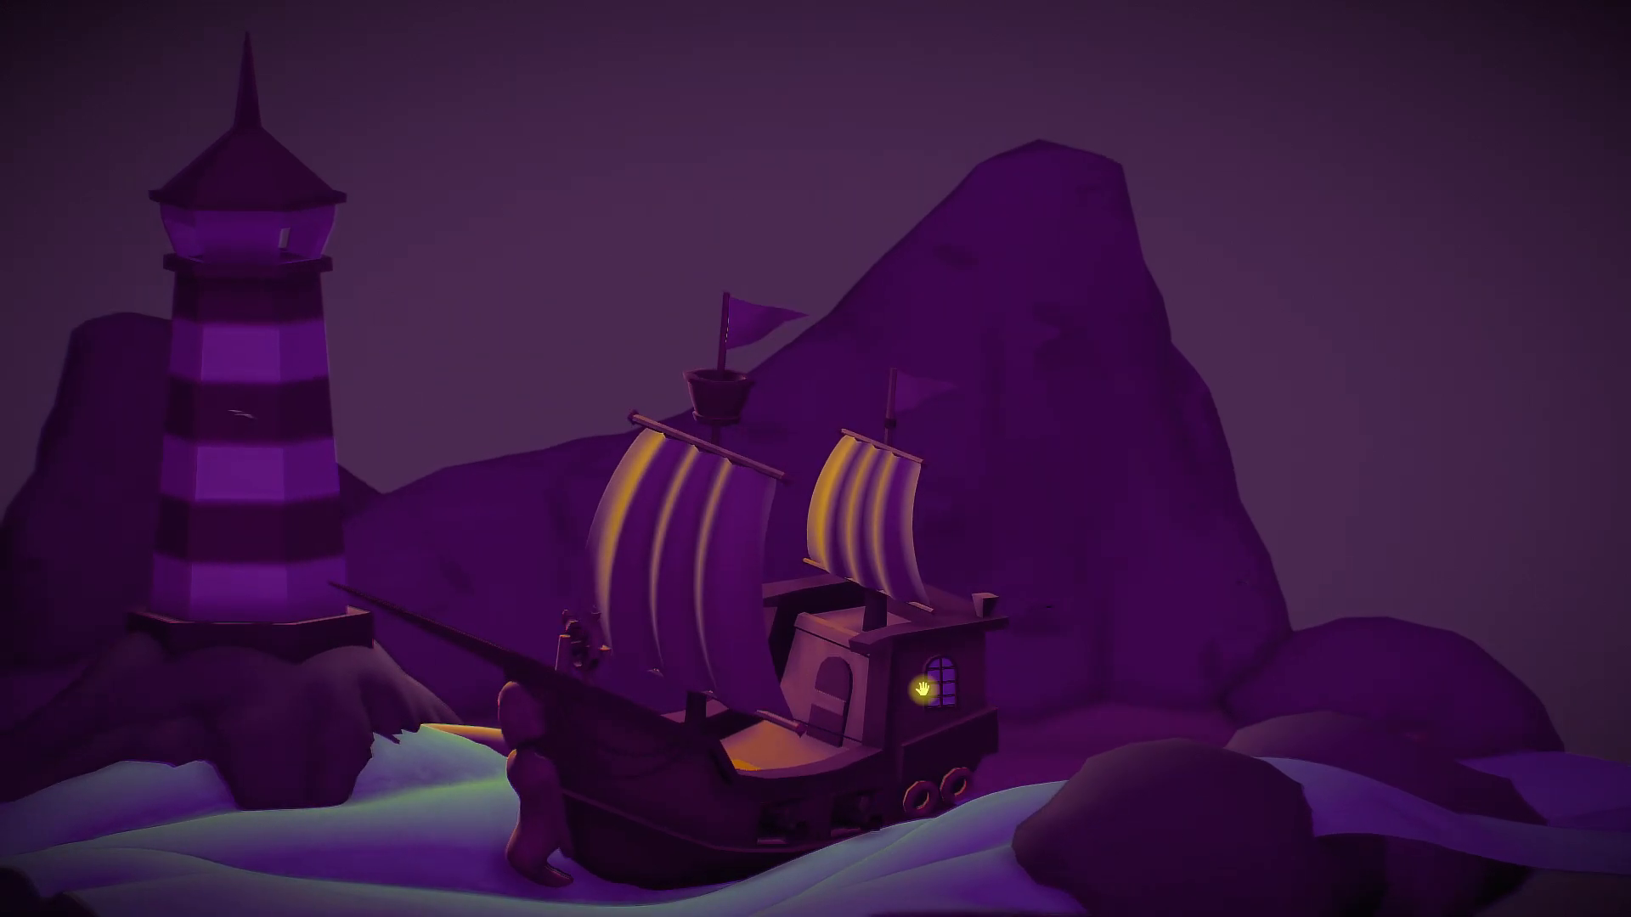